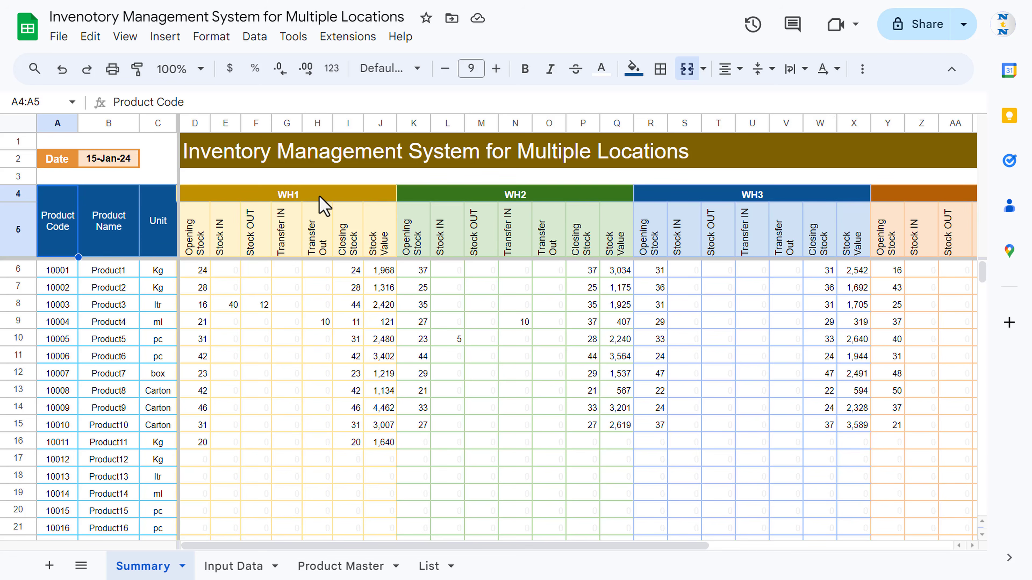
Examine the product columns, the date cell and the WH1 columns from Opening Stock to Stock Value on the Summary sheet.
key("Right")
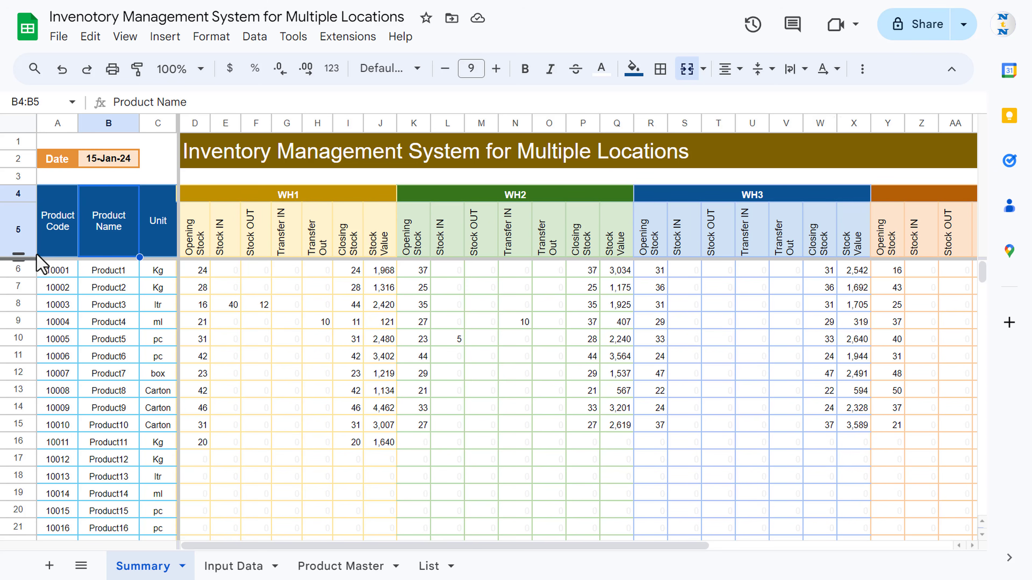
left_click_drag(51, 217, 61, 358)
left_click(122, 224)
mouse_move(162, 234)
left_mouse_down()
mouse_move(161, 272)
mouse_move(162, 225)
left_mouse_up()
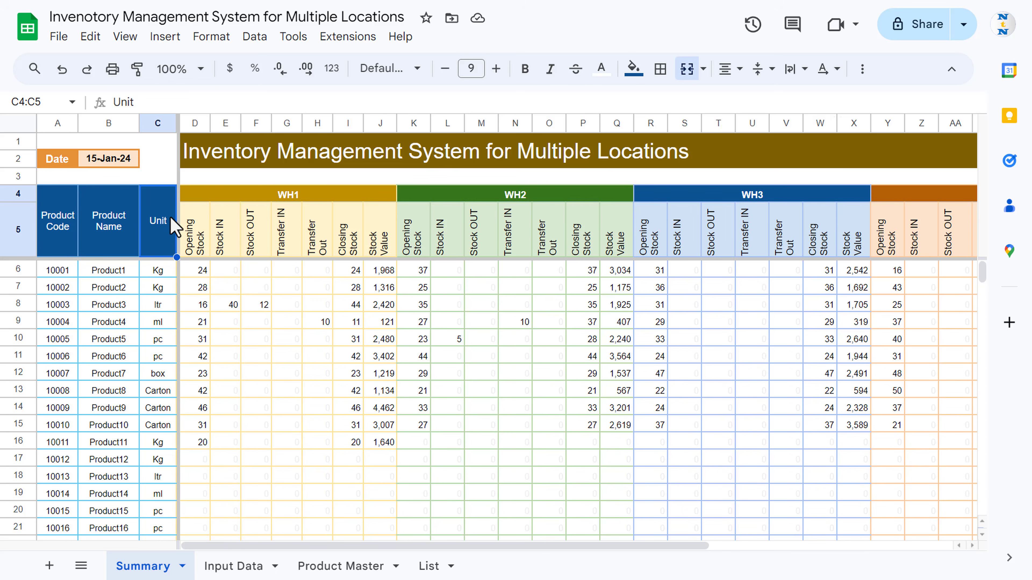
left_click(317, 176)
left_click(305, 199)
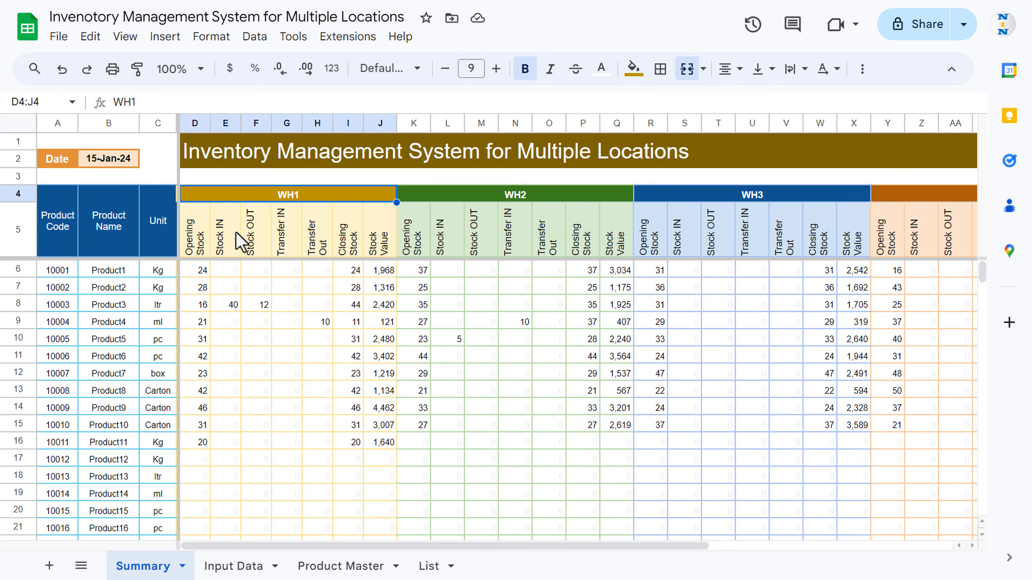
left_click(197, 235)
left_click(227, 234)
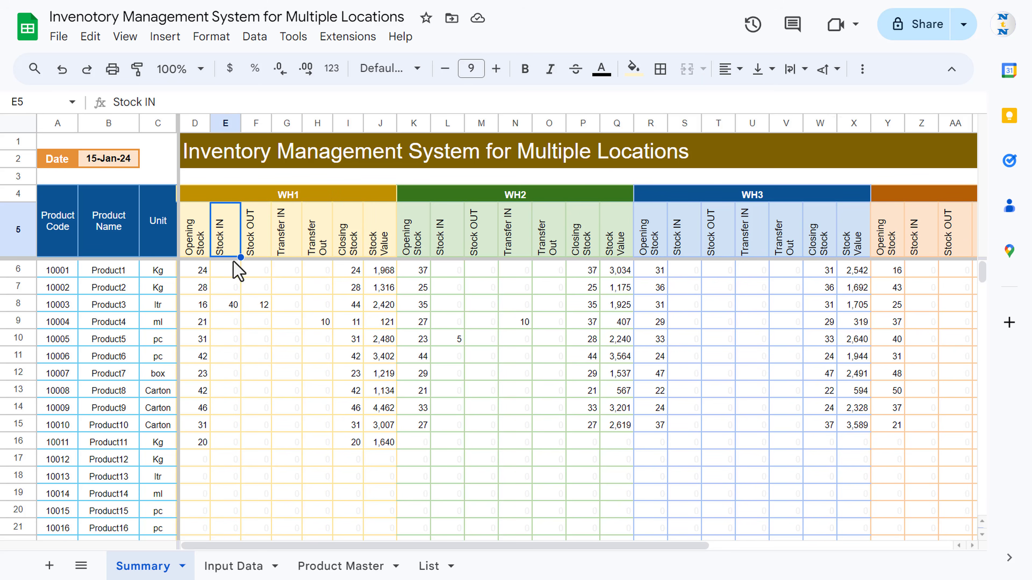
left_click(114, 162)
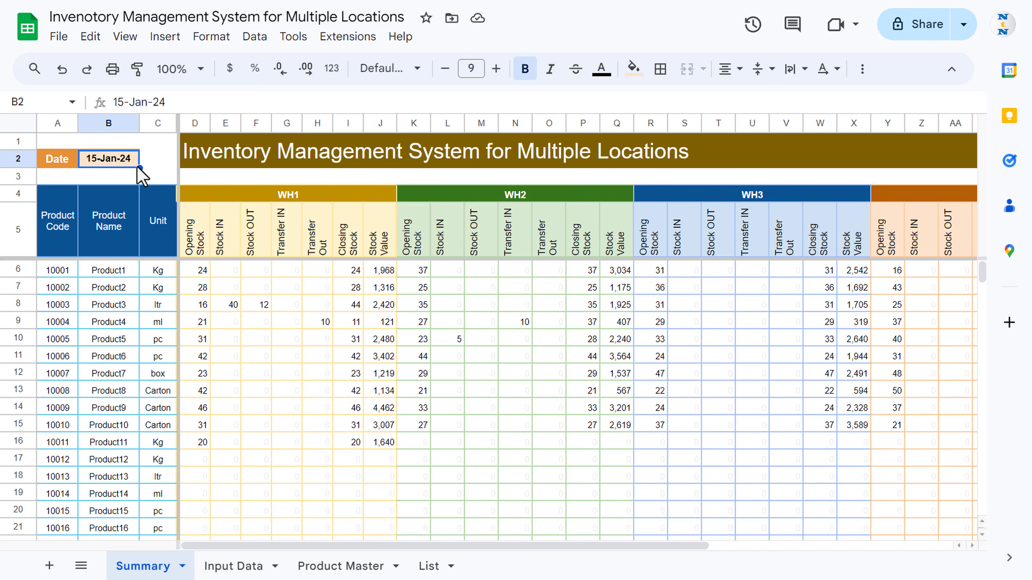
left_click(255, 229)
left_click(285, 233)
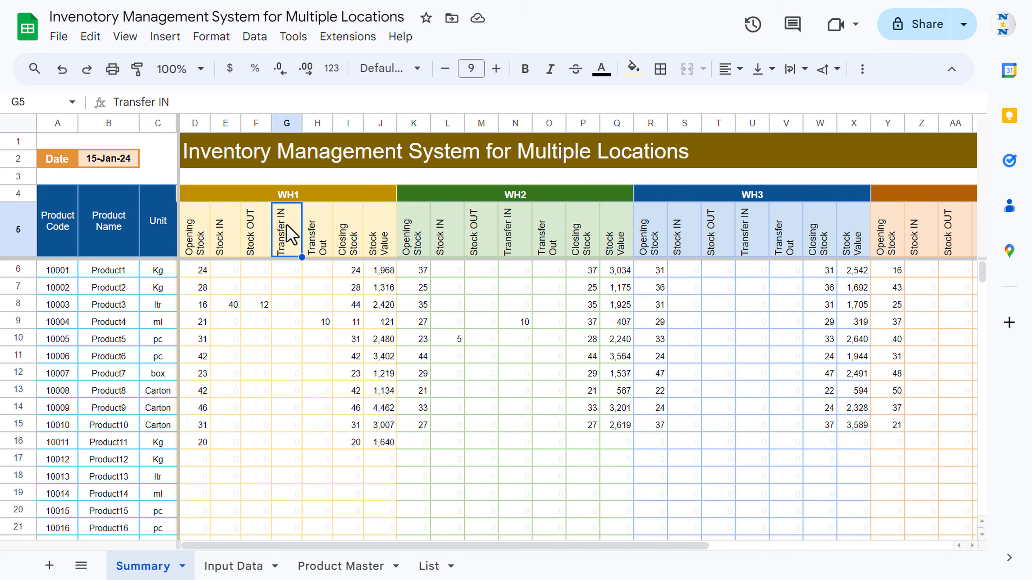
left_click(323, 239)
left_click(357, 243)
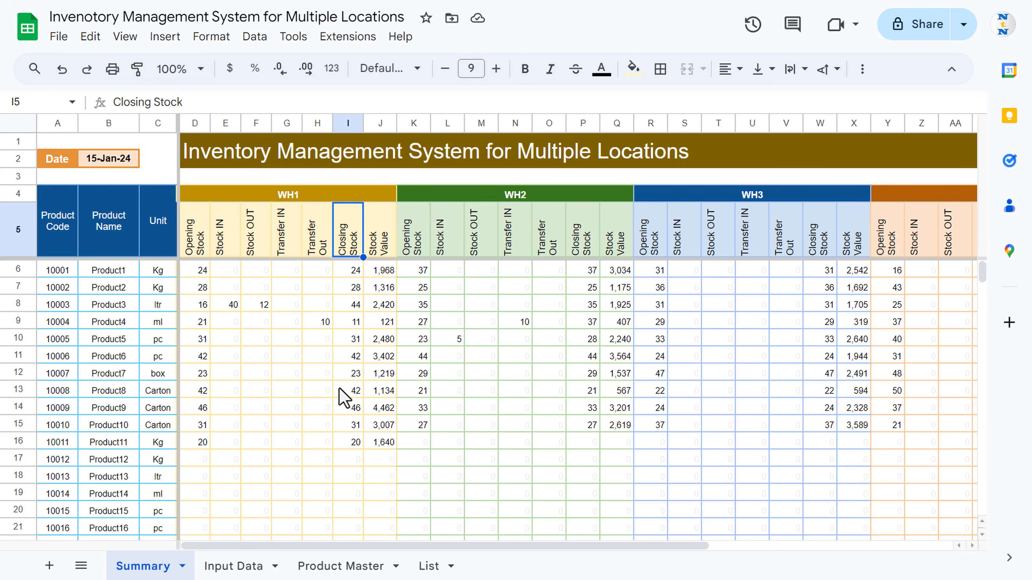
left_click(378, 253)
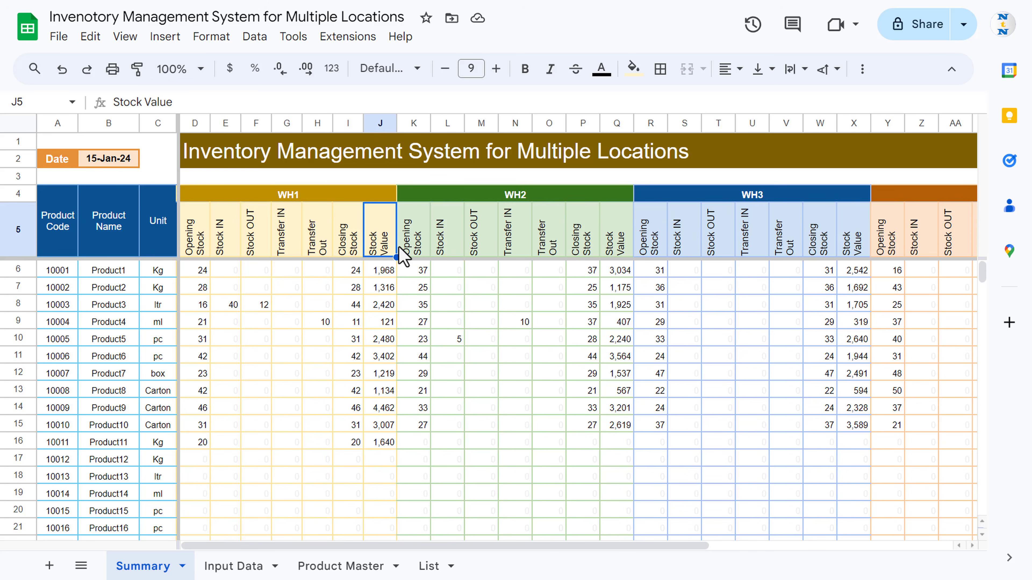
Look through the WH2, WH3, WH4 and Total sections of the Summary sheet.
left_click(448, 199)
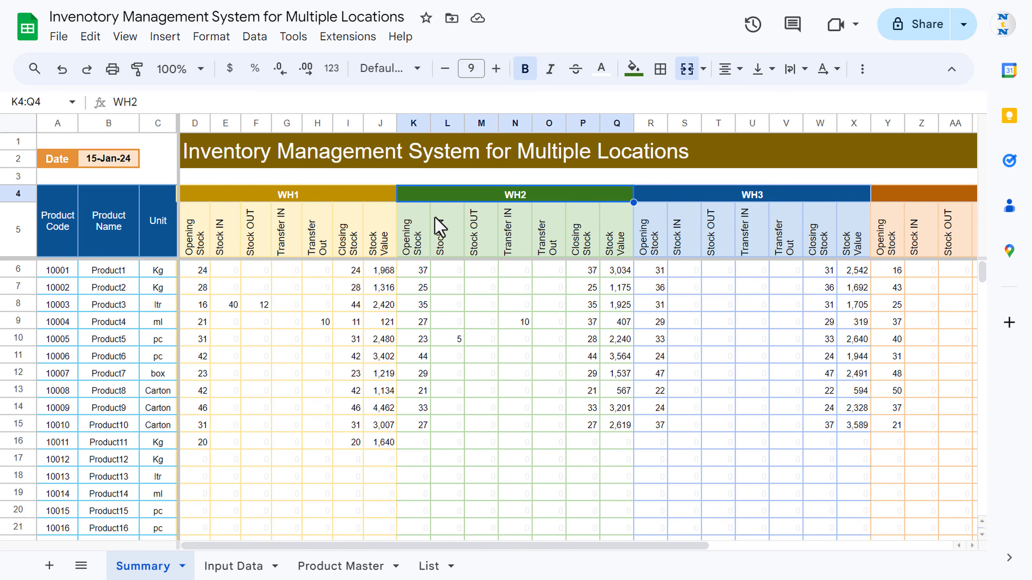
key("Right")
key("Right")
key("Right")
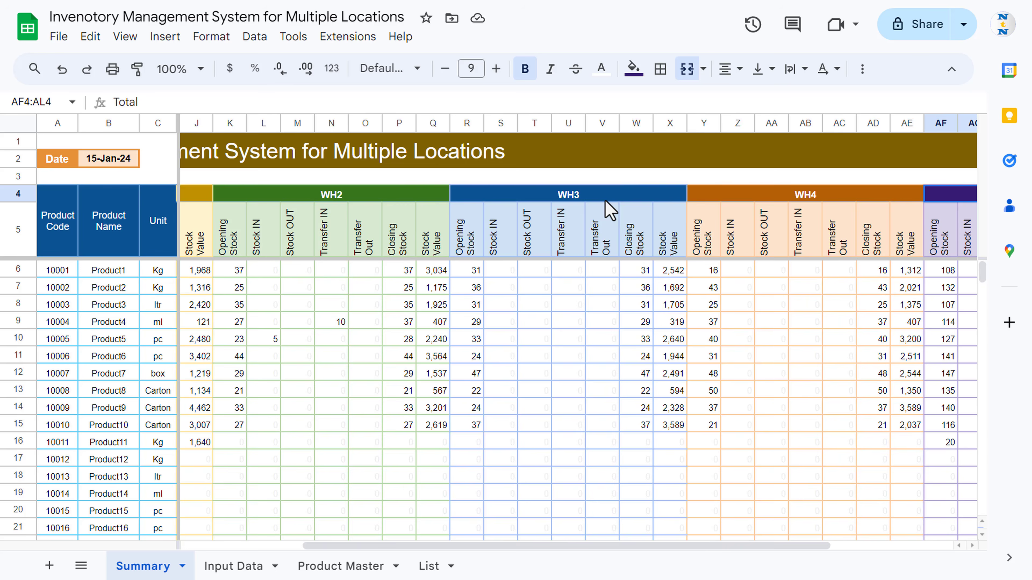
key("Left")
key("Right")
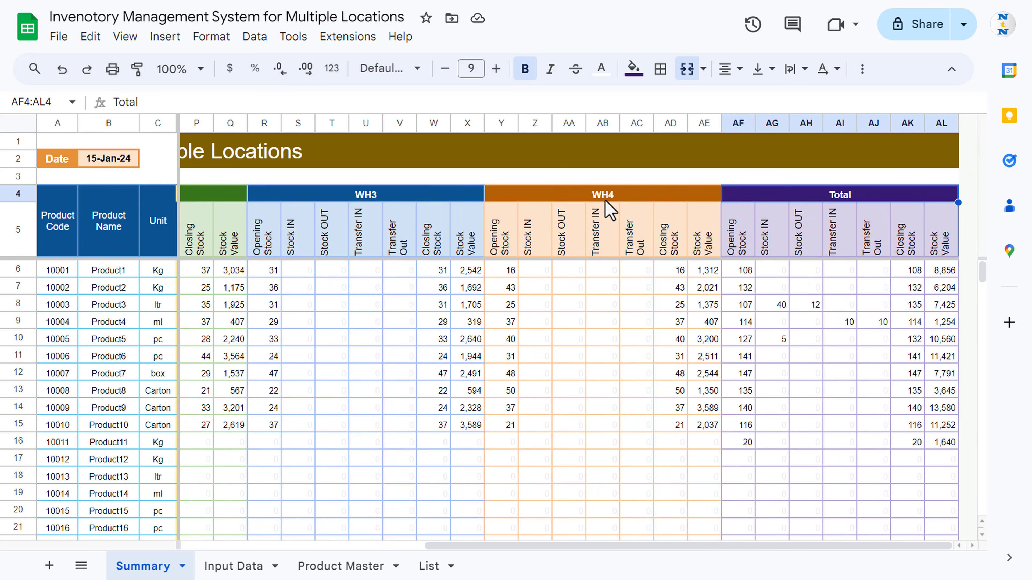
key("Down")
key("Up")
key("Left")
key("Left")
key("Left")
key("Left")
key("Left")
key("Right")
key("Right")
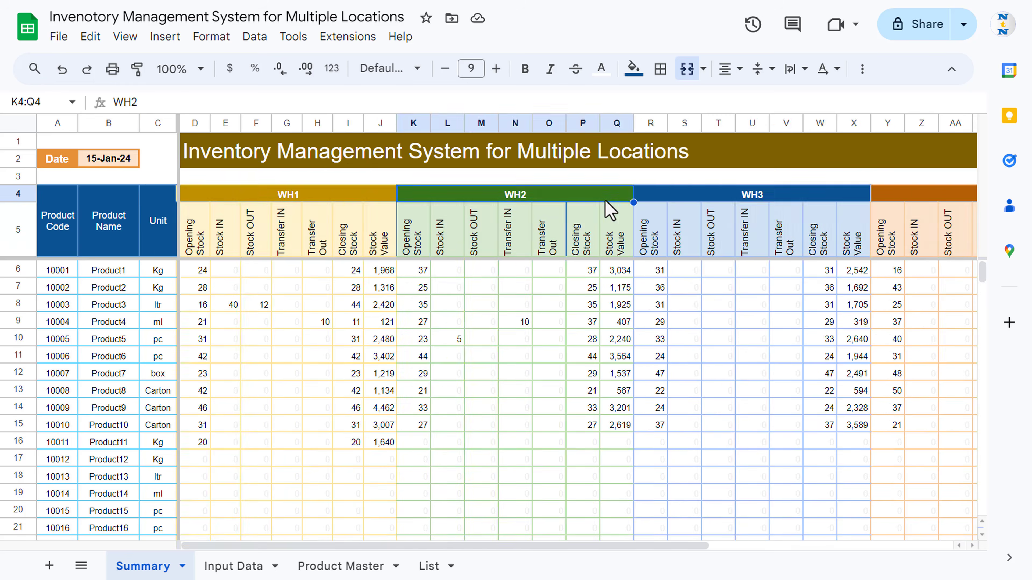
key("Right")
key("Right")
key("Right")
key("Left")
Set the Summary sheet's date to 05-Feb-24.
key("Home")
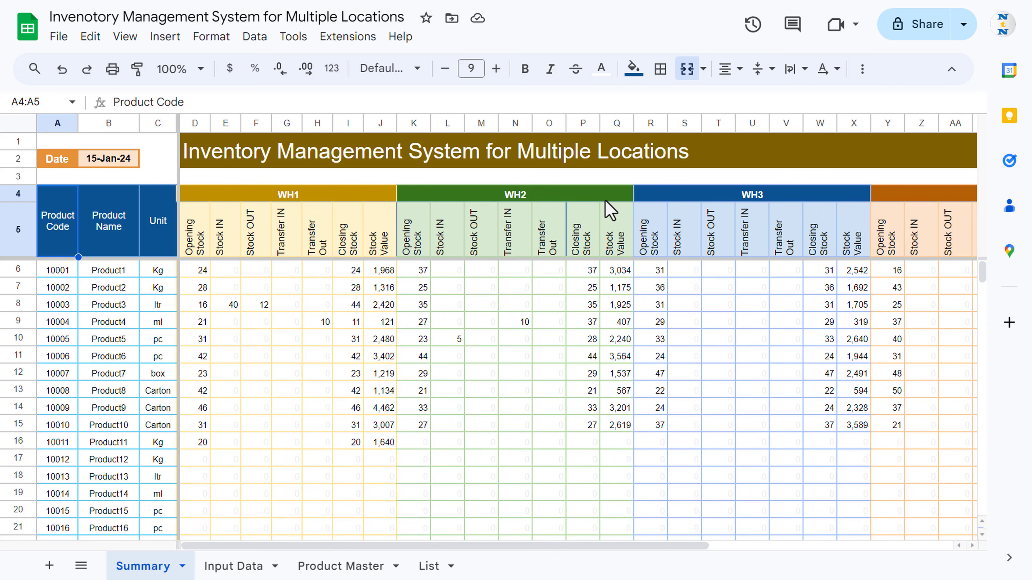
double_click(112, 158)
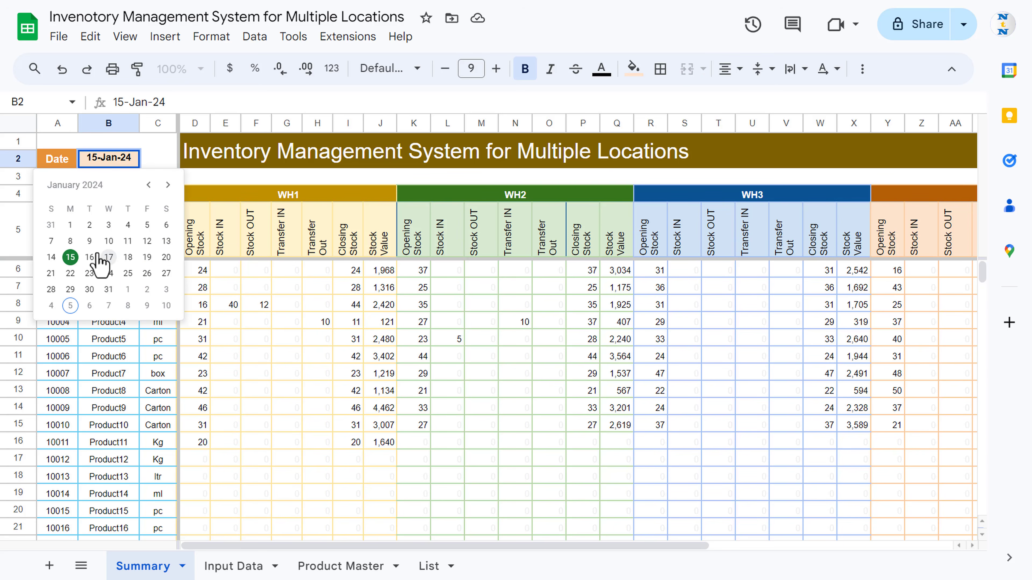
left_click(70, 305)
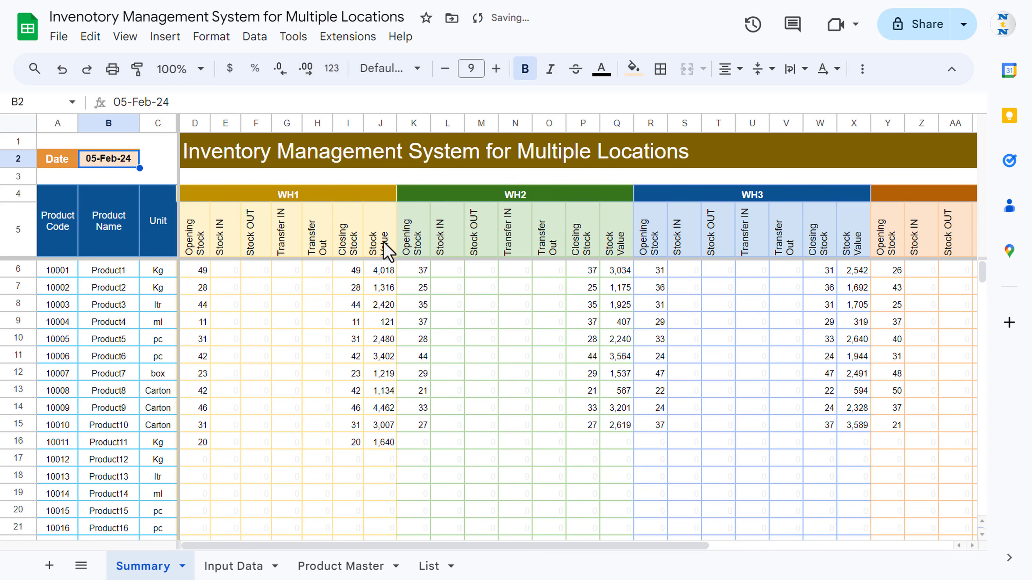
Review the recorded transactions and the transaction type options on the Input Data sheet, and return to the Summary sheet.
left_click(239, 570)
left_click(79, 268)
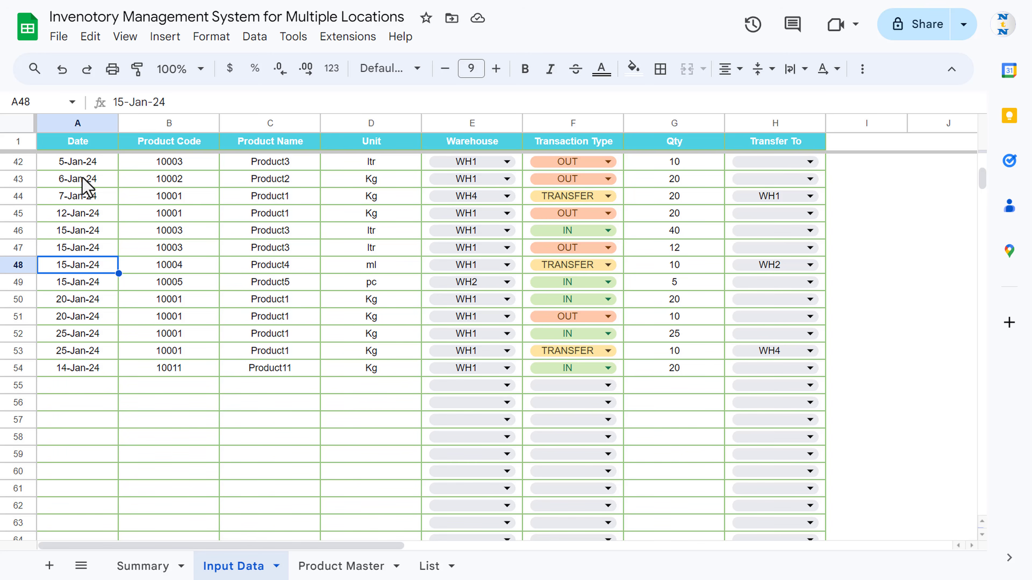
left_click_drag(179, 167, 173, 214)
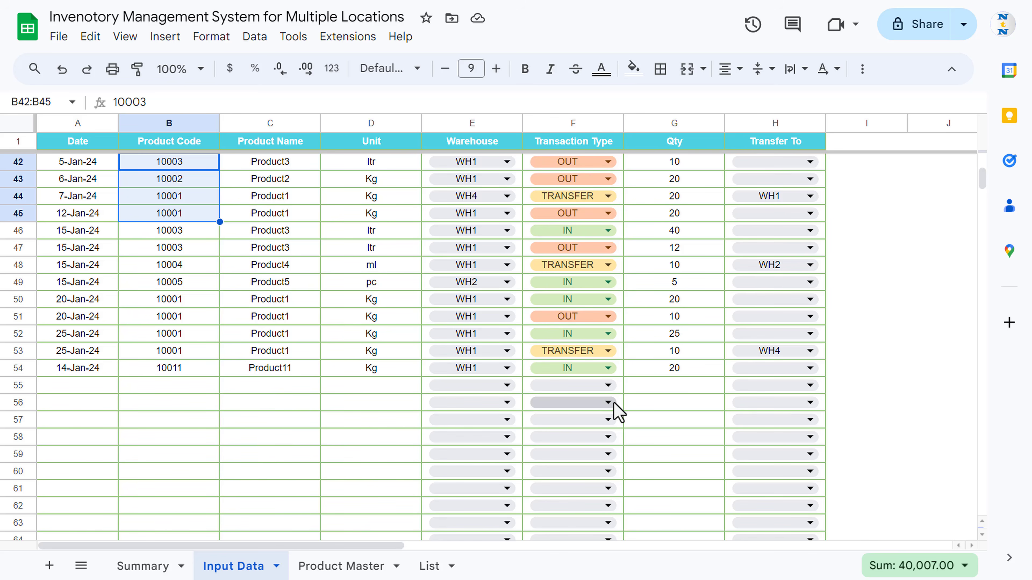
left_click(606, 386)
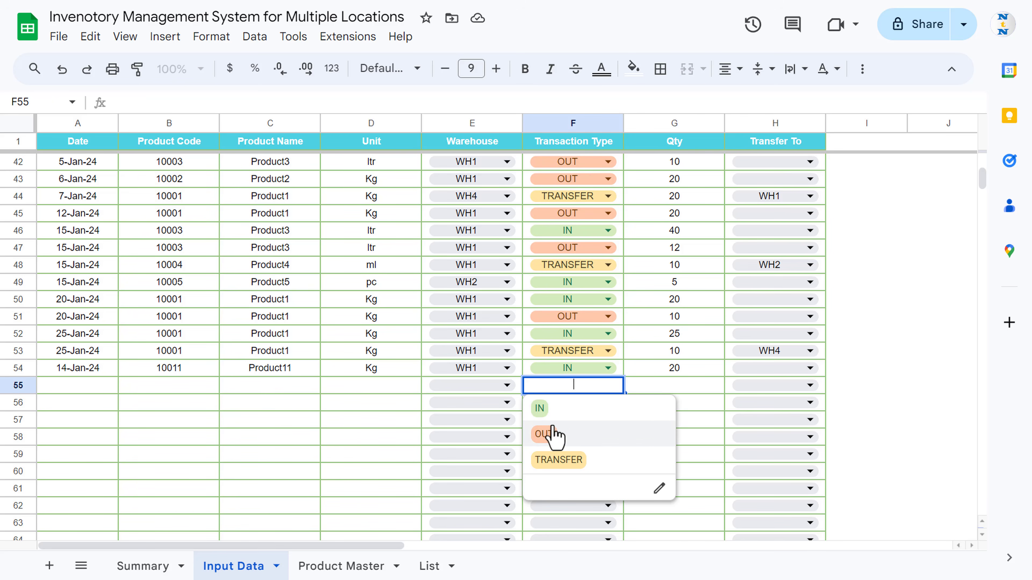
key("Escape")
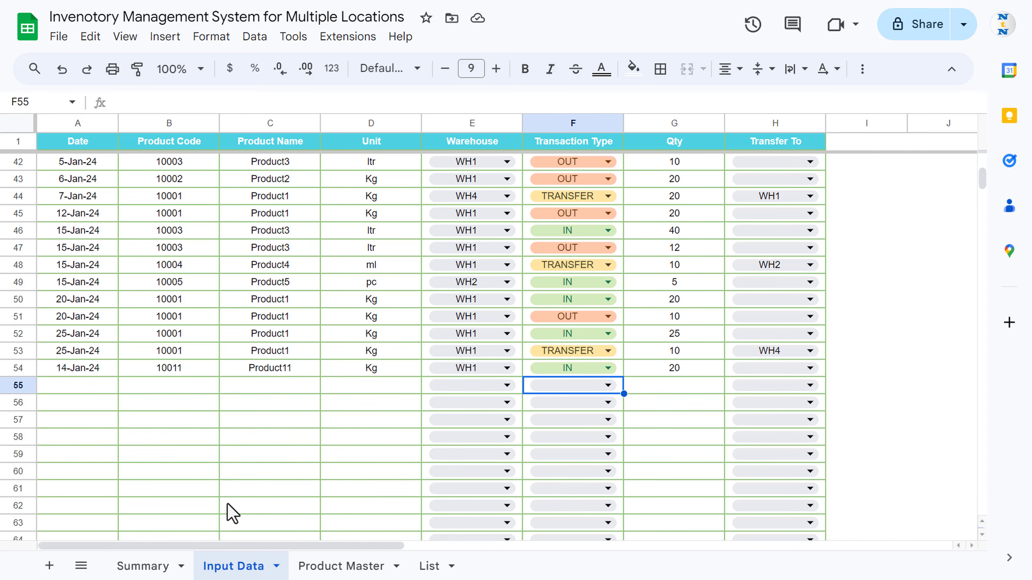
left_click(158, 566)
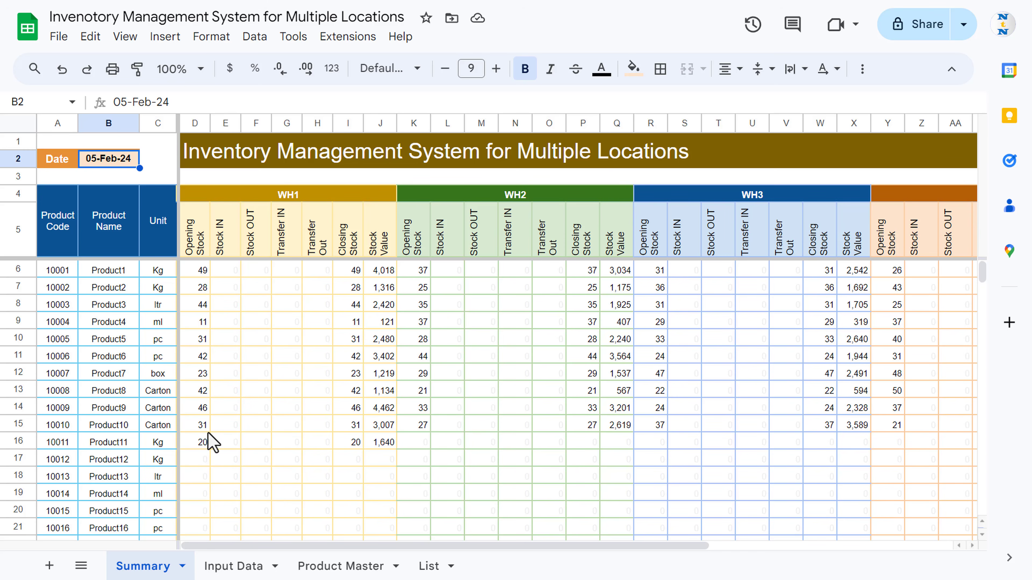
In row 55 of Input Data, enter the date 5-Feb-24 and product code 10011, and fill down the product name and unit.
left_click(252, 567)
left_click(94, 392)
double_click(93, 392)
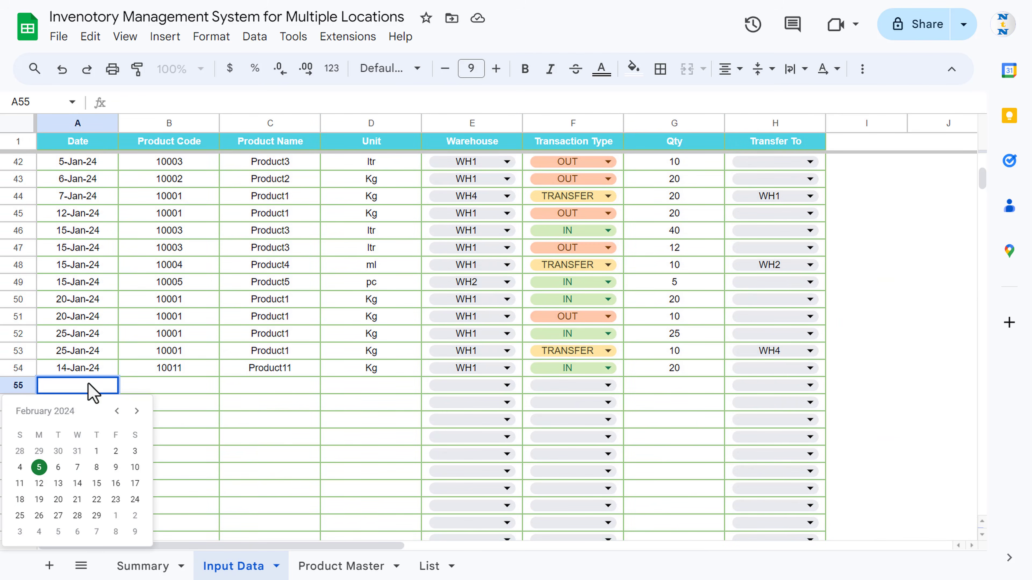
left_click(39, 467)
left_click(167, 385)
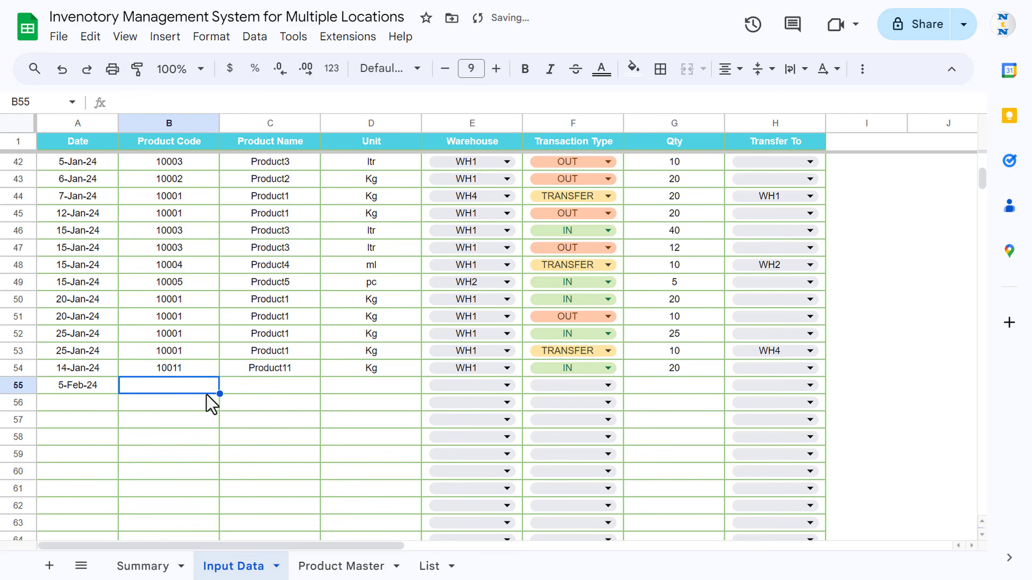
type("10011")
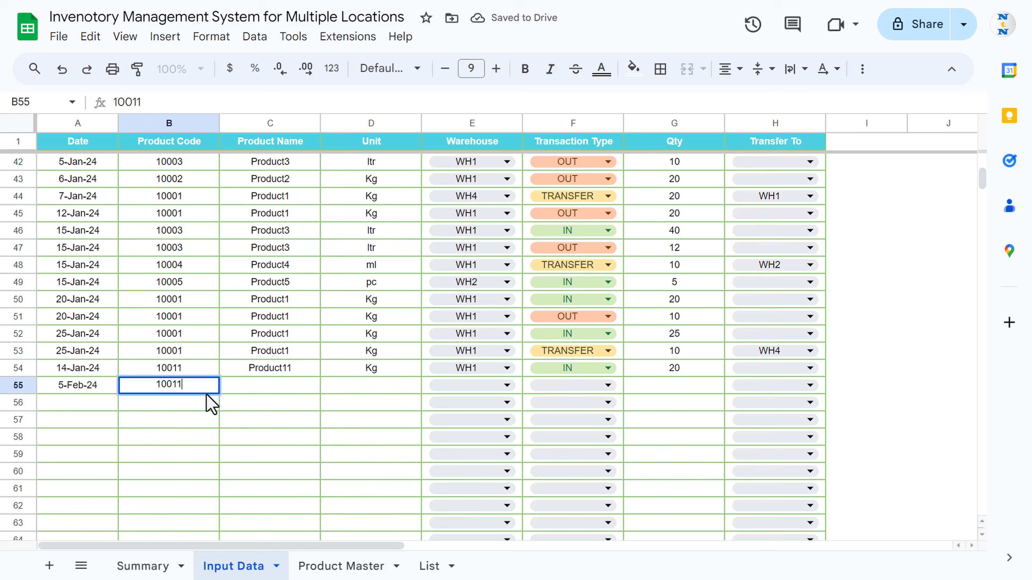
key("Return")
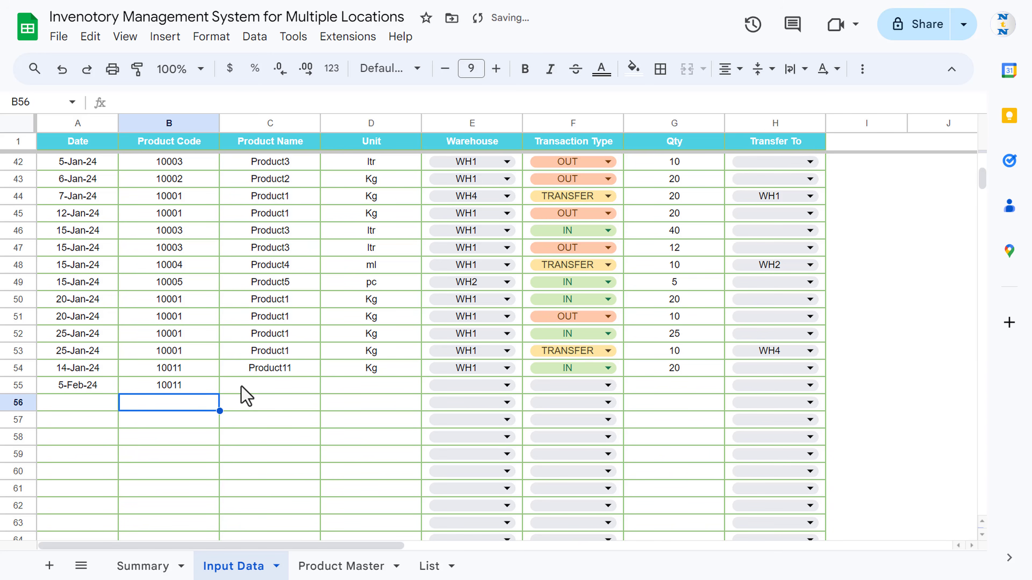
left_click_drag(289, 369, 392, 389)
left_click(385, 404)
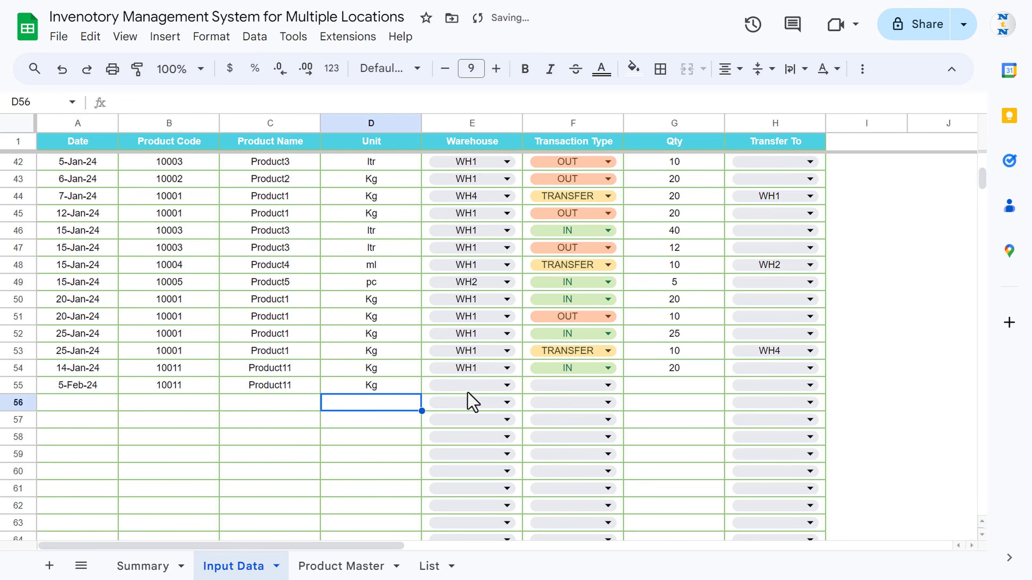
Complete row 55 with warehouse WH1, transaction type OUT and quantity 10, and return to the Summary sheet.
left_click(506, 385)
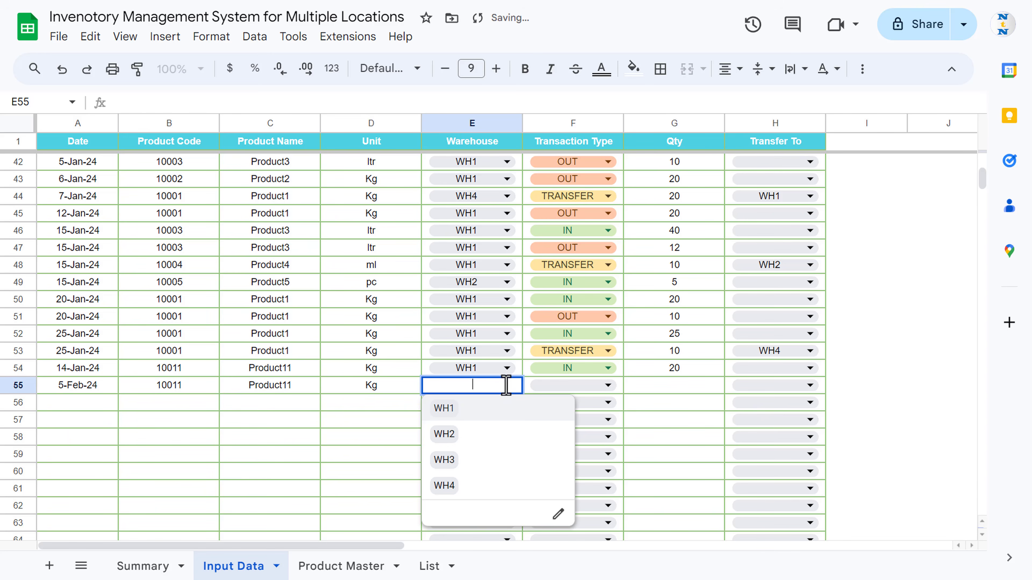
left_click(447, 408)
left_click(608, 386)
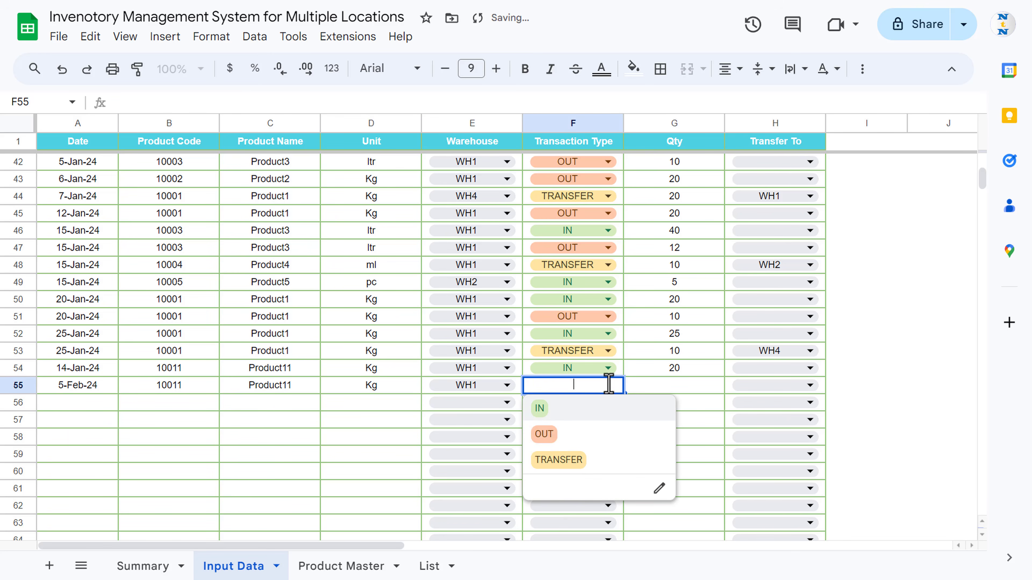
left_click(553, 435)
left_click(676, 385)
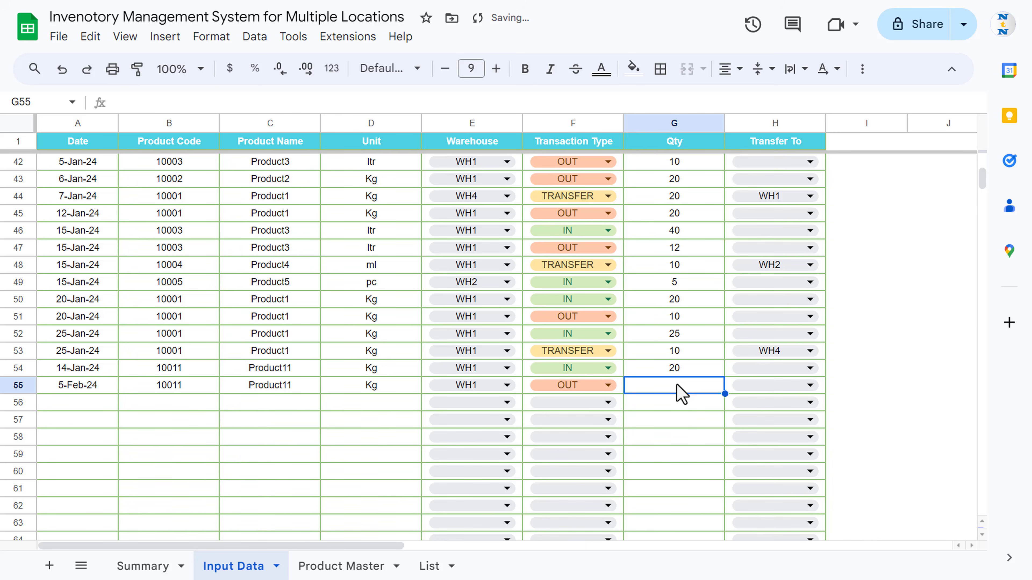
type("10")
key("Return")
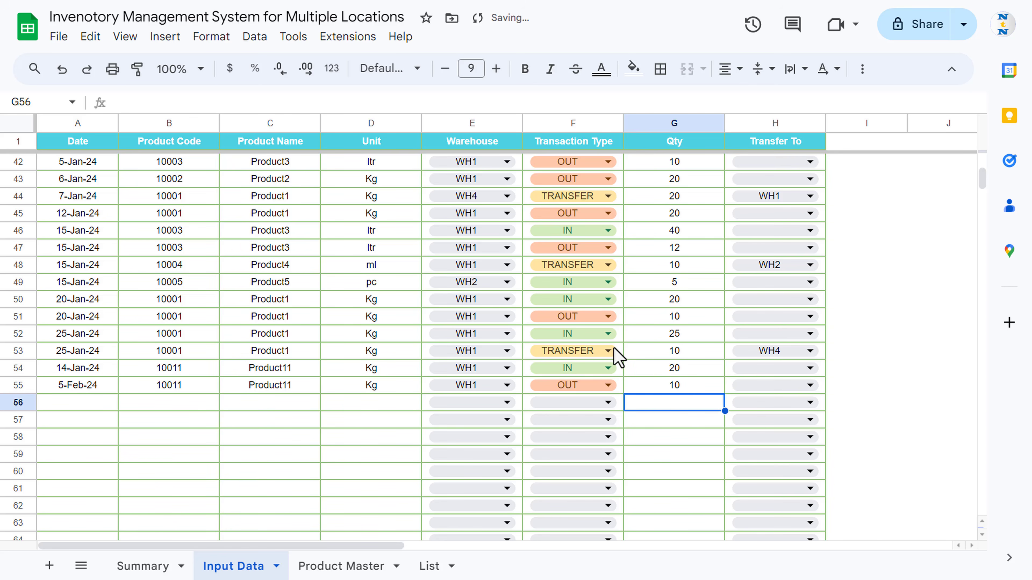
left_click(153, 567)
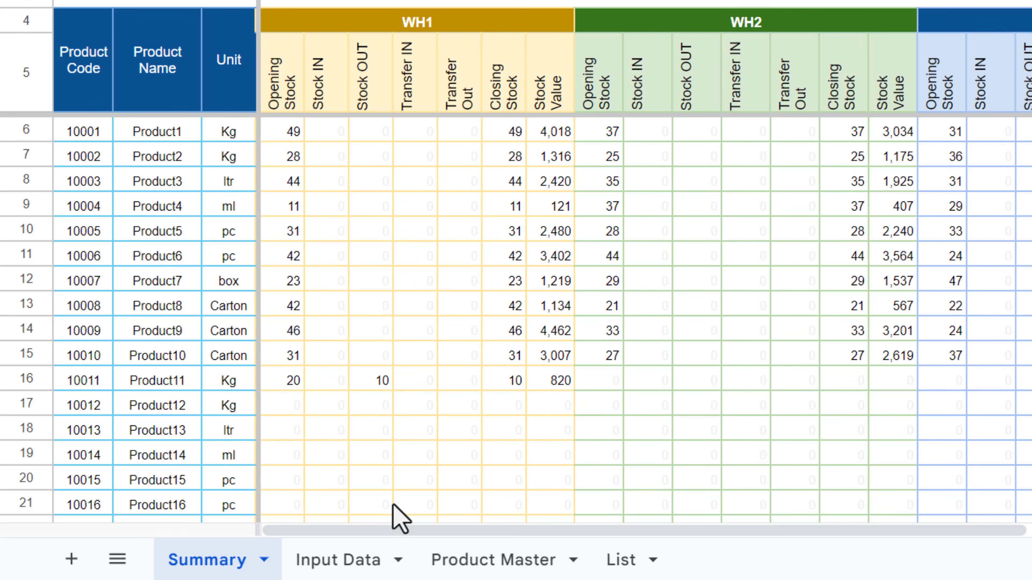
On the Input Data sheet, fill row 56's date, product code, product name and unit down from row 55.
left_click(348, 564)
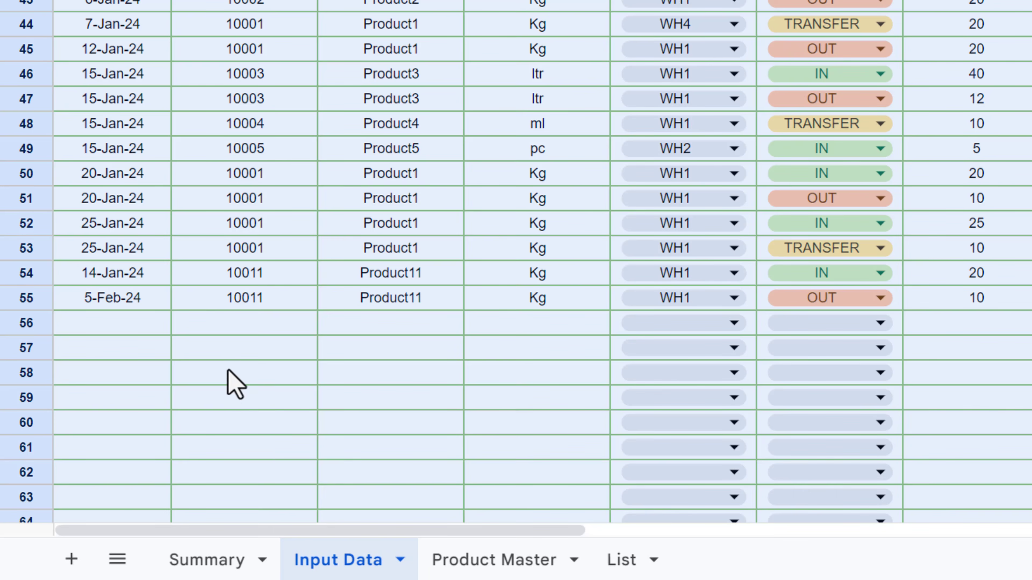
left_click(140, 324)
key("ctrl+d")
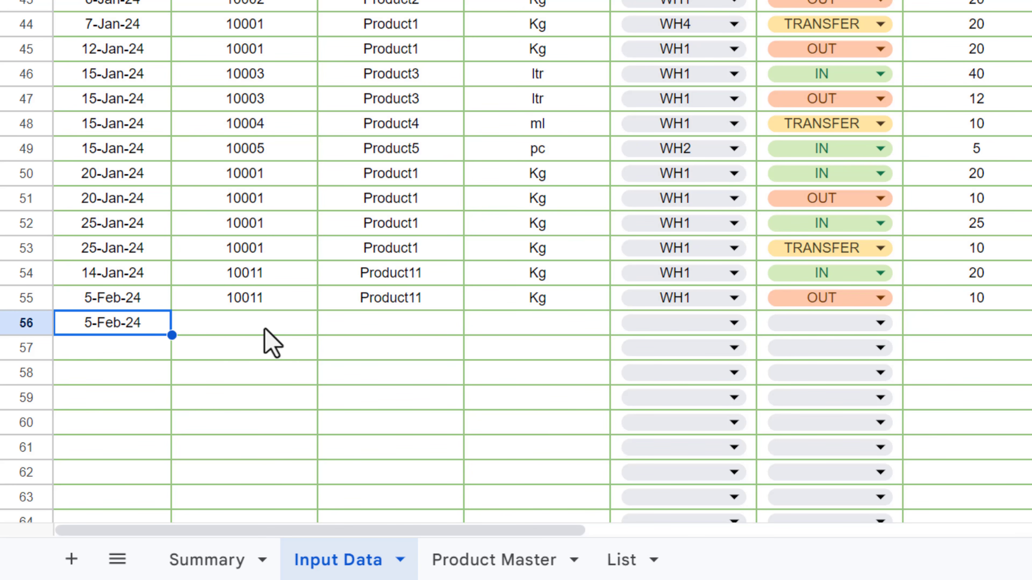
left_click_drag(260, 327, 560, 334)
key("ctrl+d")
Complete row 56 with warehouse WH1, transaction type TRANSFER, quantity 5 and Transfer To WH2, and return to the Summary sheet.
left_click(650, 324)
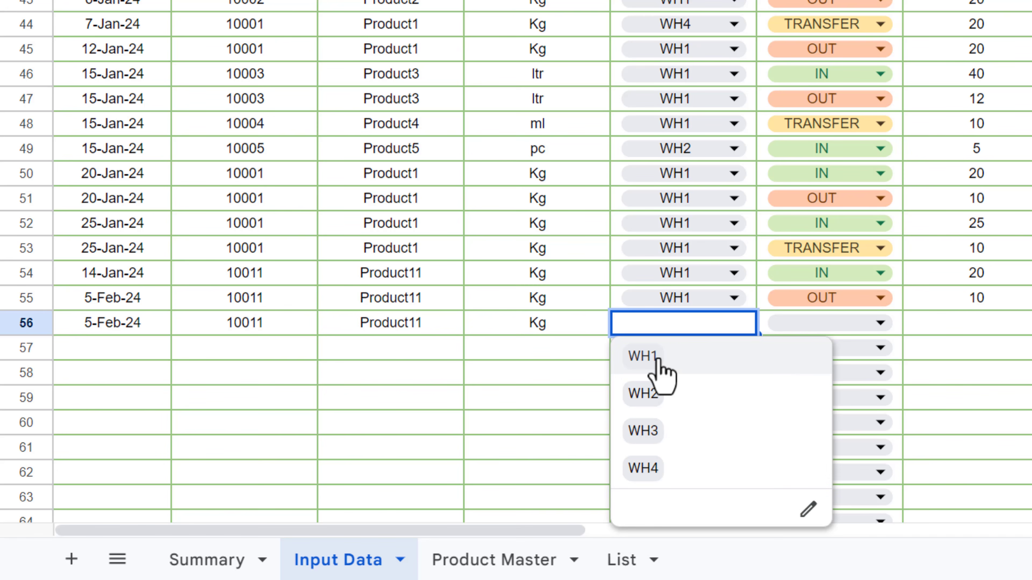
left_click(657, 357)
left_click(882, 325)
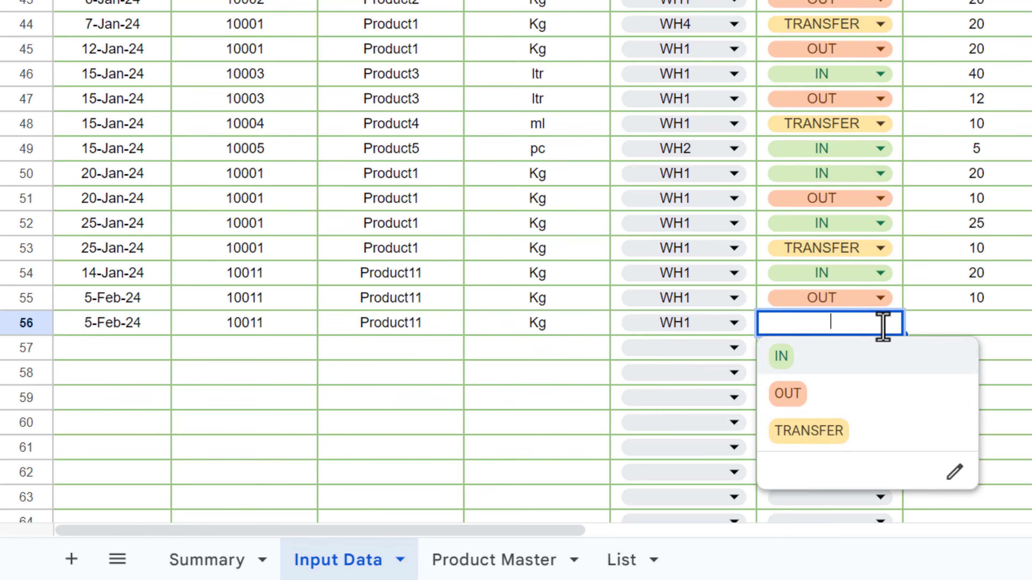
left_click(815, 430)
left_click(1007, 327)
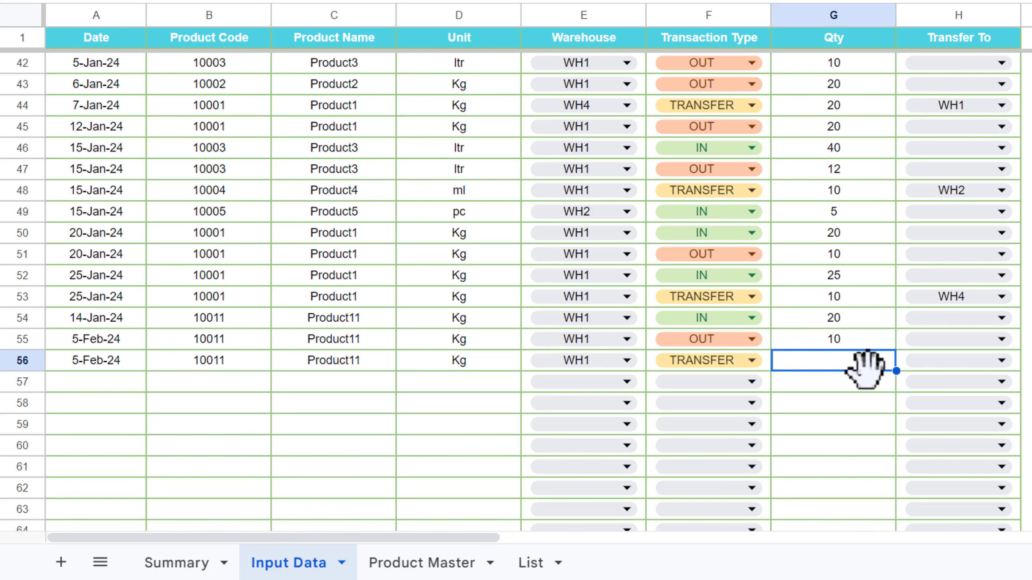
type("5")
key("Return")
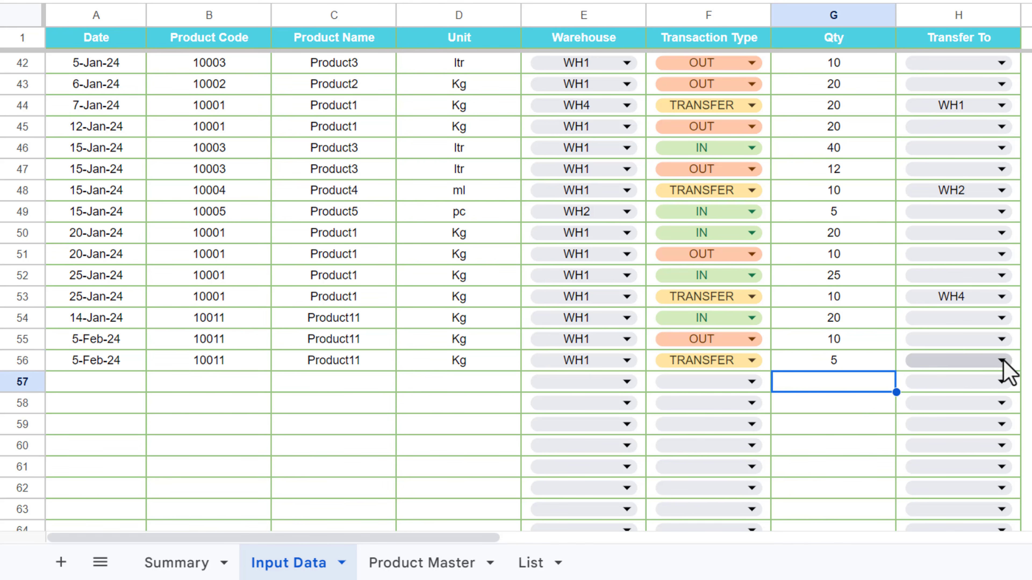
left_click(1002, 362)
left_click(928, 423)
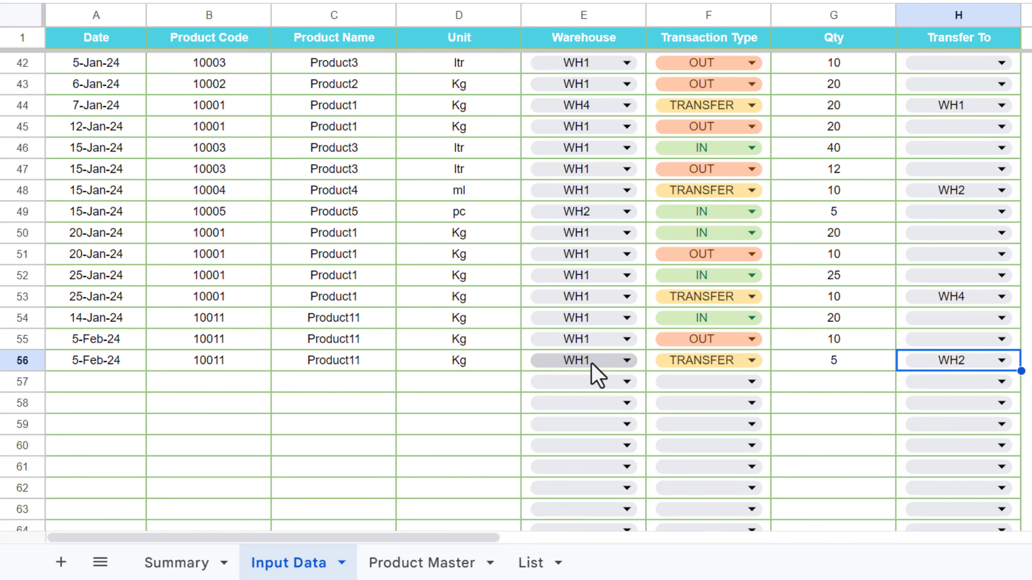
left_click(179, 563)
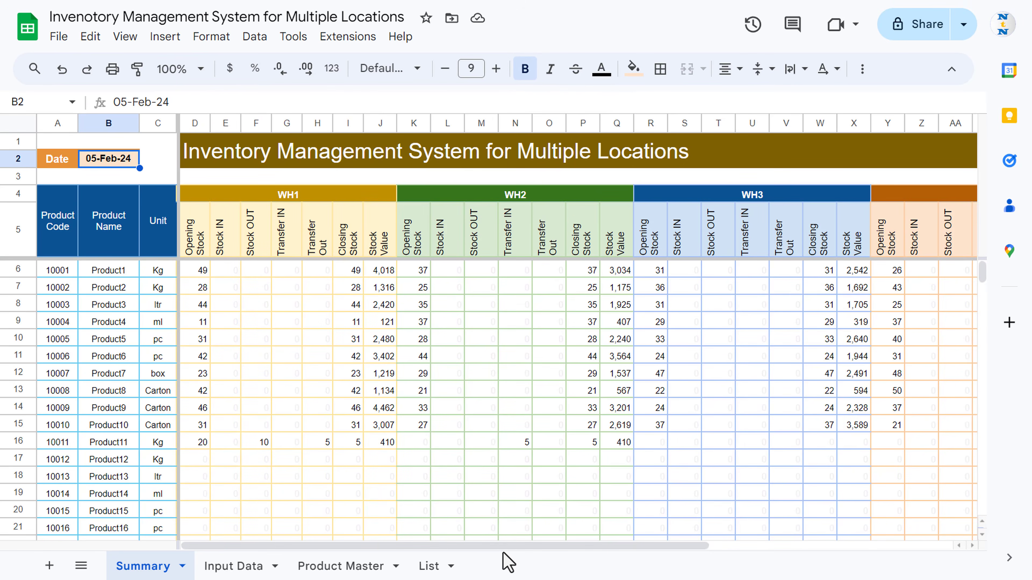
Review the product codes, names, unit options and cost per unit on the Product Master sheet.
left_click(360, 574)
left_click(154, 249)
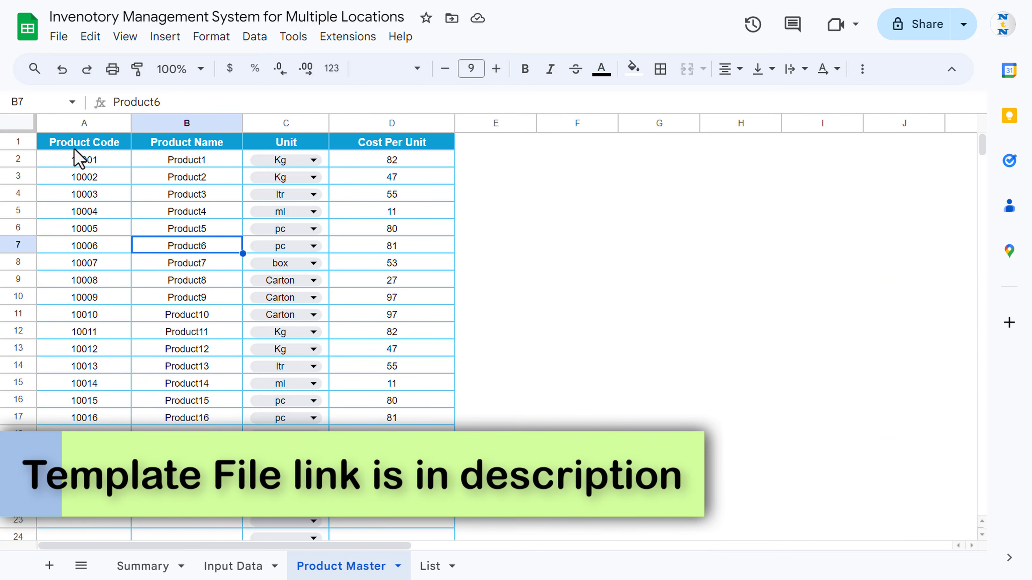
left_click(75, 147)
left_click(97, 162)
left_click(221, 160)
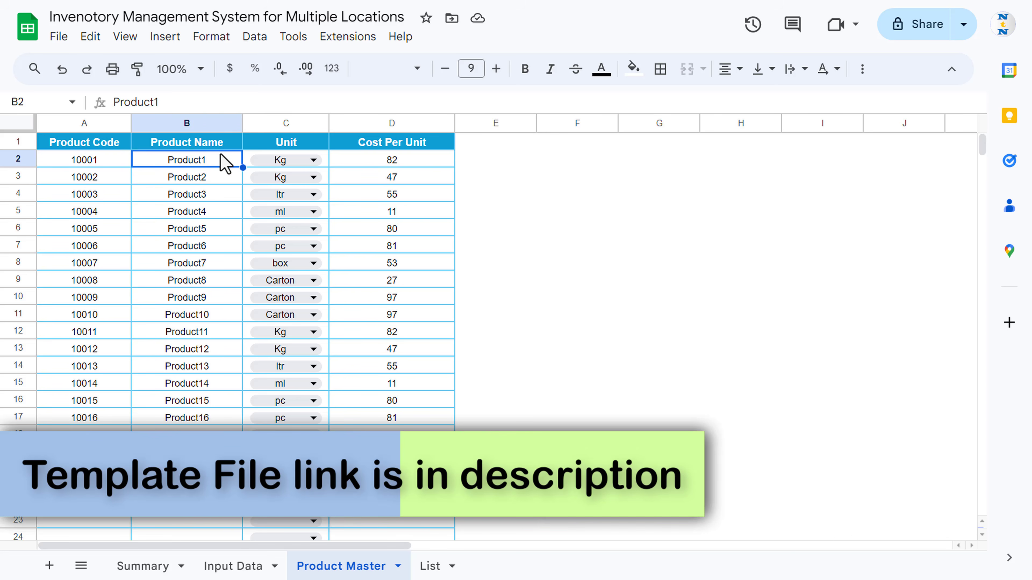
left_click(281, 142)
left_click(313, 159)
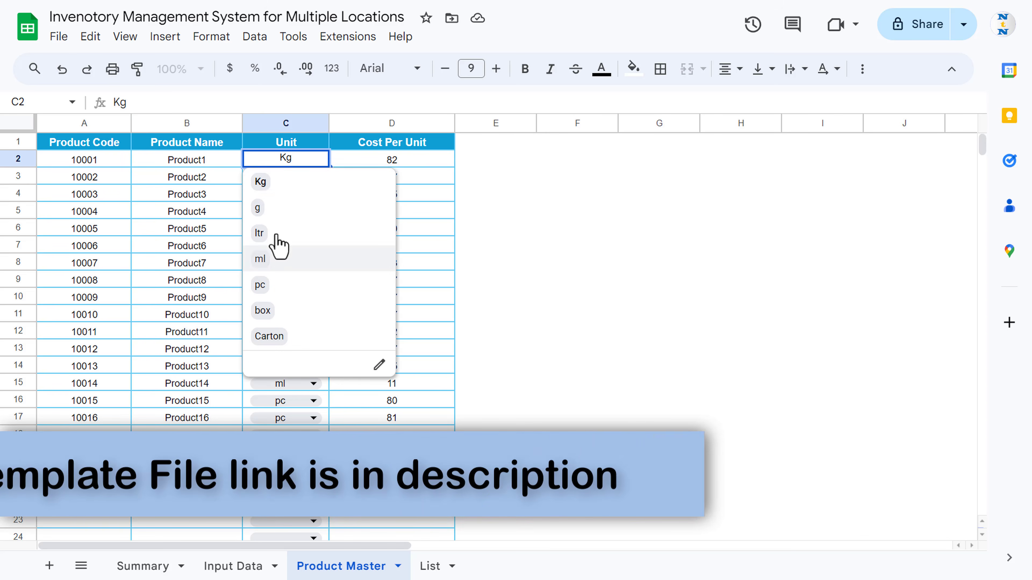
left_click(405, 146)
left_click(410, 143)
left_click_drag(419, 143, 412, 348)
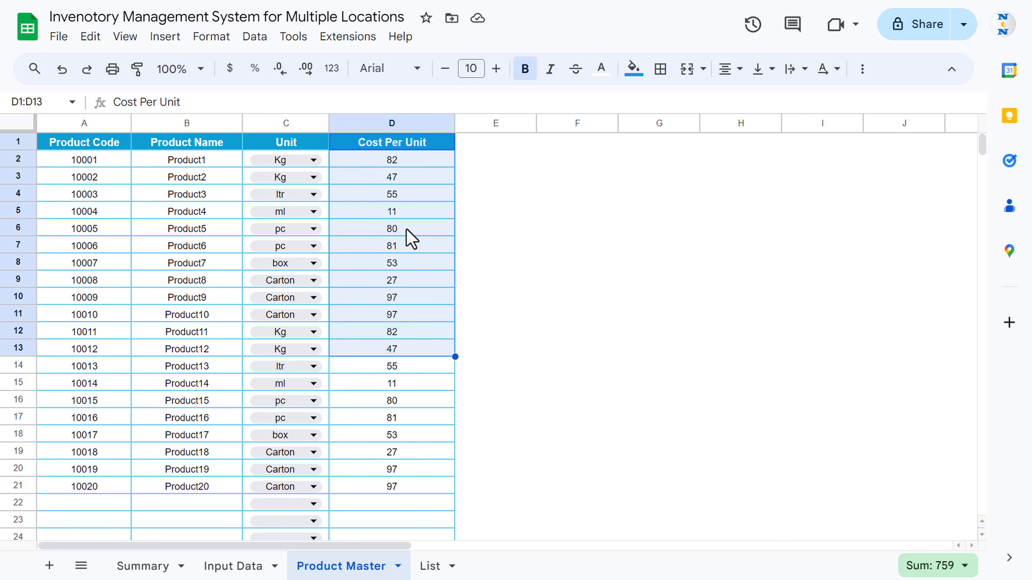
left_click(411, 236)
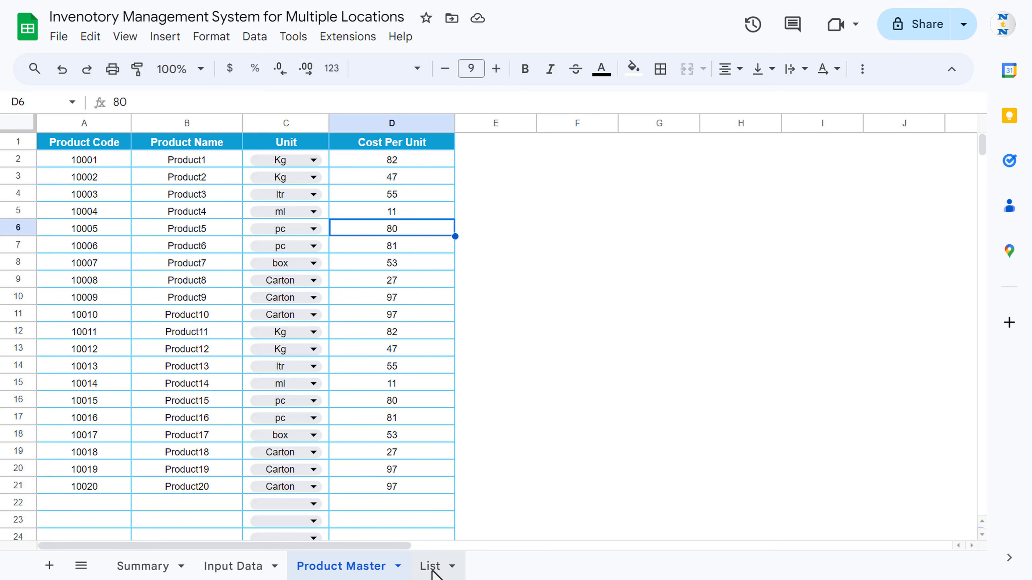
Examine the warehouse names and the unit list on the List sheet.
left_click(431, 566)
left_click(114, 233)
left_click_drag(88, 160, 92, 200)
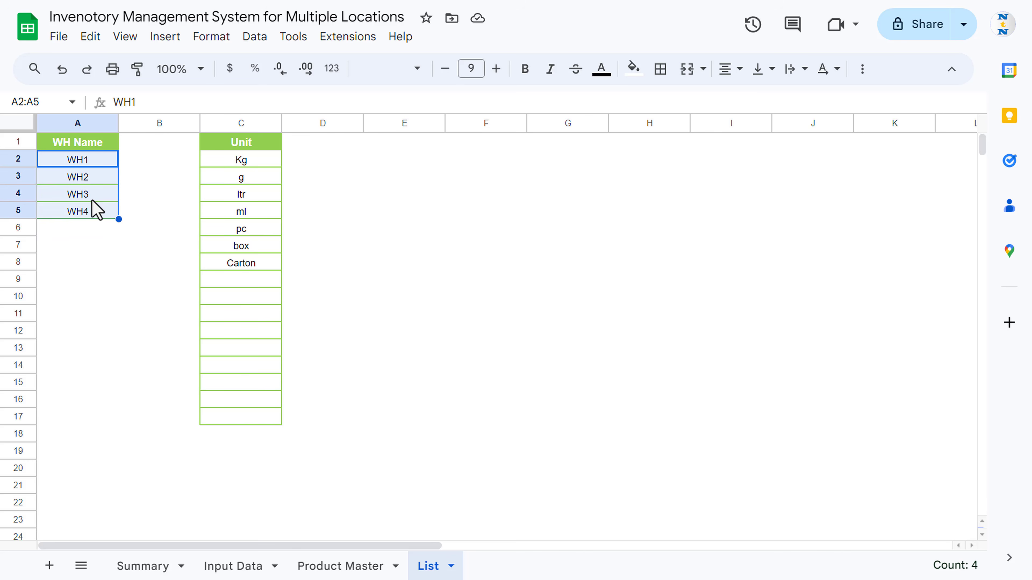
left_click(67, 159)
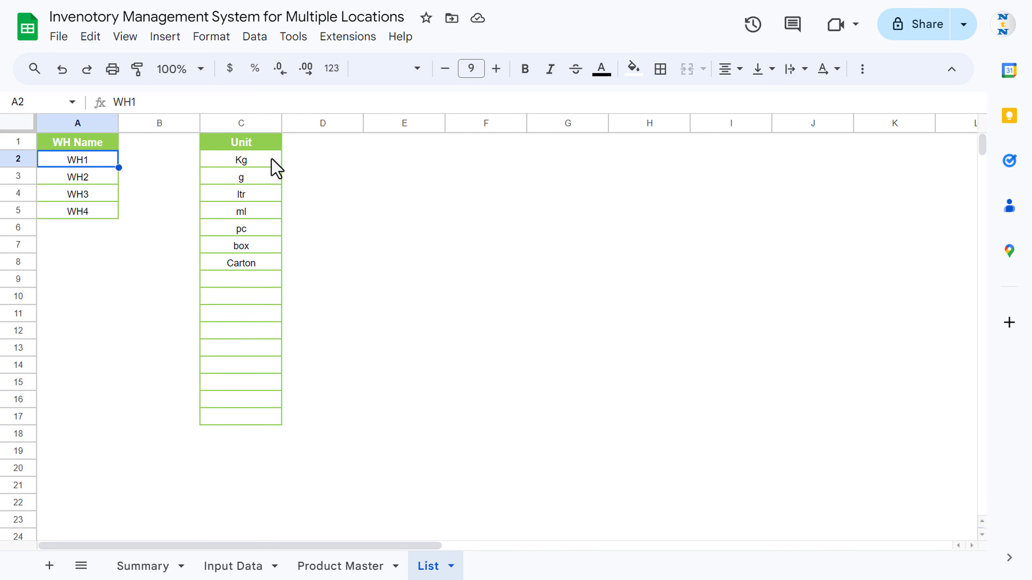
left_click(261, 147)
left_click_drag(257, 160, 258, 263)
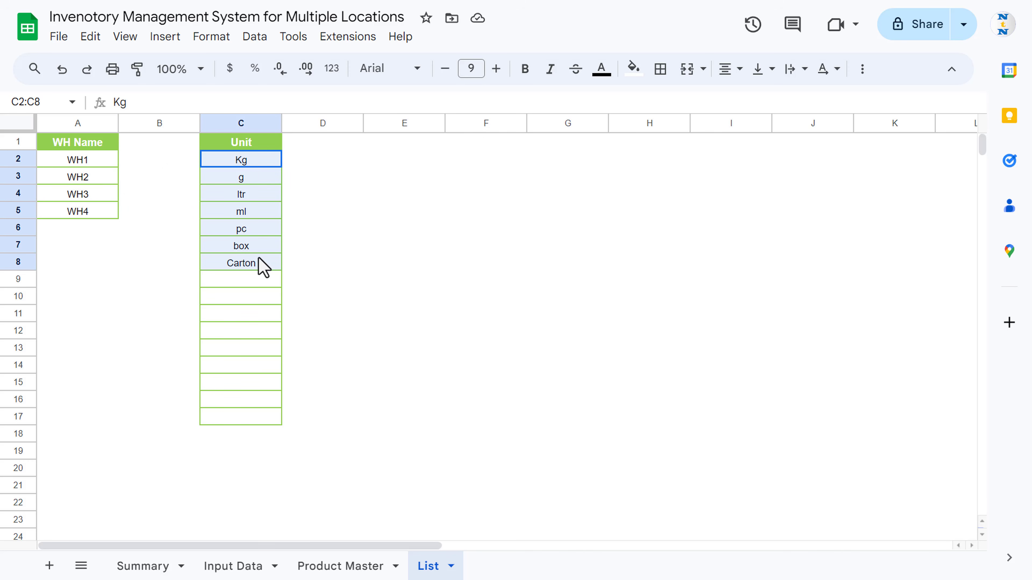
left_click(96, 147)
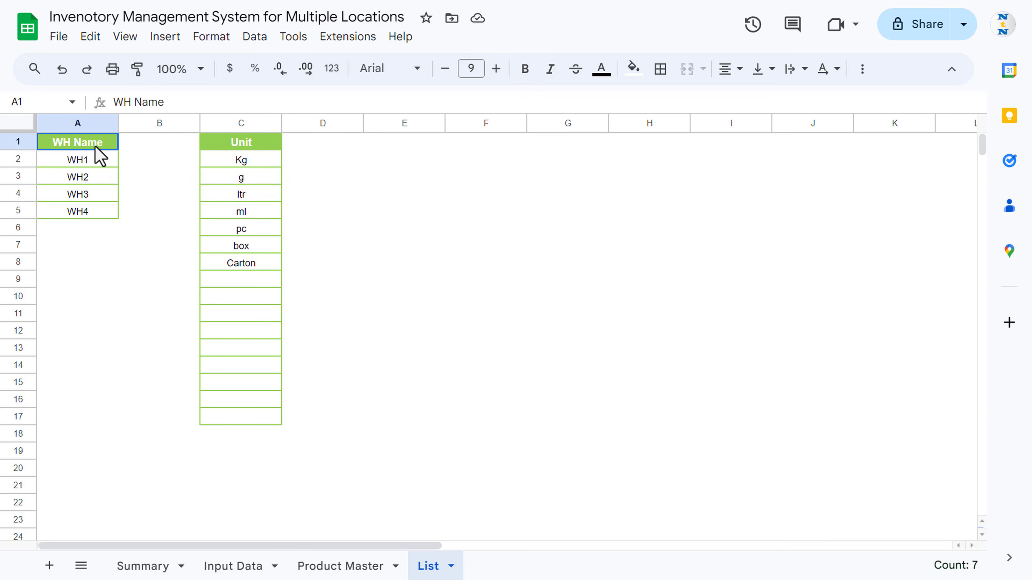
Create a new blank spreadsheet and rename its first sheet List.
left_click(61, 41)
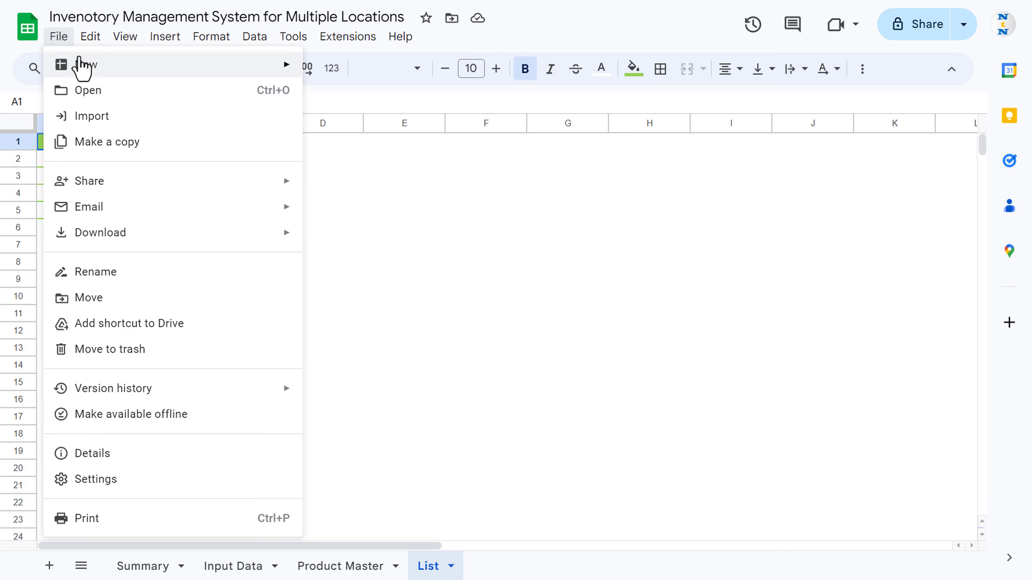
mouse_move(86, 70)
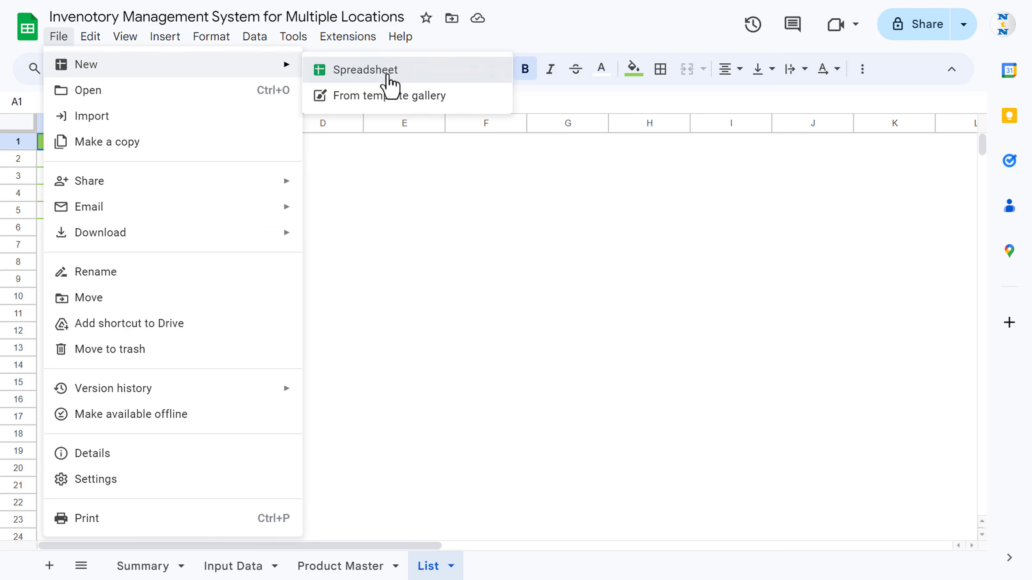
left_click(385, 78)
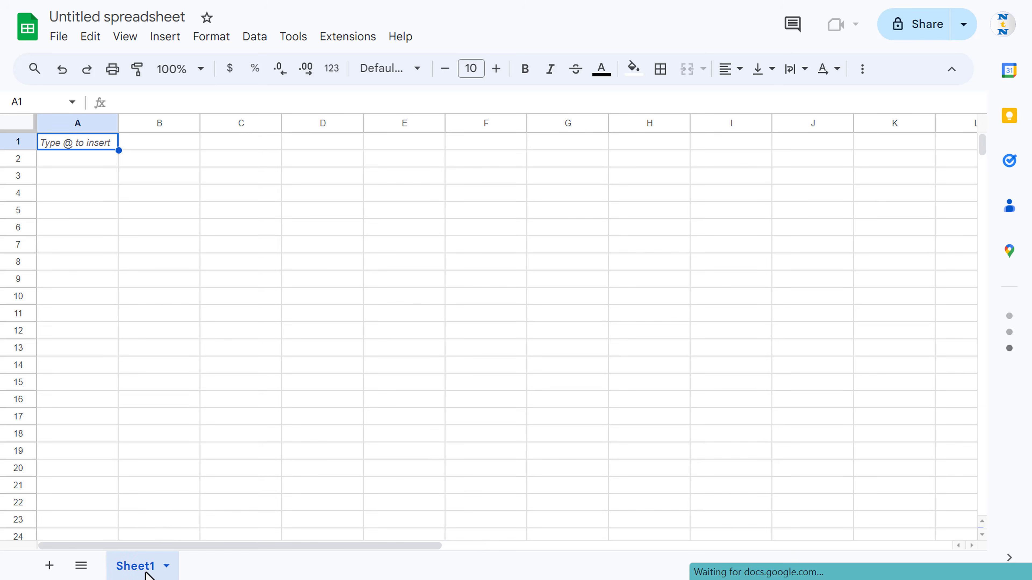
double_click(145, 566)
type("List")
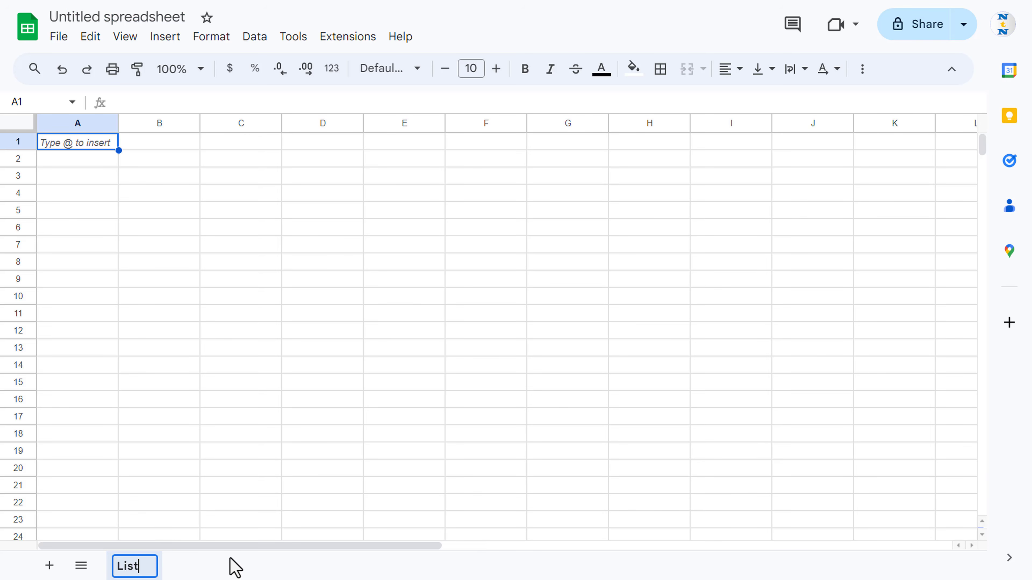
key("Return")
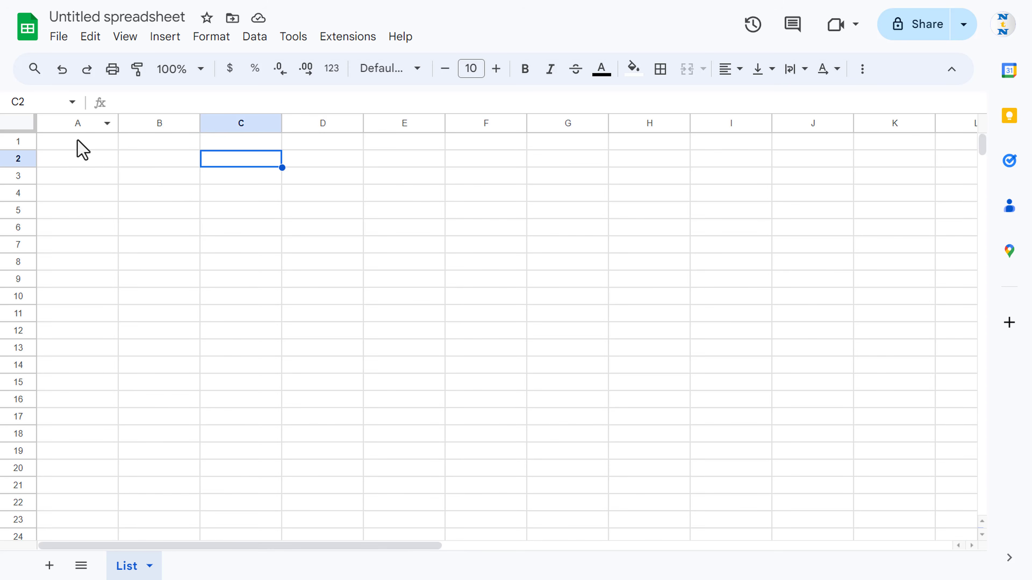
Insert the formatted WH Name list (WH1 to WH4) in column A and the Unit list (Kg to Carton) in column C.
left_click(76, 146)
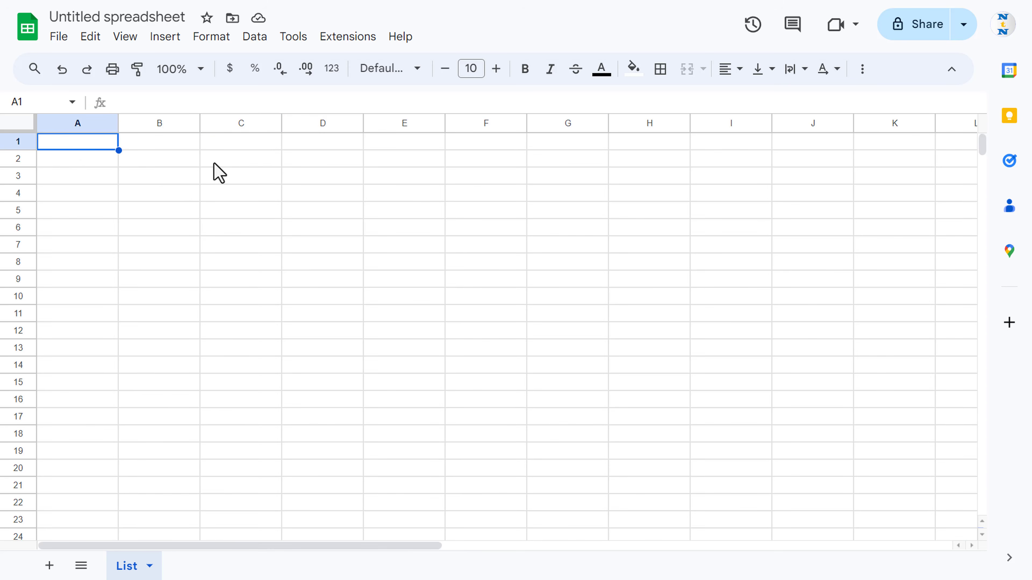
type("WH Name\t\tUnit WH1\t\tKg WH2\t\tg WH3\t\tlt WH4\t\tml \t\tpc \t\tbox \t\tCarton")
left_click(150, 153)
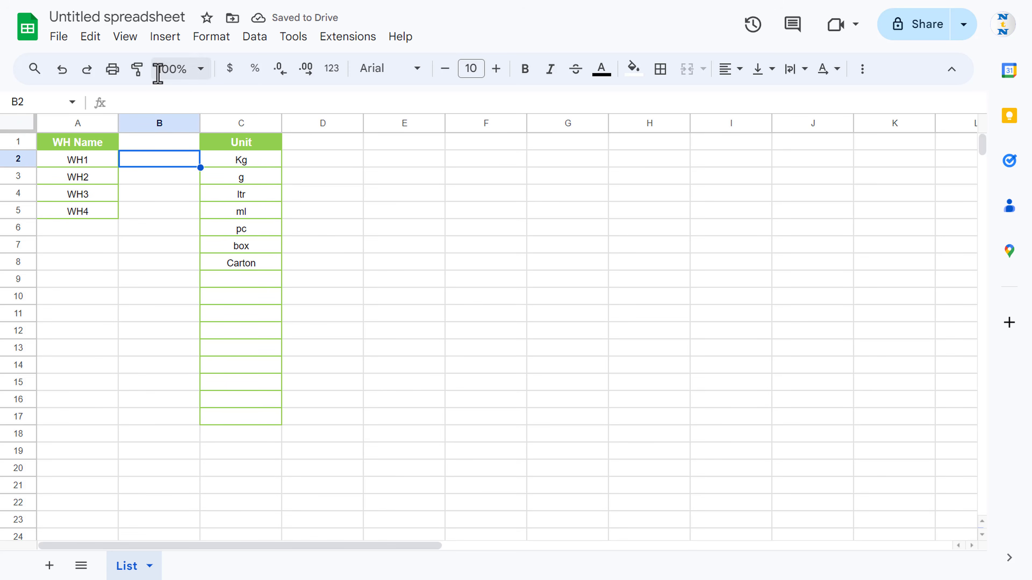
Hide the gridlines on the List sheet.
left_click(127, 37)
mouse_move(229, 72)
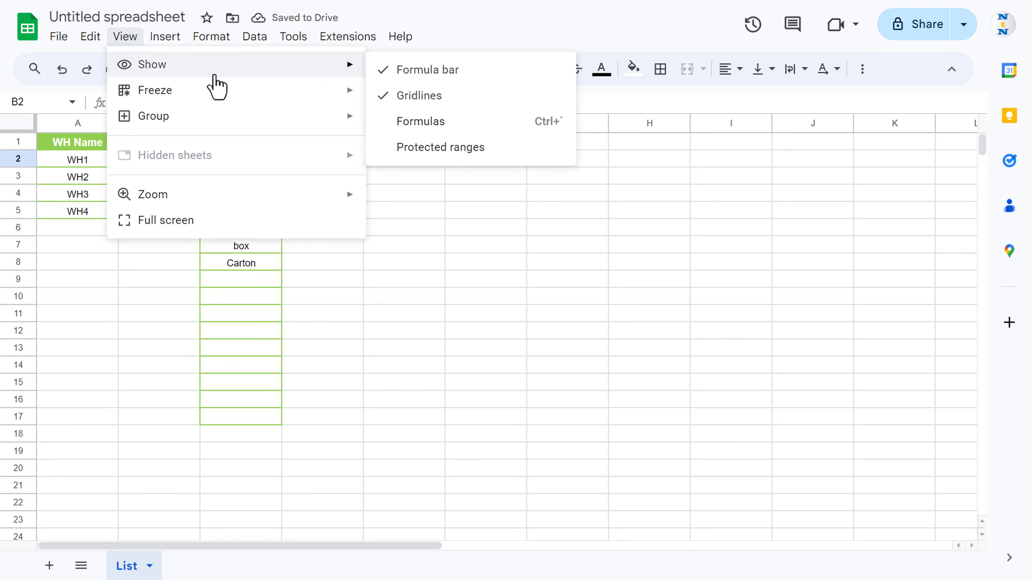
left_click(421, 101)
left_click(390, 227)
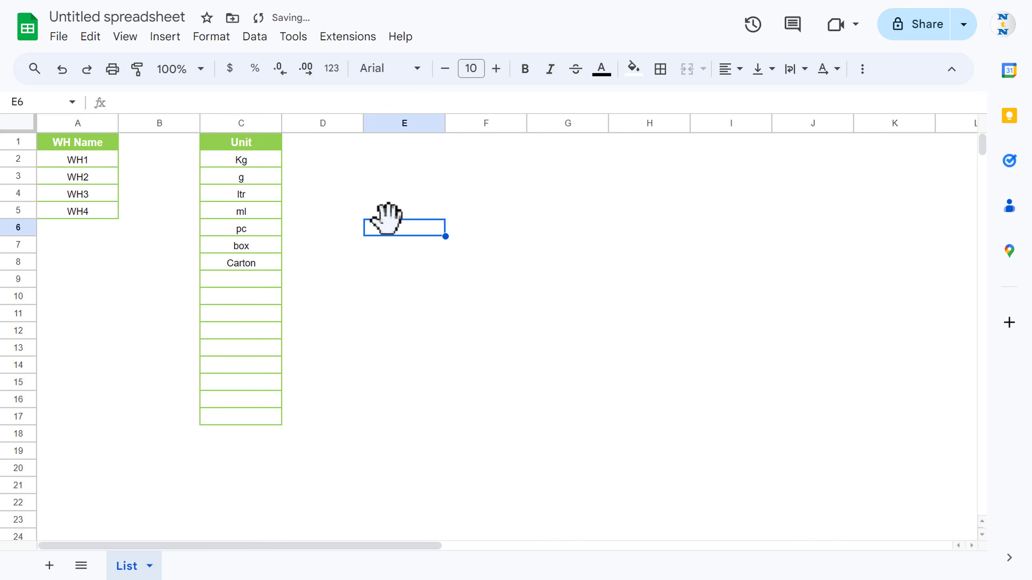
Add a second sheet and name it Product Master.
left_click(49, 566)
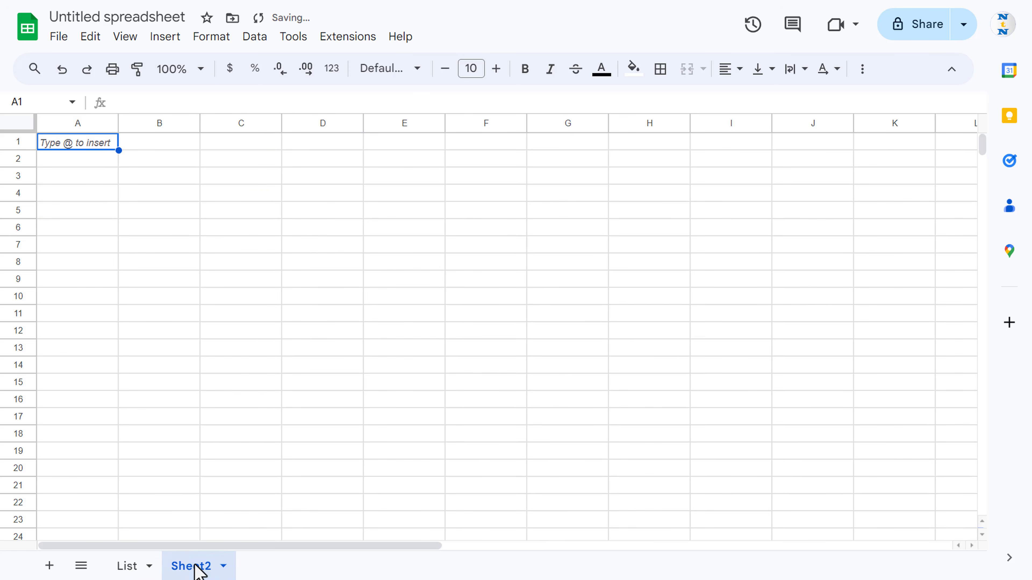
double_click(199, 569)
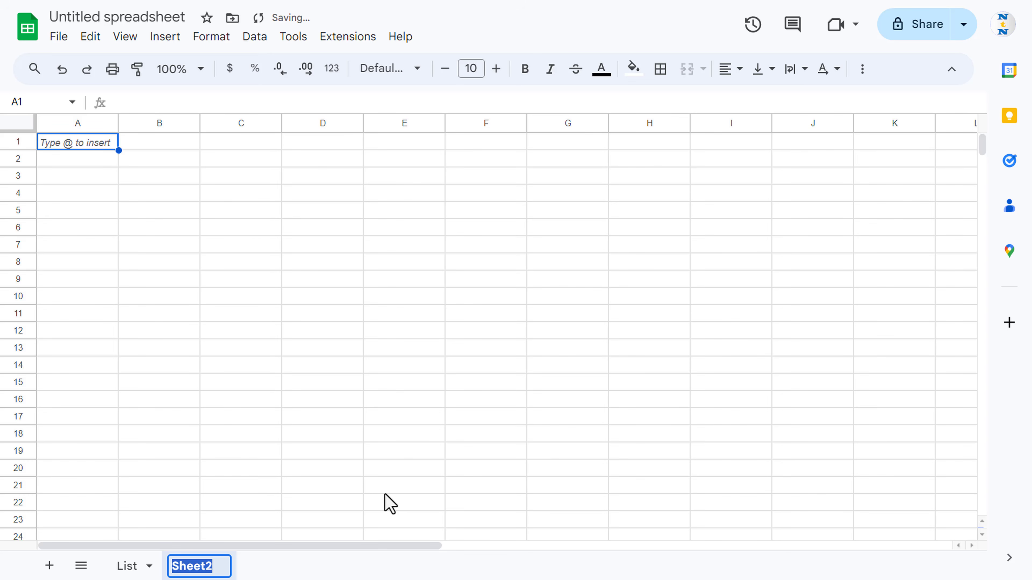
type("Product Master")
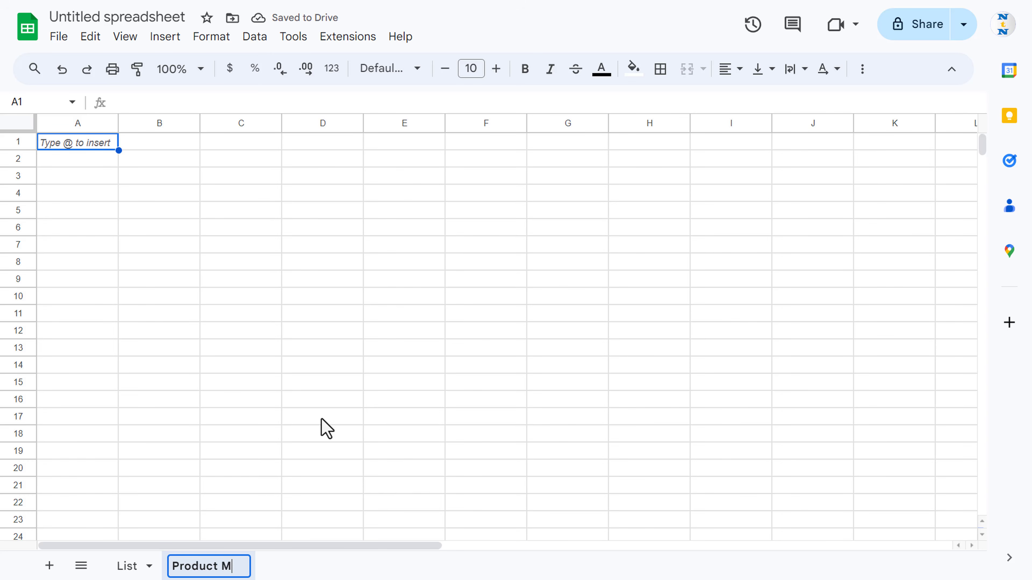
key("Return")
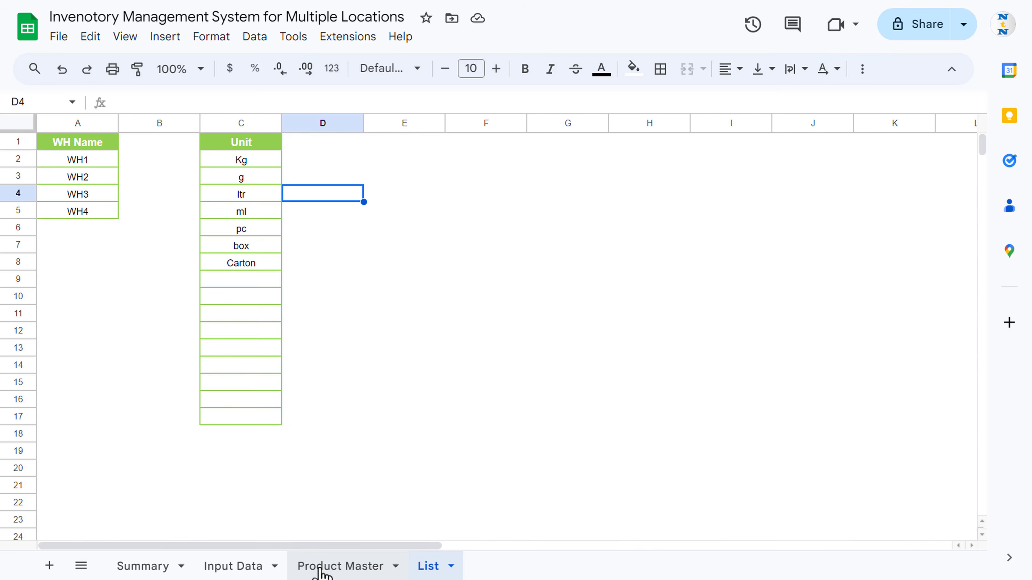
Copy the entire Product Master sheet of the original inventory spreadsheet into the new spreadsheet's Product Master sheet, starting at A1.
left_click(322, 567)
left_click(140, 197)
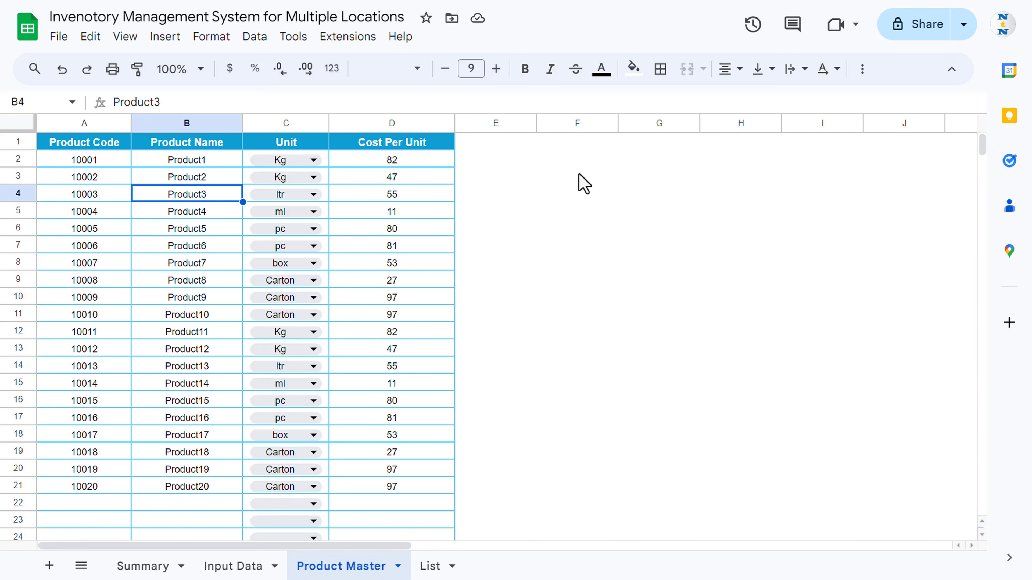
left_click(36, 124)
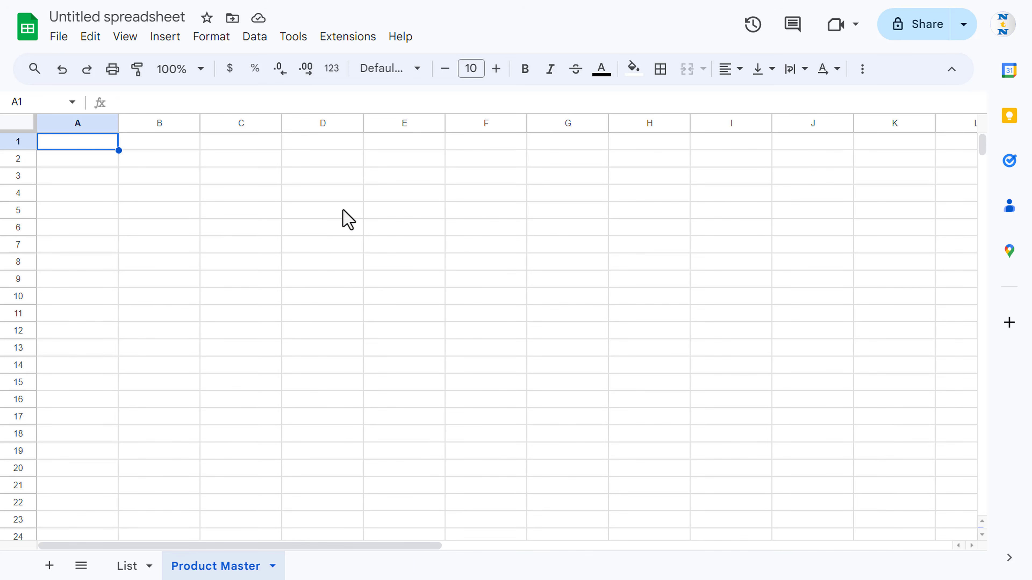
key("ctrl+v")
left_click(325, 161)
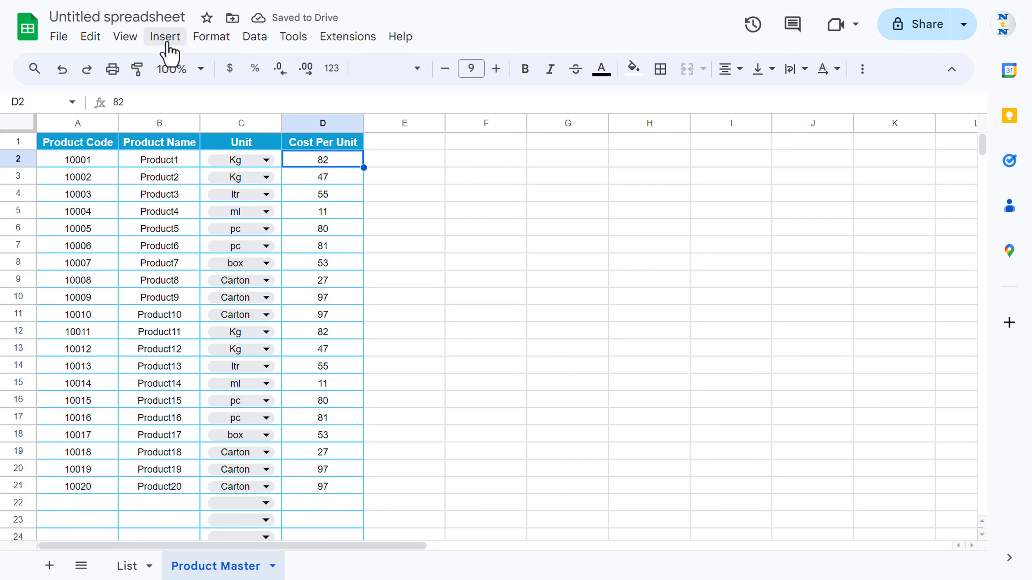
Hide the gridlines on the new Product Master sheet.
left_click(126, 37)
mouse_move(148, 67)
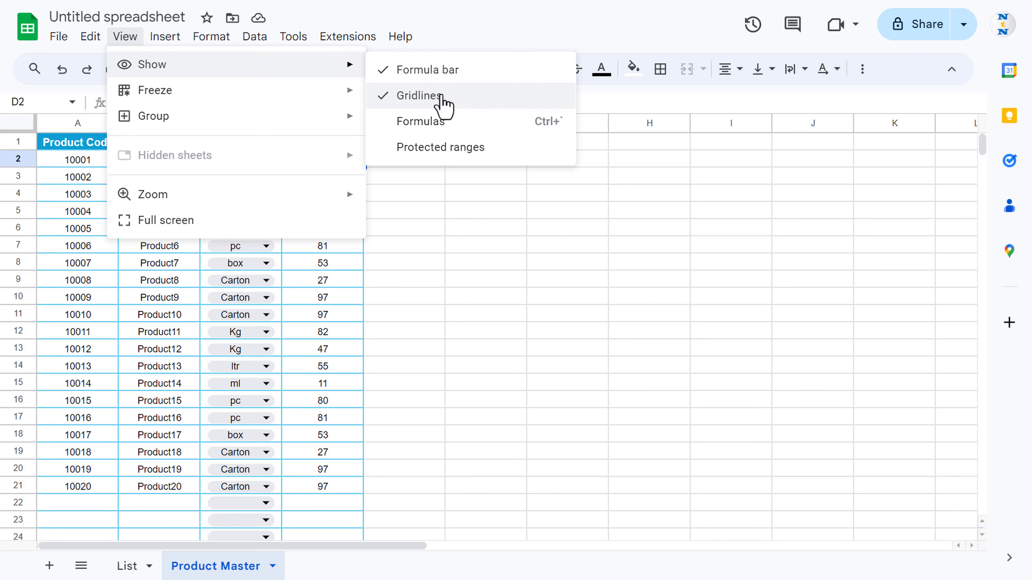
left_click(439, 98)
left_click(426, 247)
Remove the existing dropdown validation rule from the Unit cells C2:C1000 on the Product Master sheet.
left_click(79, 161)
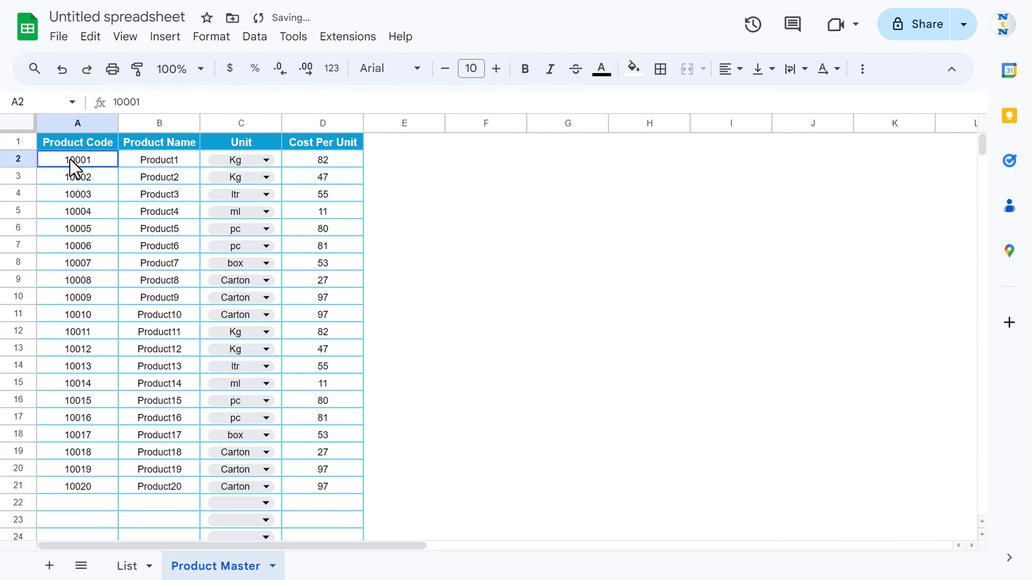
left_click(154, 165)
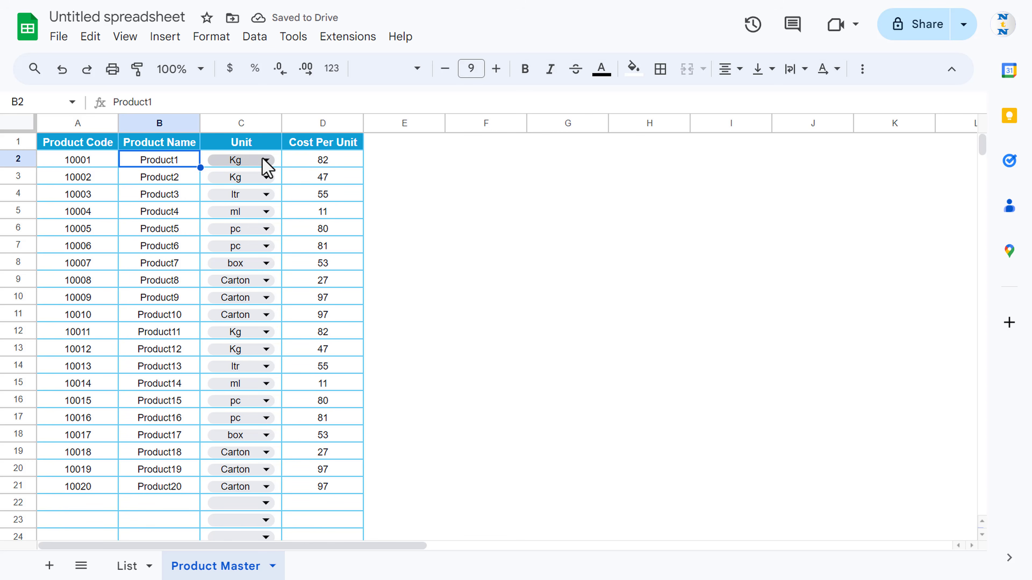
left_click(277, 164)
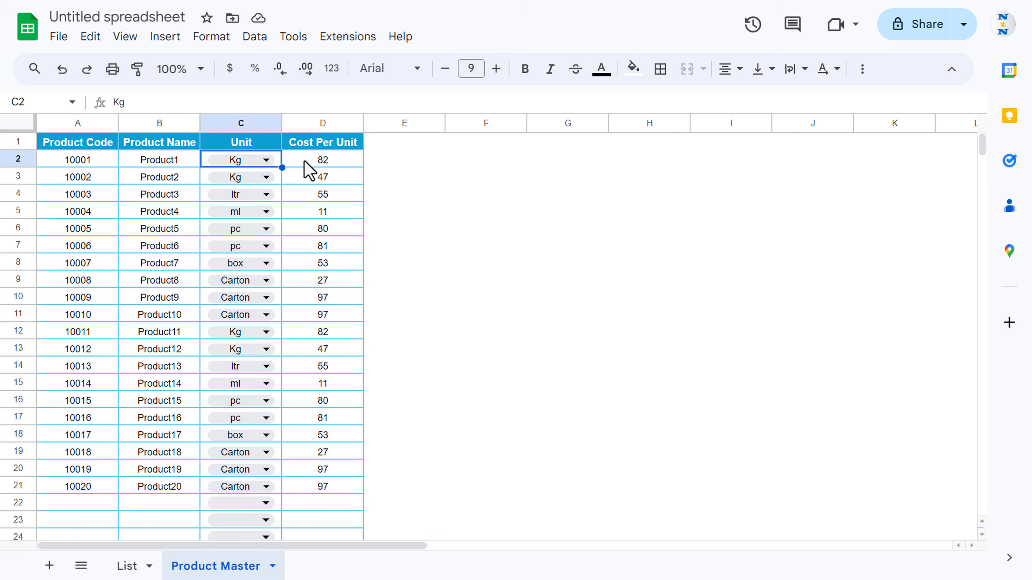
key("ctrl+shift+Down")
key("ctrl+shift+Down")
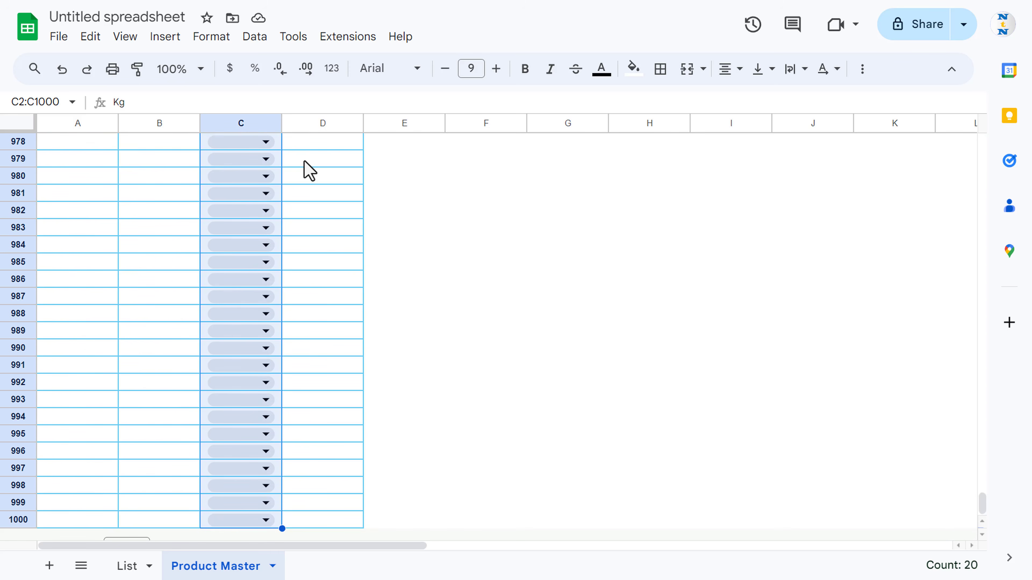
right_click(236, 171)
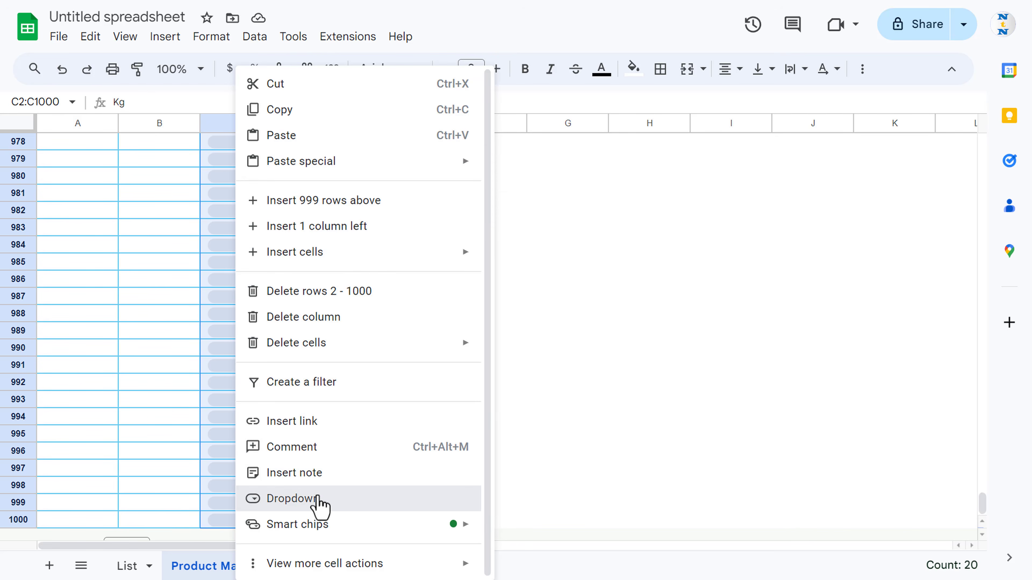
left_click(318, 500)
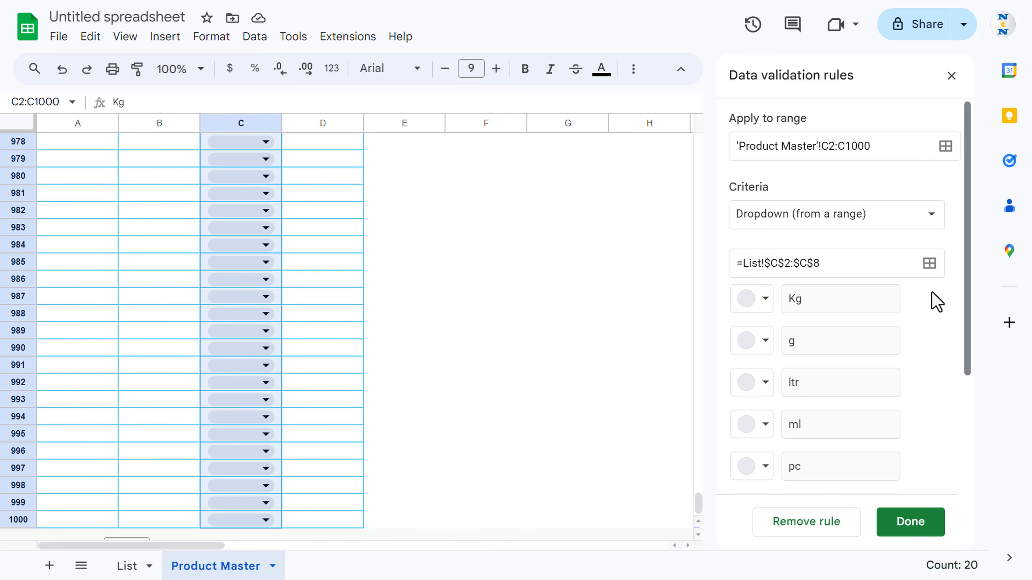
left_click(827, 528)
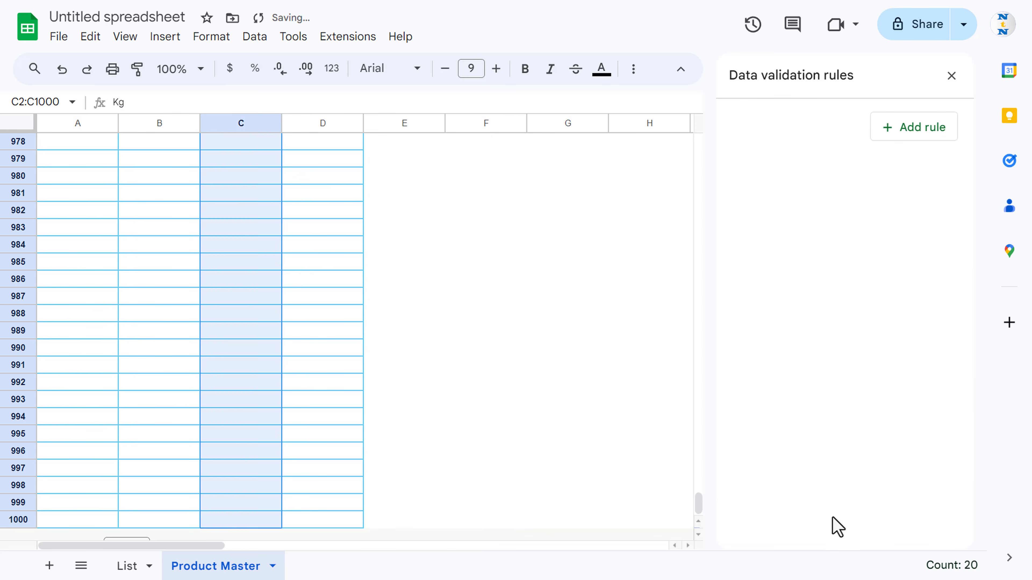
Add a new data validation rule to Unit cells C2:C1000 using the Dropdown (from a range) criteria.
left_click(254, 222)
key("ctrl+Up")
key("ctrl+Up")
key("Down")
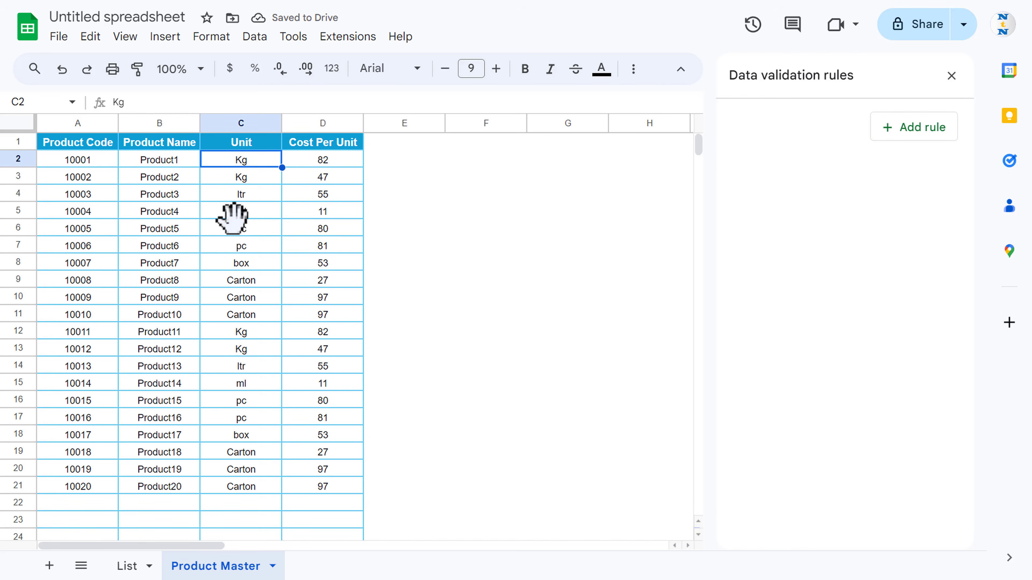
key("ctrl+shift+Down")
key("ctrl+shift+Down")
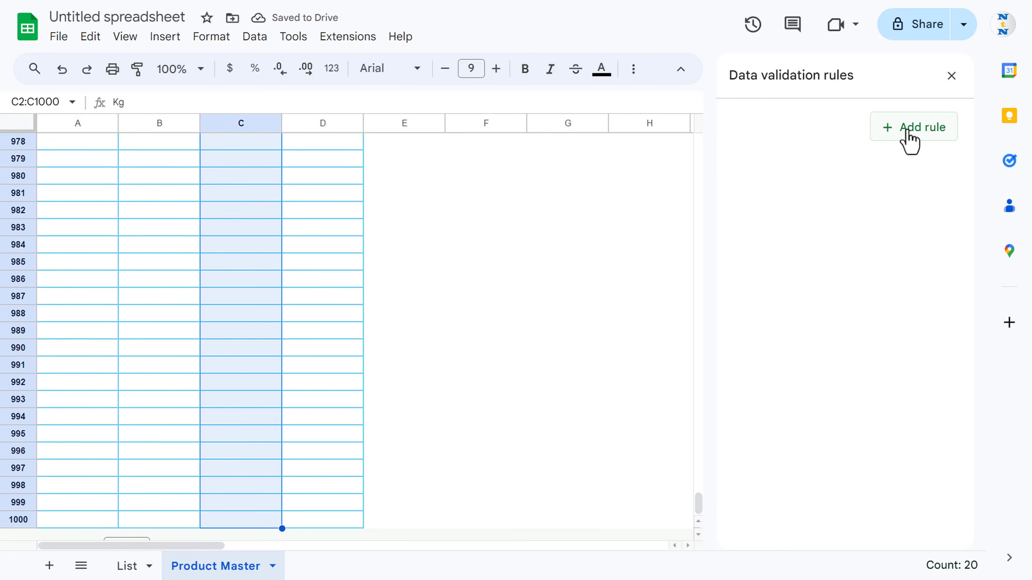
left_click(909, 140)
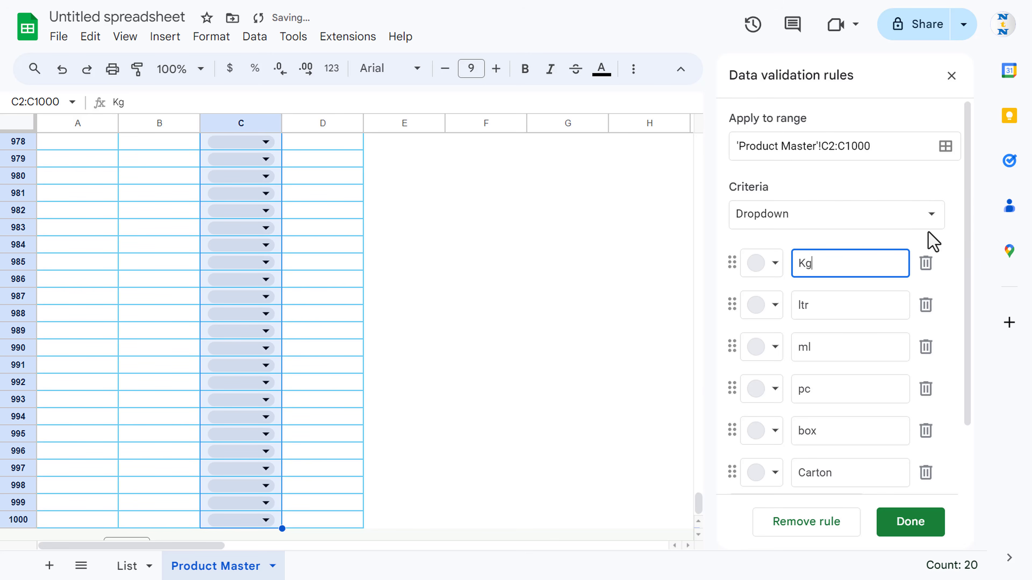
left_click(931, 221)
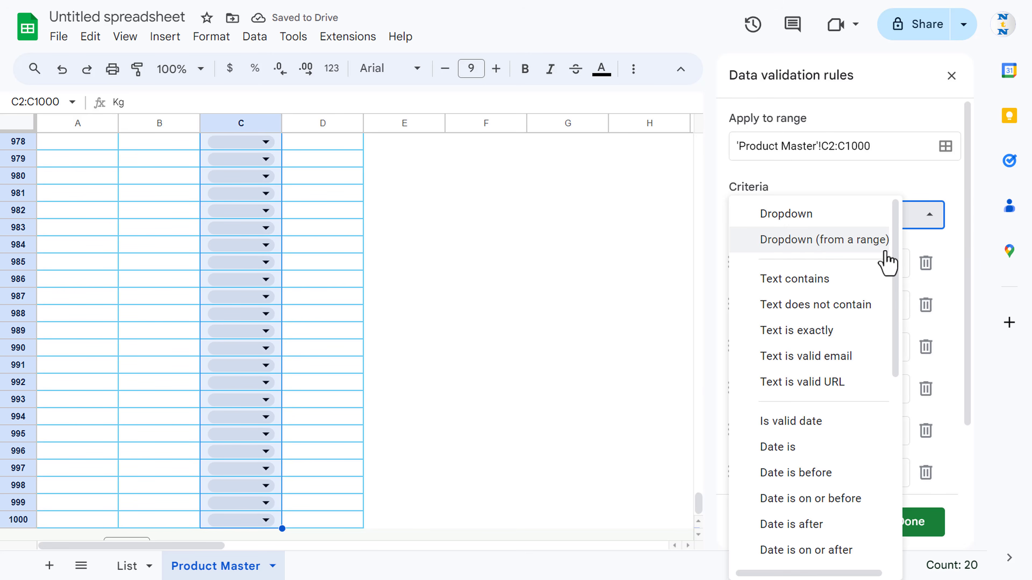
left_click(849, 246)
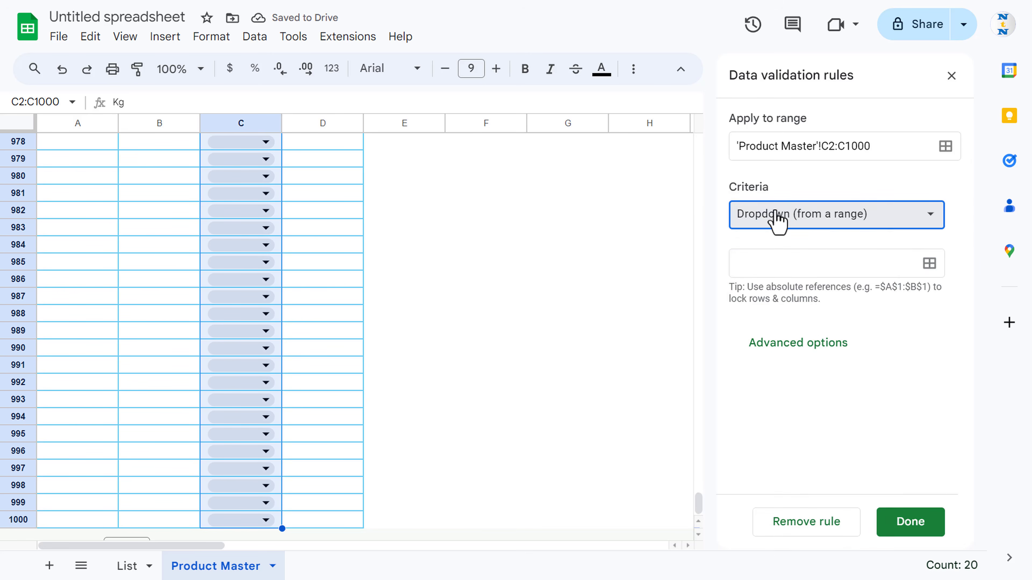
Set the dropdown's source range to the unit names in List!C2:C8.
left_click(929, 264)
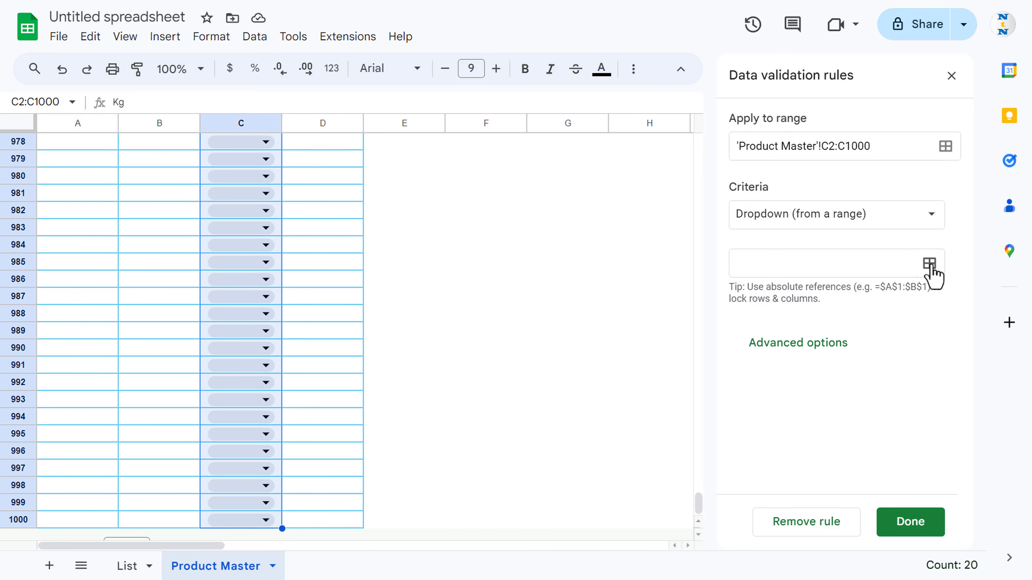
left_click(549, 281)
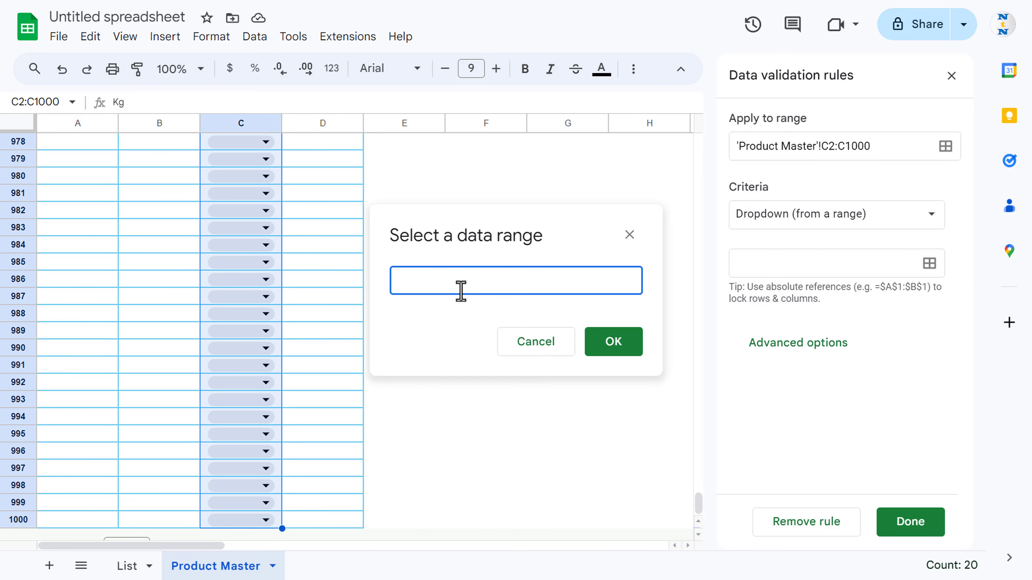
left_click(131, 565)
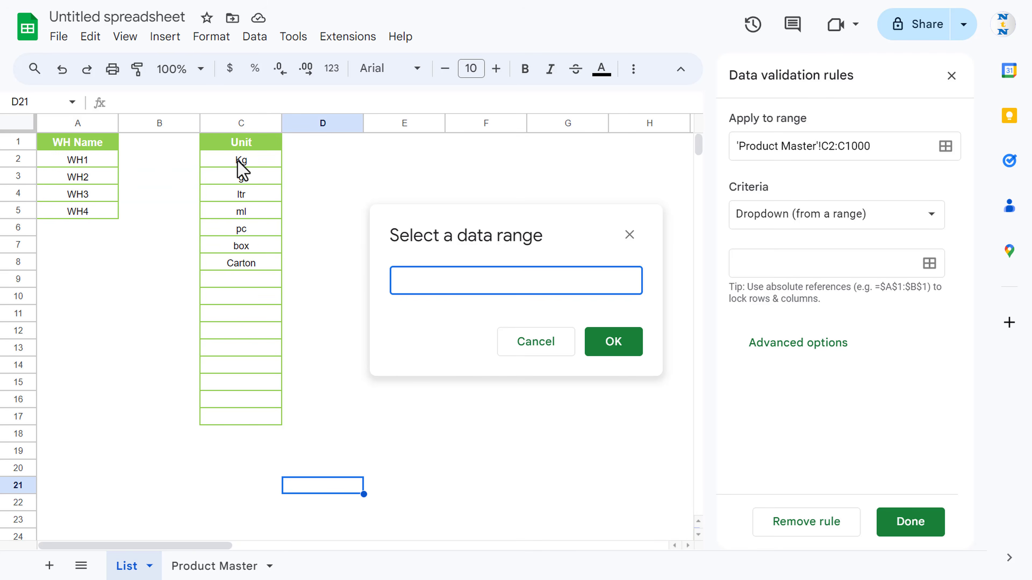
left_click_drag(238, 159, 241, 265)
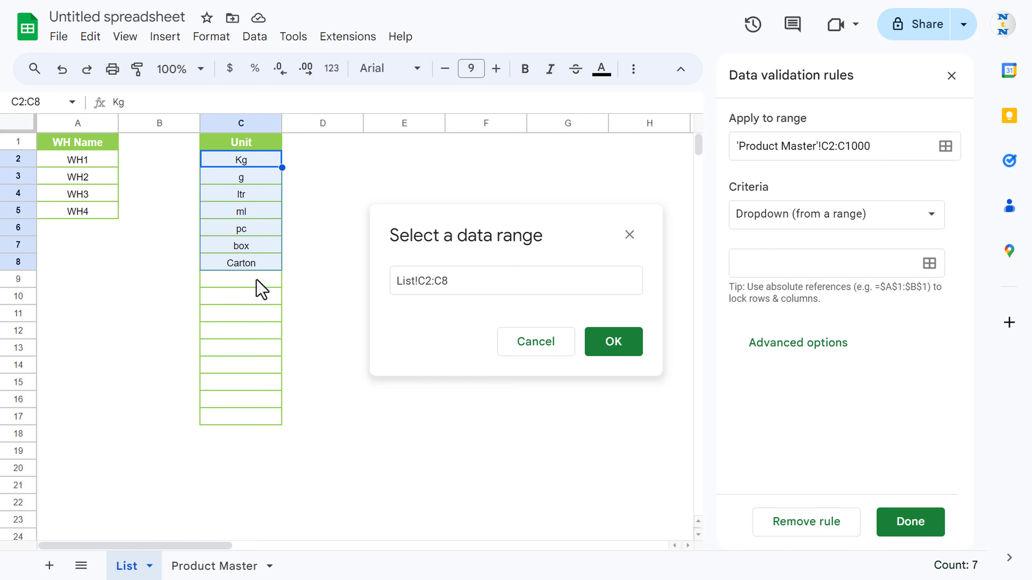
left_click(621, 345)
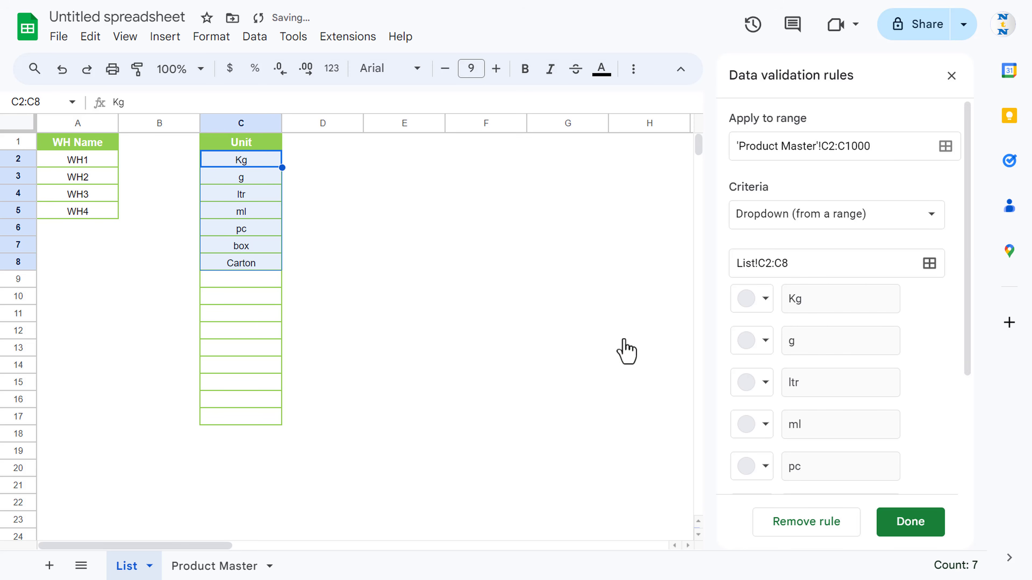
Check the dropdown choices offered in the first empty Unit cell, C22, of the Product Master sheet.
left_click(368, 284)
left_click(209, 565)
left_click(296, 232)
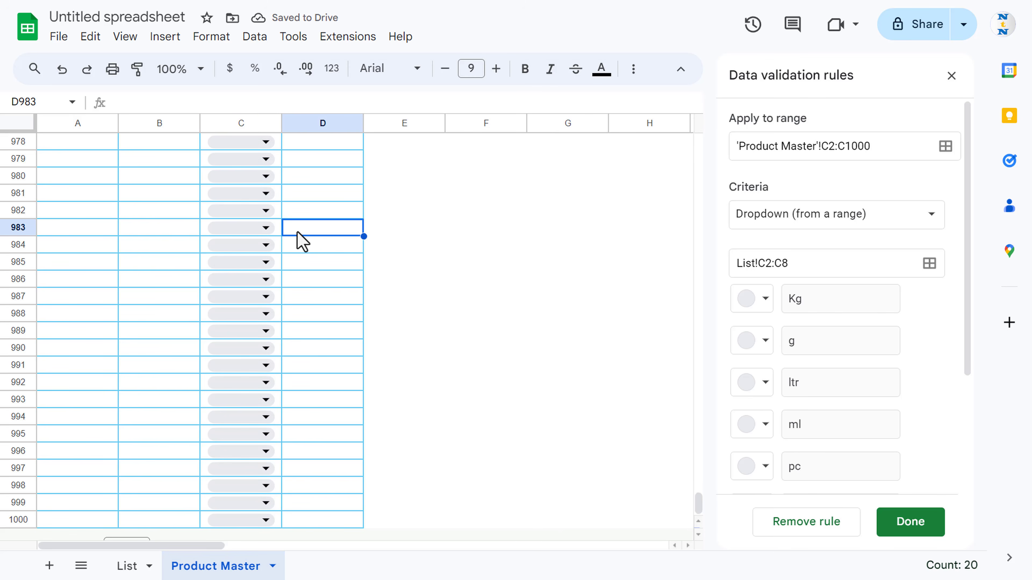
key("ctrl+Up")
key("Down")
key("Left")
key("Up")
key("Up")
key("Up")
key("Up")
key("Up")
key("Up")
key("Up")
key("Up")
key("Up")
key("Up")
key("Up")
key("Up")
key("Up")
key("Up")
key("Up")
key("Up")
key("Up")
key("Up")
key("Up")
key("Up")
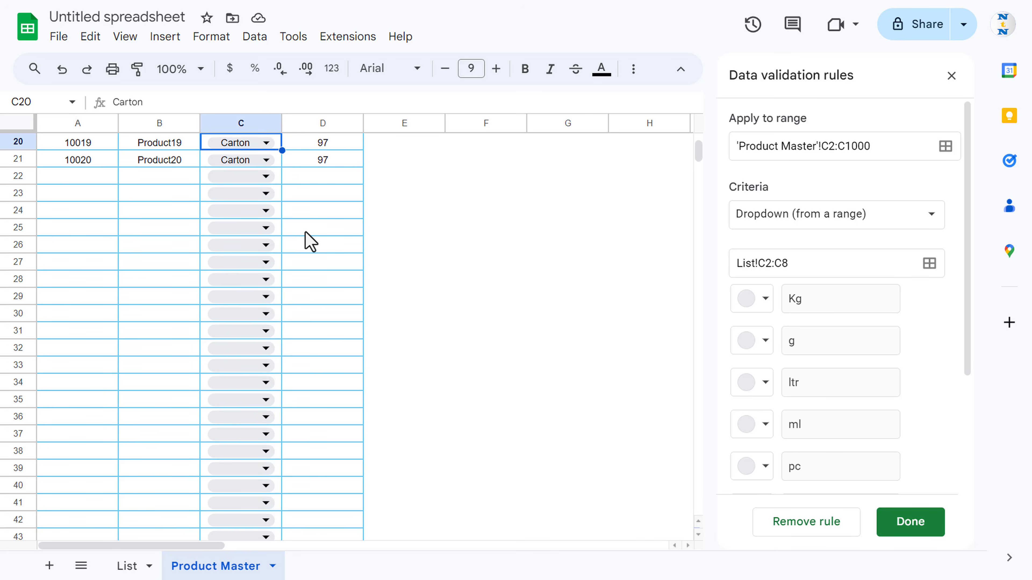
left_click(266, 503)
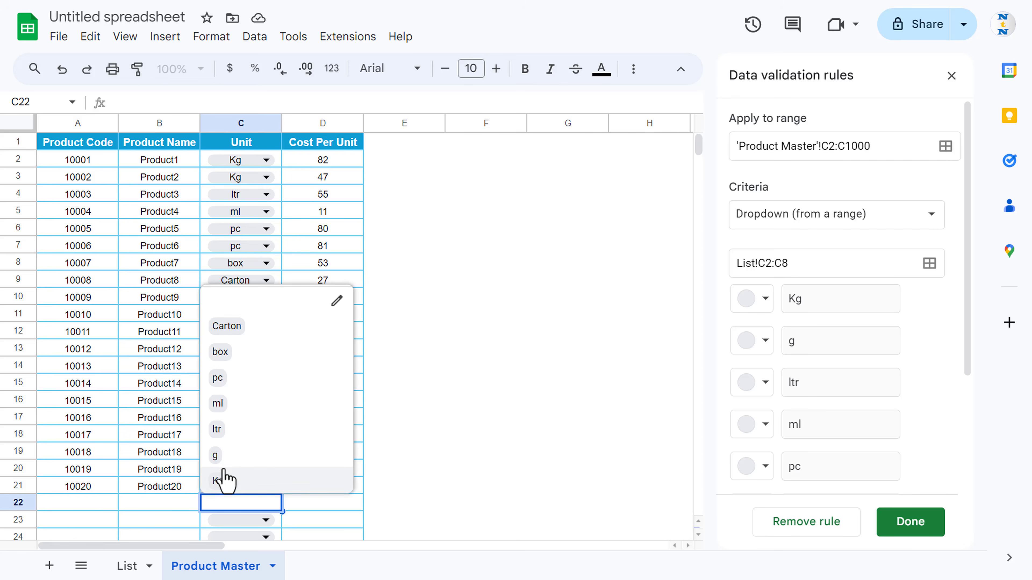
key("Escape")
left_click(391, 260)
left_click(91, 150)
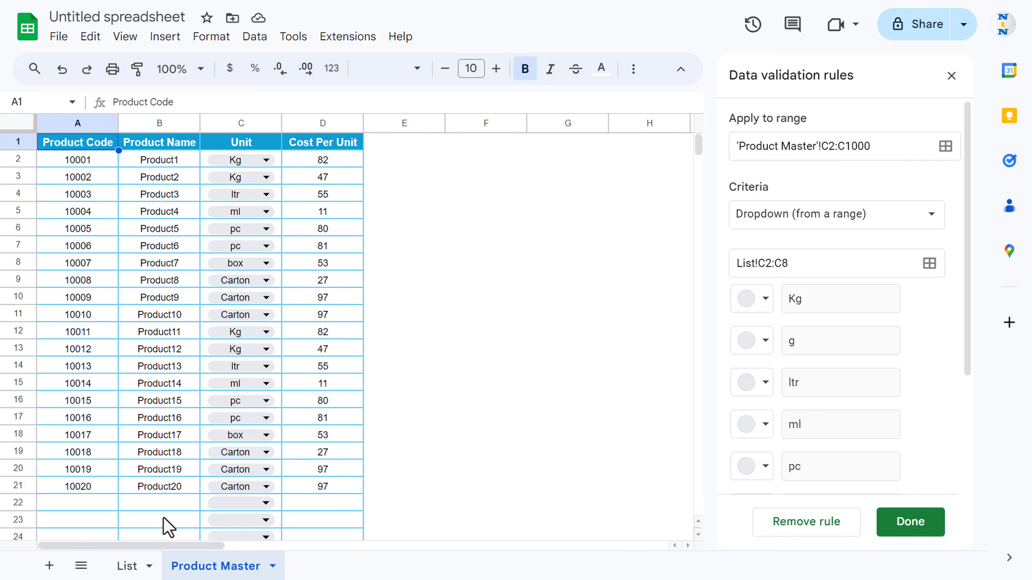
Move the Product Master sheet ahead of the List sheet.
left_click_drag(208, 570, 114, 565)
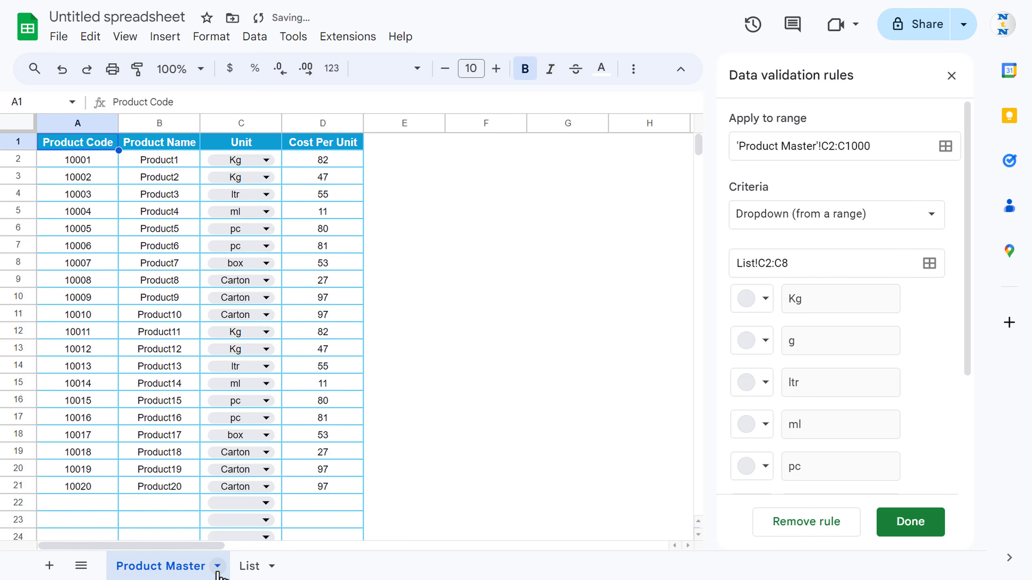
left_click(249, 566)
left_click(183, 569)
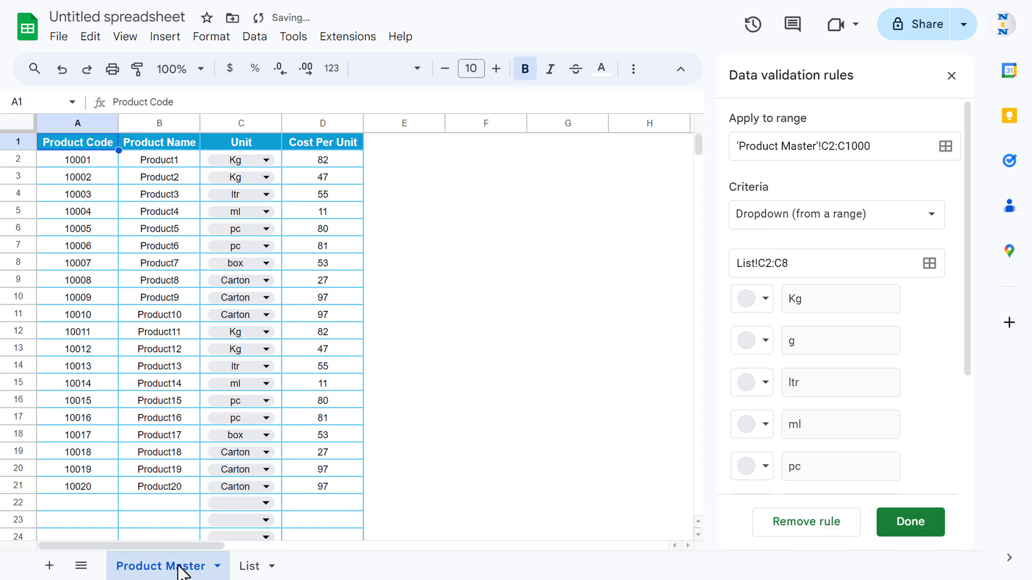
Add a sheet after Product Master, name it Input Data, and close the data validation rules.
left_click(49, 566)
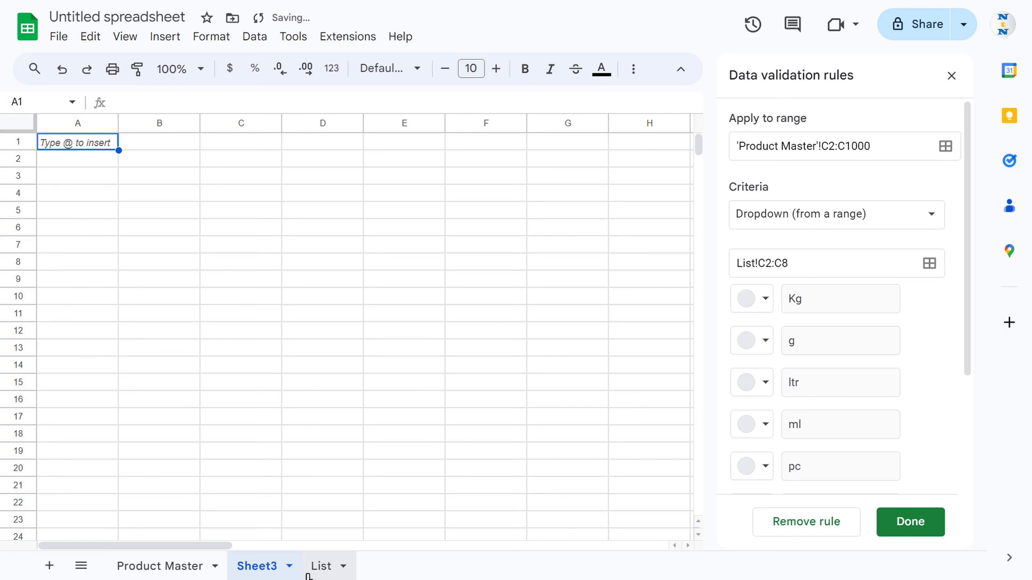
double_click(262, 566)
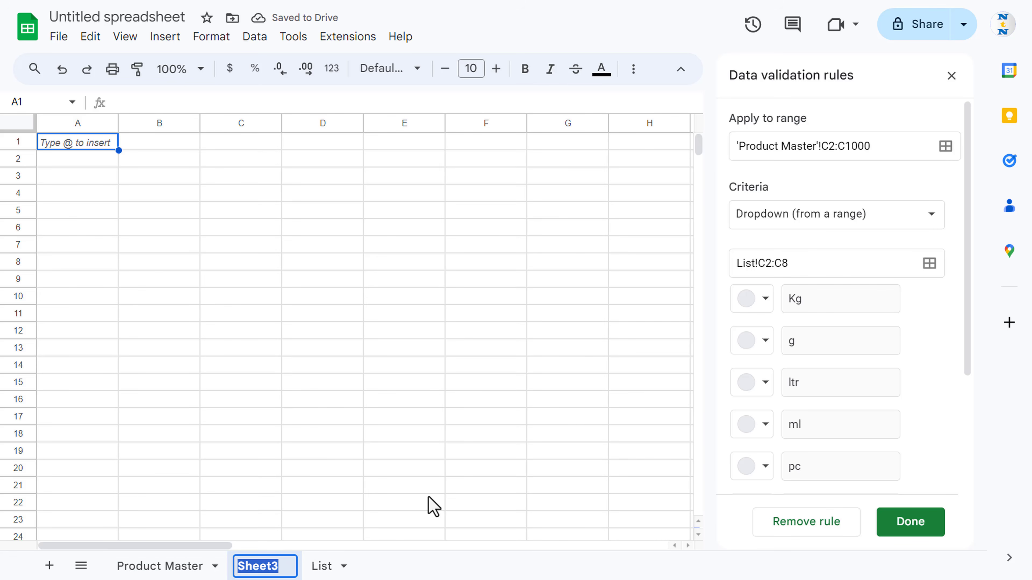
type("Inp")
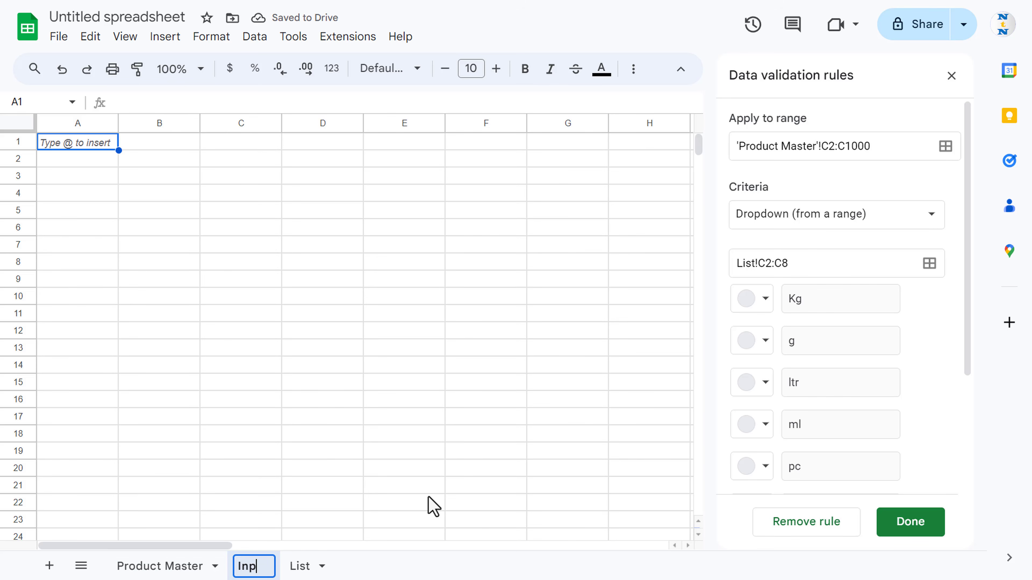
type("ut Datat")
key("Return")
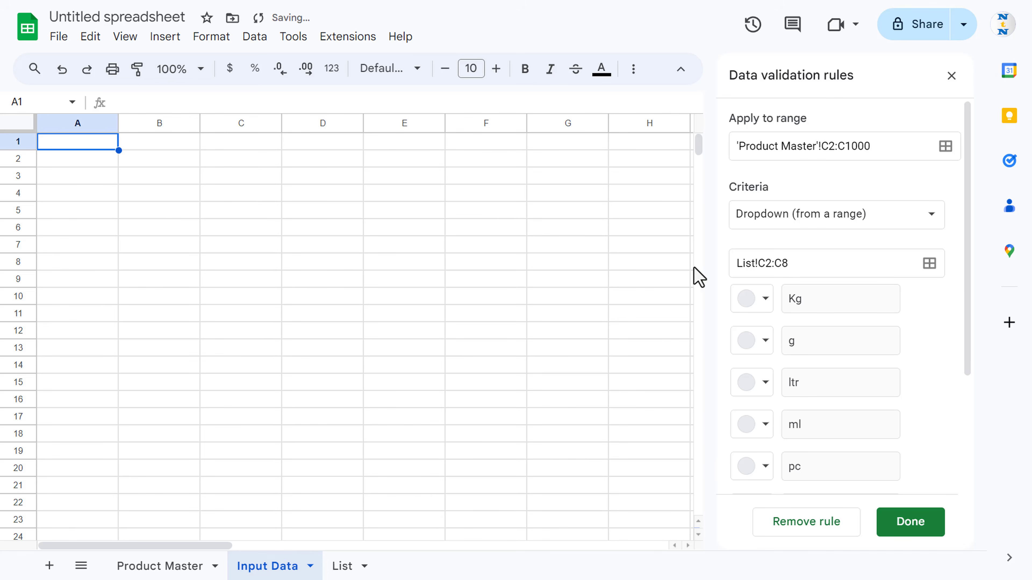
left_click(951, 76)
Enter the headers Date, Product Code and Product Name in cells A1:C1 of the Input Data sheet.
type("Date")
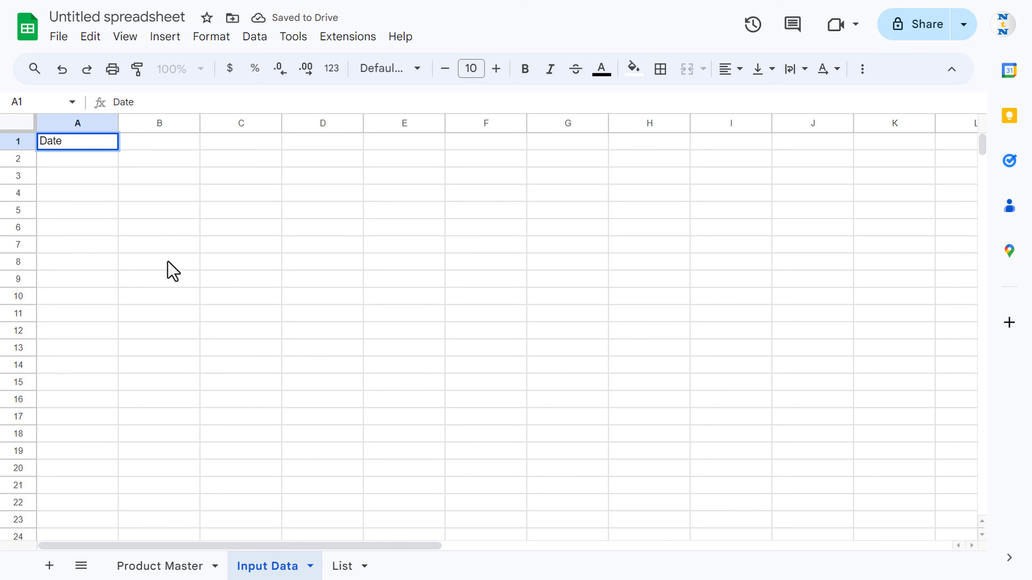
key("Tab")
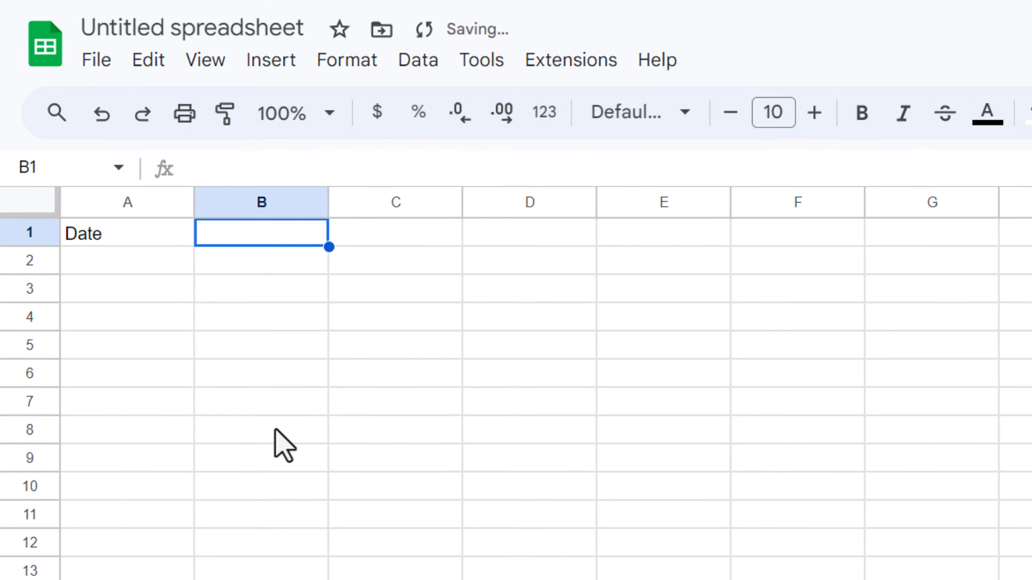
type("Pr")
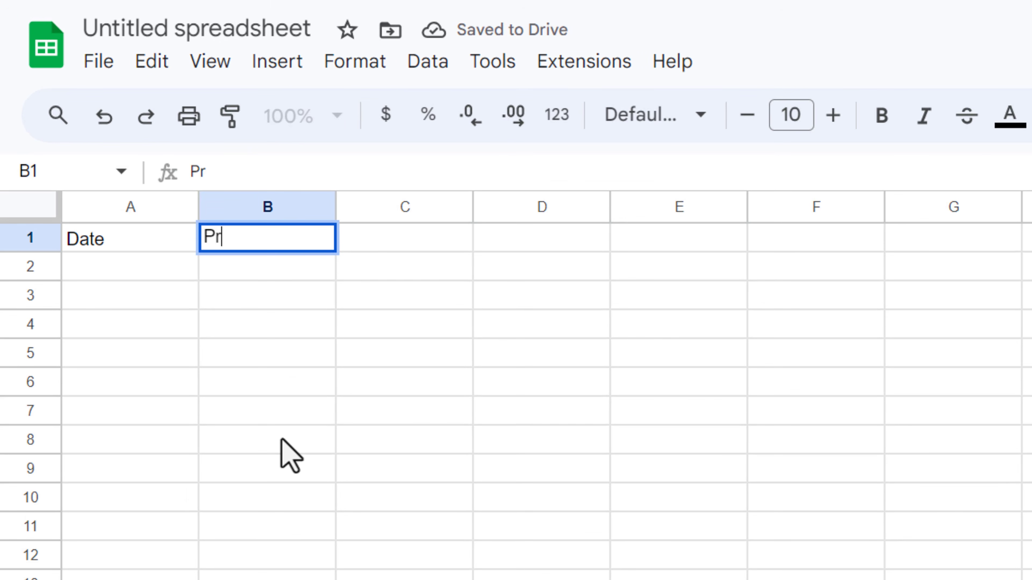
type("oduct Code")
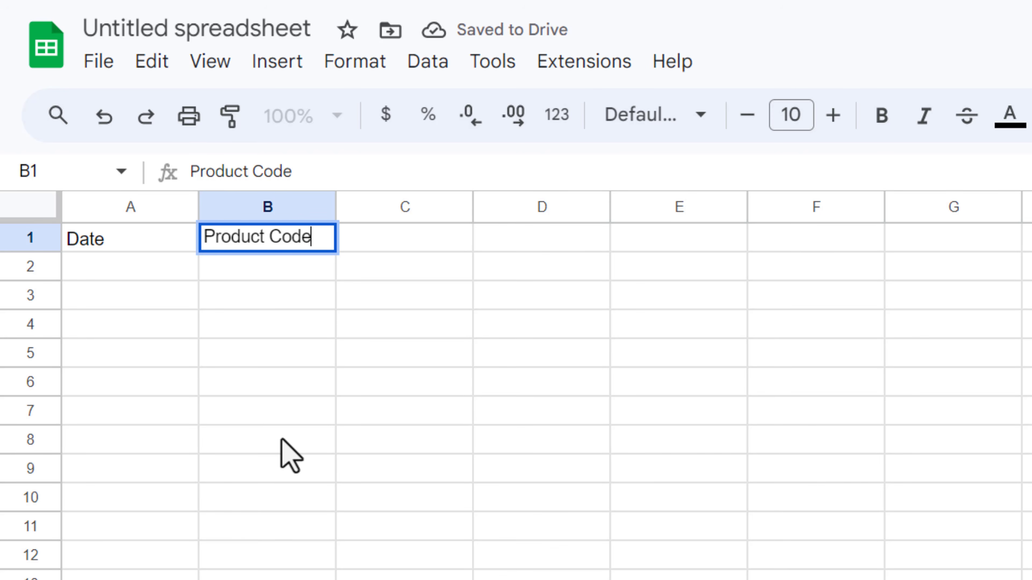
key("Return")
key("Up")
key("Right")
key("Right")
type("Product Name")
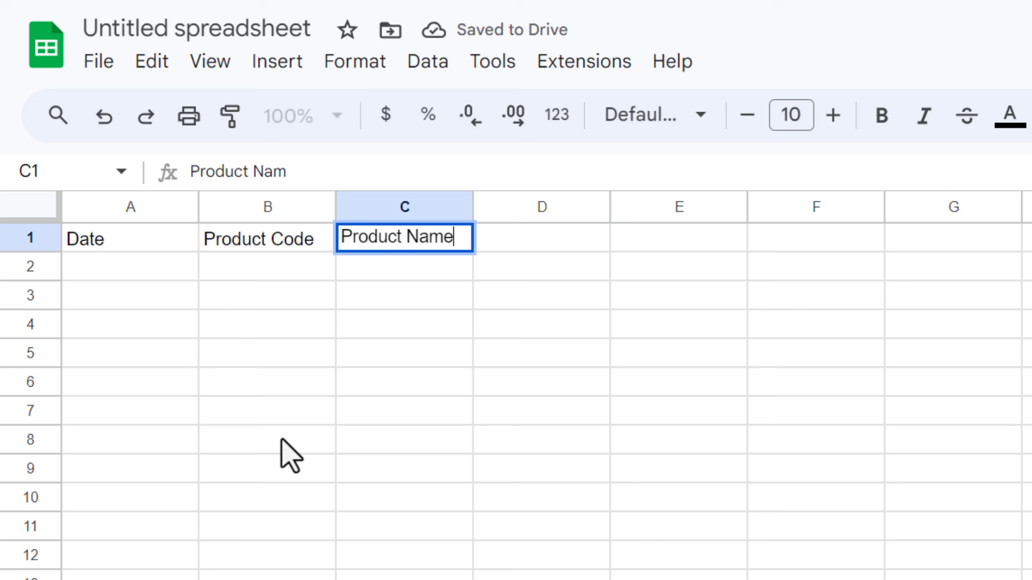
key("Tab")
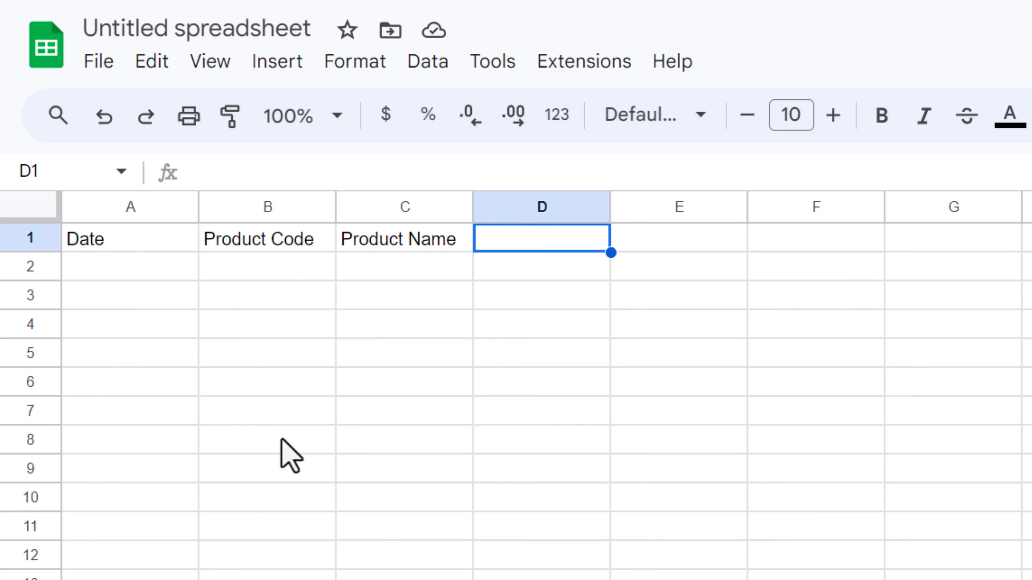
Enter the header Location in cell D1 of the Input Data sheet.
type("Warehouse")
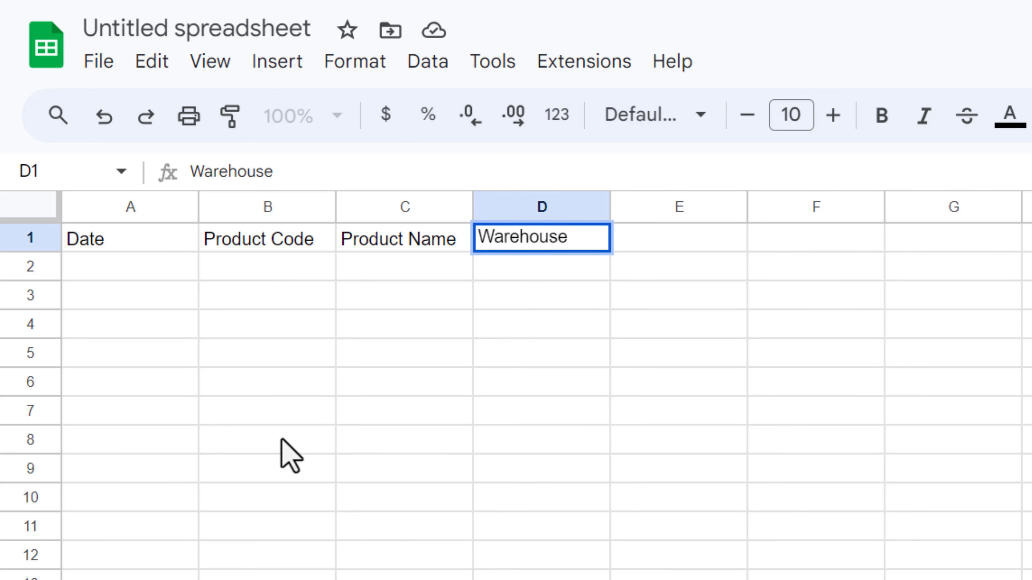
key("Return")
type("Location")
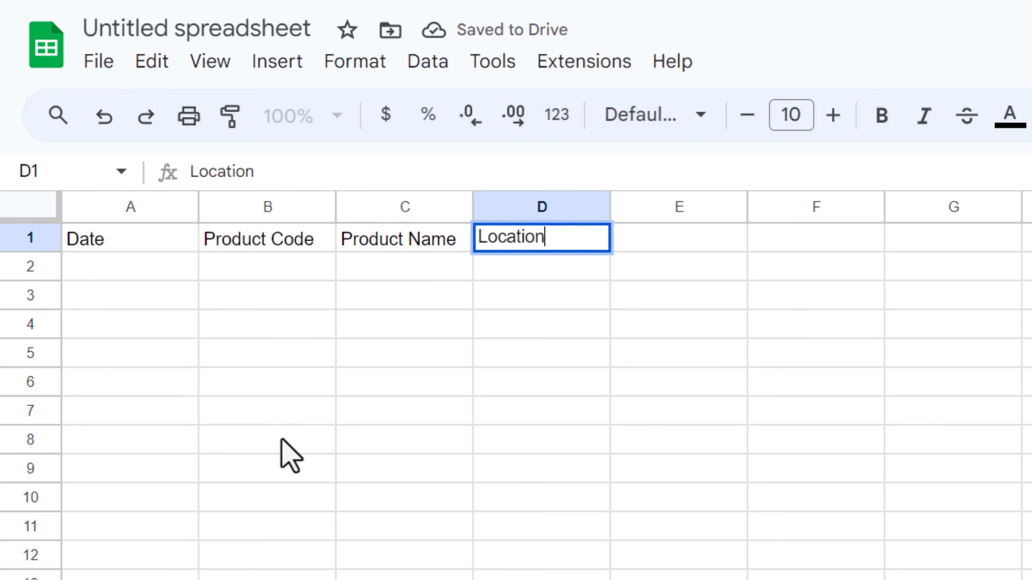
key("Return")
key("Right")
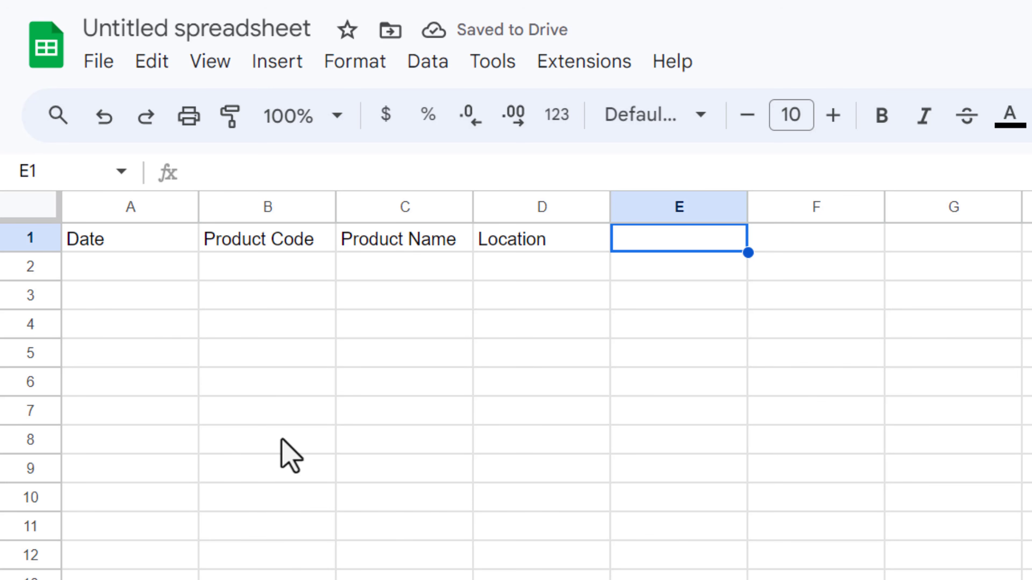
Enter the headers Trasaction Type, Qty and Transfer To in cells E1:G1.
type("T")
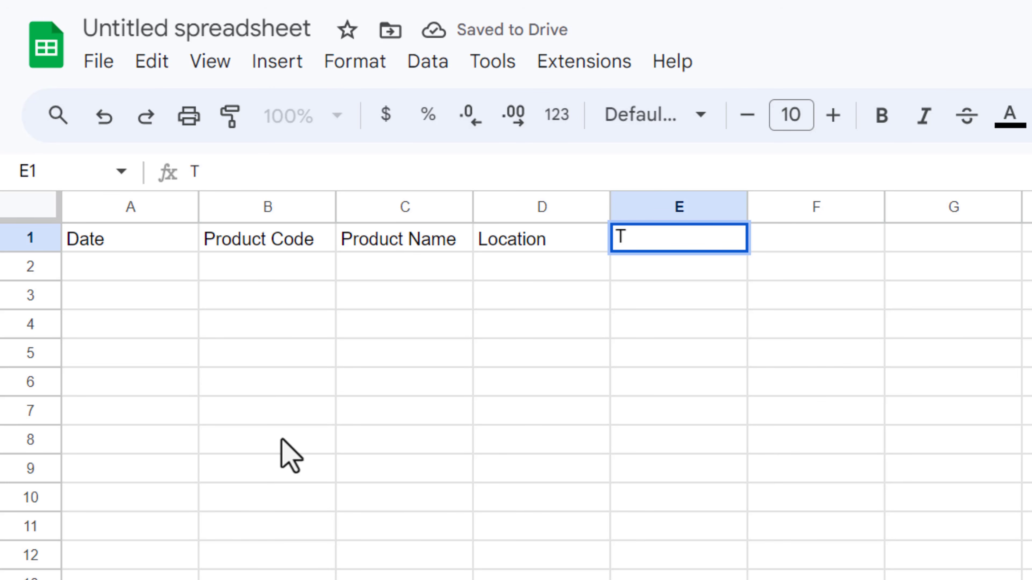
type("rasaction Type")
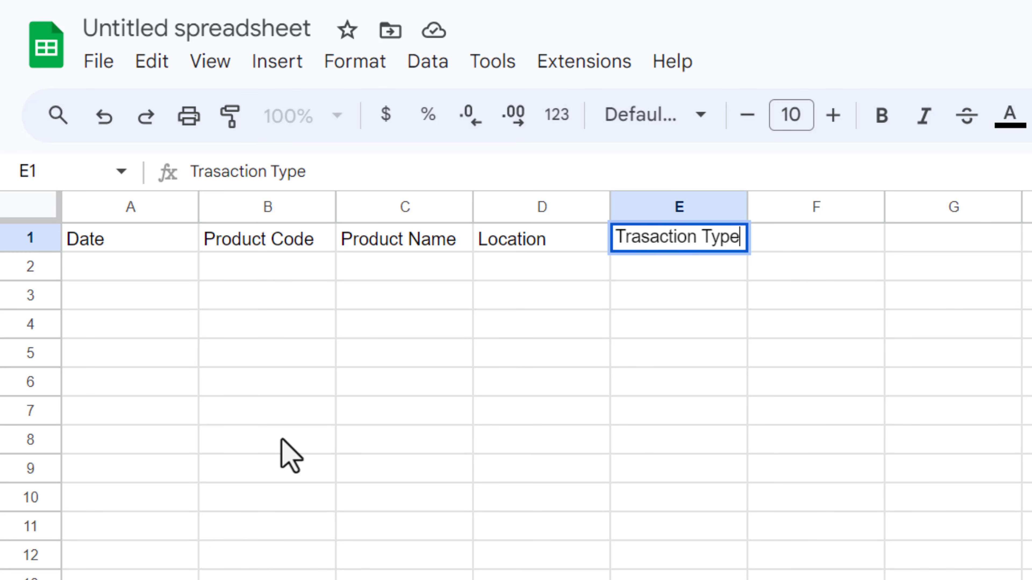
key("Return")
key("Up")
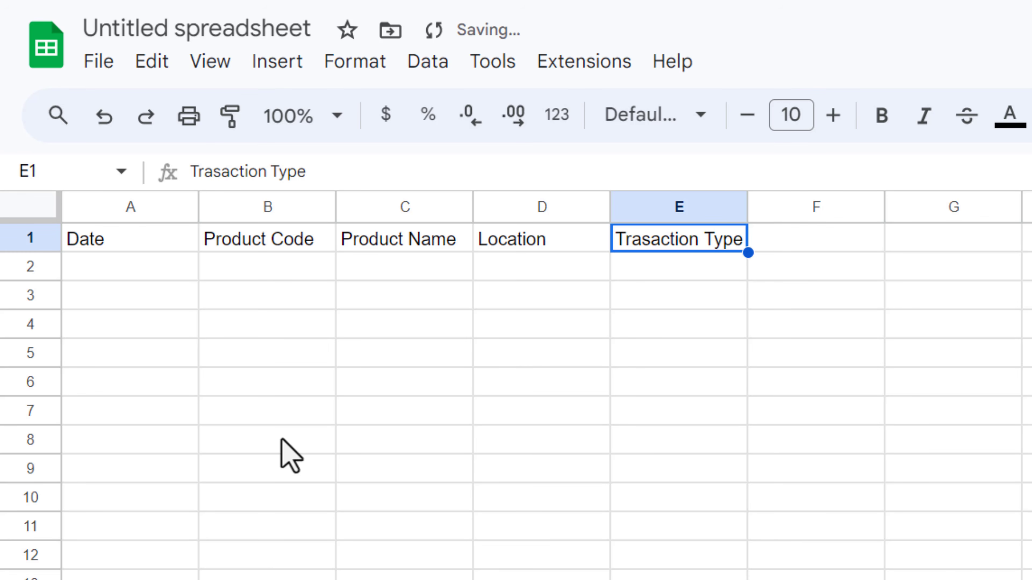
key("Right")
type("Q")
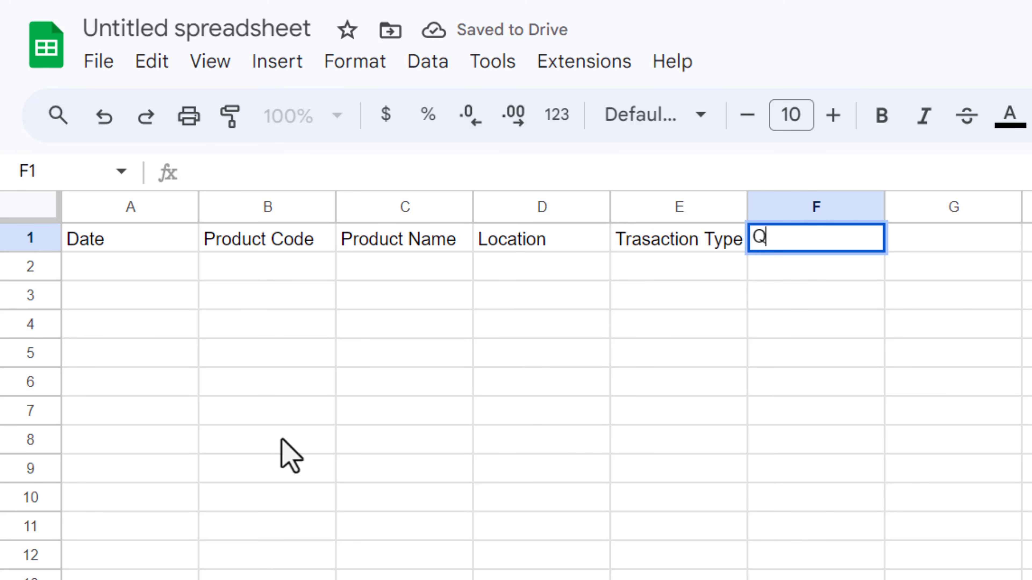
key("Tab")
type("T")
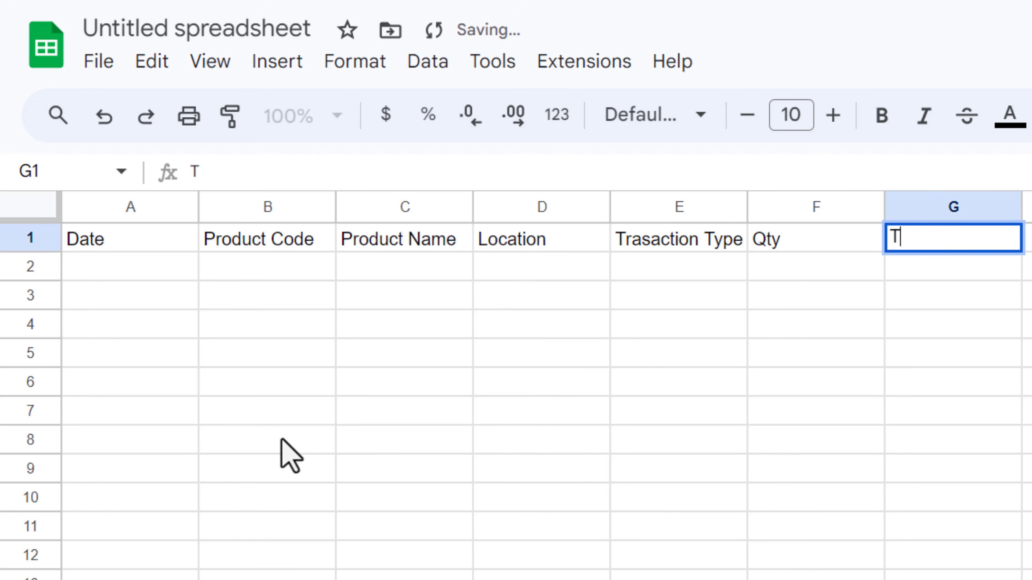
type("ransfer To")
key("Return")
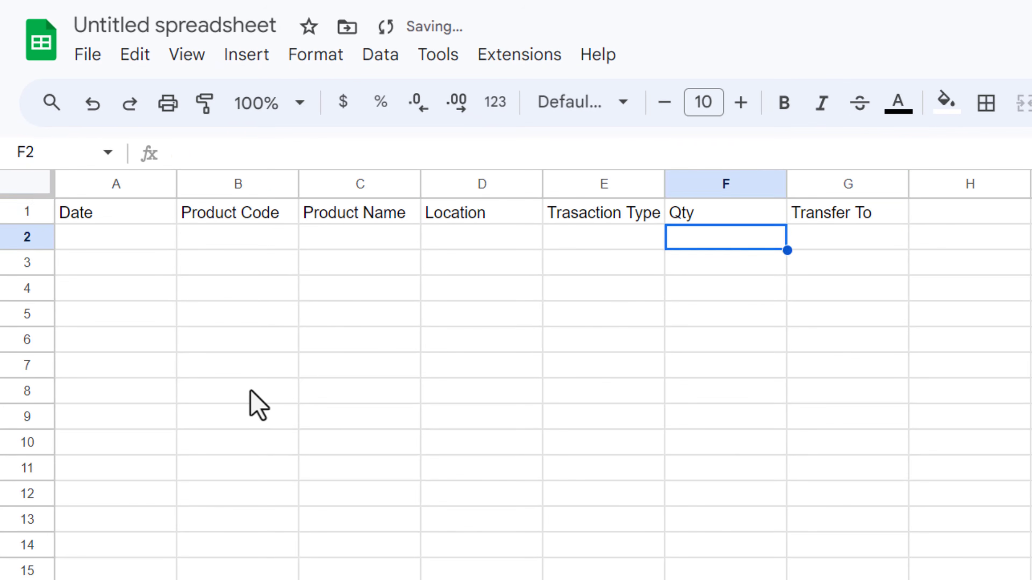
Apply light gray borders to all cells in the range A1:G1000.
key("ctrl+Home")
key("ctrl+shift+Right")
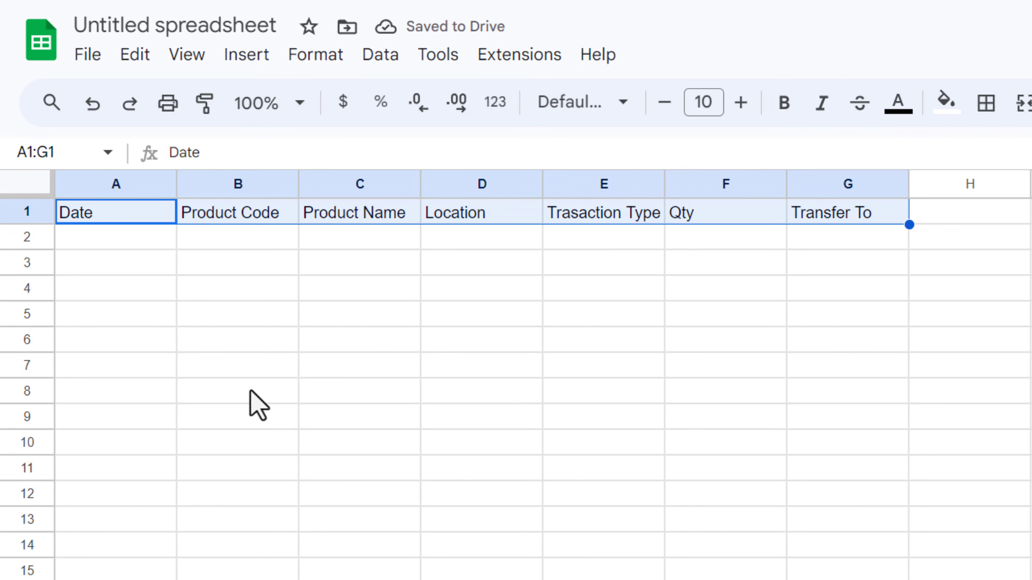
key("ctrl+shift+Down")
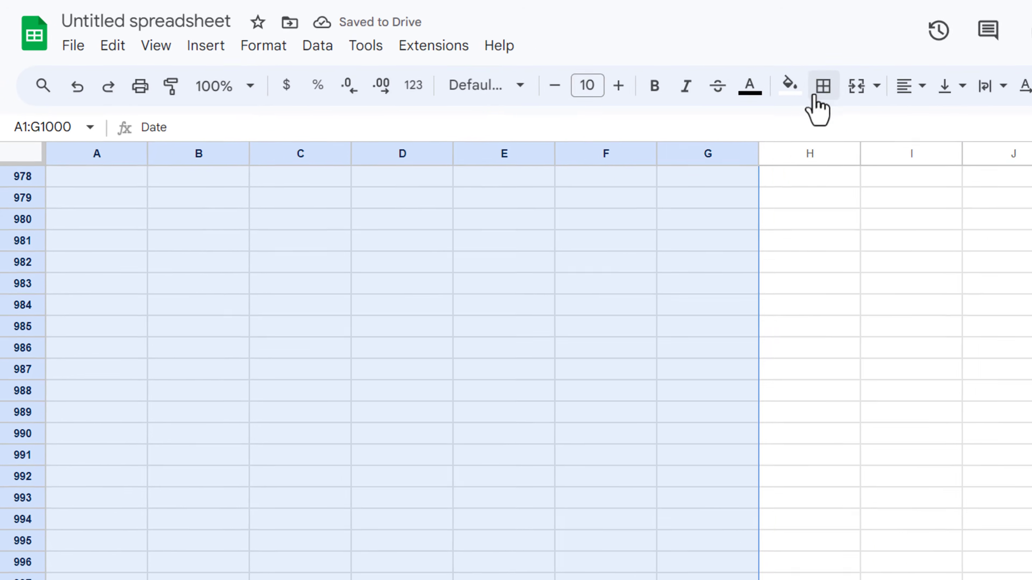
left_click(986, 103)
left_click(810, 113)
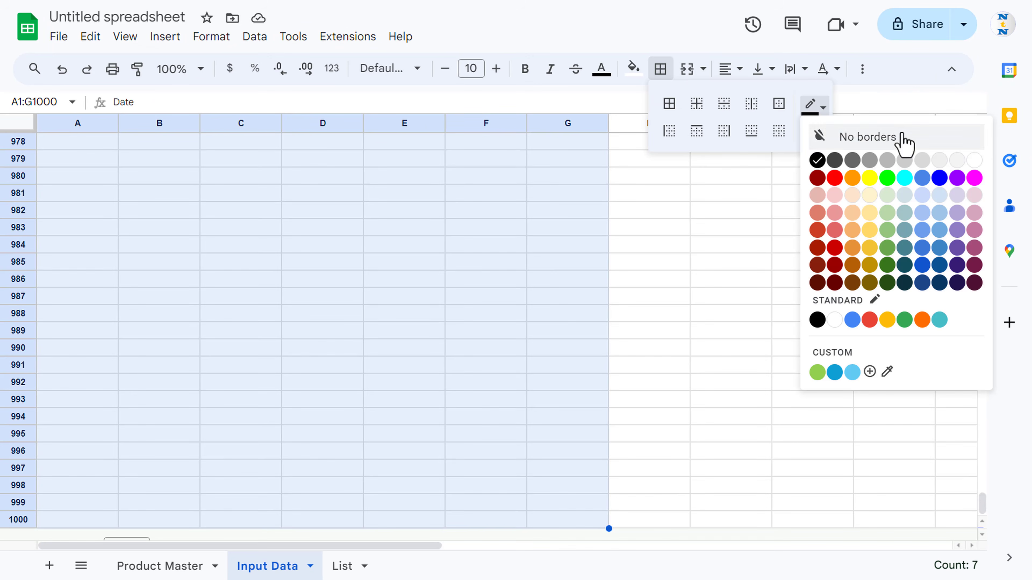
left_click(943, 164)
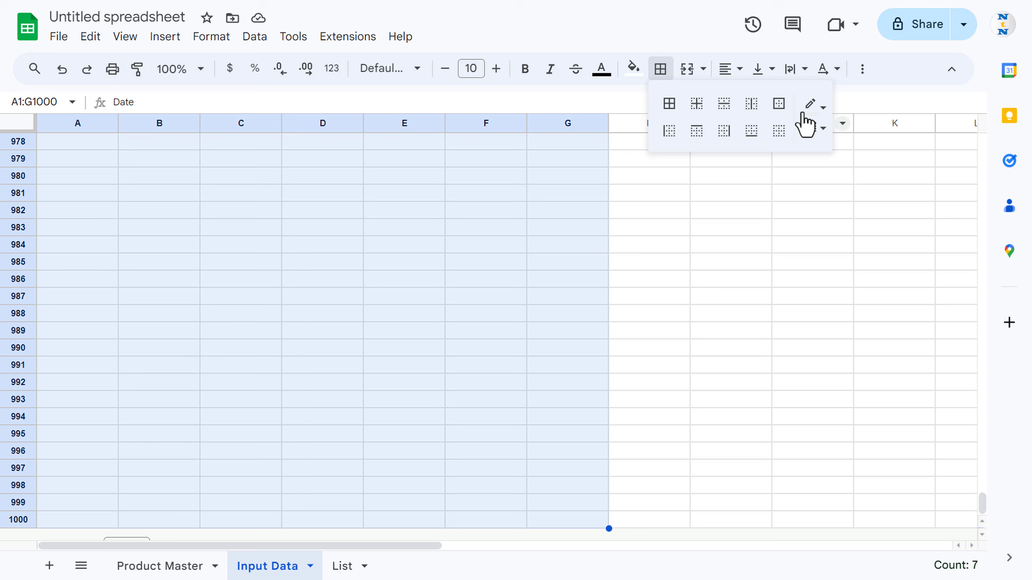
left_click(670, 104)
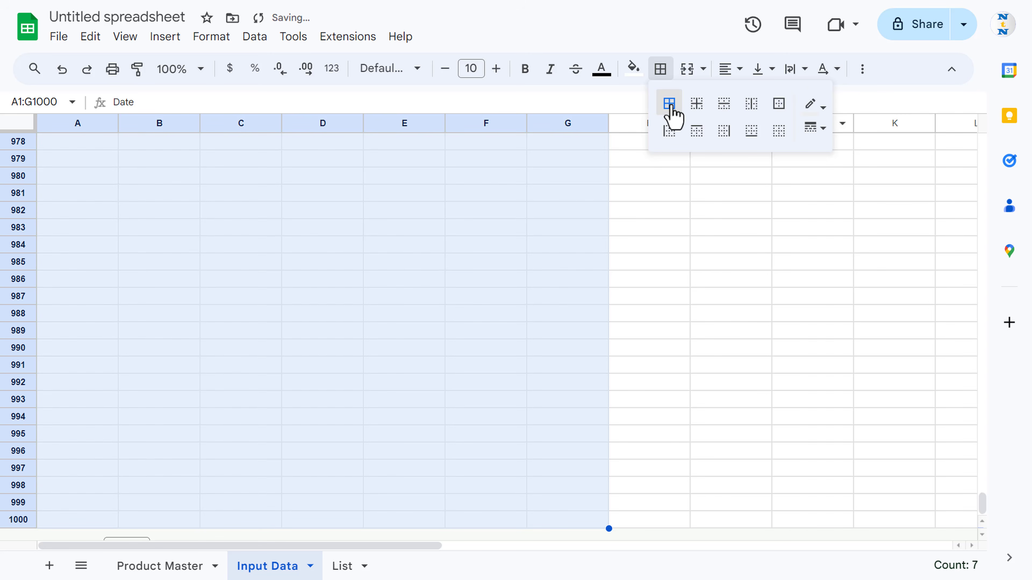
Hide the gridlines on the Input Data sheet.
left_click(128, 38)
mouse_move(205, 69)
left_click(424, 96)
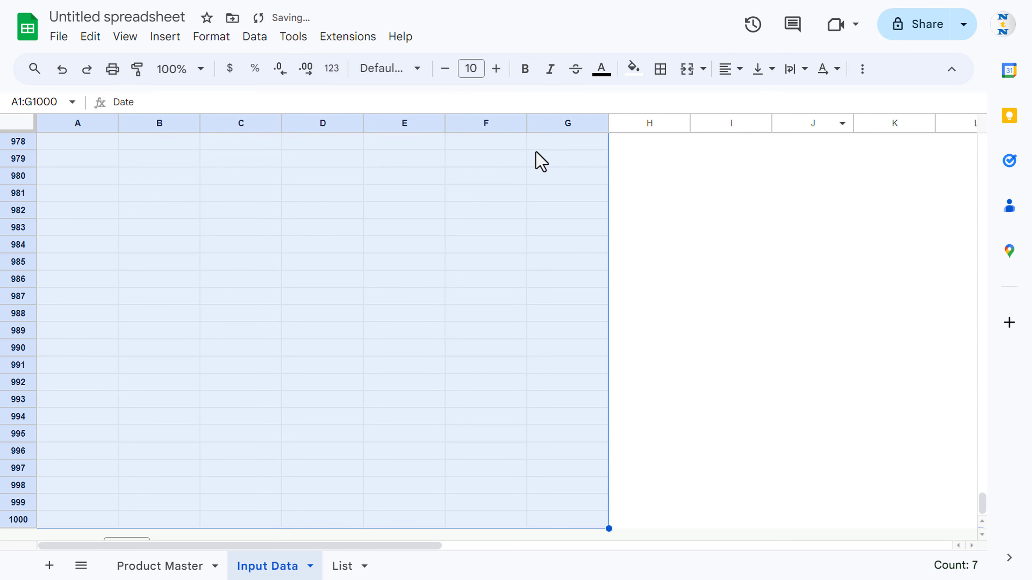
Set the range A1:G1000 to font size 8 and center its contents horizontally and vertically.
left_click(480, 234)
key("ctrl+Up")
key("ctrl+Left")
key("ctrl+shift+Right")
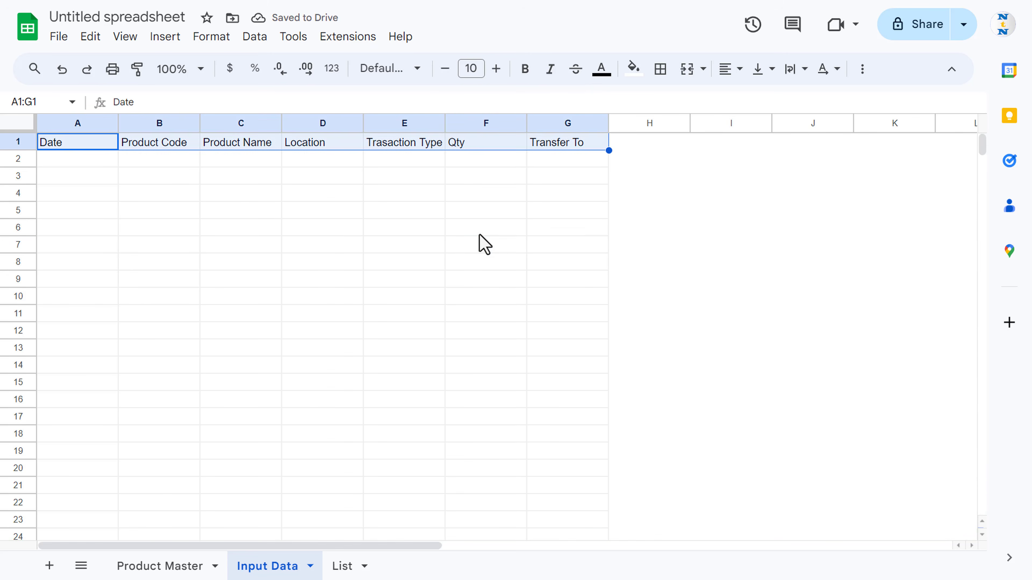
key("ctrl+shift+Down")
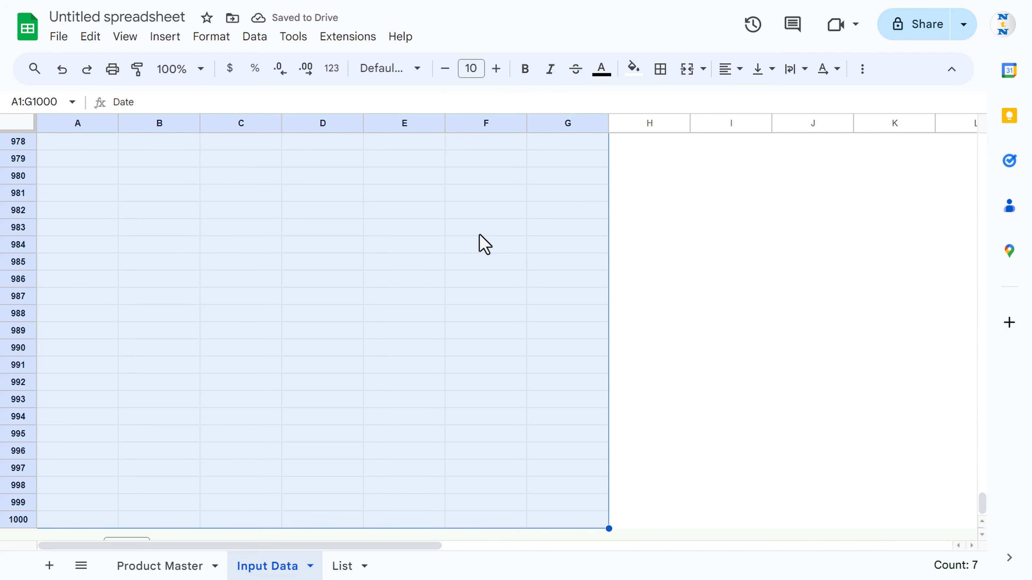
left_click(446, 68)
left_click(445, 69)
left_click(727, 69)
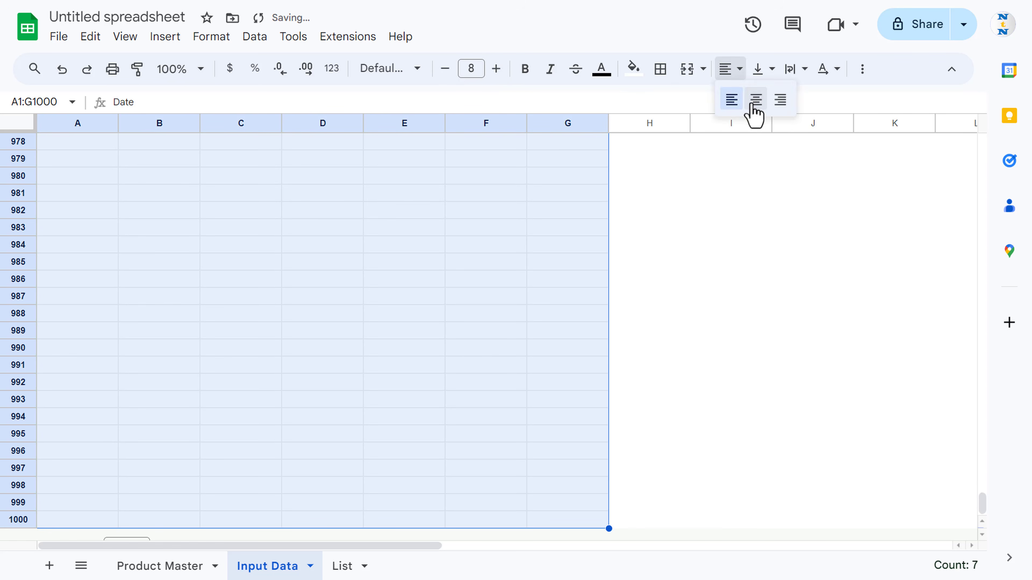
left_click(755, 101)
left_click(764, 69)
left_click(784, 102)
left_click(503, 201)
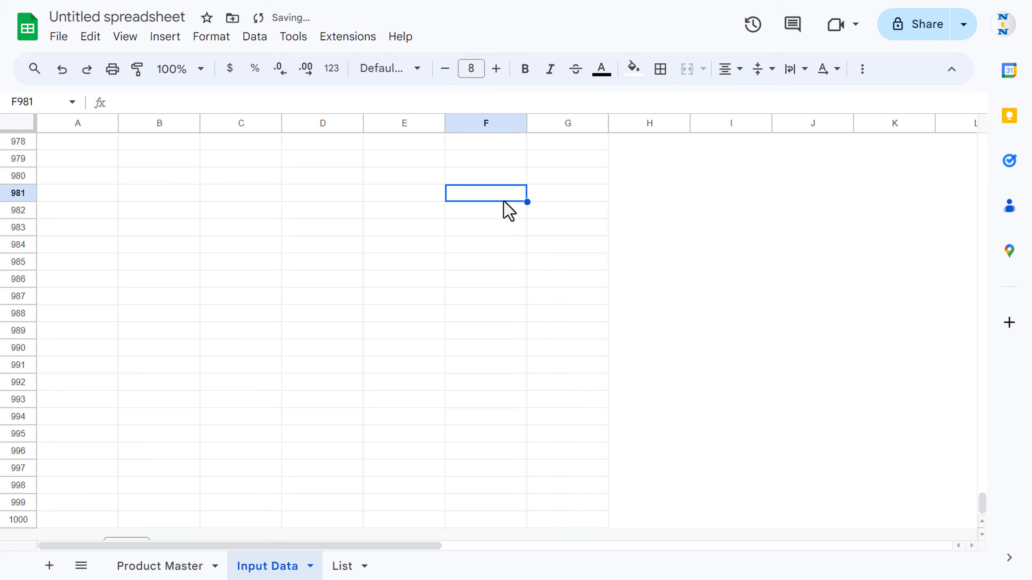
Format the header row A1:G1 with a dark blue fill and bold white text.
key("ctrl+Up")
key("ctrl+Left")
left_click(244, 225)
left_click(86, 144)
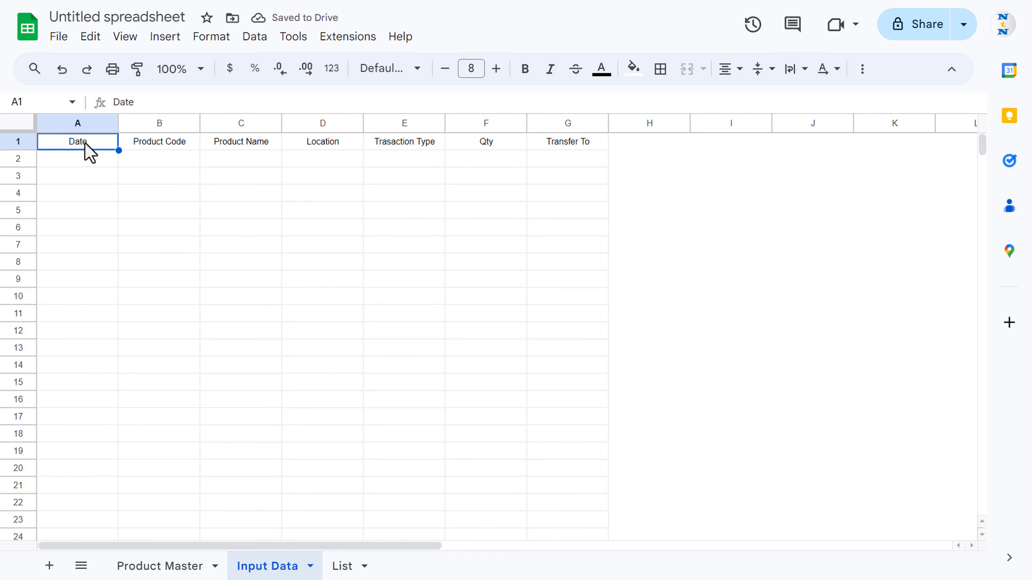
key("ctrl+shift+Right")
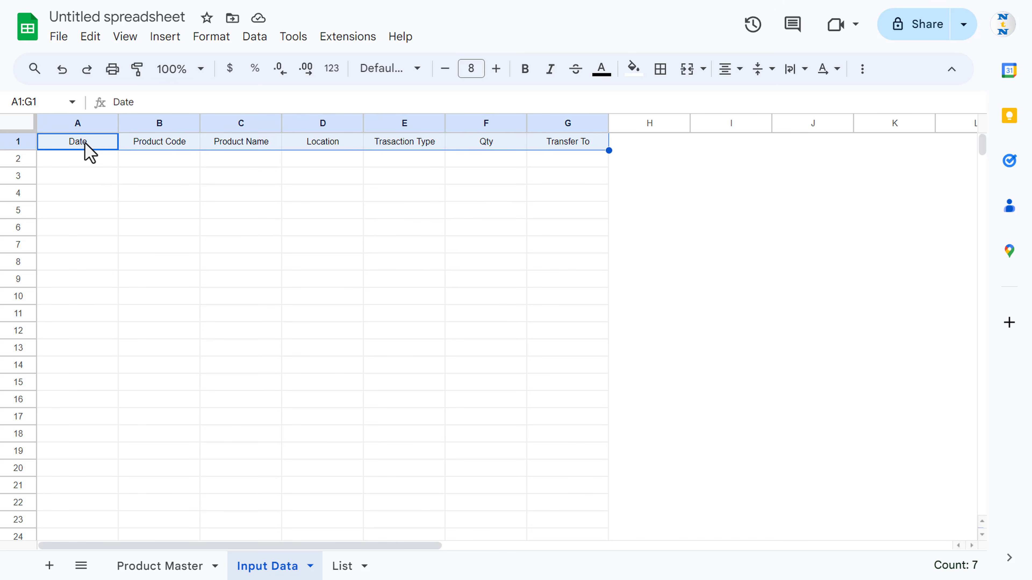
left_click(633, 73)
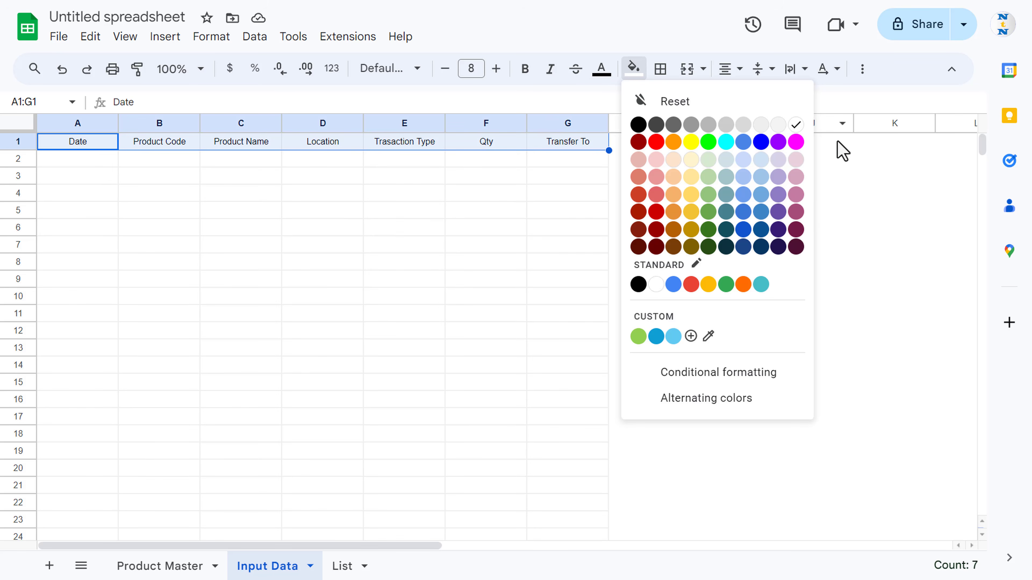
left_click(761, 230)
left_click(601, 70)
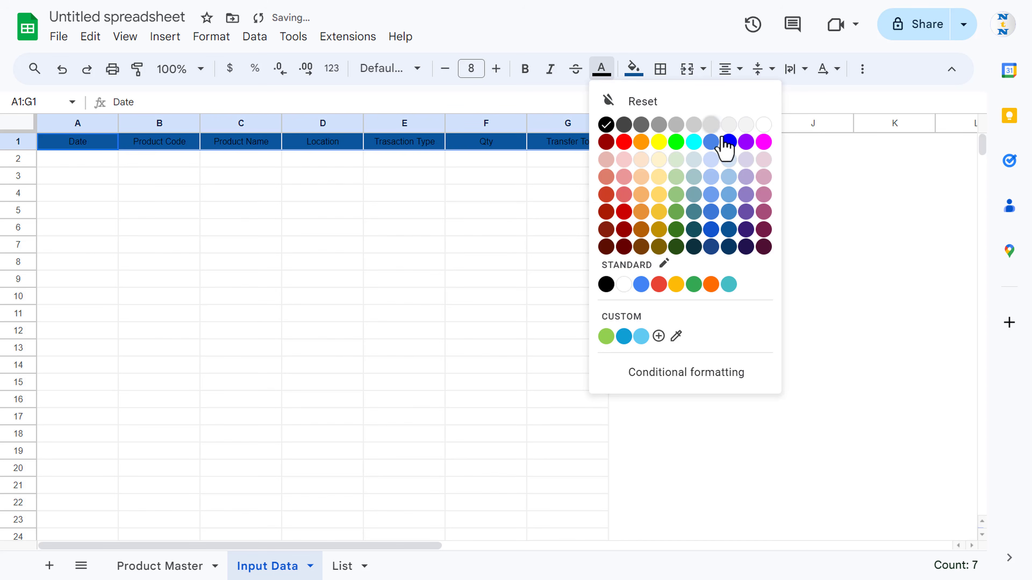
left_click(764, 125)
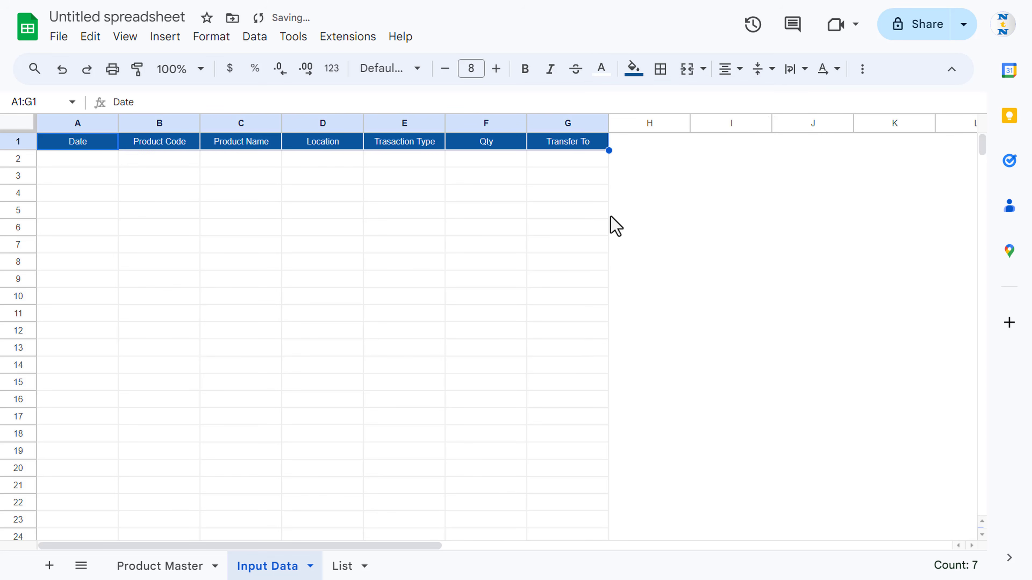
key("ctrl+b")
left_click(246, 210)
Add a data validation rule to the Date column range A2:A1000 with the criteria Is valid date.
left_click(87, 175)
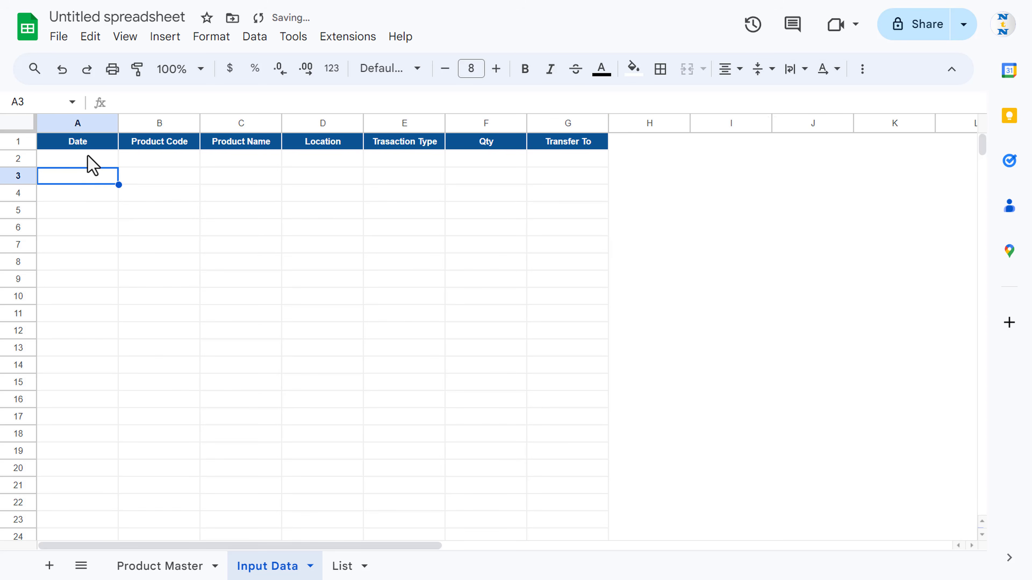
left_click(87, 158)
key("Up")
key("Down")
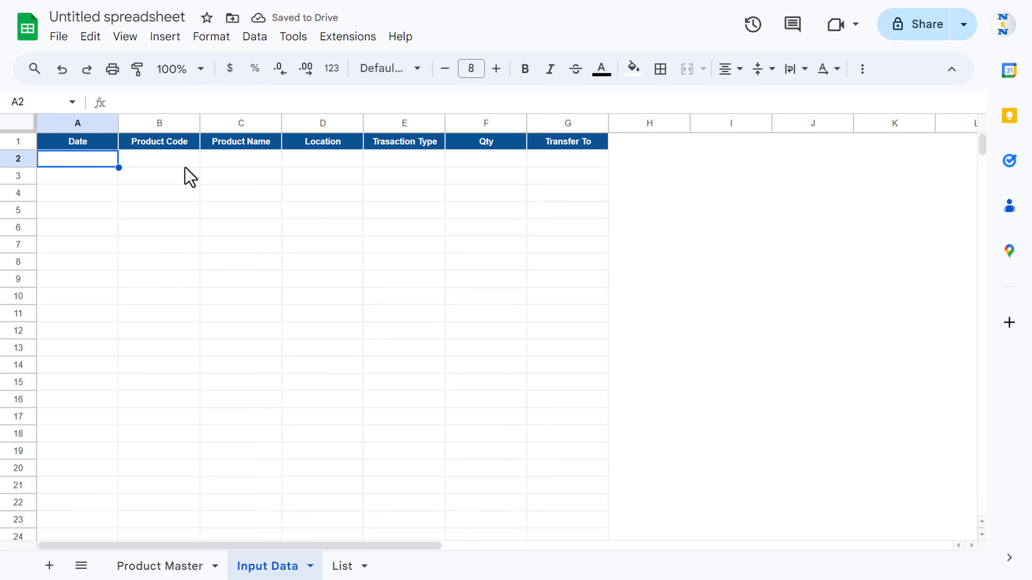
key("ctrl+shift+Down")
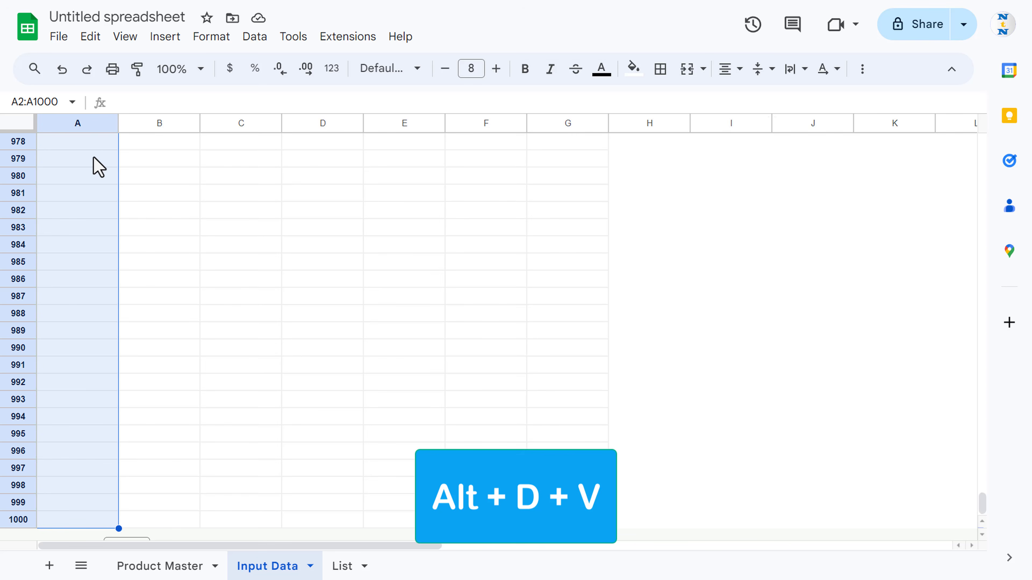
key("alt+d")
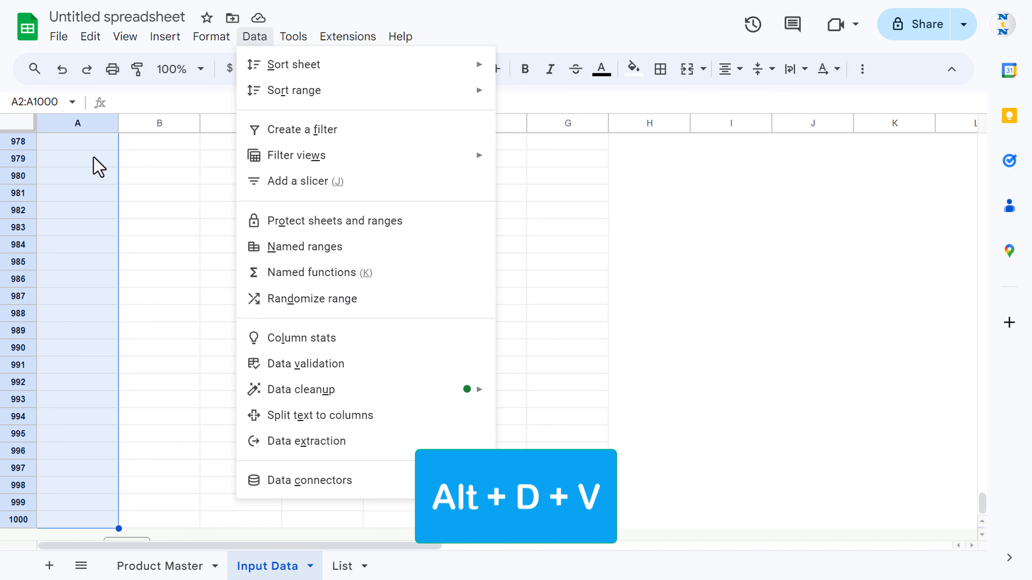
key("v")
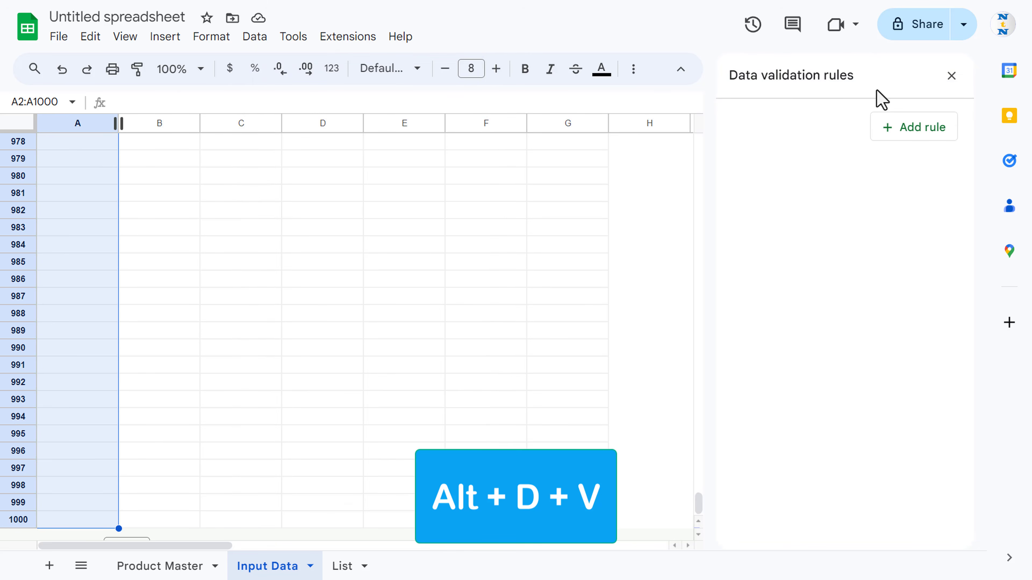
left_click(927, 134)
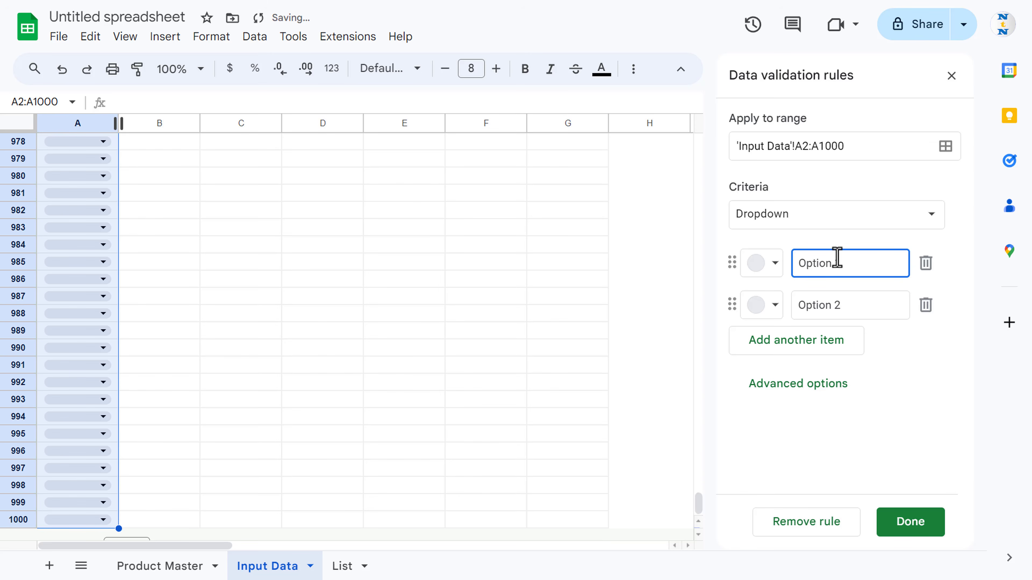
left_click(840, 220)
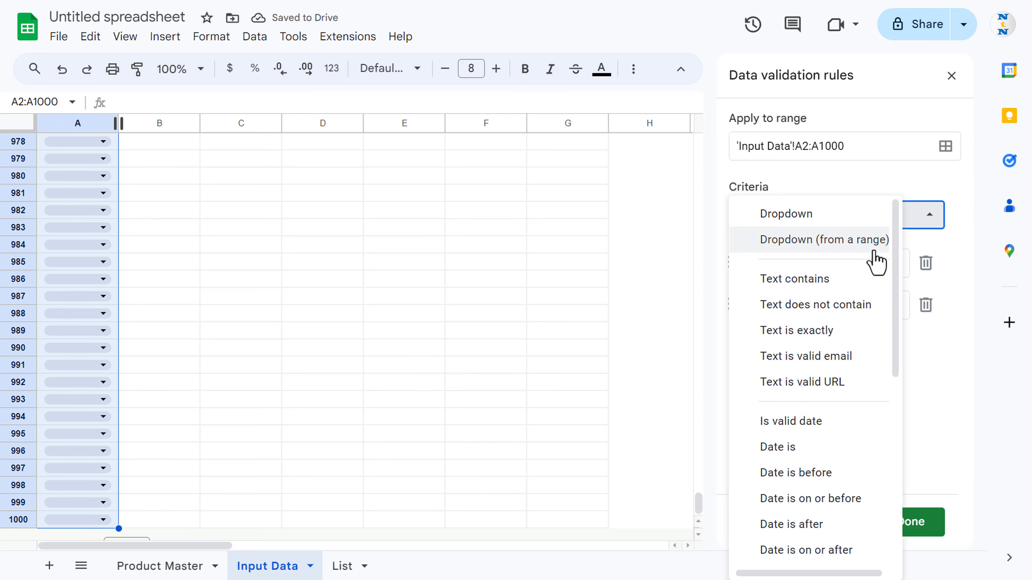
left_click(838, 436)
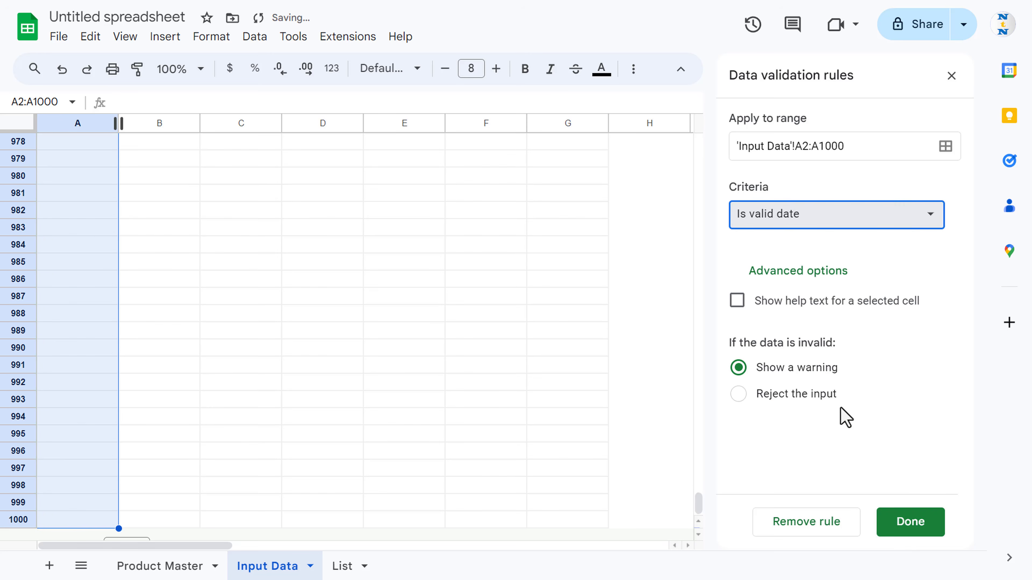
left_click(910, 528)
Pick the date 2/5/2024 from the calendar for cell A2.
left_click(196, 310)
key("ctrl+Home")
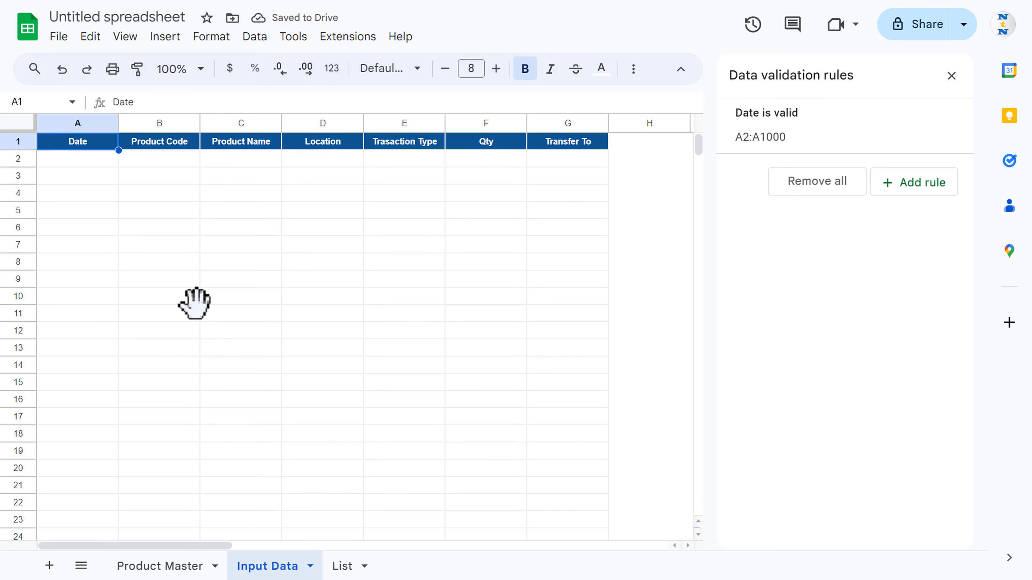
key("Down")
double_click(77, 164)
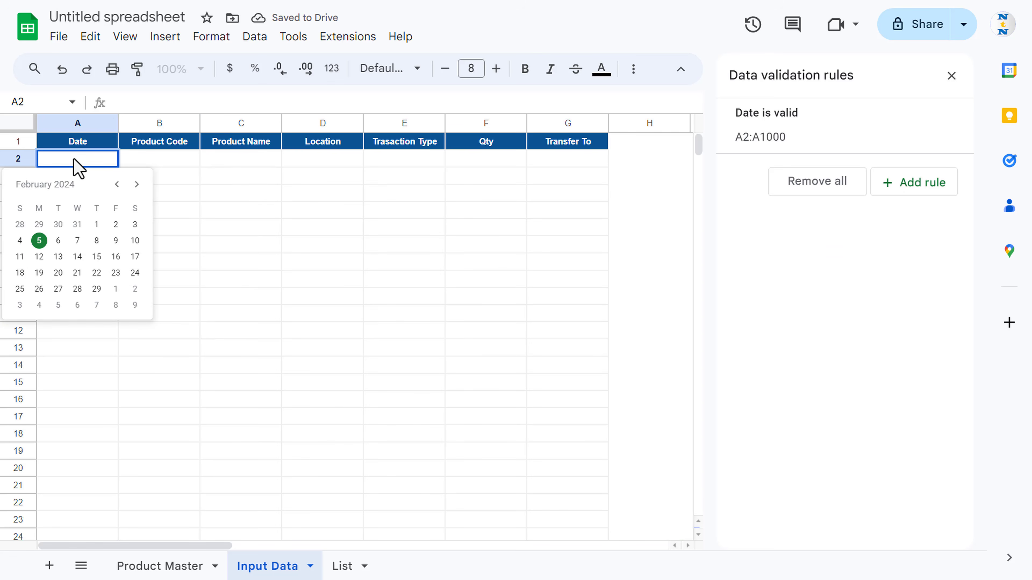
left_click(40, 243)
left_click(231, 227)
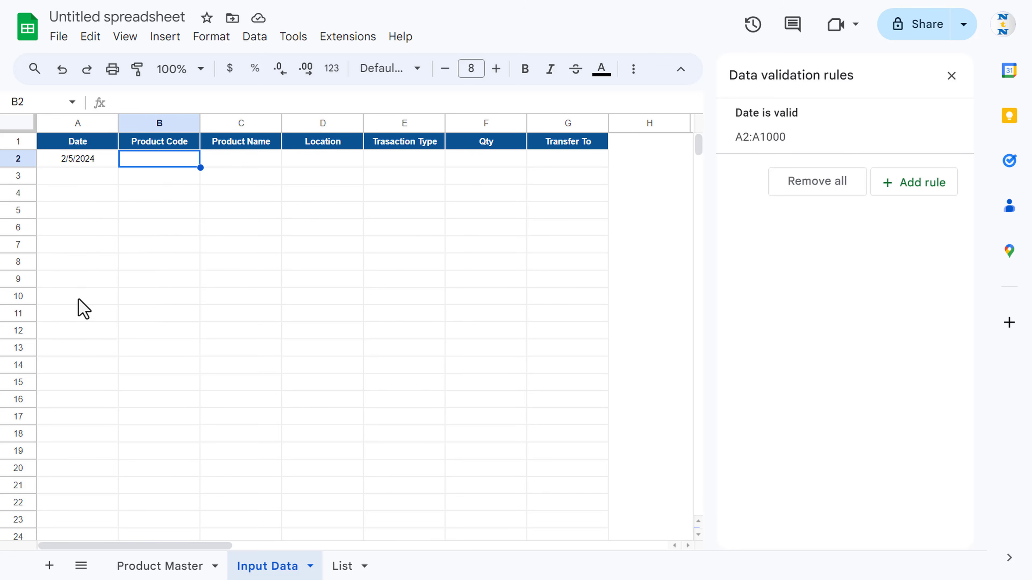
Enter the product code 10001 in cell B2.
key("Right")
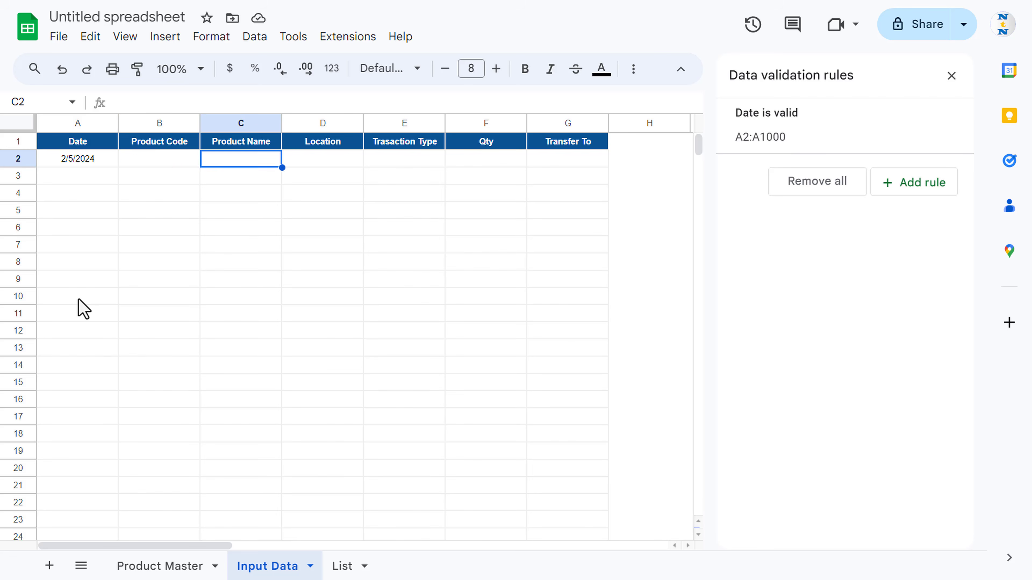
key("Left")
type("10")
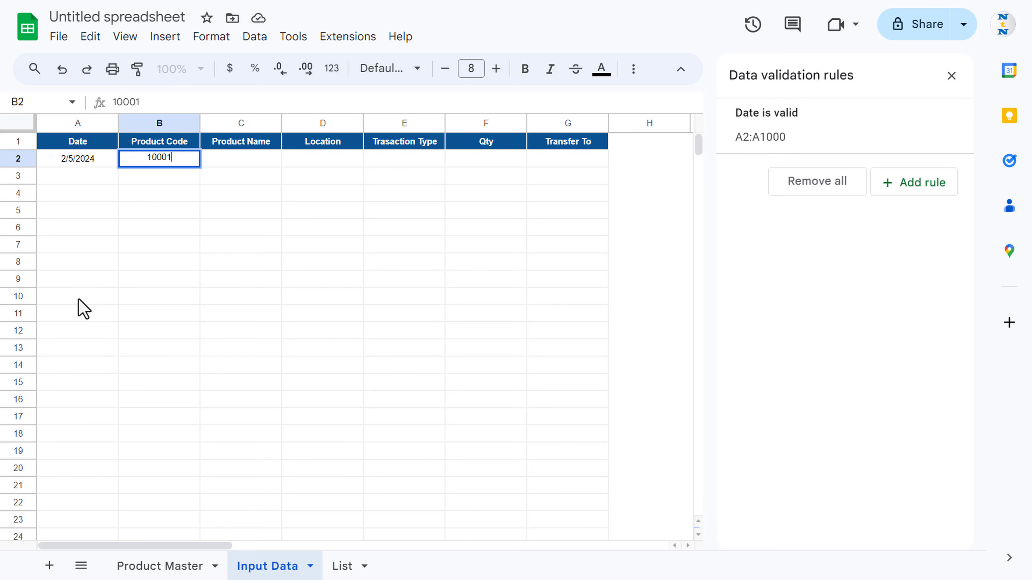
key("Return")
Enter =VLOOKUP(B2,'Product Master'!A:C,2,0) in cell C2 to look up the product name from the product code.
key("Up")
key("Right")
type("=vl")
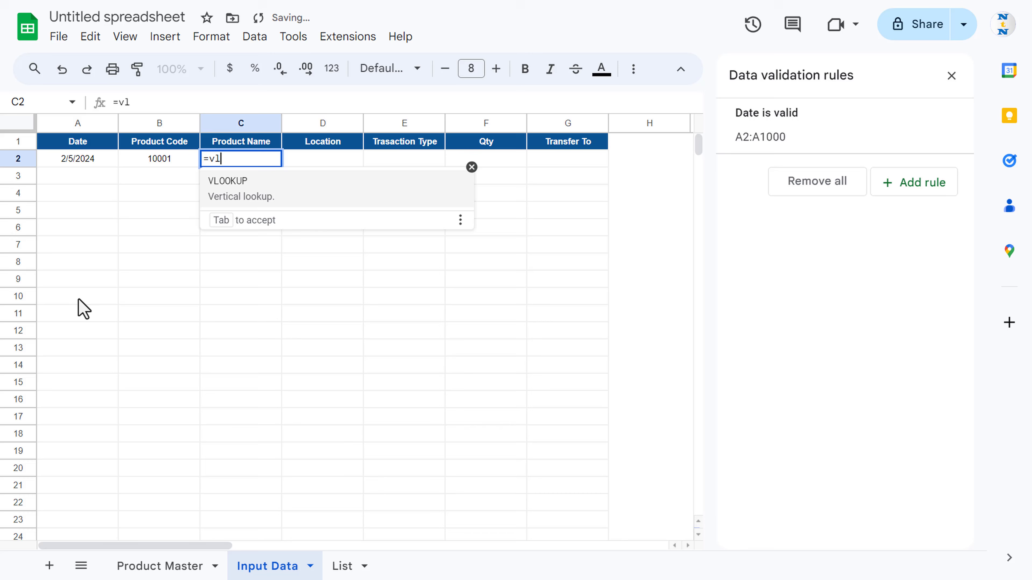
key("Tab")
key("Left")
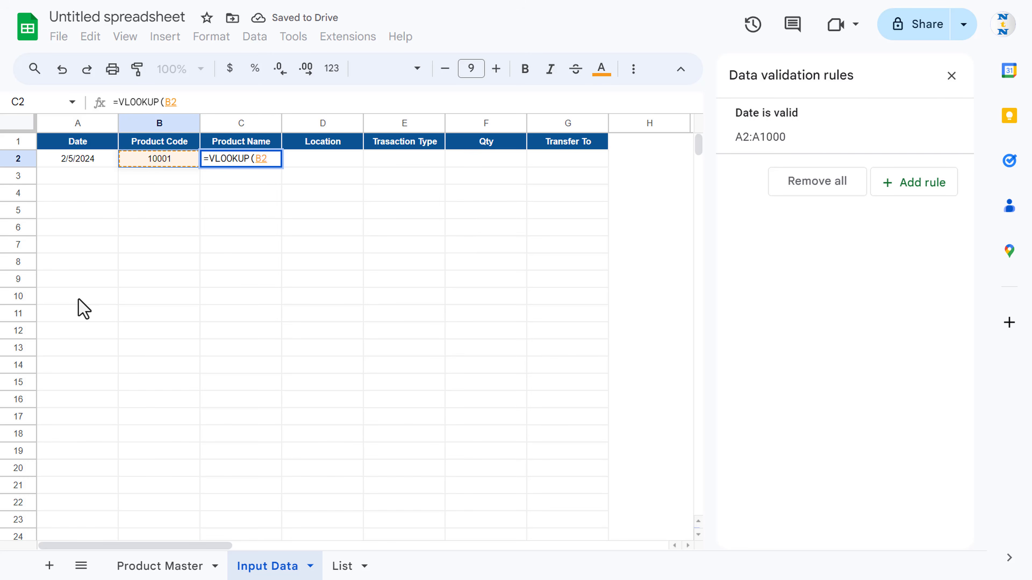
type(",")
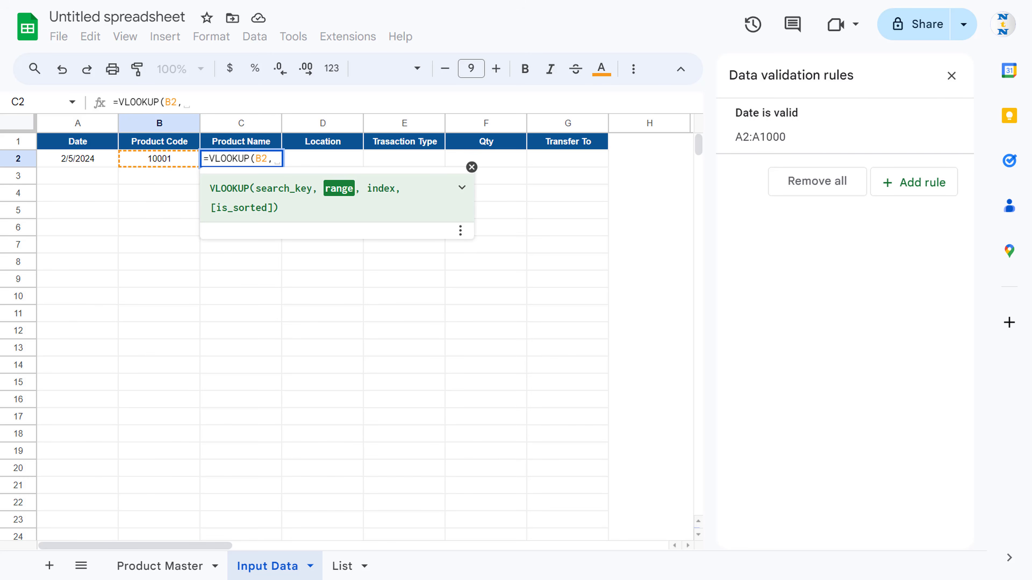
left_click(160, 566)
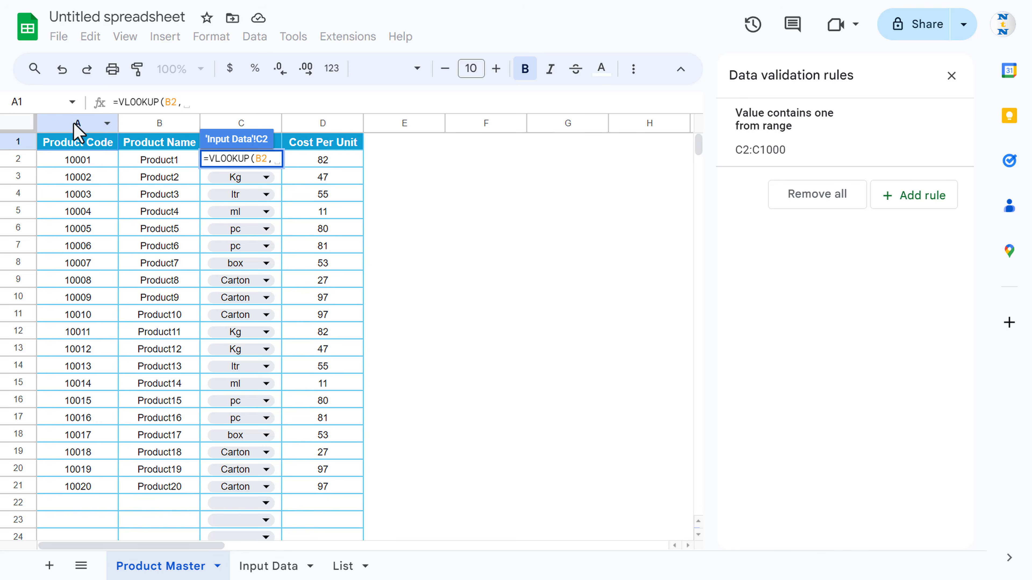
left_click_drag(74, 124, 230, 122)
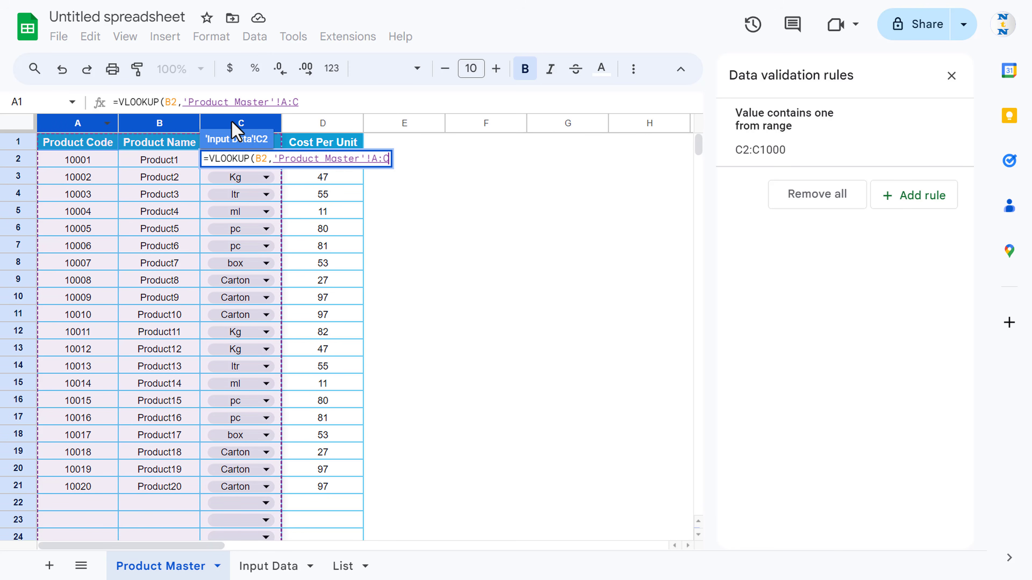
type(",2")
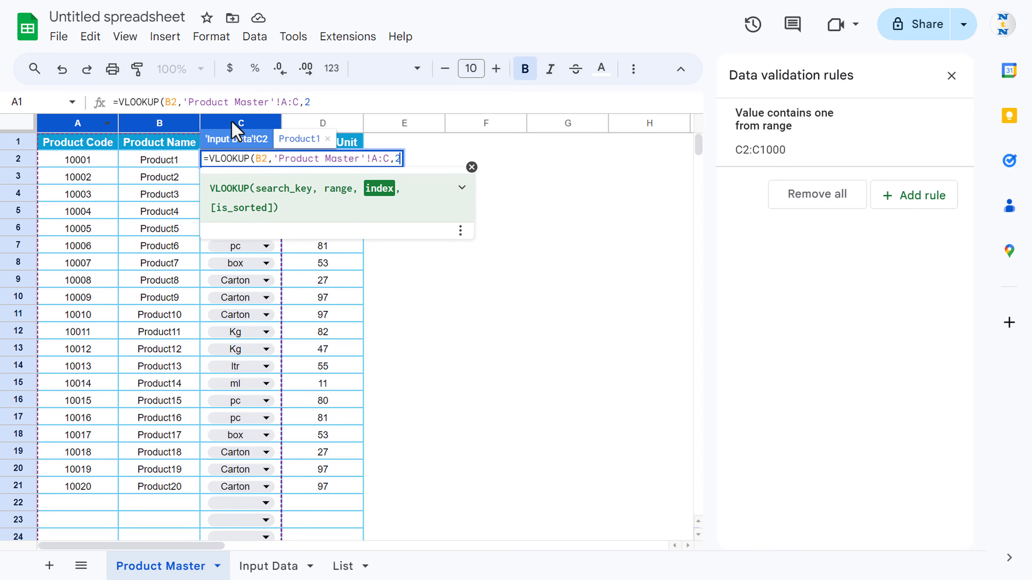
type(",0")
key("Return")
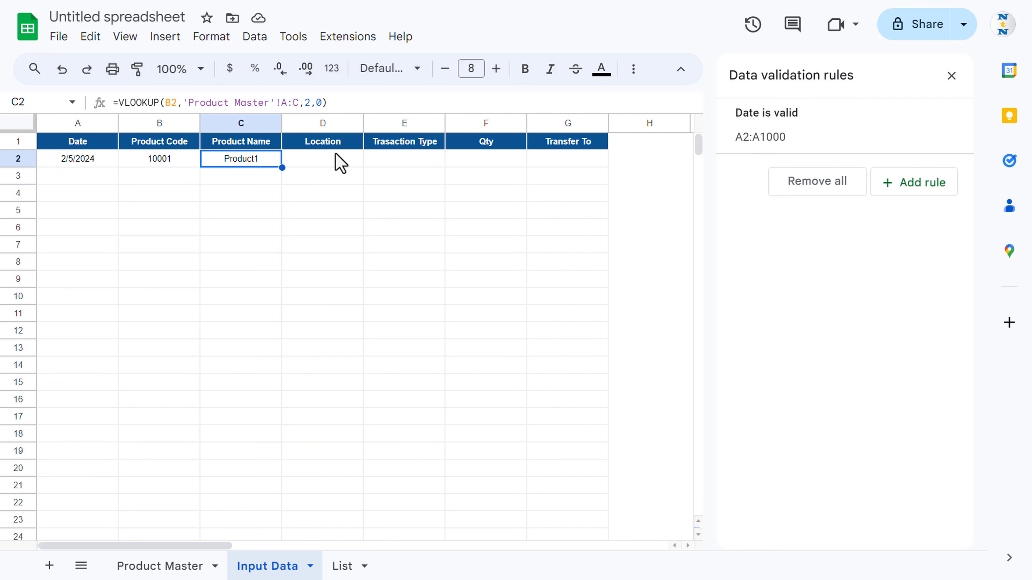
Insert a new column before Location and give it the header Unit.
left_click(325, 123)
right_click(325, 123)
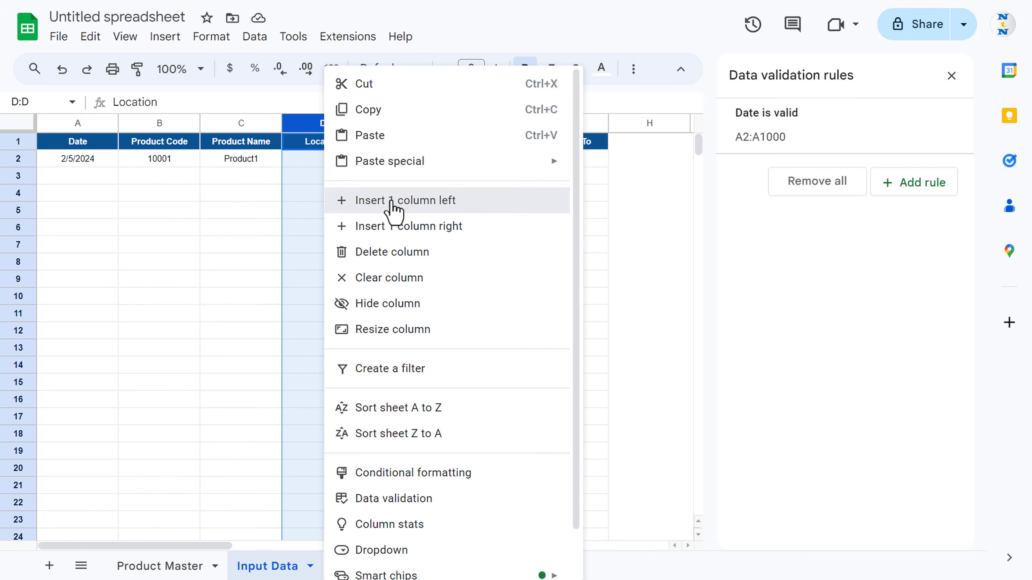
left_click(400, 203)
left_click(321, 142)
type("Un")
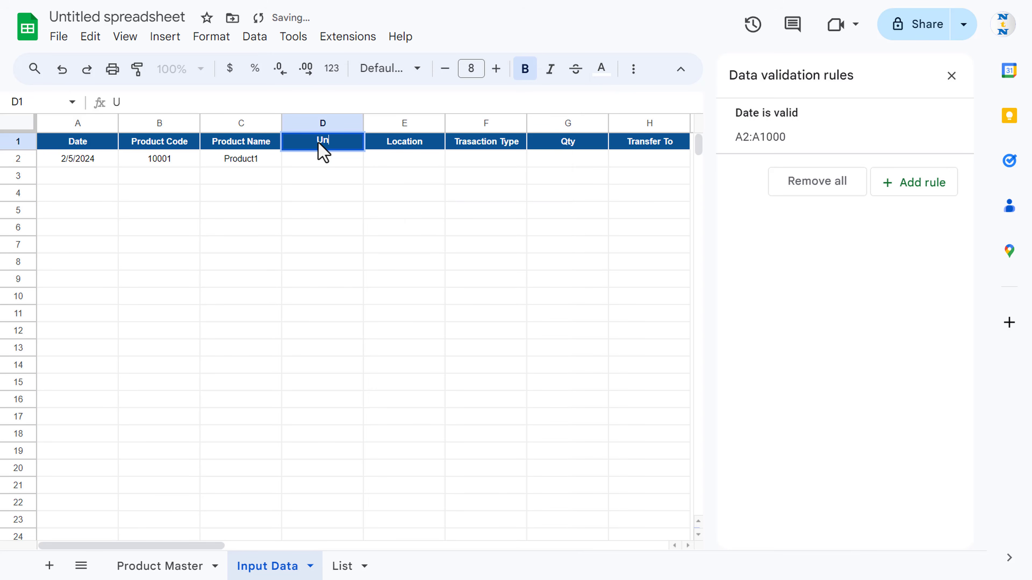
type("it")
key("Return")
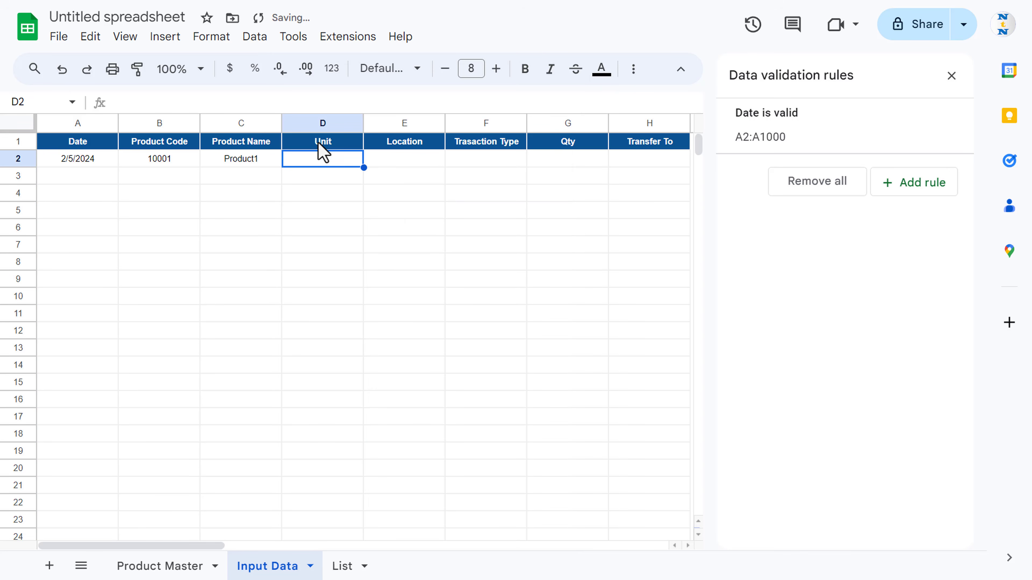
Reuse the Product Name lookup formula in Unit cell D2 with the column index changed to 3.
key("Left")
key("Right")
key("Left")
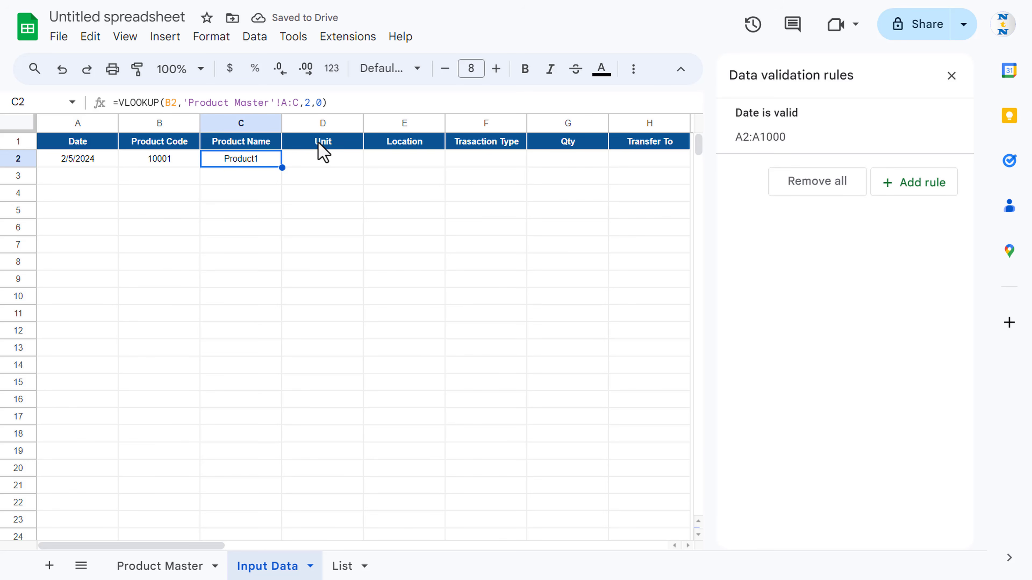
left_click_drag(372, 99, 50, 87)
key("Tab")
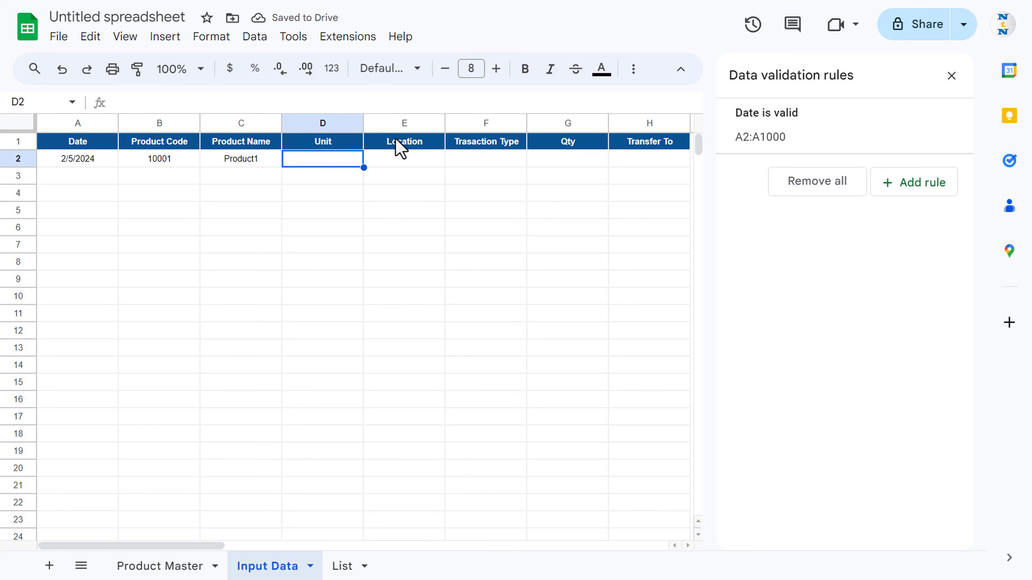
type("=VLOOKUP(B2,'Product Master'!A:C,2,0)")
double_click(307, 103)
type("3")
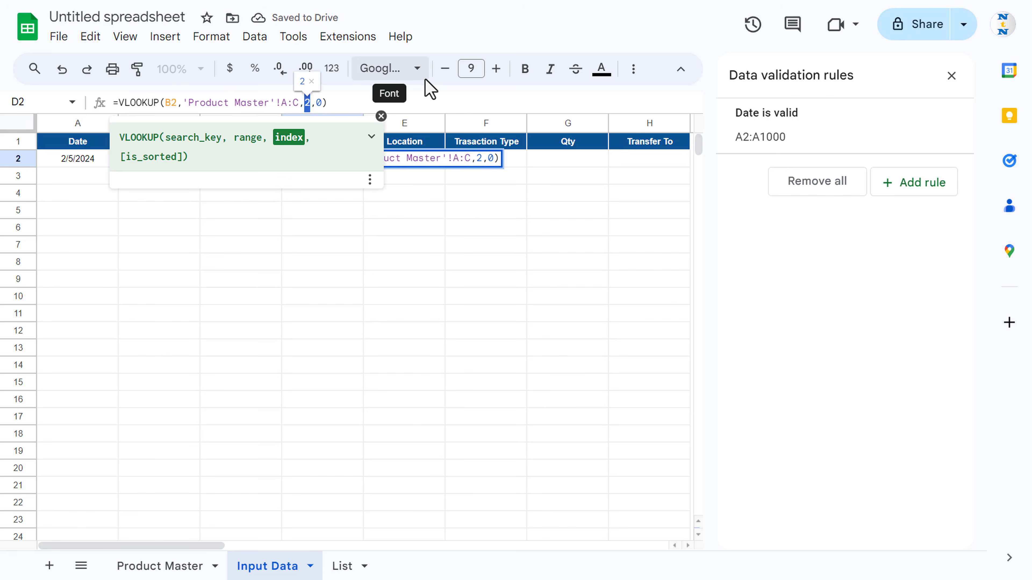
key("Return")
key("Up")
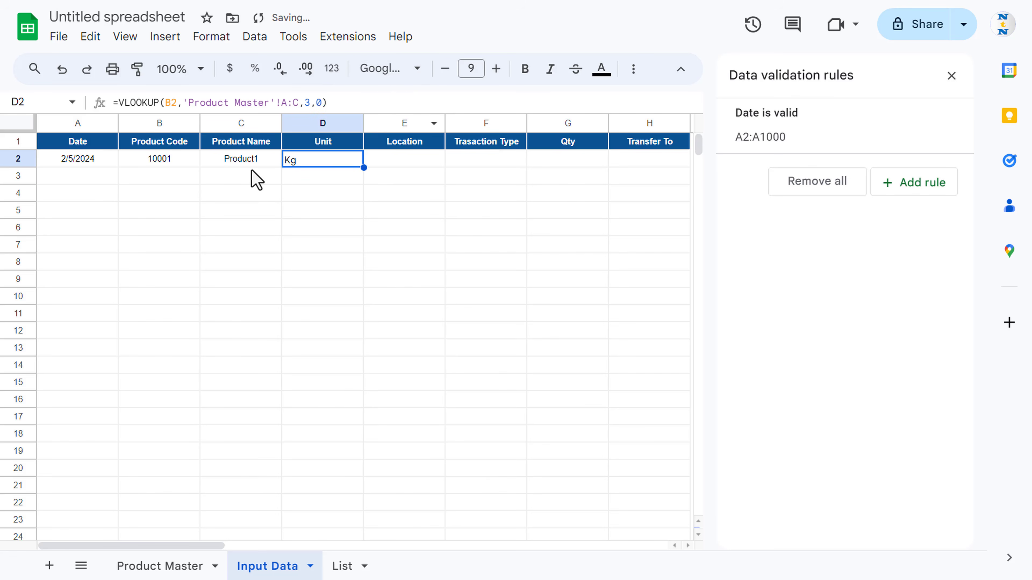
Copy the formatting of cell C2 onto the Unit cell D2.
key("Left")
left_click(137, 69)
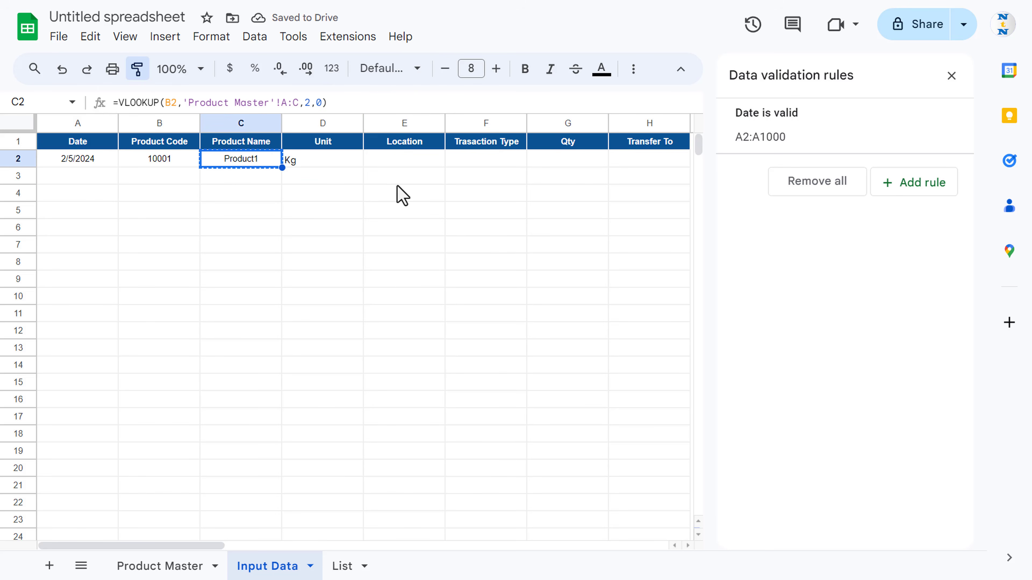
left_click(329, 170)
left_click(442, 171)
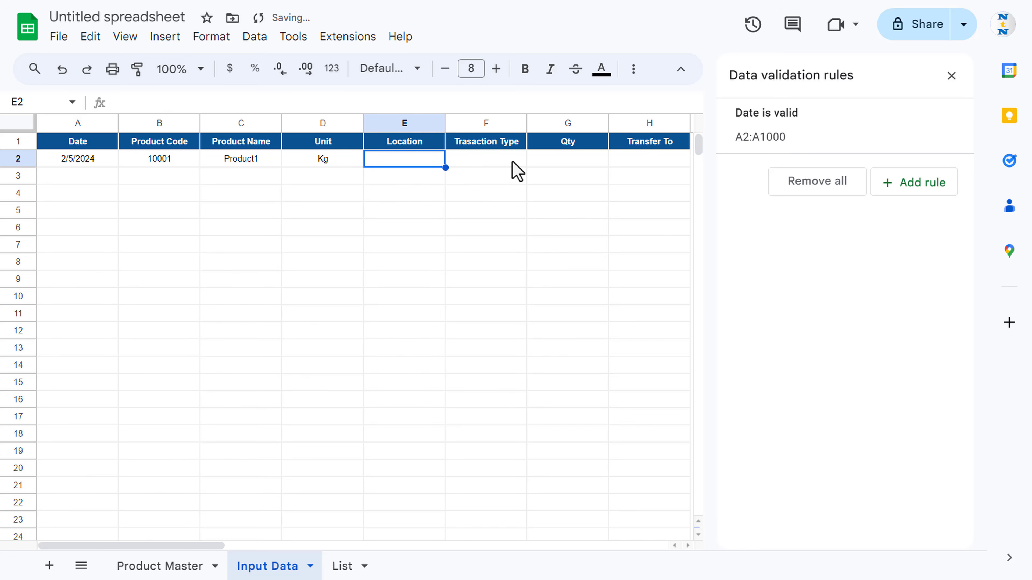
Add a data validation rule to the Location range E2:E1000 with the criteria Dropdown (from a range).
left_click(512, 161)
key("Left")
key("ctrl+shift+Down")
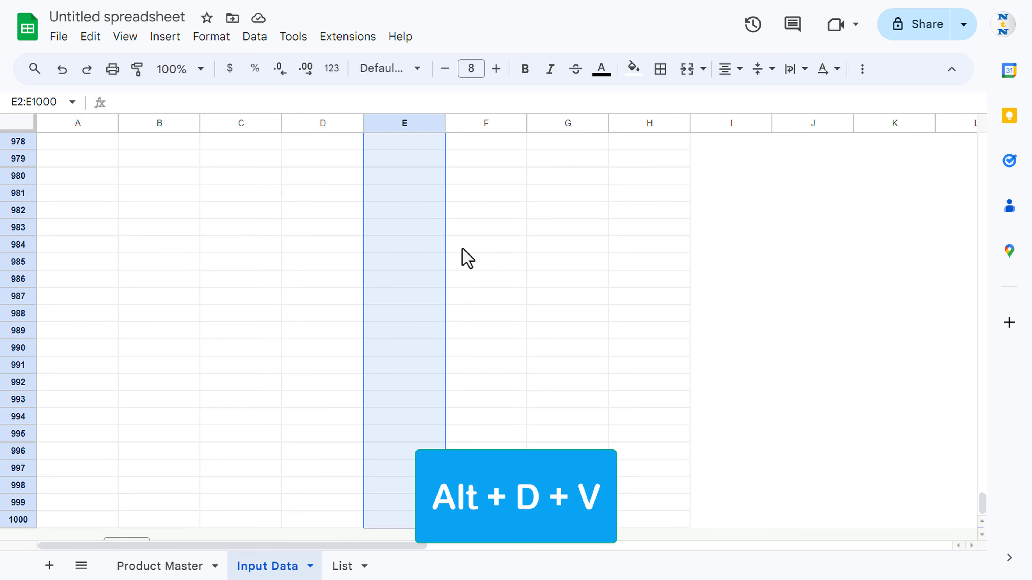
key("alt+d")
key("v")
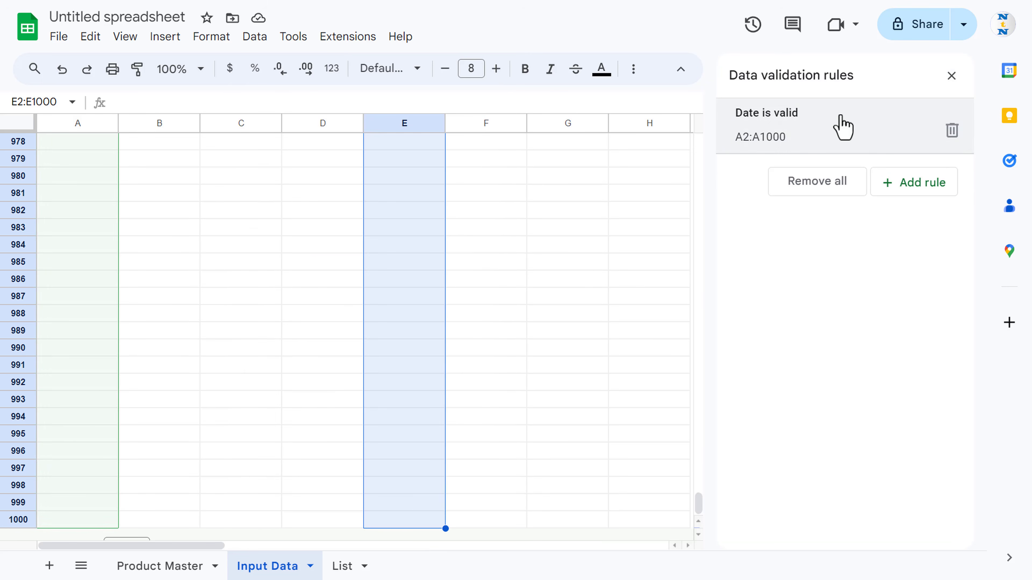
left_click(938, 192)
left_click(834, 220)
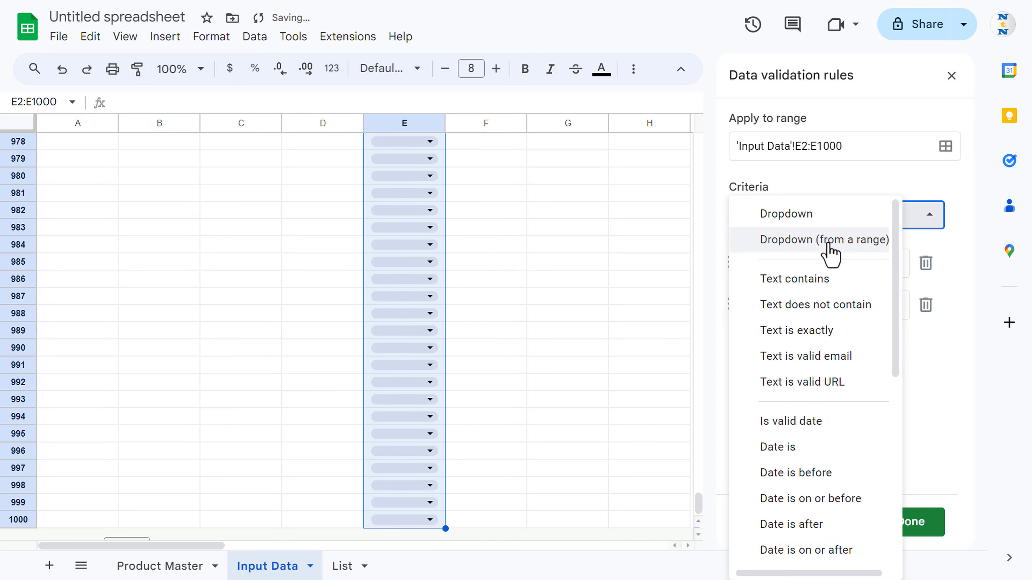
left_click(834, 239)
Set the Location dropdown's source to the warehouse names in List!A2:A5.
left_click(341, 566)
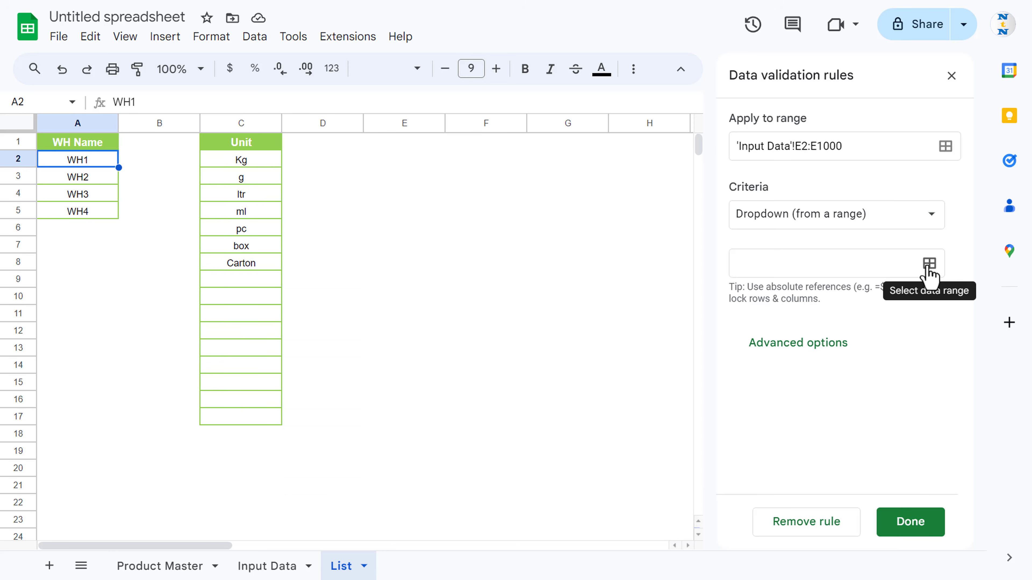
left_click(929, 264)
left_click(441, 276)
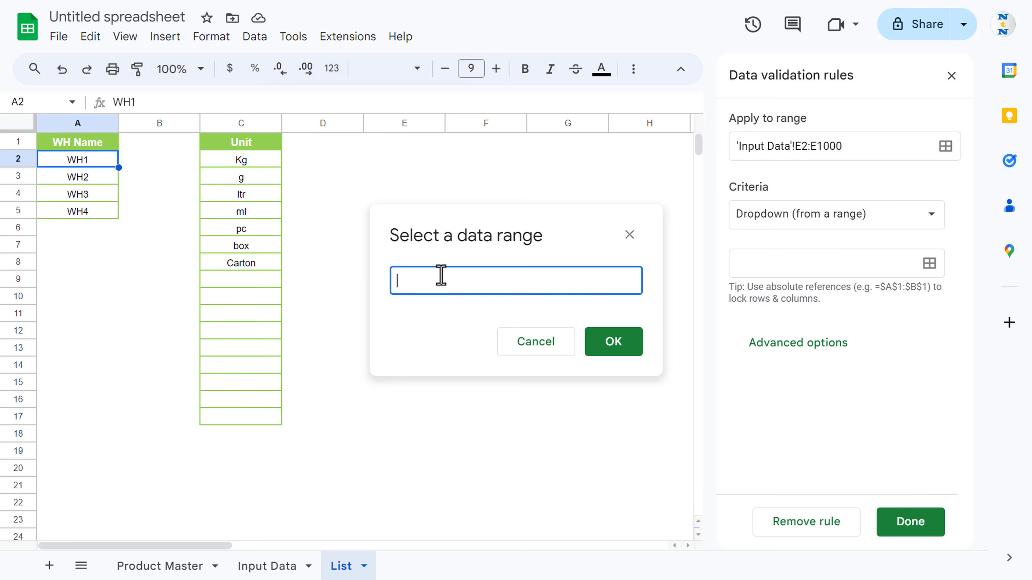
left_click_drag(97, 160, 100, 213)
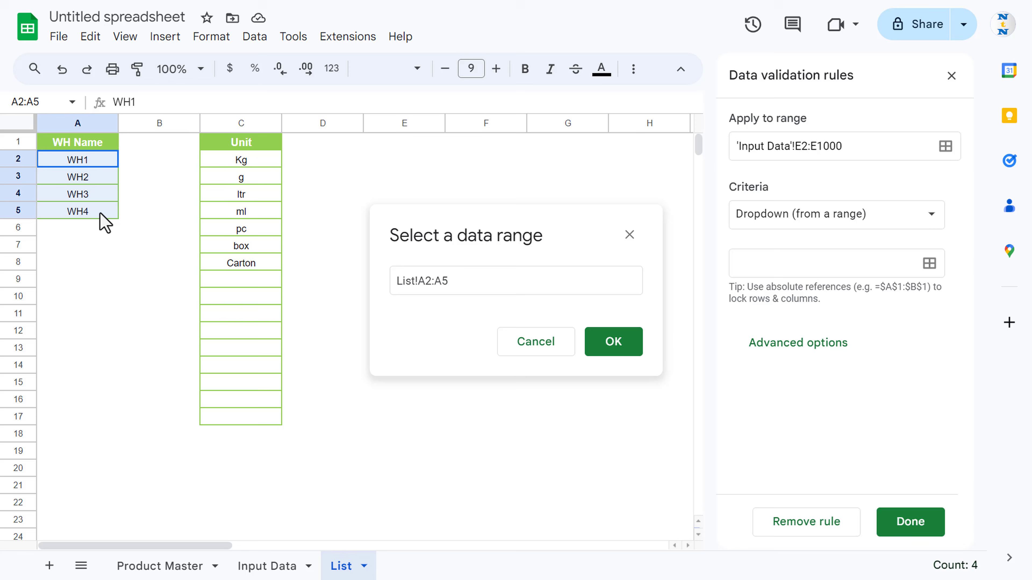
left_click(596, 346)
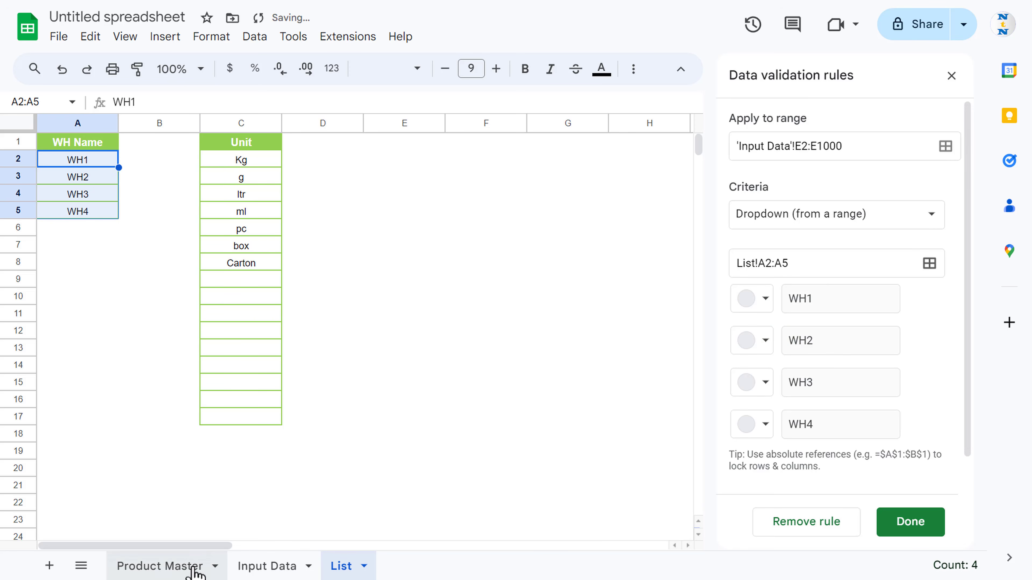
Add a Dropdown data validation rule to the Trasaction Type range F2:F1000 on the Input Data sheet.
left_click(261, 569)
left_click(323, 268)
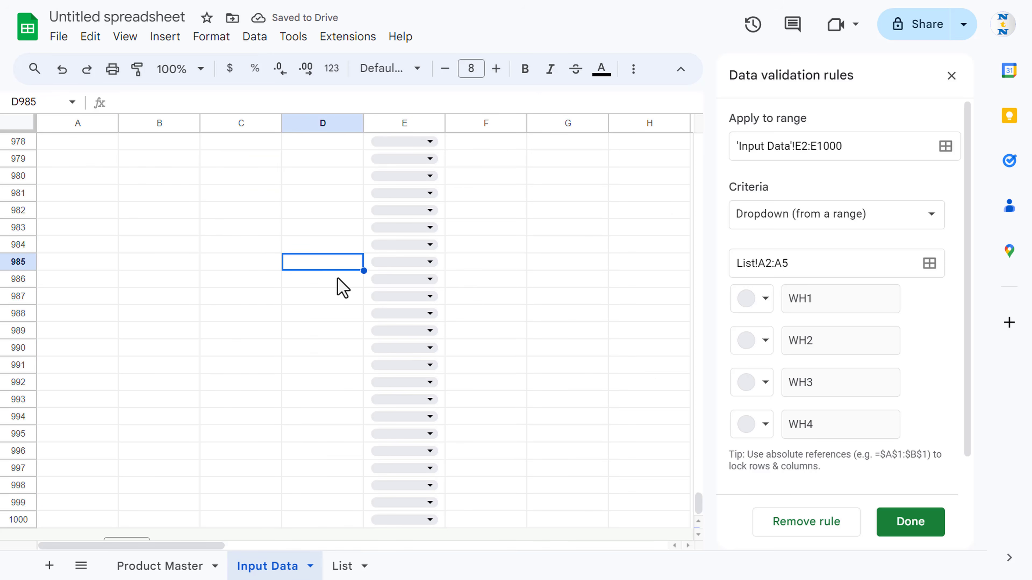
key("ctrl+Up")
key("ctrl+Up")
key("Right")
key("Down")
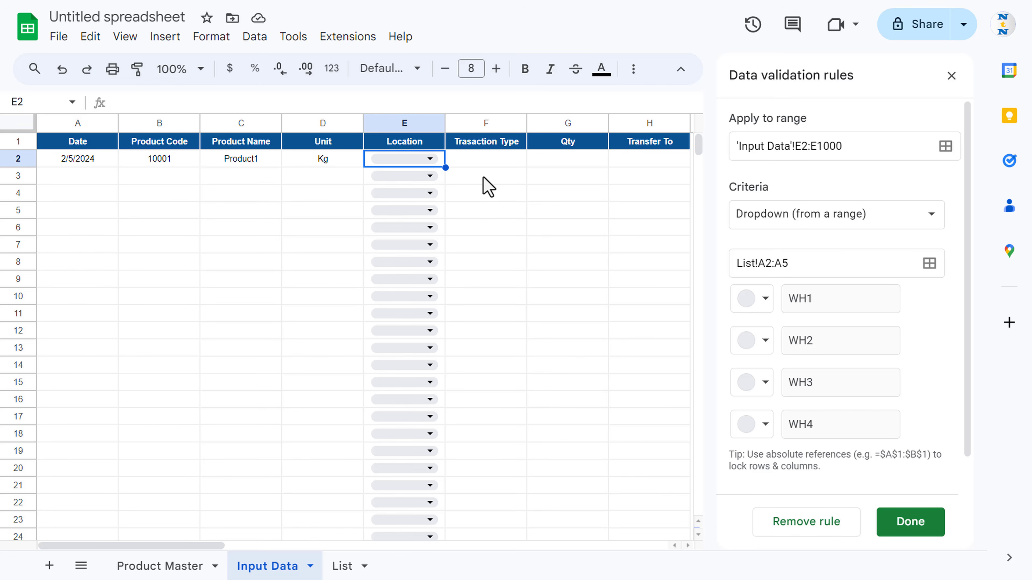
key("Right")
key("ctrl+shift+Down")
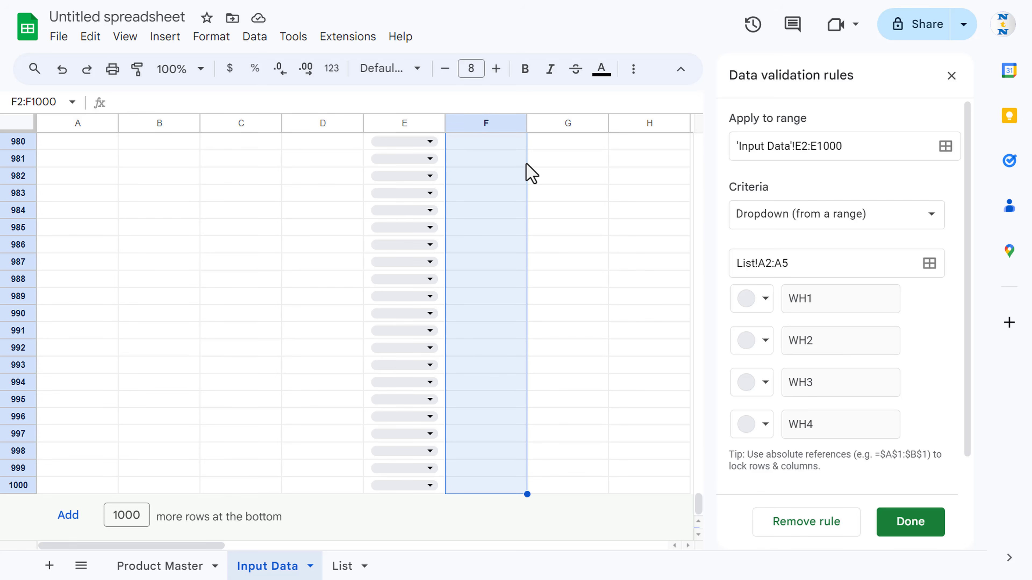
left_click(951, 77)
left_click(918, 254)
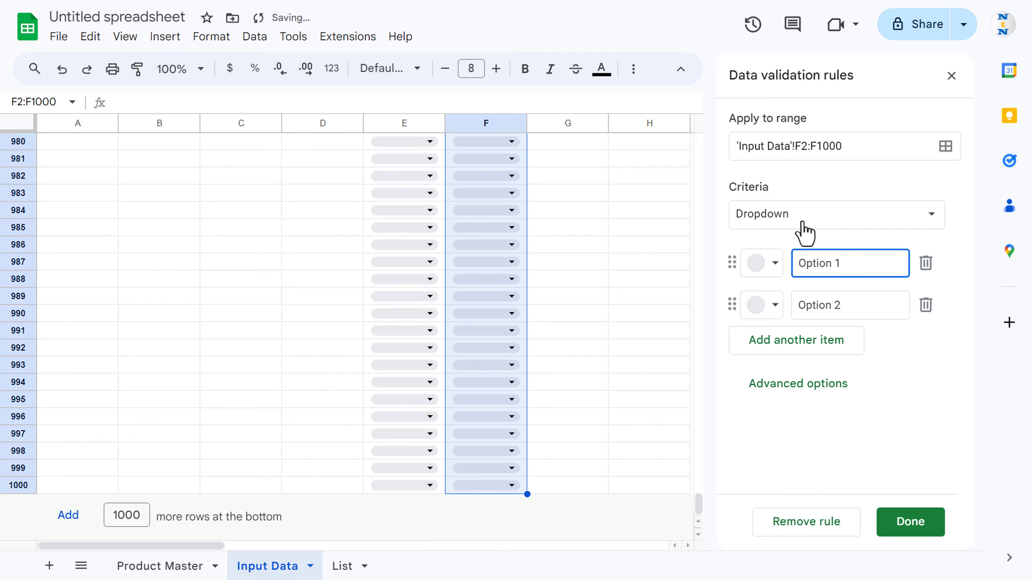
Define the first two dropdown items as IN in light green and OUT in light orange.
triple_click(865, 265)
type("IN")
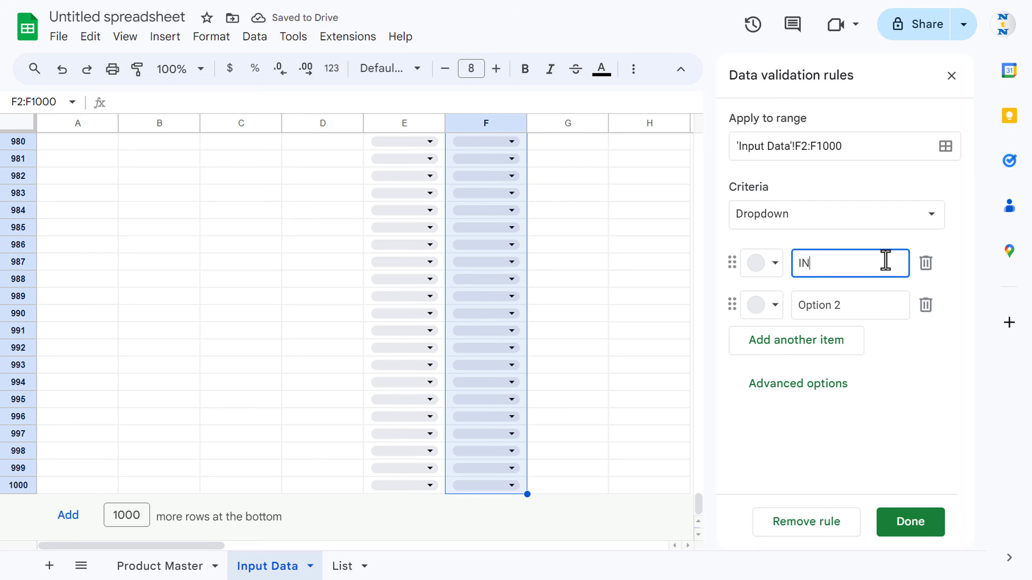
left_click(775, 263)
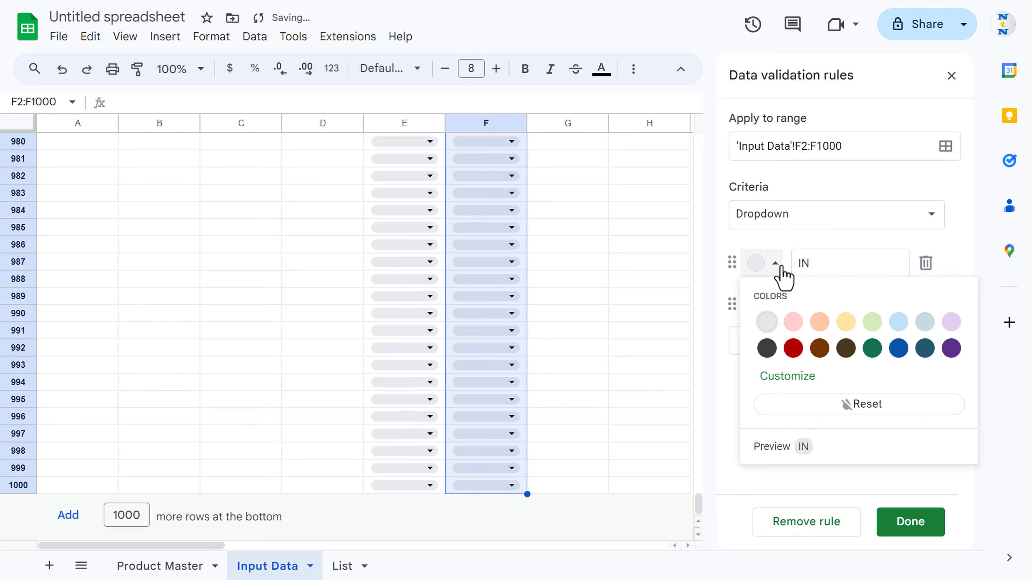
left_click(872, 322)
left_click_drag(843, 306, 798, 305)
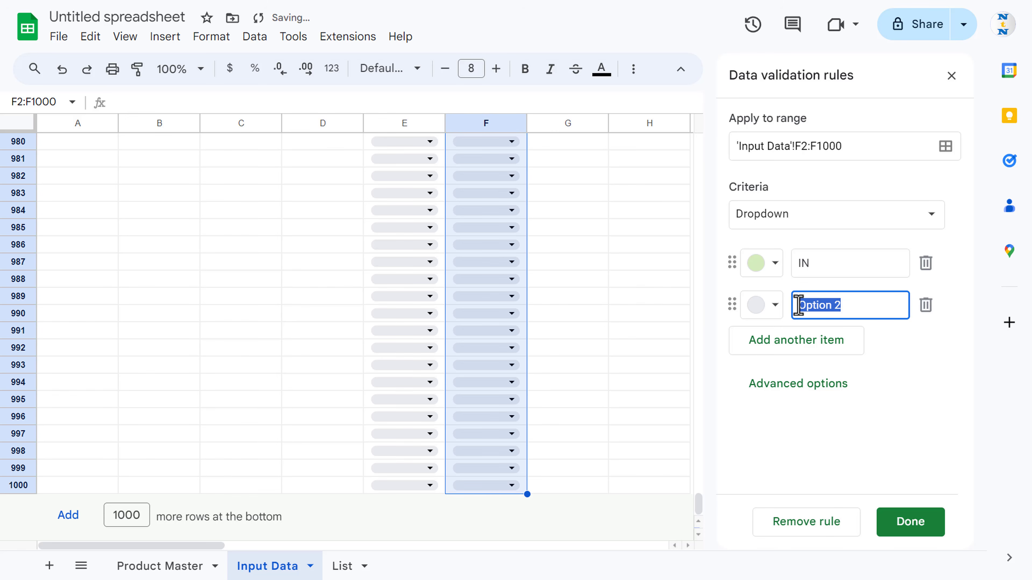
type("OUT")
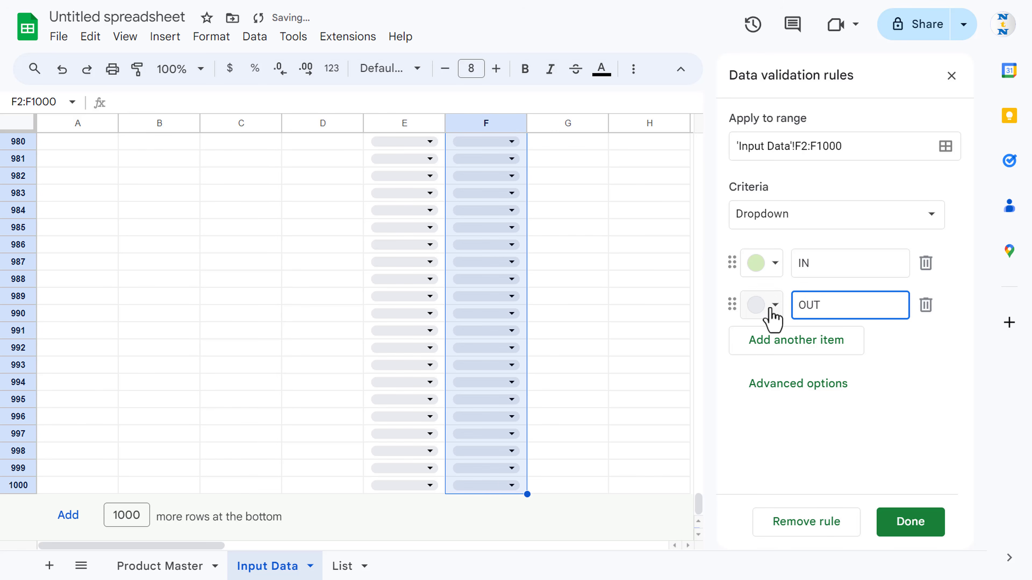
left_click(770, 309)
left_click(821, 365)
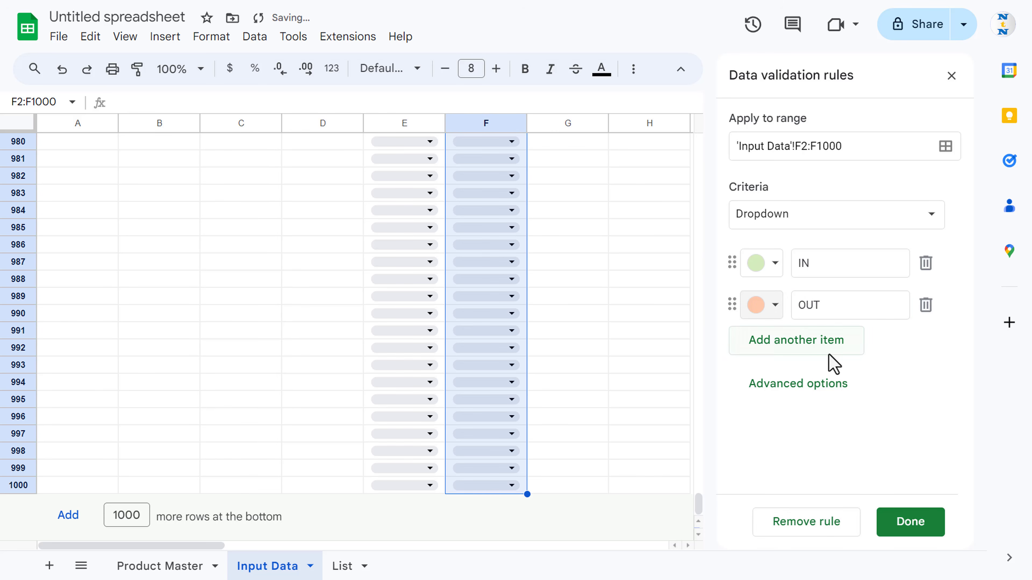
Add a third dropdown item TRANSFER in light yellow and save the rule for F2:F1000.
left_click(795, 346)
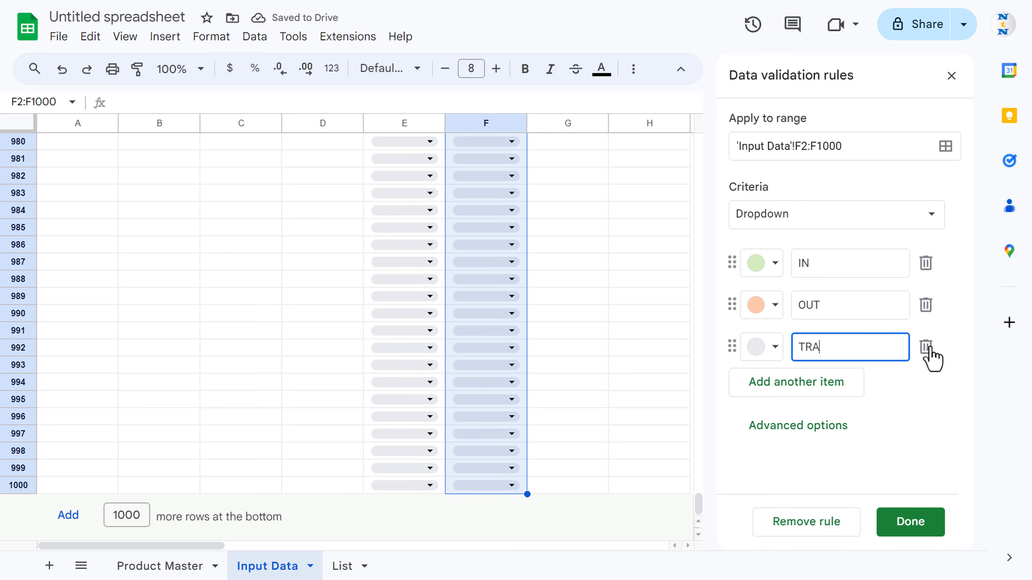
type("TRANSFER")
left_click(770, 350)
left_click(846, 406)
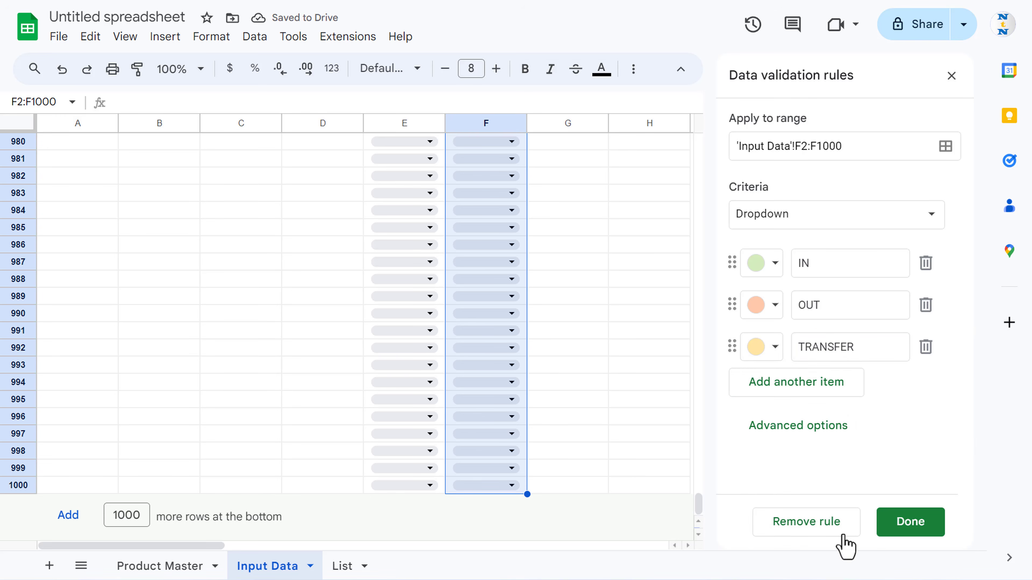
left_click(928, 530)
Copy the Location dropdown cells E2:E1000 into the Transfer To column starting at H2.
left_click(545, 295)
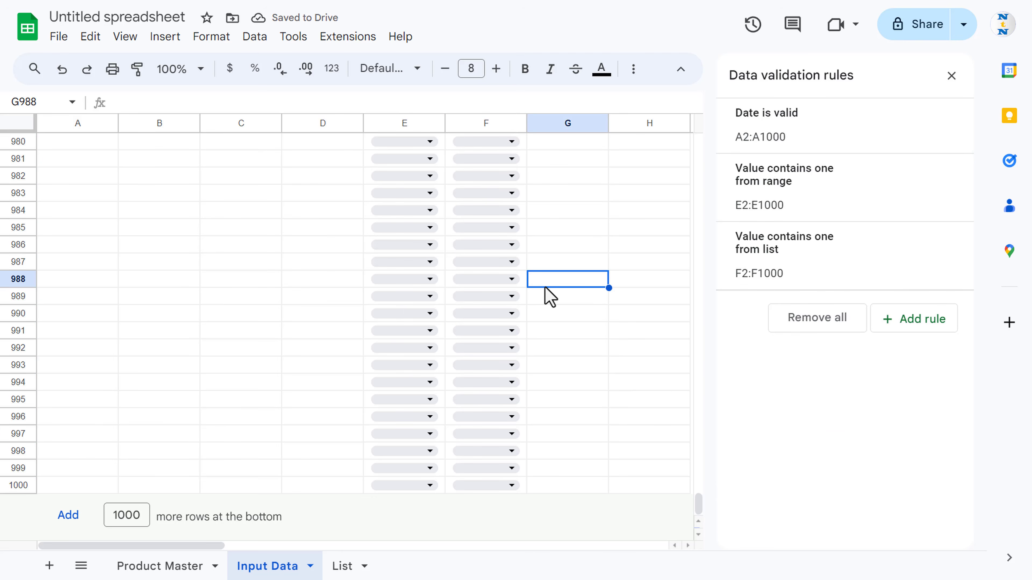
key("ctrl+Up")
key("Down")
key("Right")
key("Right")
key("Left")
key("Left")
key("Left")
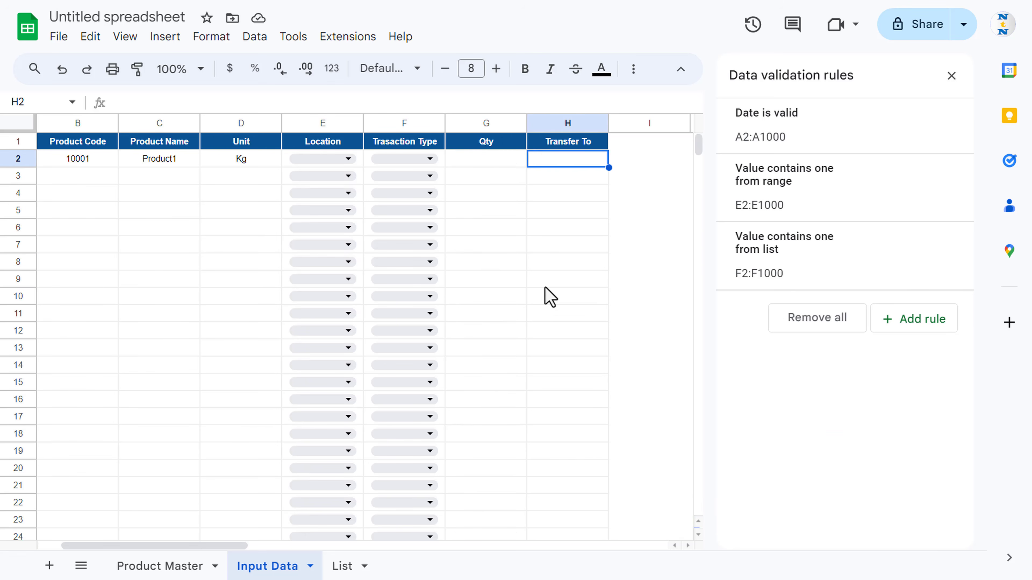
key("Left")
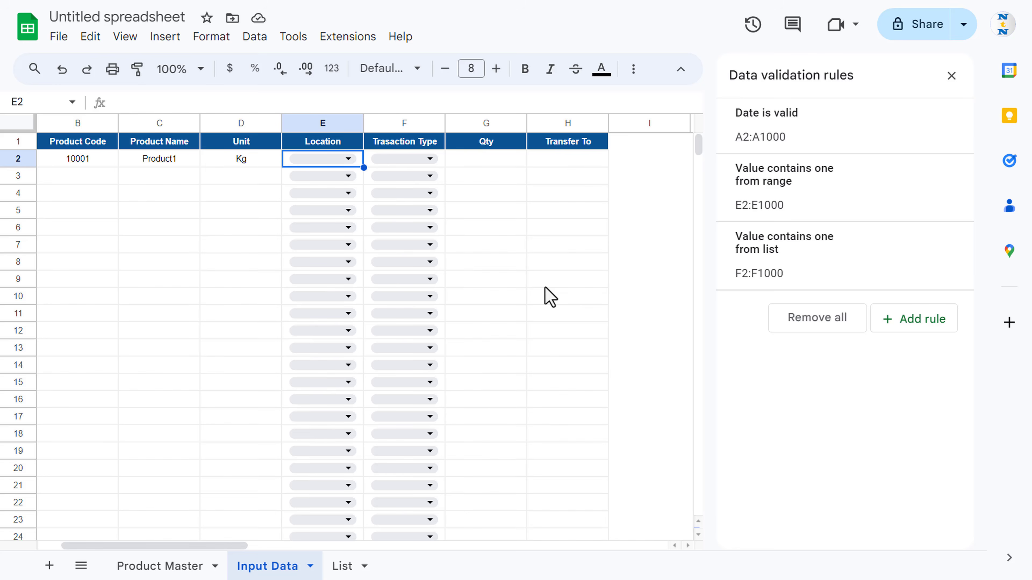
key("ctrl+shift+Down")
key("ctrl+c")
key("ctrl+Up")
key("Down")
key("Right")
key("Right")
key("Right")
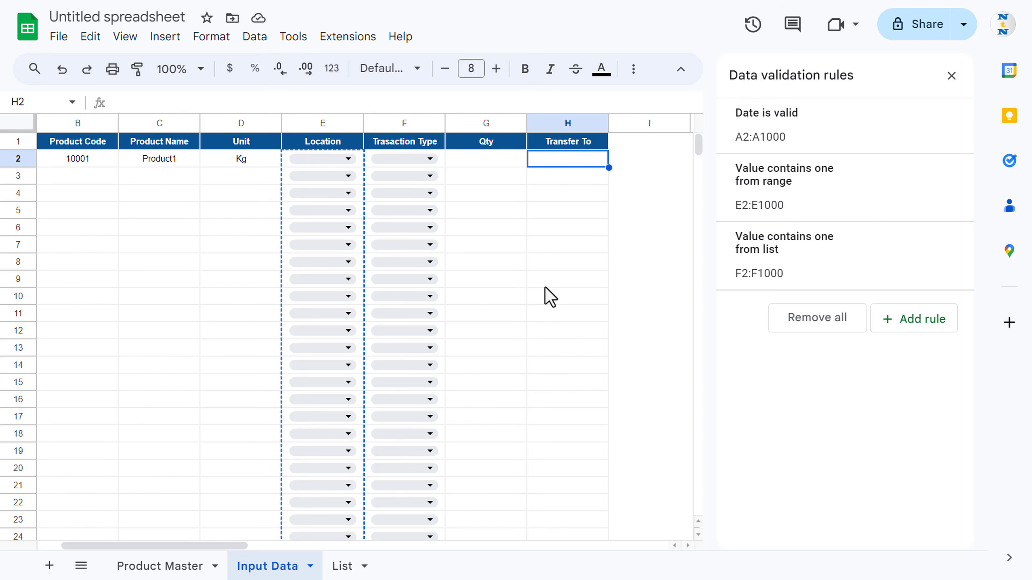
key("ctrl+v")
key("Left")
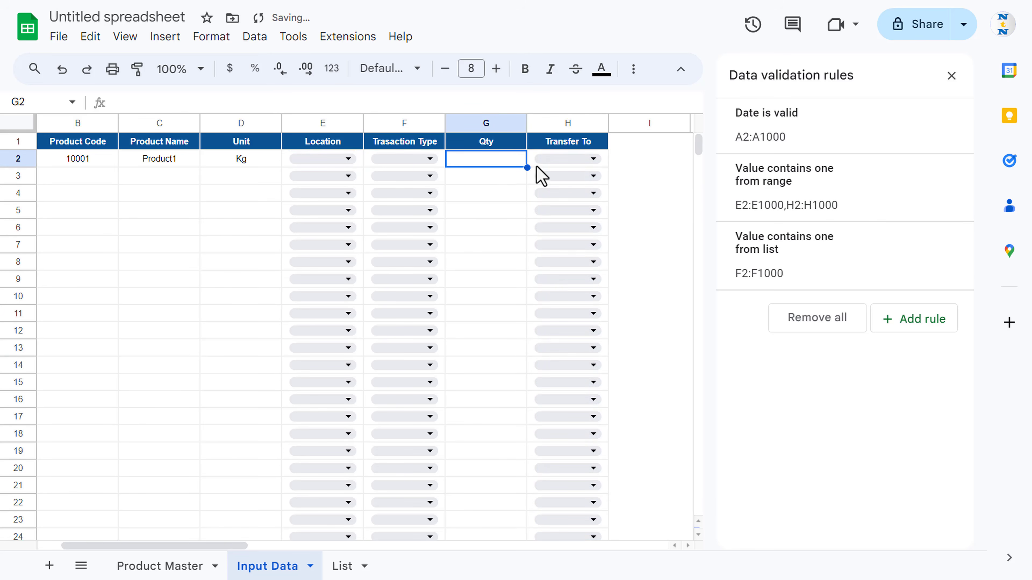
left_click(589, 162)
left_click(491, 165)
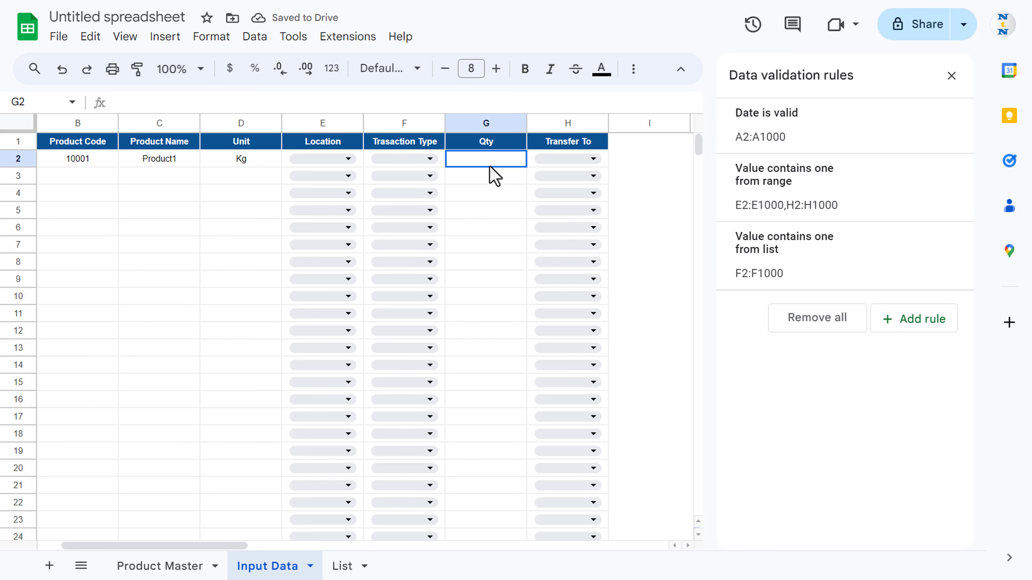
Review the sample transaction records filled in down the Input Data sheet.
left_click(184, 162)
left_click(74, 162)
key("Left")
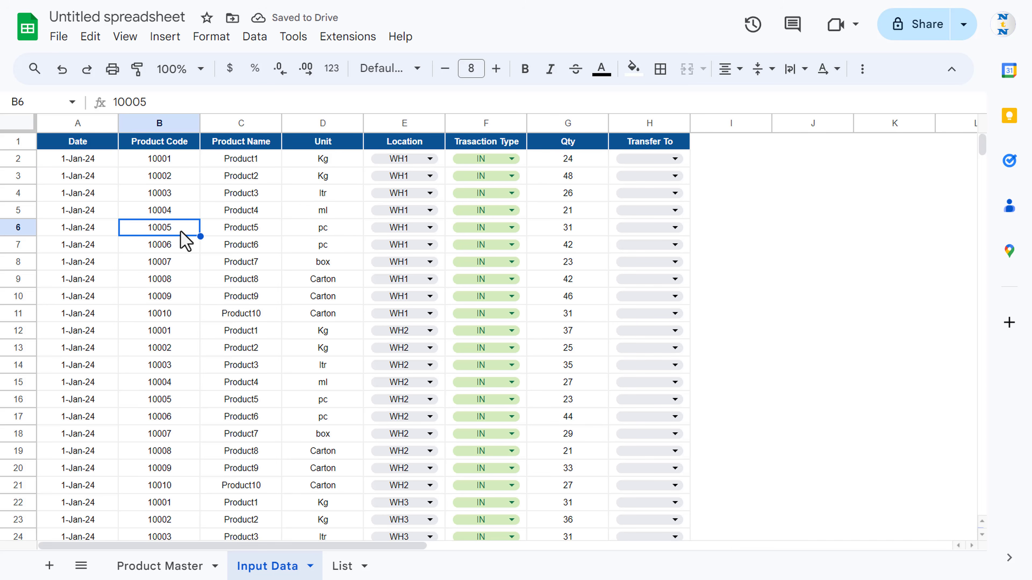
scroll(262, 311, "down", 6)
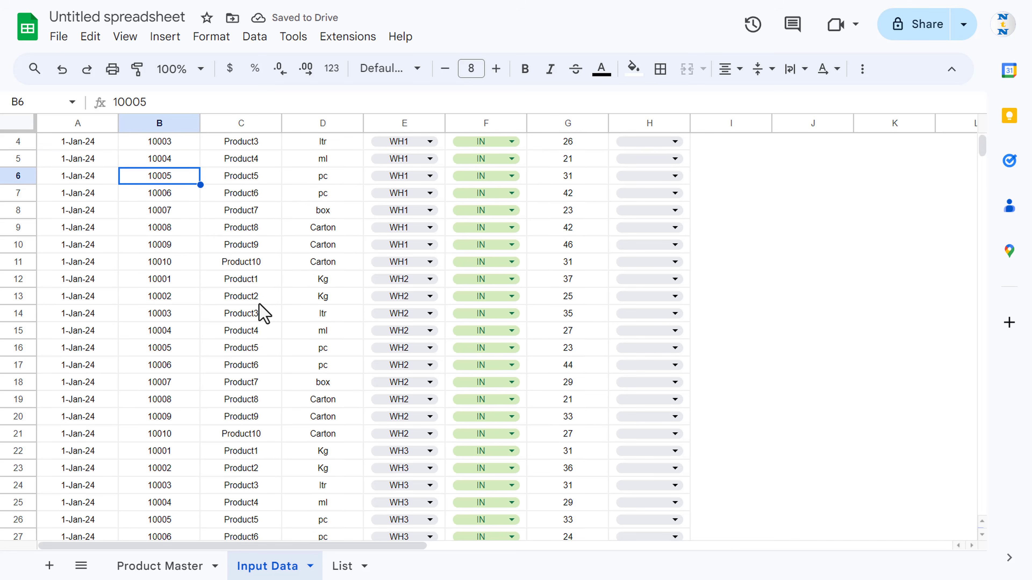
scroll(262, 310, "down", 7)
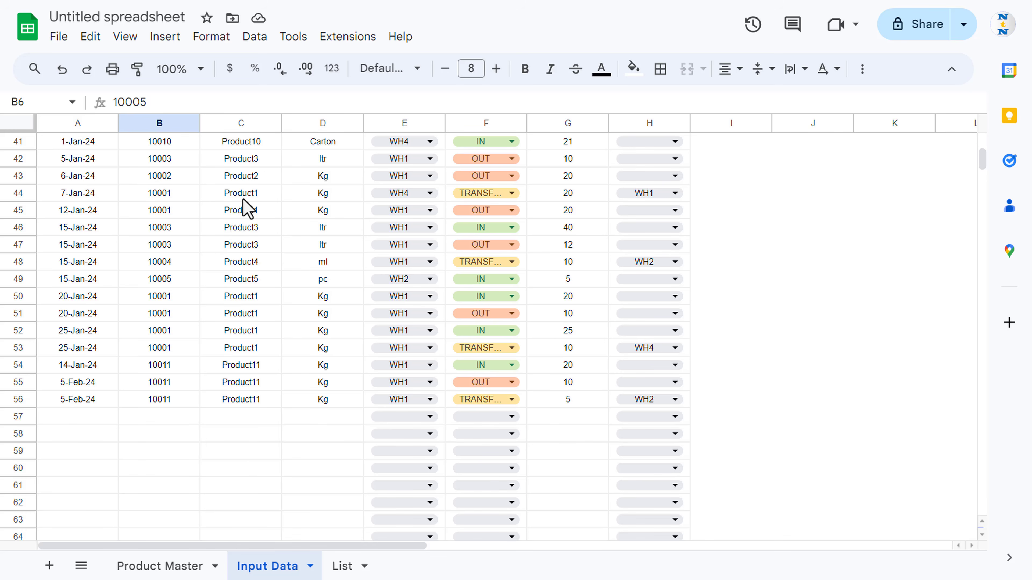
scroll(247, 208, "up", 13)
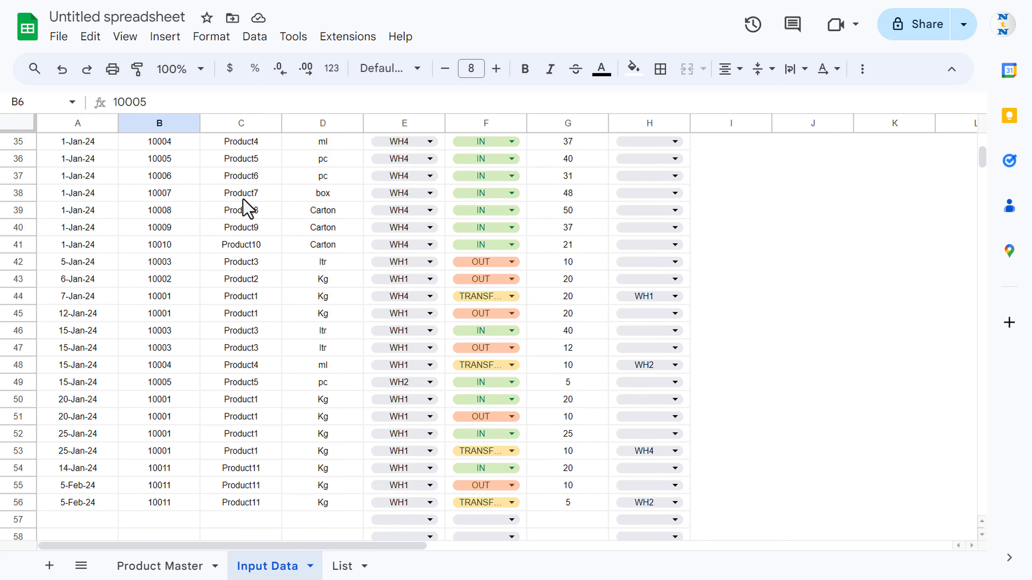
Add a new sheet named Summary and place it before Product Master as the first sheet.
left_click(54, 565)
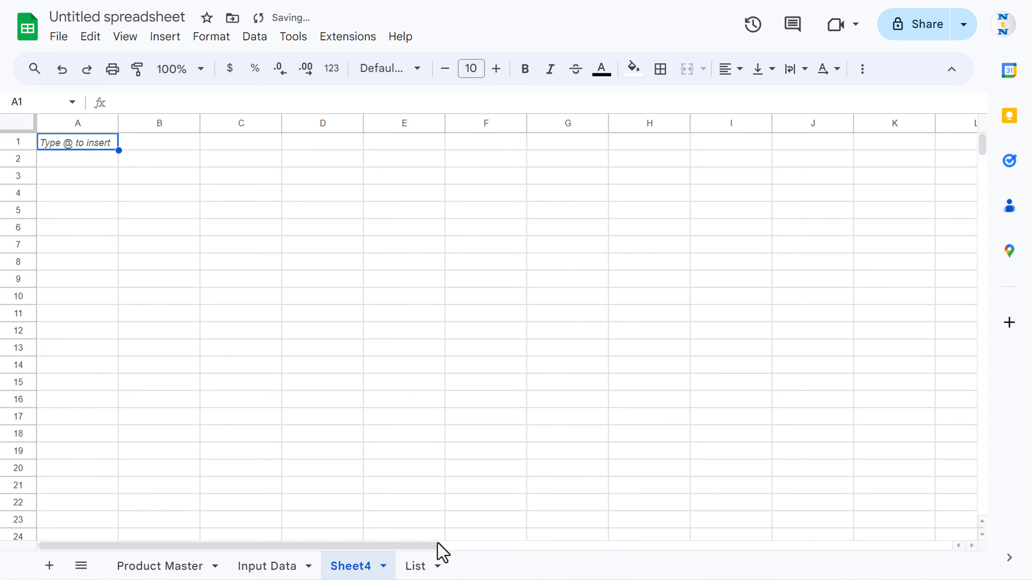
double_click(367, 566)
type("s")
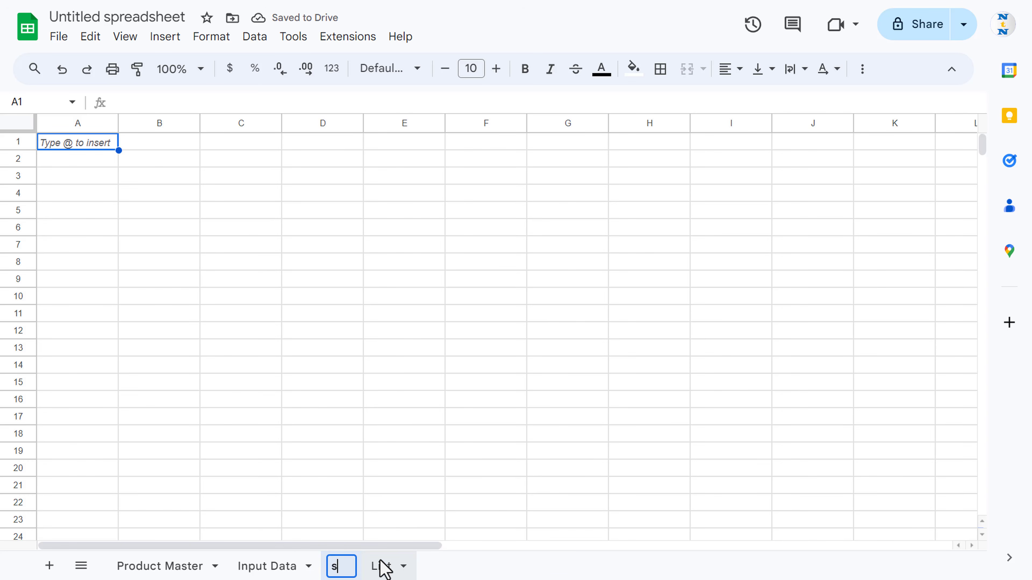
type("U")
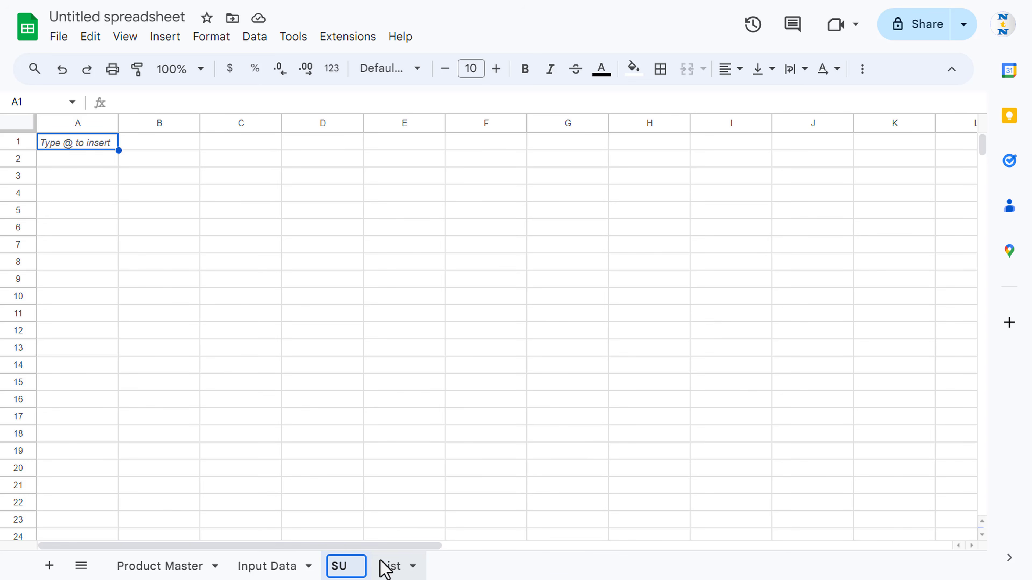
key("BackSpace")
type("ummary")
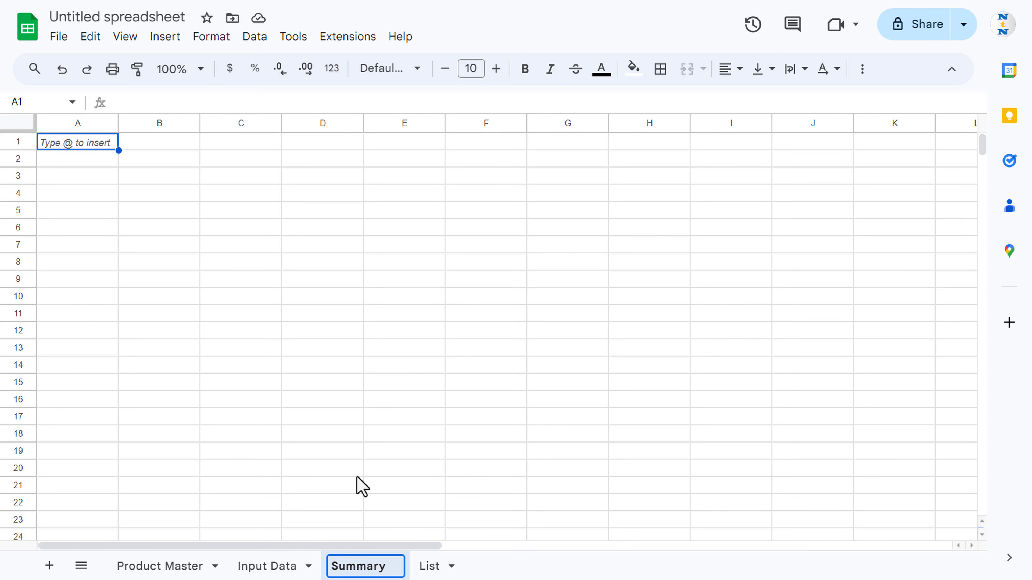
key("Return")
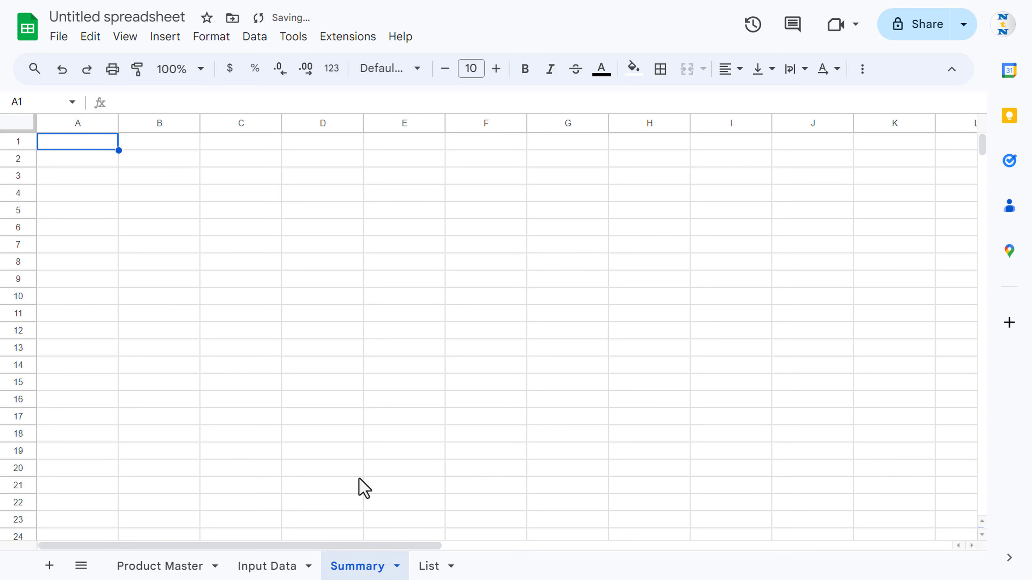
left_click_drag(353, 571, 146, 566)
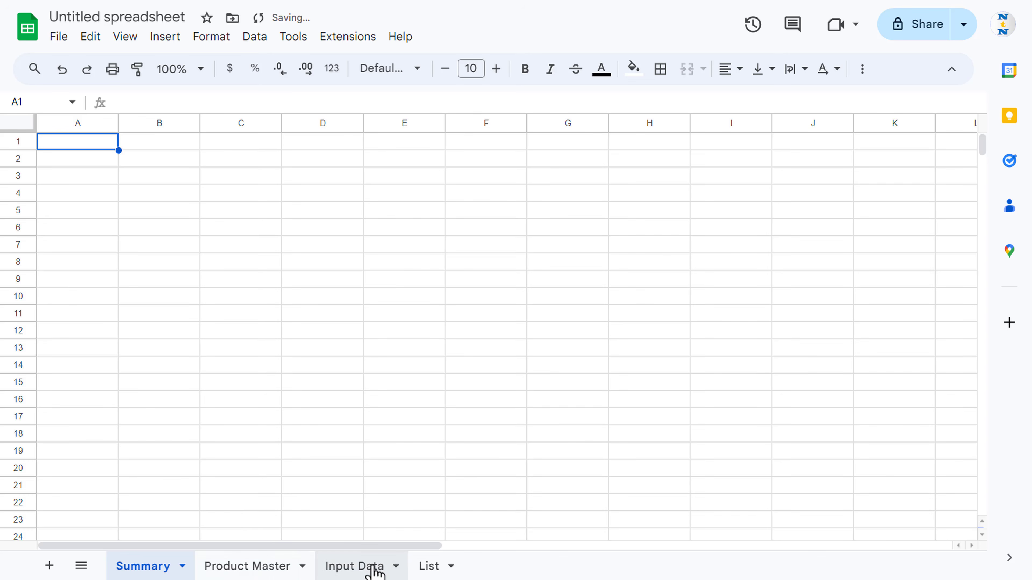
Enter the label Date in cell A3 of the Summary sheet.
left_click(174, 252)
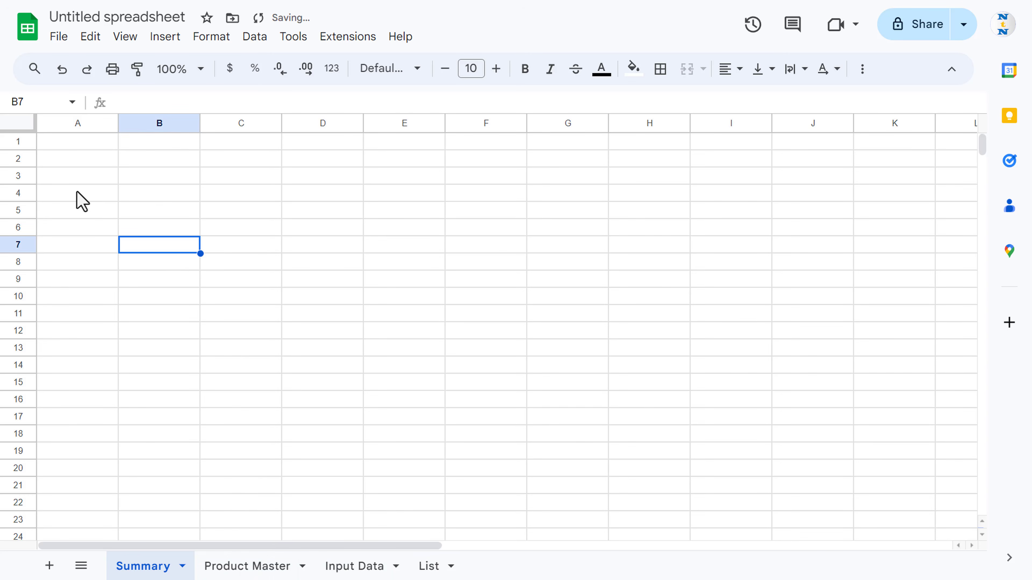
left_click(82, 176)
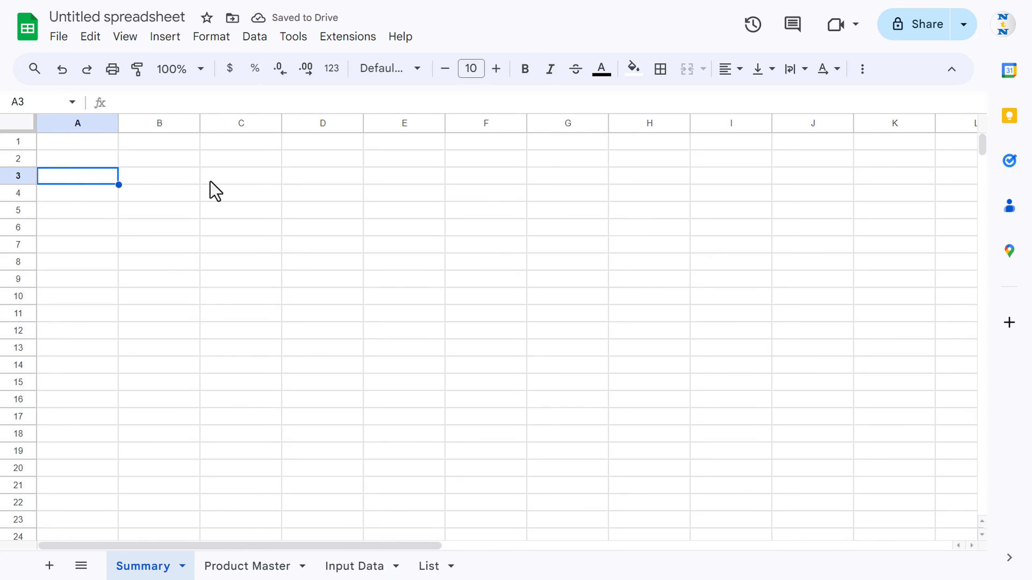
type("Date")
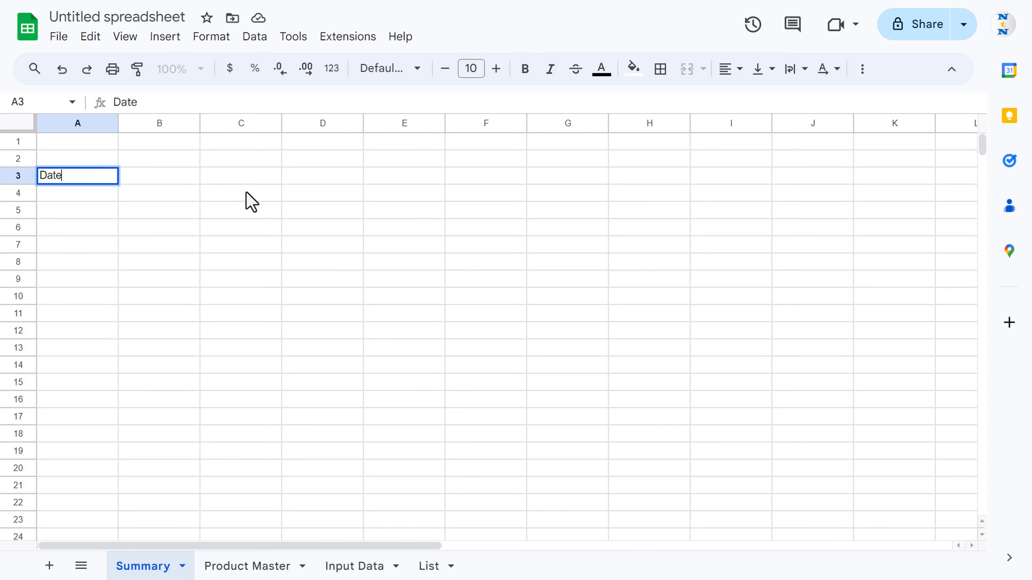
key("Tab")
Add a data validation rule to Summary cell B3 with the criteria Is valid date.
right_click(180, 178)
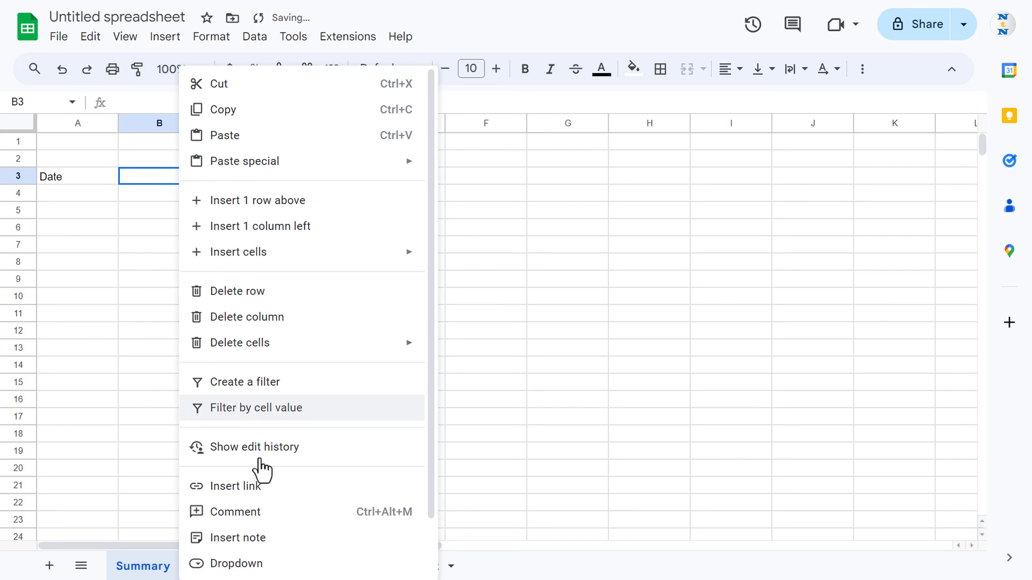
scroll(266, 483, "down", 1)
left_click(261, 503)
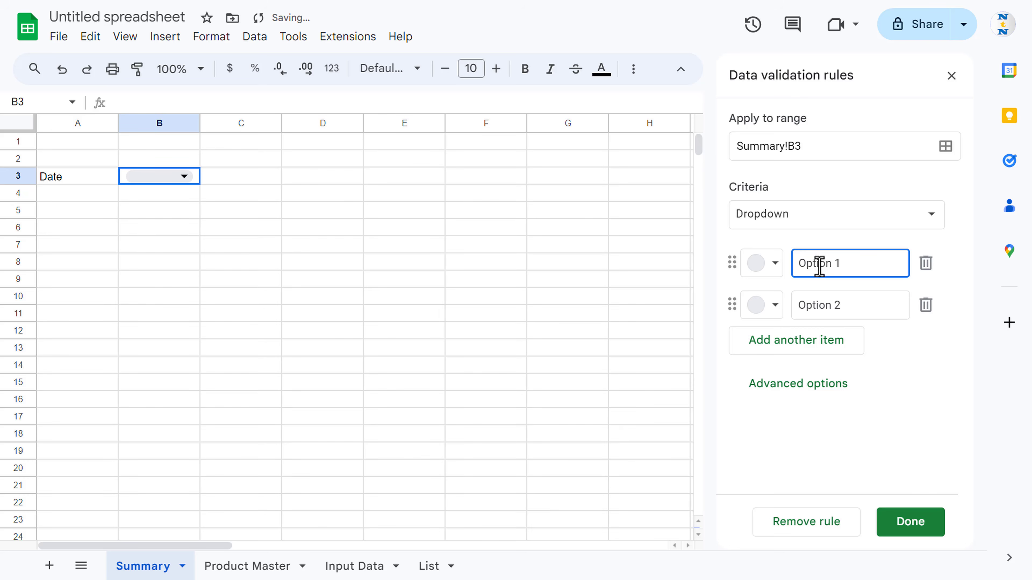
left_click(786, 221)
left_click(835, 425)
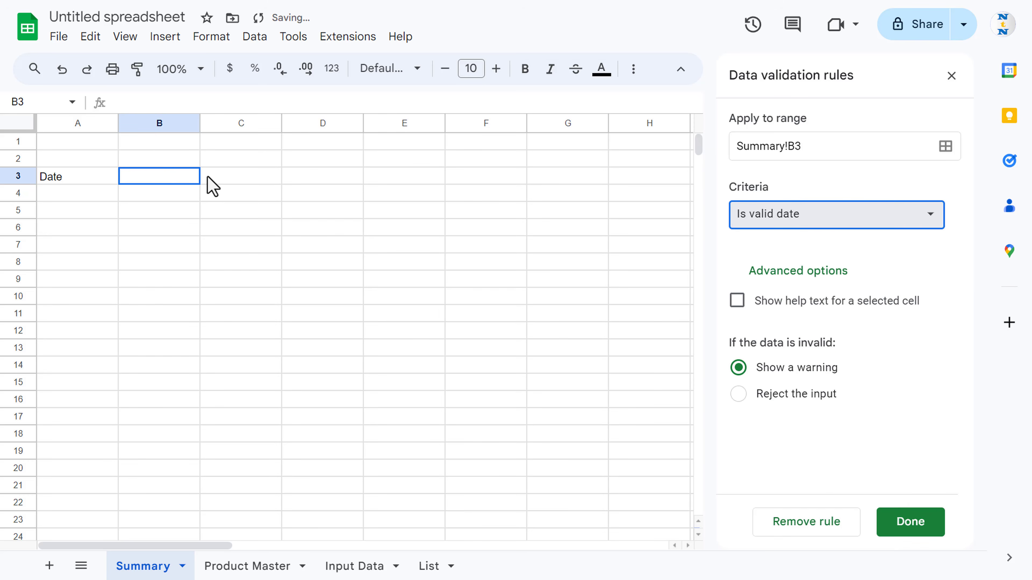
double_click(158, 177)
left_click(256, 179)
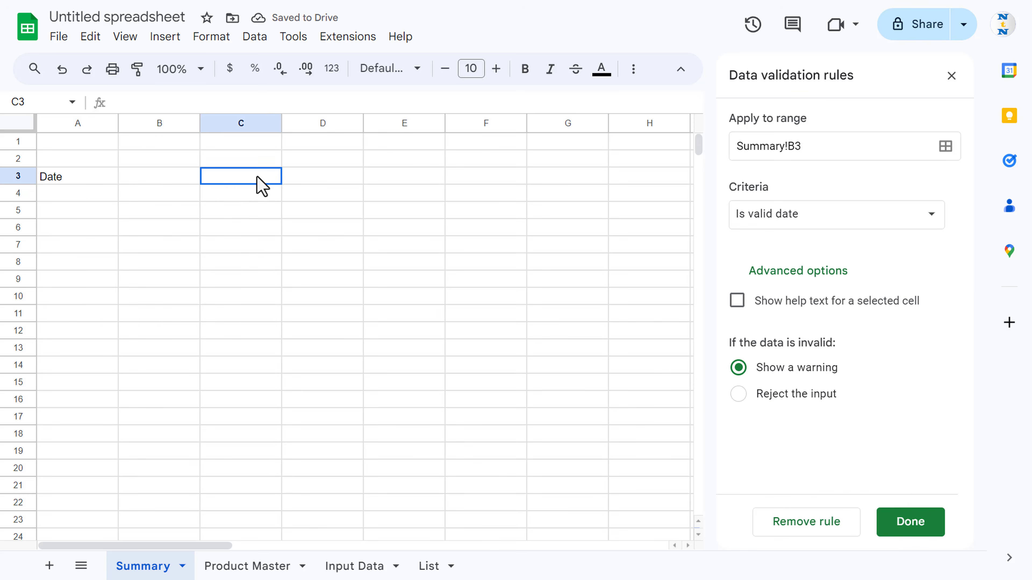
left_click(73, 176)
left_click(951, 75)
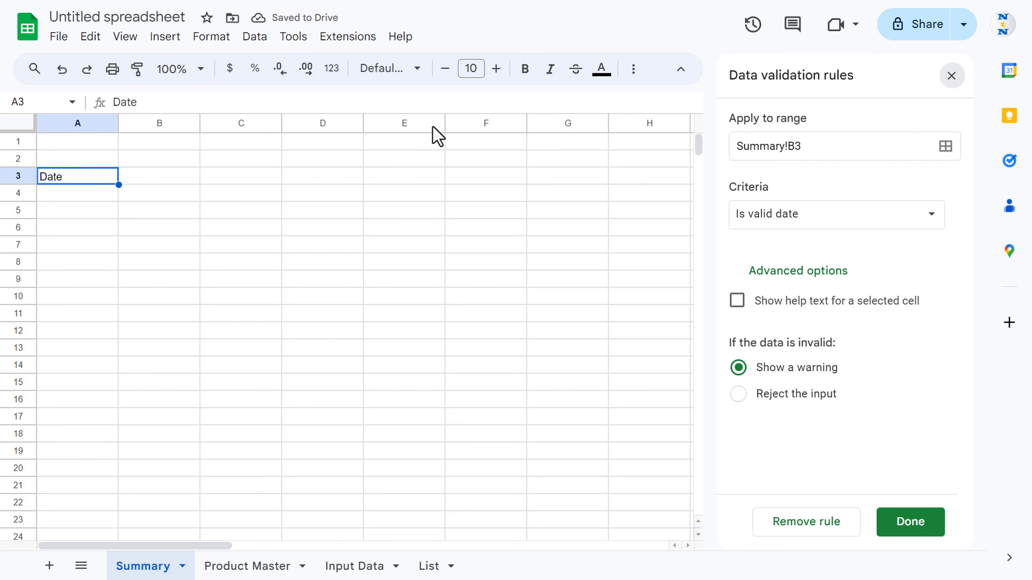
Hide the gridlines on the Summary sheet.
left_click(163, 37)
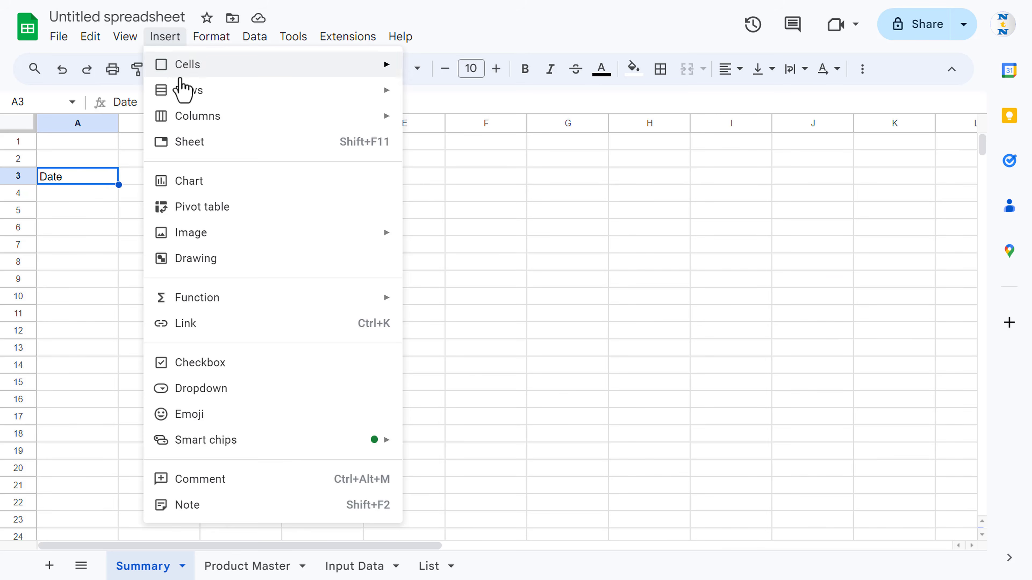
left_click(121, 38)
mouse_move(167, 68)
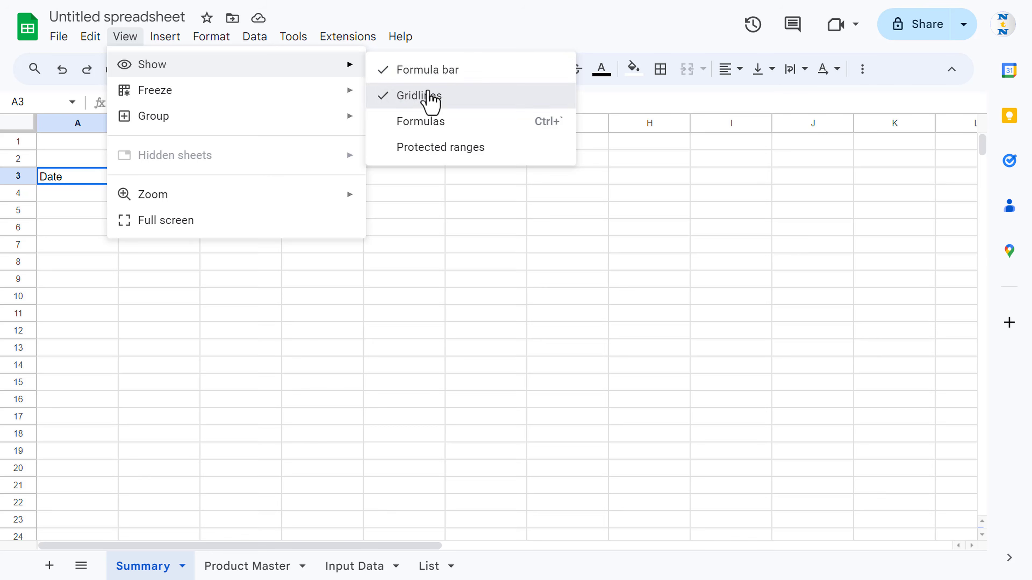
left_click(427, 96)
Align cells A3:B3 to the center horizontally and to the middle vertically.
left_click_drag(101, 185, 173, 182)
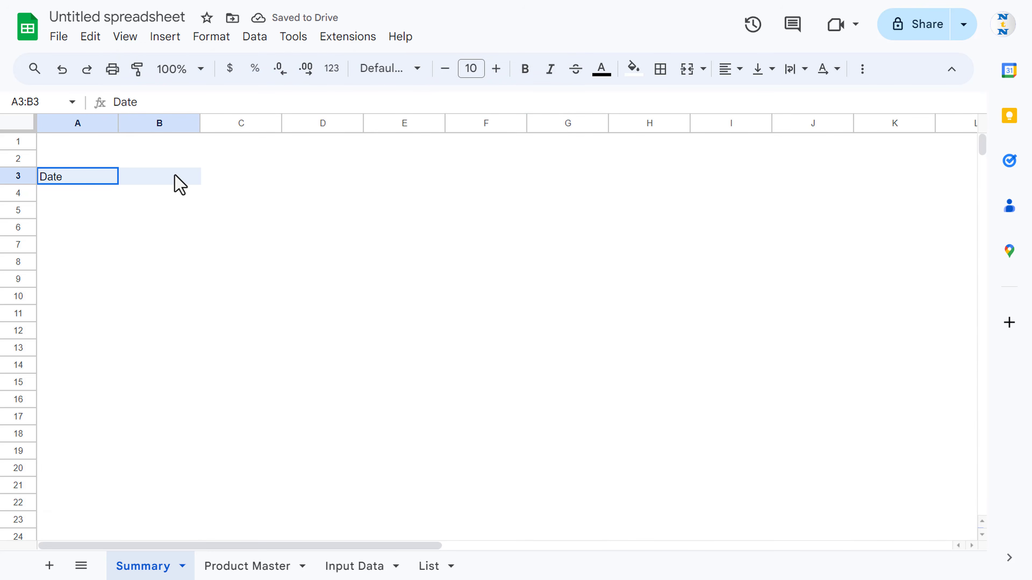
left_click(735, 71)
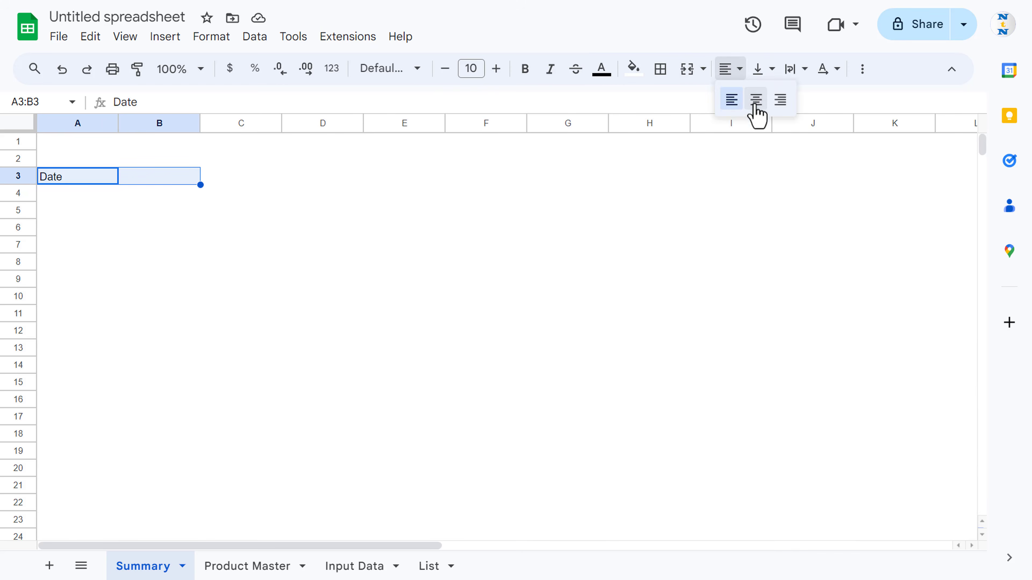
left_click(756, 100)
left_click(763, 69)
left_click(788, 100)
Give the Date label in A3 an orange fill and white text.
key("shift+Left")
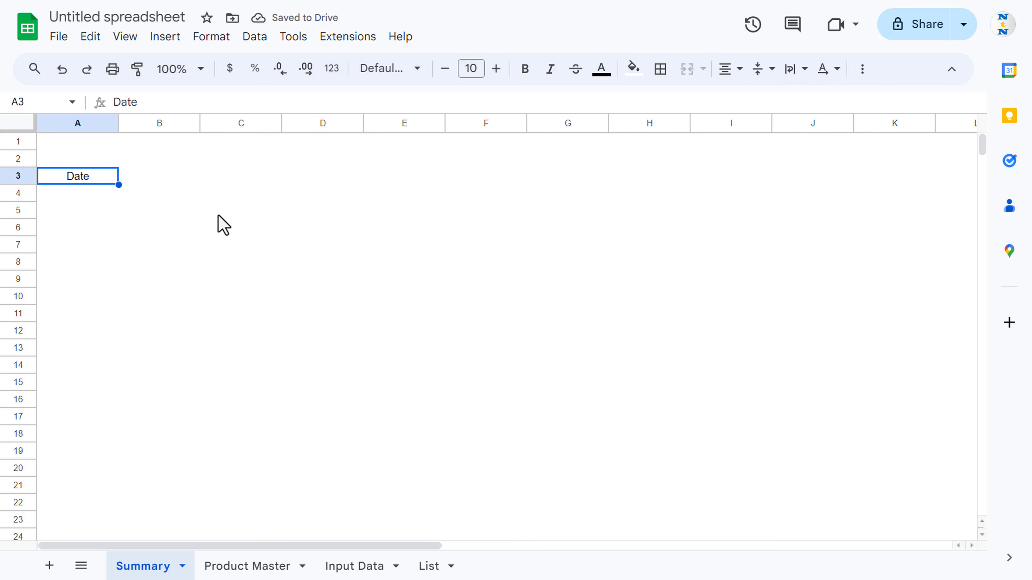
left_click(633, 68)
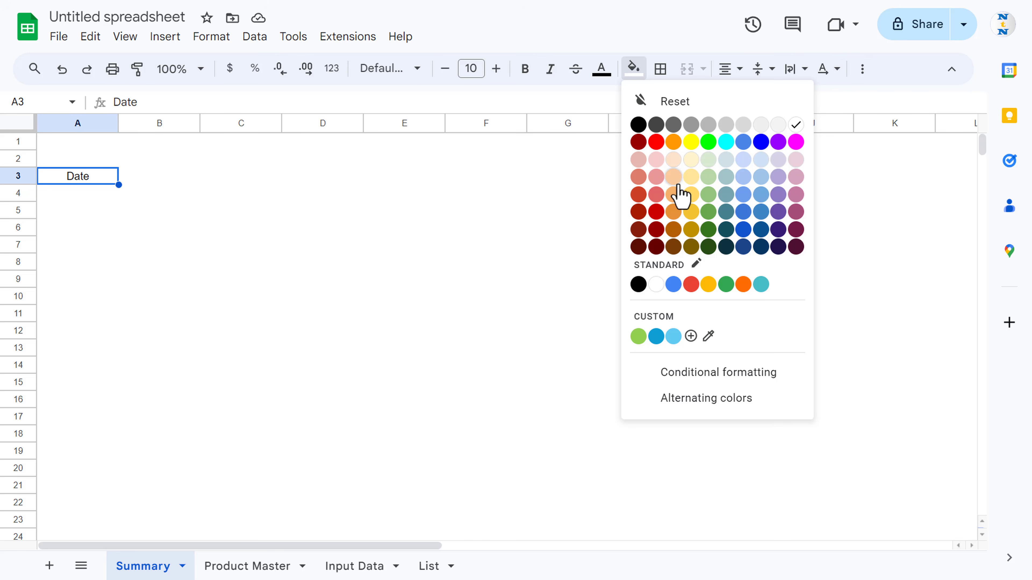
left_click(673, 142)
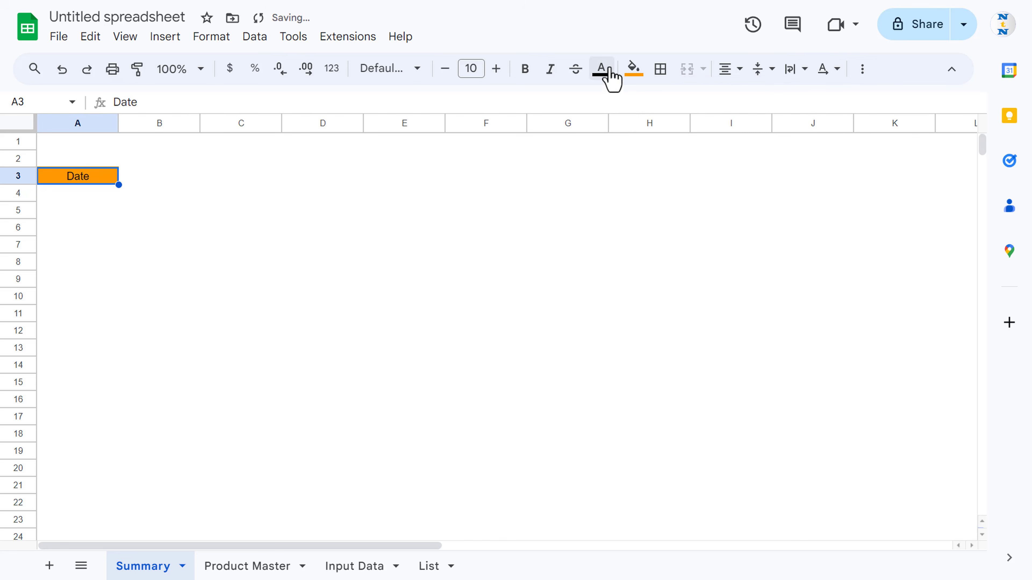
left_click(601, 68)
left_click(764, 127)
Fill the date input cell B3 on the Summary sheet with light orange.
left_click(151, 178)
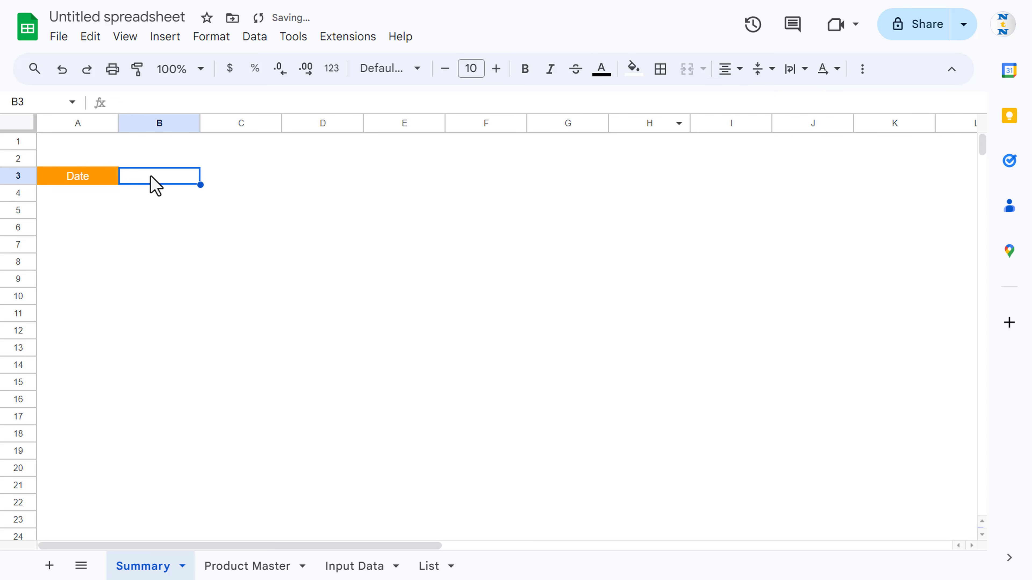
left_click(634, 69)
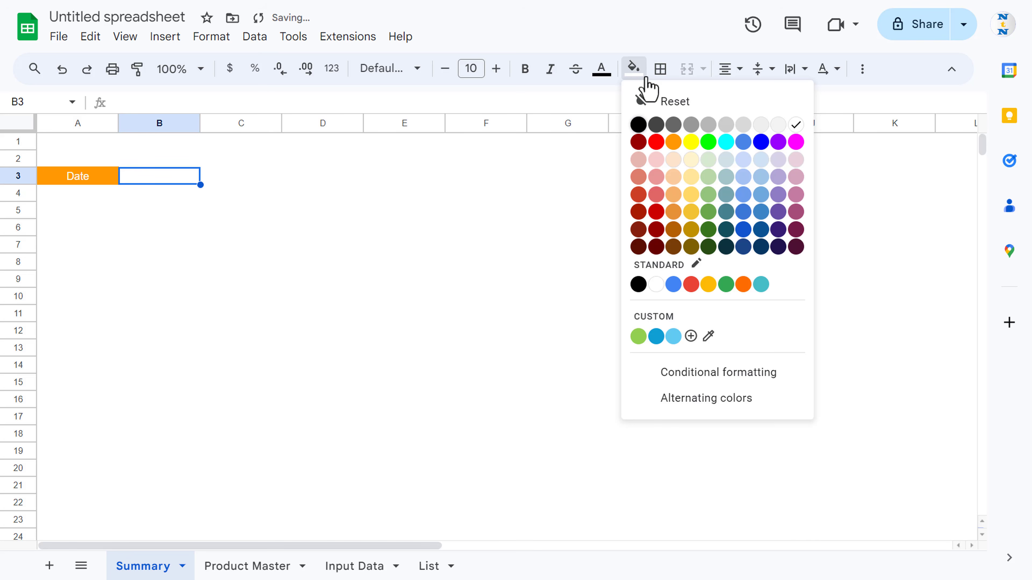
left_click(673, 159)
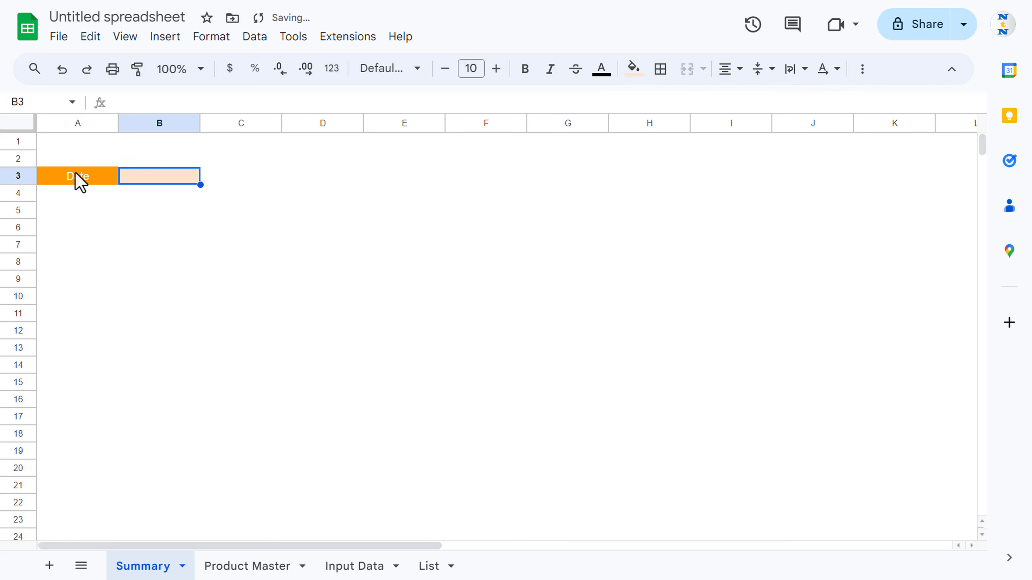
Apply orange medium-thickness borders around and between all cells in A3:B3.
left_click_drag(76, 179, 187, 184)
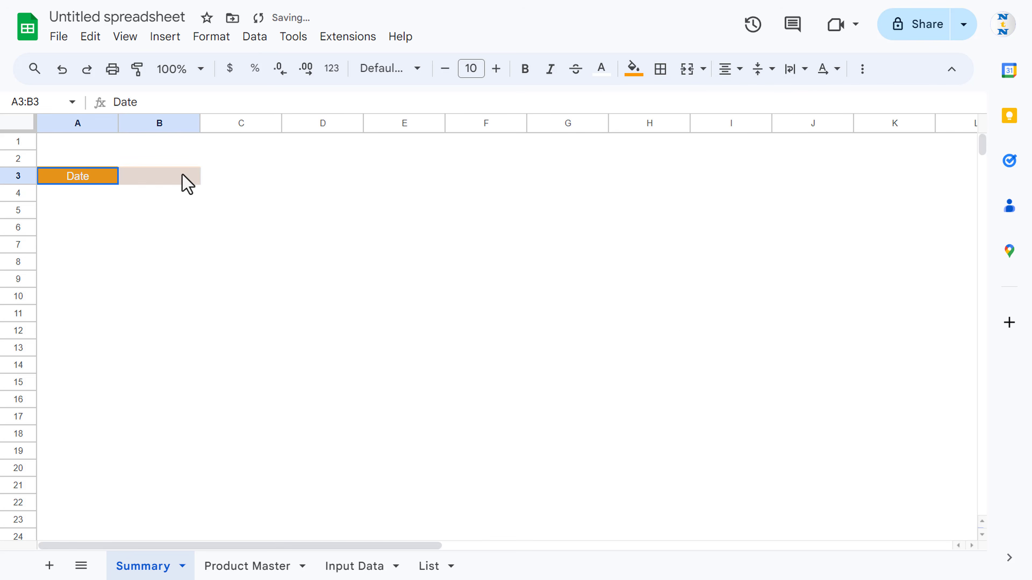
left_click(661, 73)
left_click(817, 106)
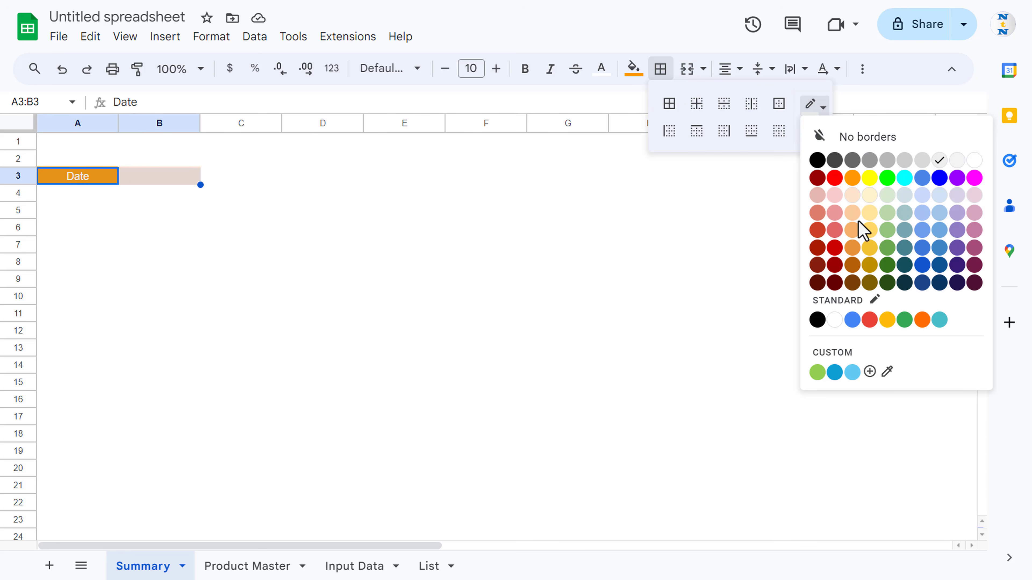
left_click(852, 178)
left_click(815, 127)
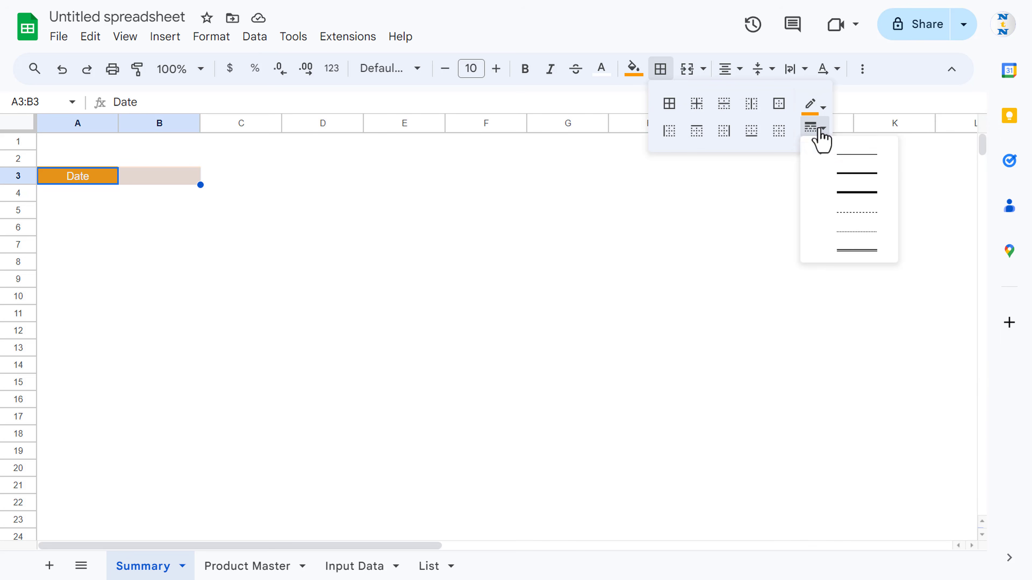
left_click(859, 180)
left_click(669, 104)
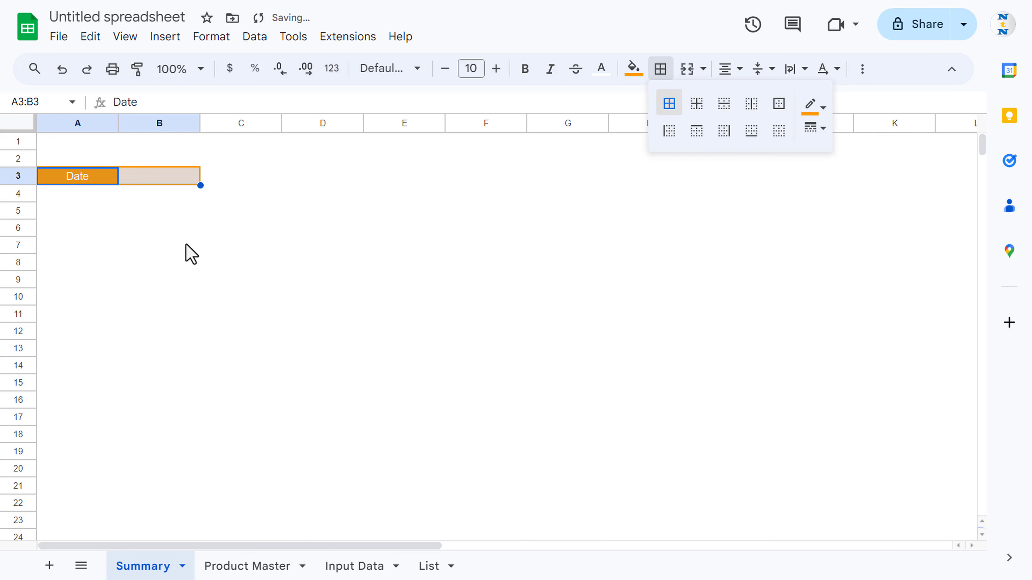
left_click(186, 250)
Enter the date 2/5/2024 in cell B3 using its calendar picker.
double_click(165, 178)
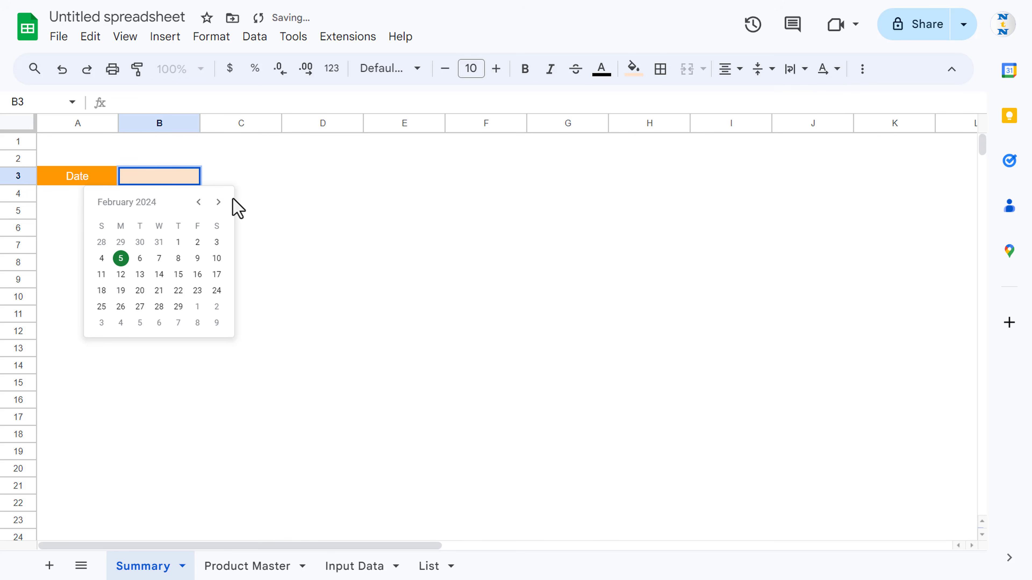
left_click(122, 259)
left_click(237, 231)
left_click(169, 179)
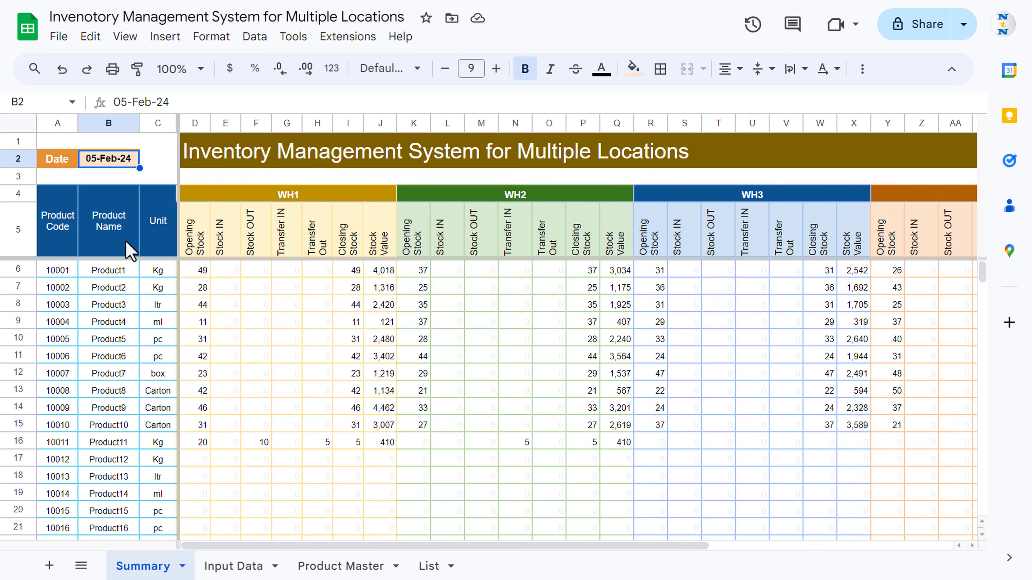
Enter the headers Product Code, Product Name and Unit in A5:C5, and the warehouse header WH1 in D4.
left_click(124, 240)
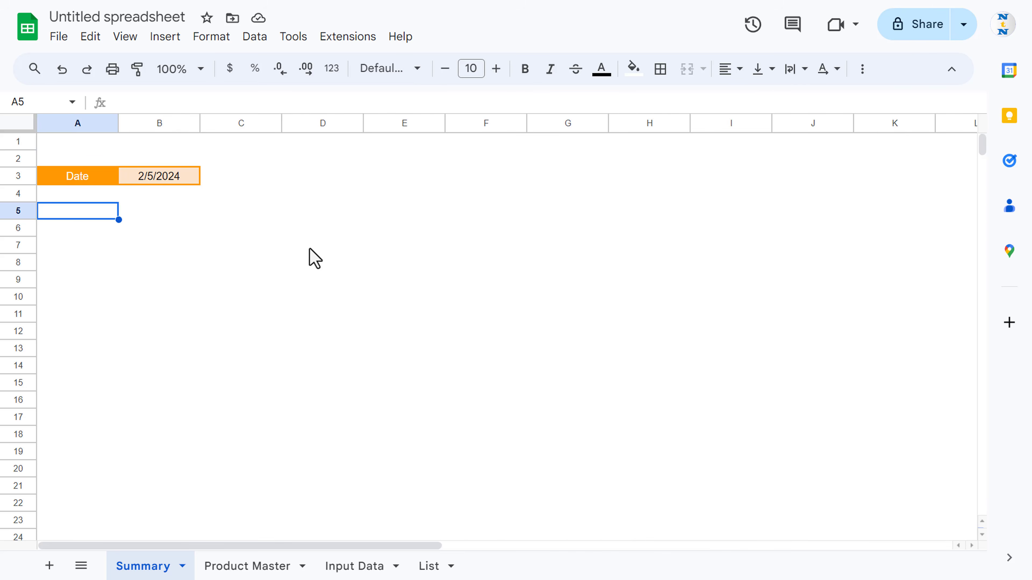
type("Product Code")
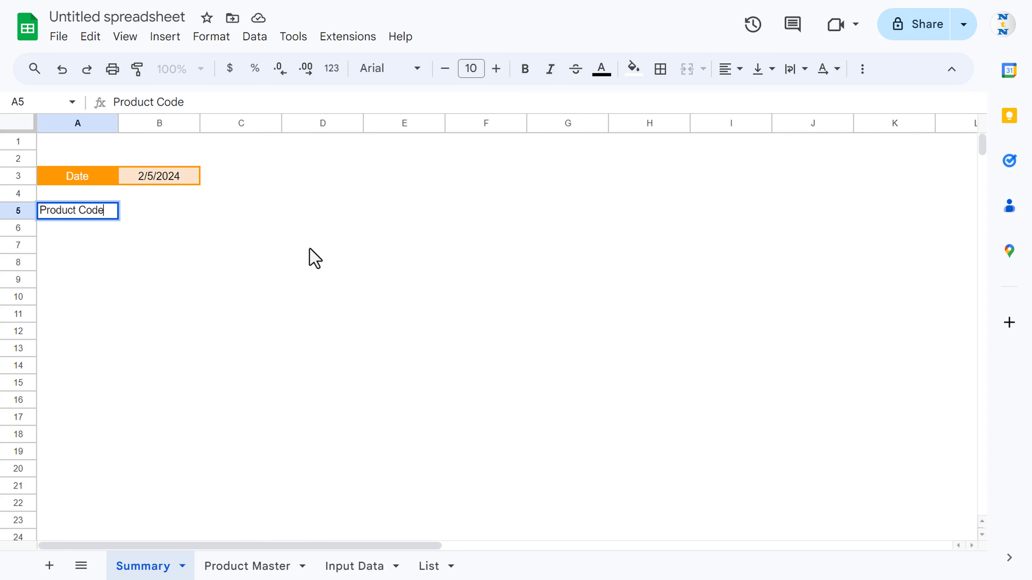
key("Tab")
type("Pr")
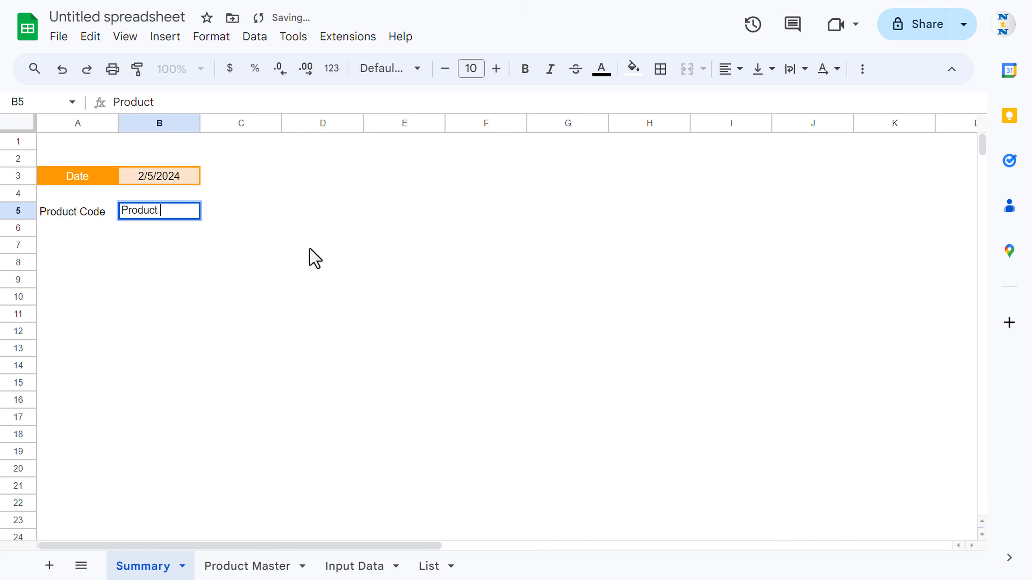
type("oduct Name")
key("Tab")
type("Unit")
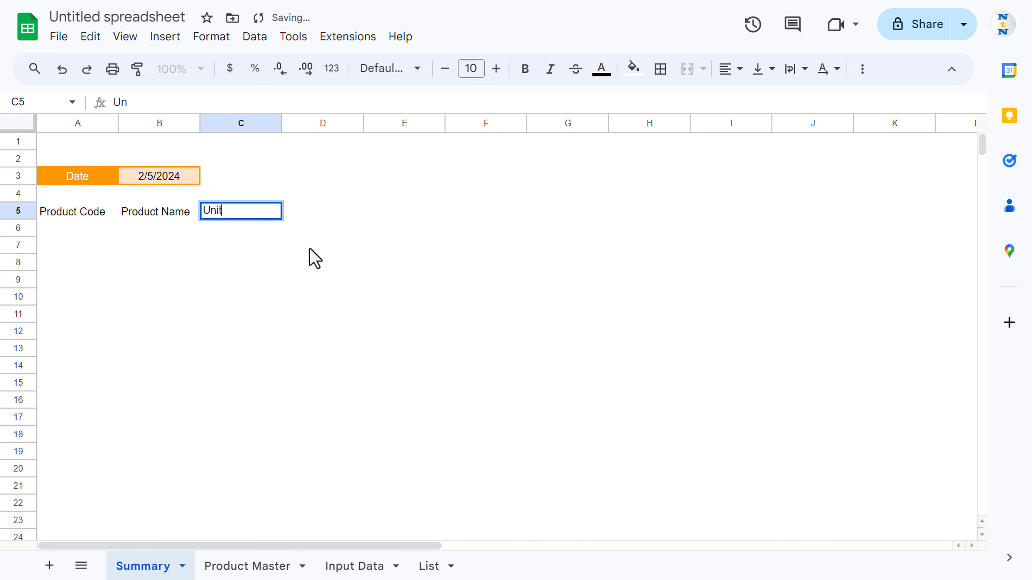
key("Tab")
key("Up")
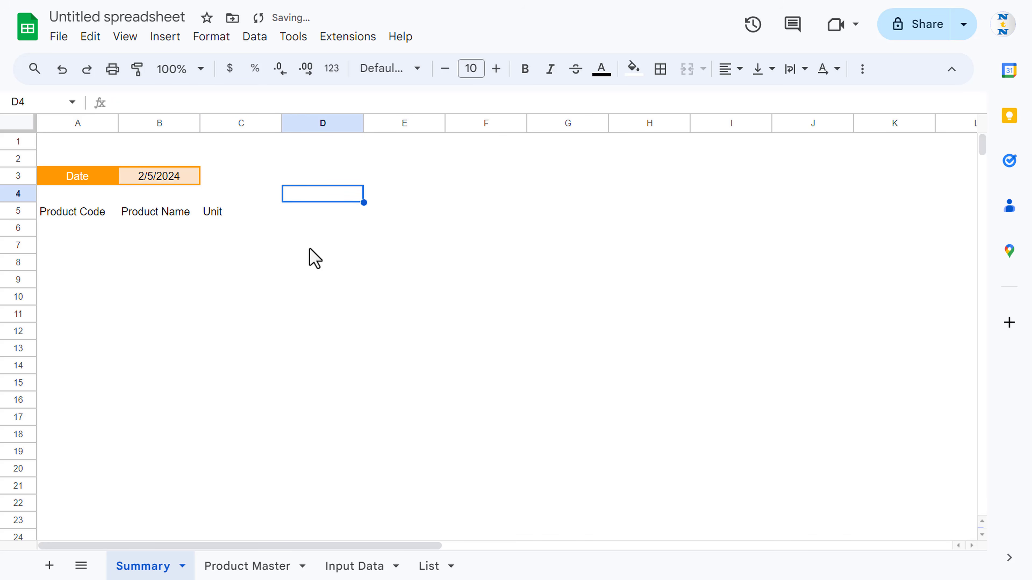
type("WH1")
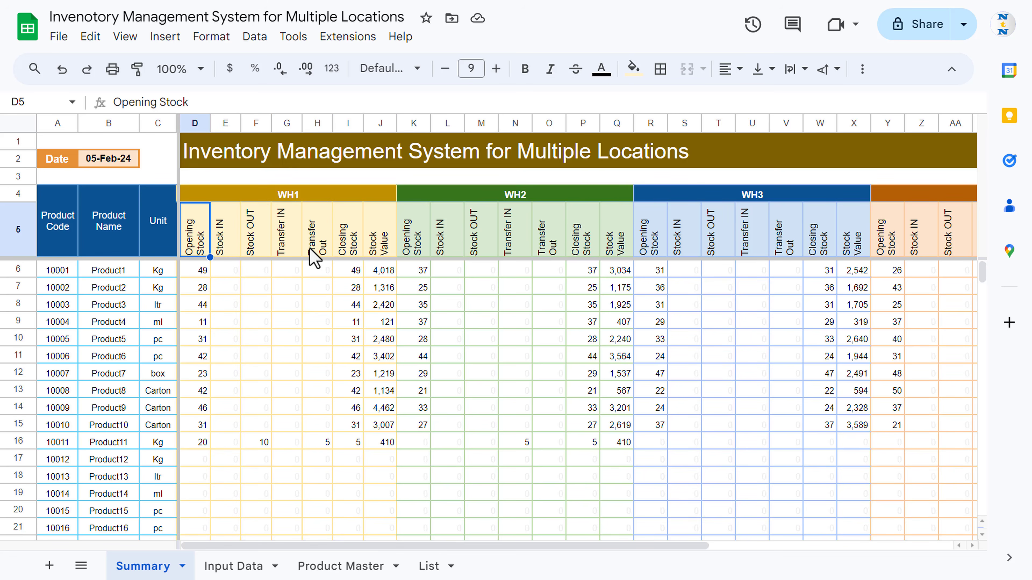
Copy the WH1 column headers D5:J5 from the finished inventory file and paste them into D5:J5 of the new Summary sheet.
key("shift+Right")
key("shift+Right")
key("shift+Right")
key("shift+Right")
key("shift+Right")
key("shift+Right")
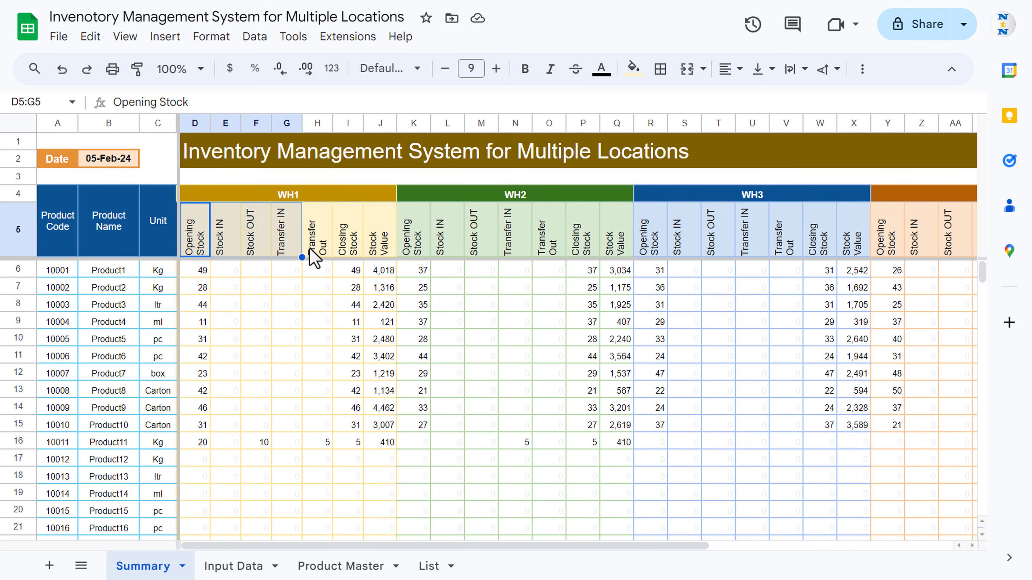
key("ctrl+c")
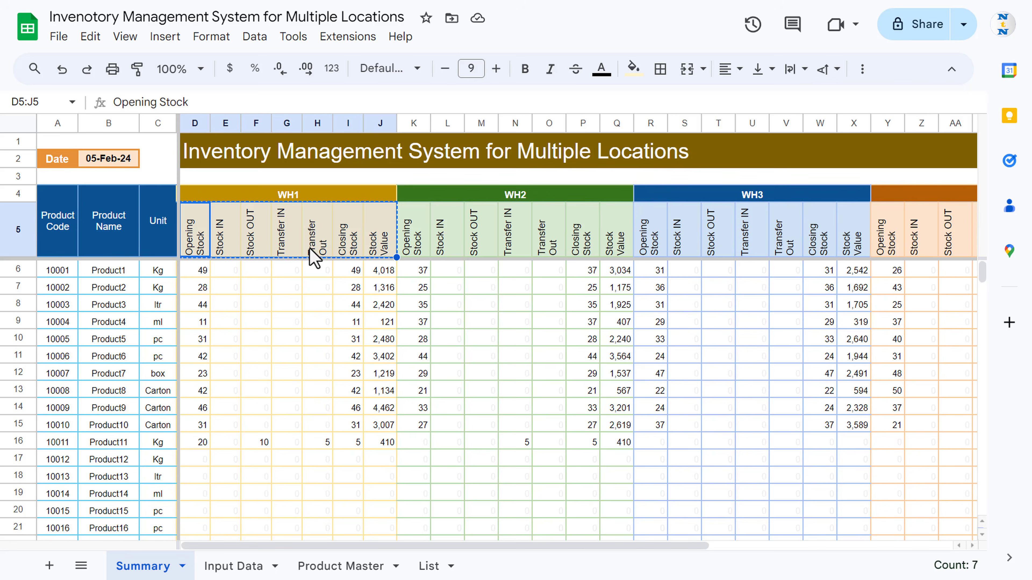
key("ctrl+Tab")
key("ctrl+v")
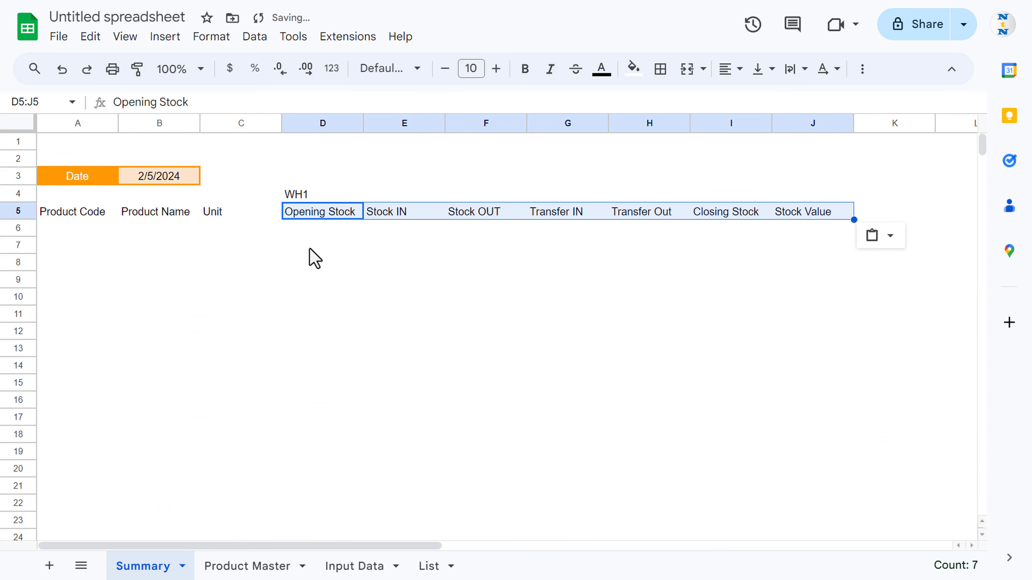
Go through the column headers in row 5, from Opening Stock to Stock Value and back to Product Code.
key("Up")
key("Down")
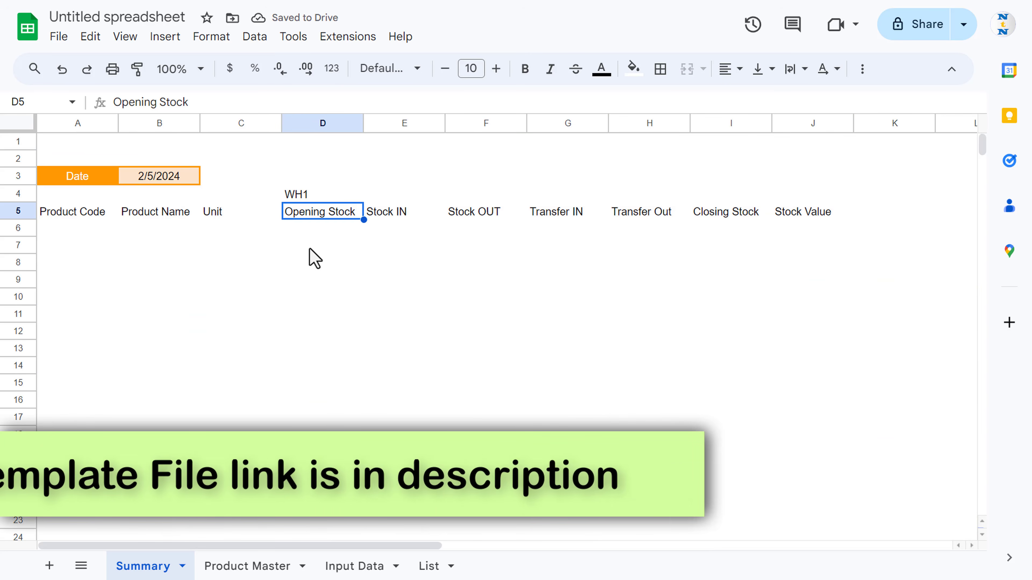
key("Right")
key("Right")
key("Right")
key("Right")
key("Right")
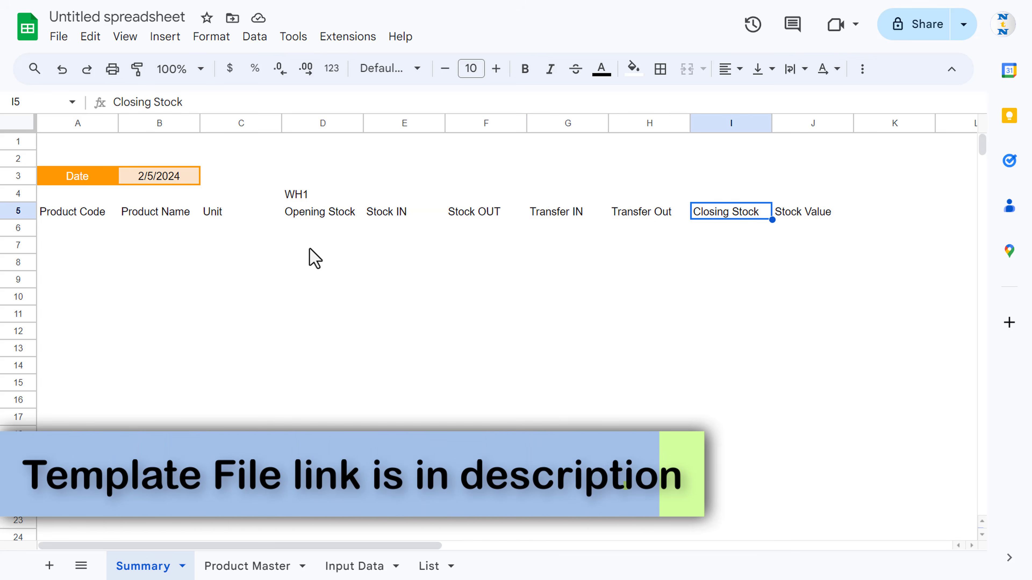
key("Right")
key("ctrl+Left")
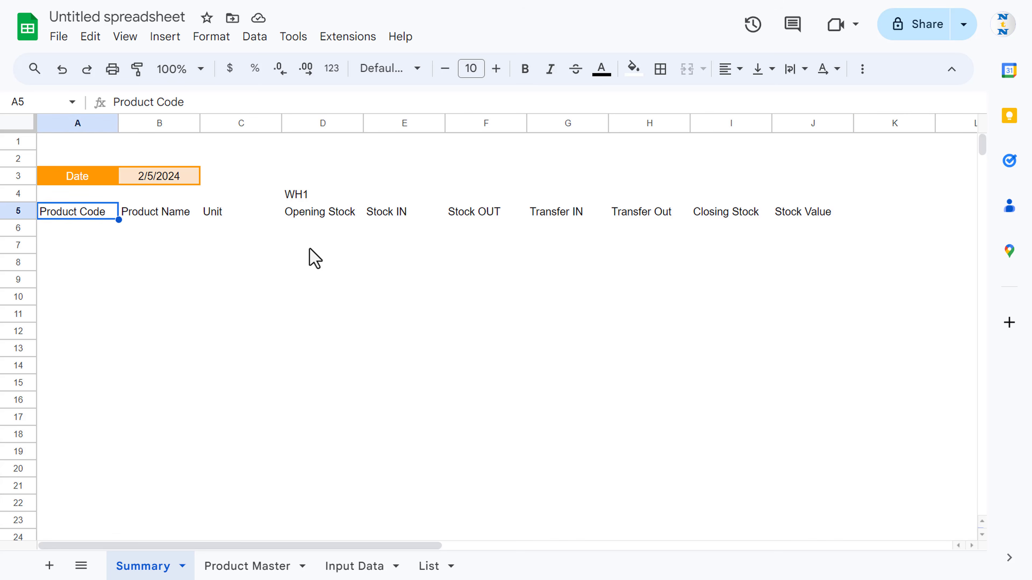
key("Right")
key("Left")
key("ctrl+shift+Right")
key("shift+Left")
key("shift+Left")
key("shift+Left")
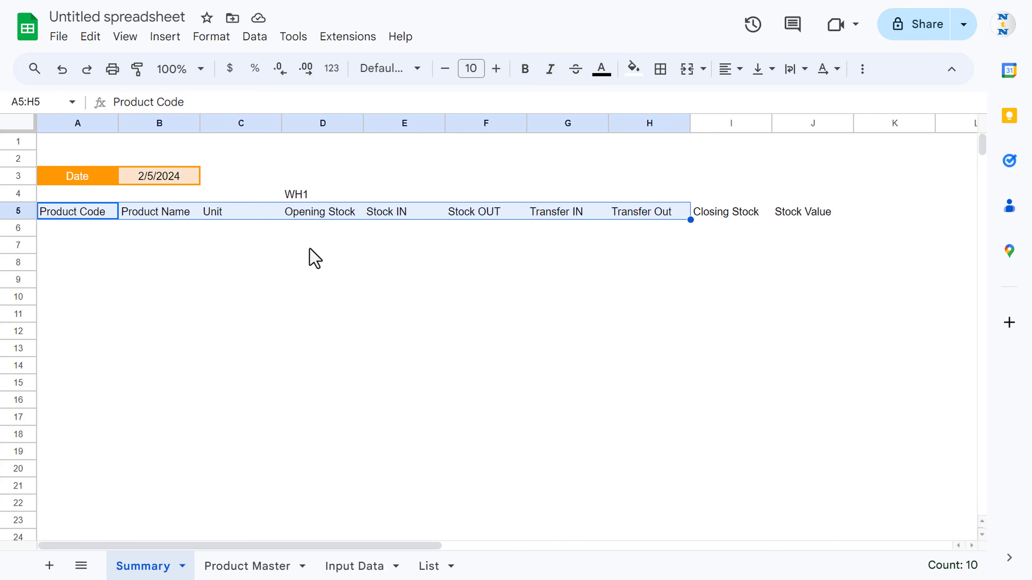
Insert one row above row 4 on the Summary sheet.
left_click(12, 191)
right_click(12, 191)
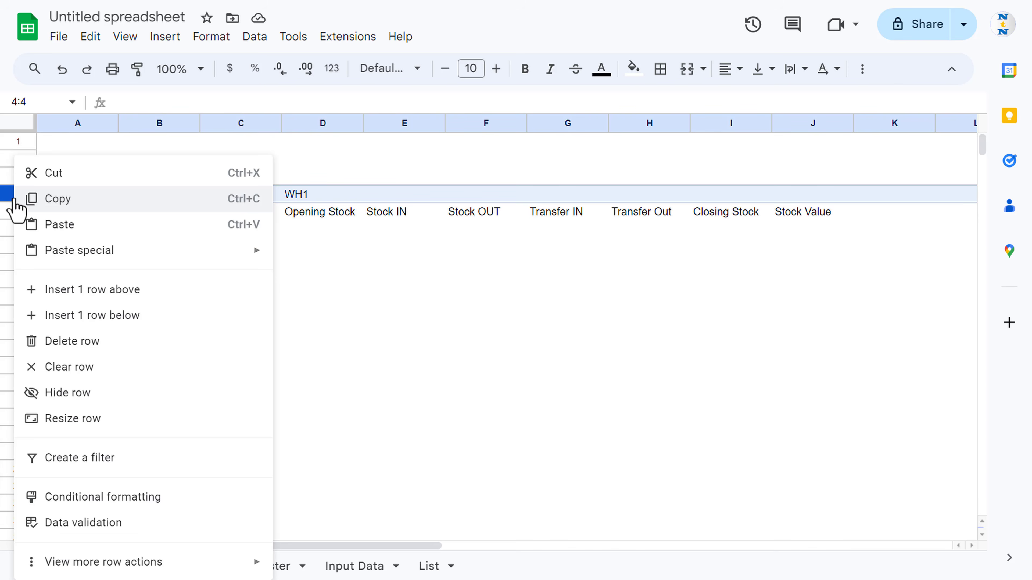
left_click(103, 290)
Merge the Product Code header across A5:A6 and the Product Name header across B5:B6.
left_click(102, 234)
key("shift+Up")
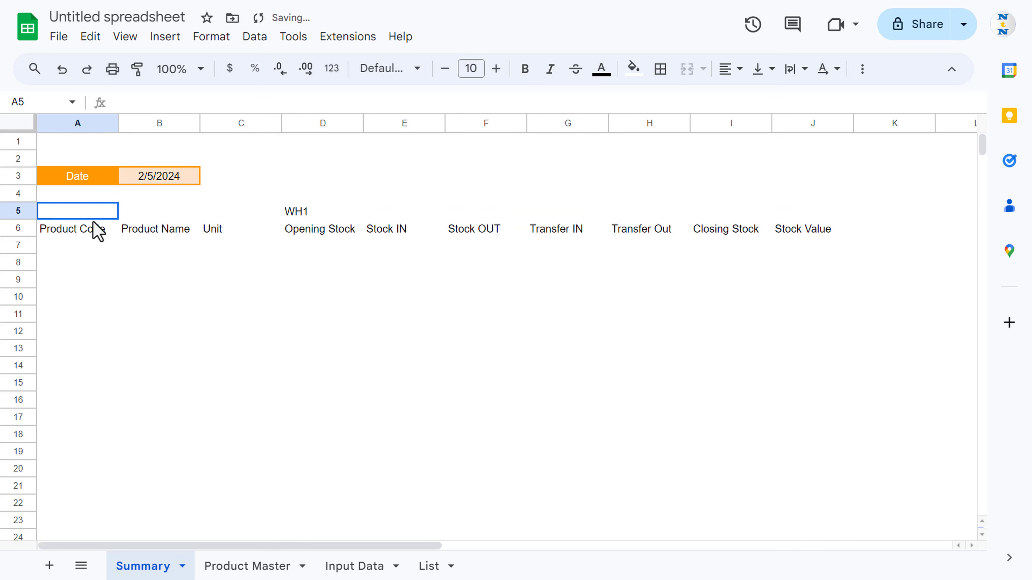
left_click(687, 69)
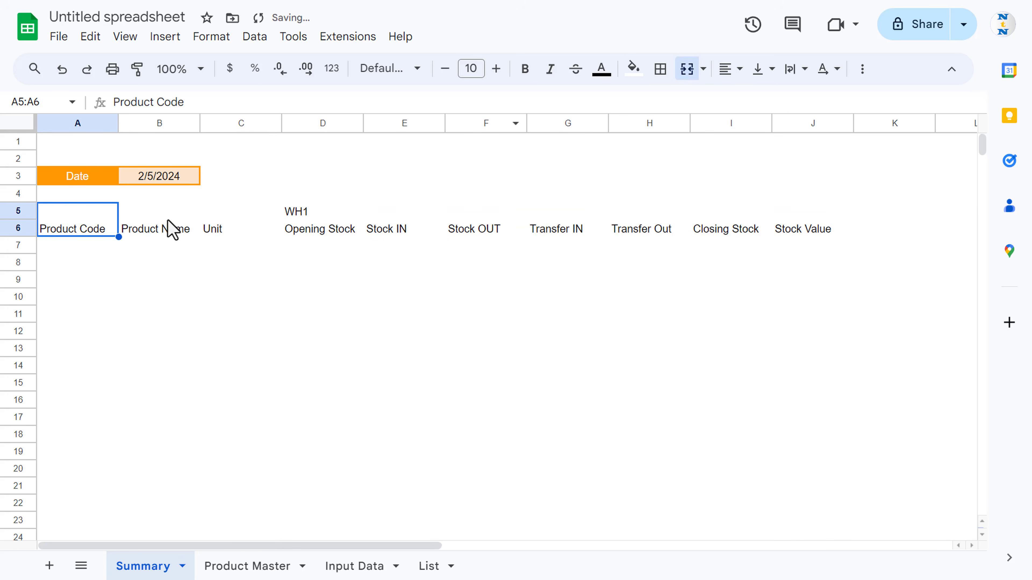
left_click(172, 230)
key("shift+Up")
left_click(686, 69)
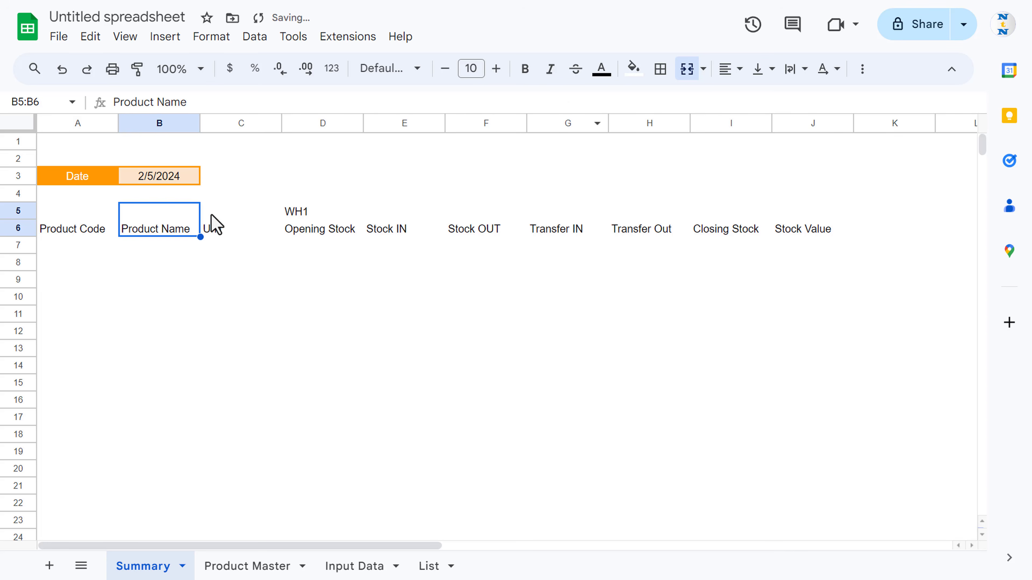
Merge the Unit header across C5:C6 and the WH1 header across D5:J5.
left_click(215, 224)
key("shift+Up")
left_click(726, 70)
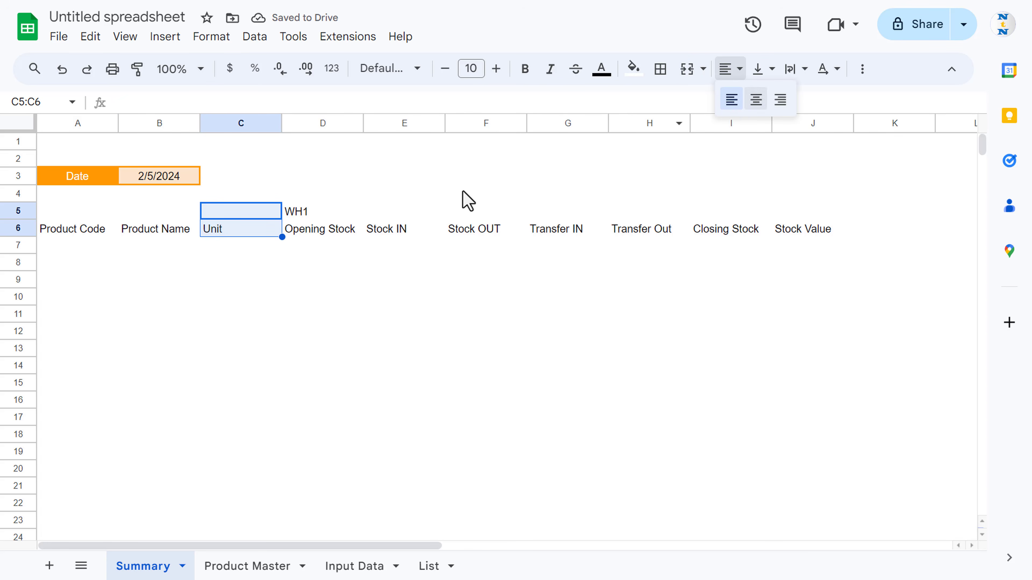
left_click(731, 100)
left_click(687, 70)
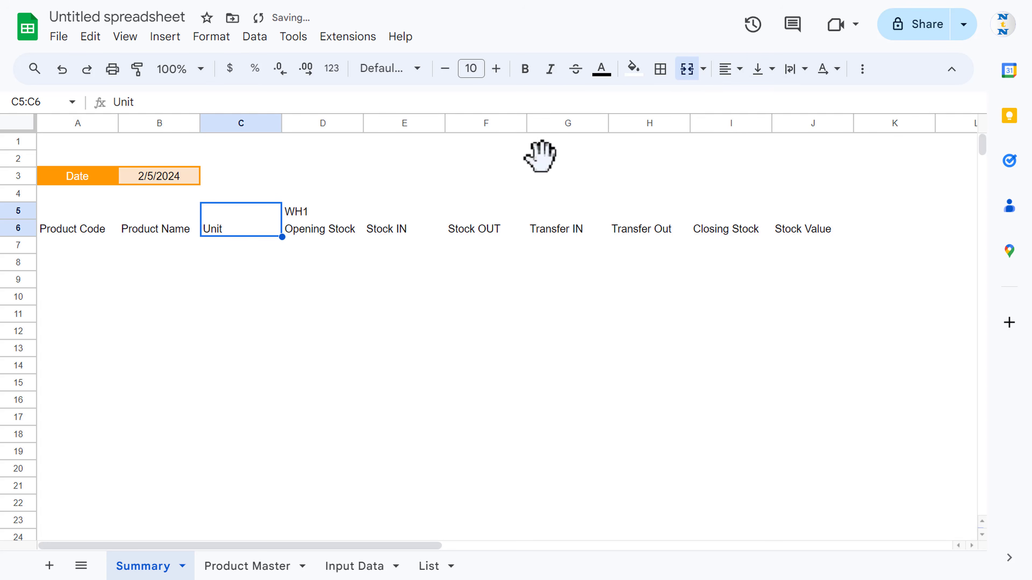
left_click_drag(314, 214, 802, 221)
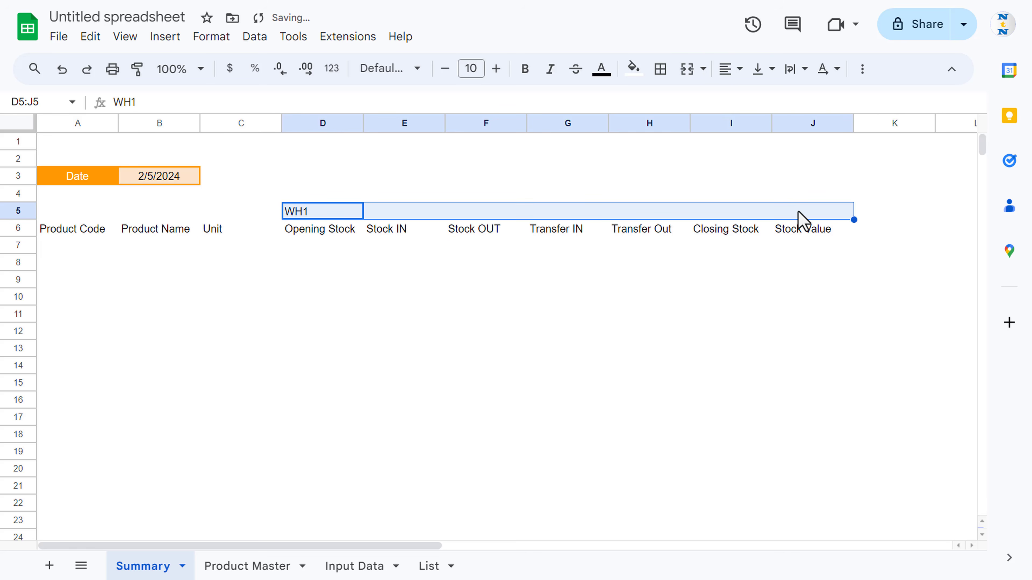
left_click(687, 69)
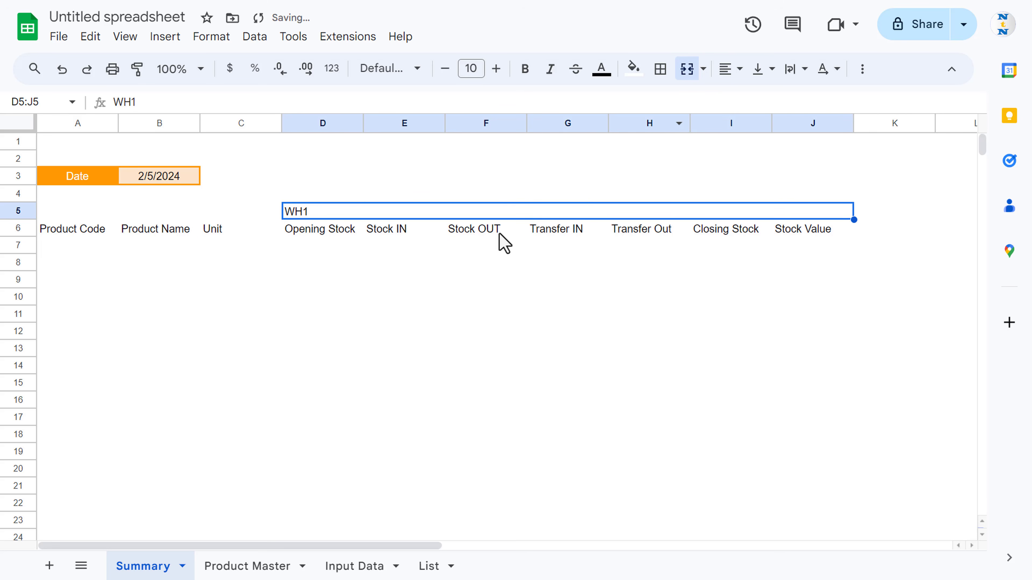
Fill the header cells A5:C6 with dark blue and open their text color choices.
left_click_drag(76, 234, 247, 231)
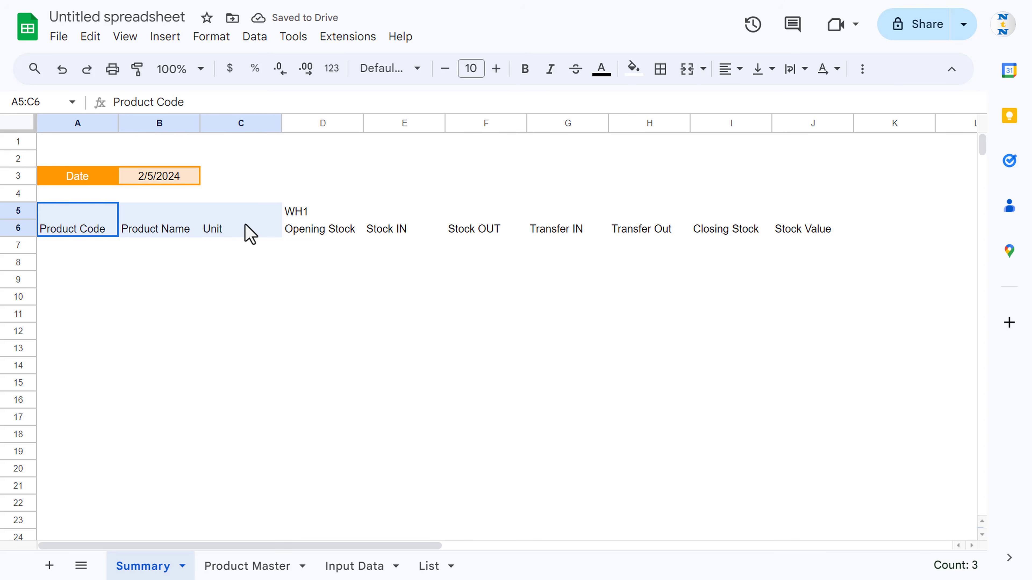
left_click(630, 70)
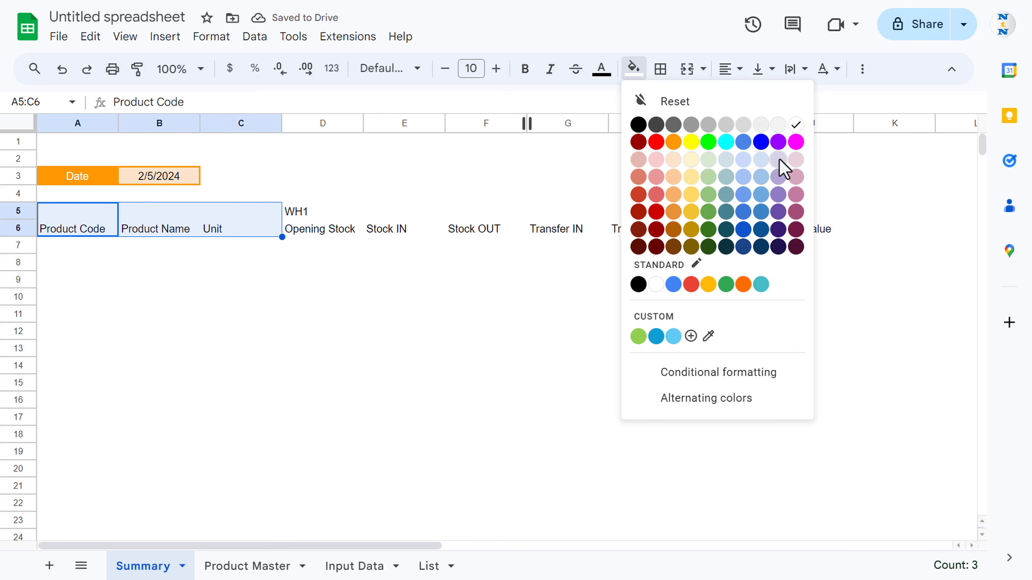
left_click(762, 231)
left_click(600, 69)
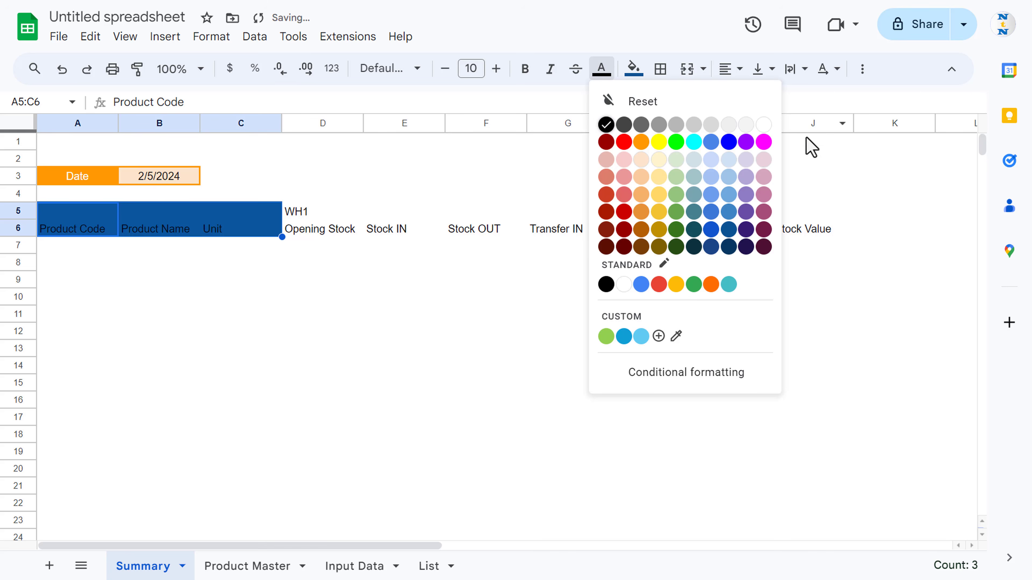
Make the A5:C6 header text white, and give the merged WH1 header a dark yellow fill with white text.
left_click(764, 125)
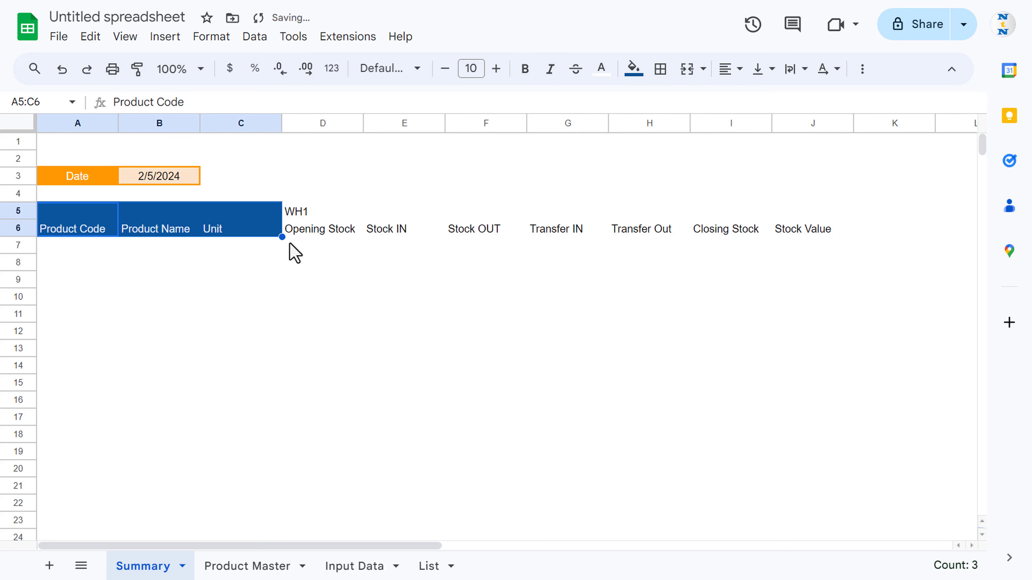
left_click(302, 212)
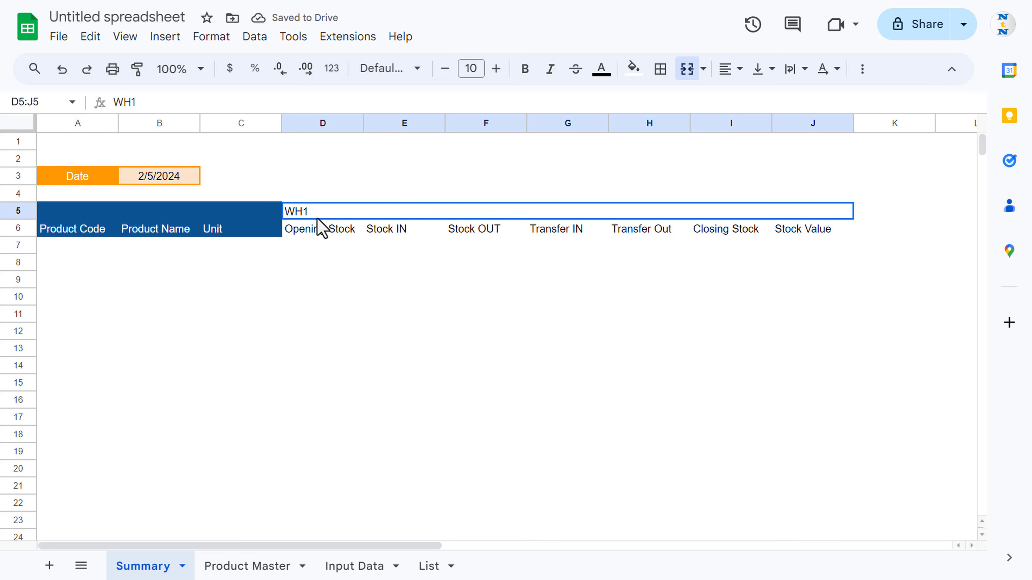
left_click(632, 69)
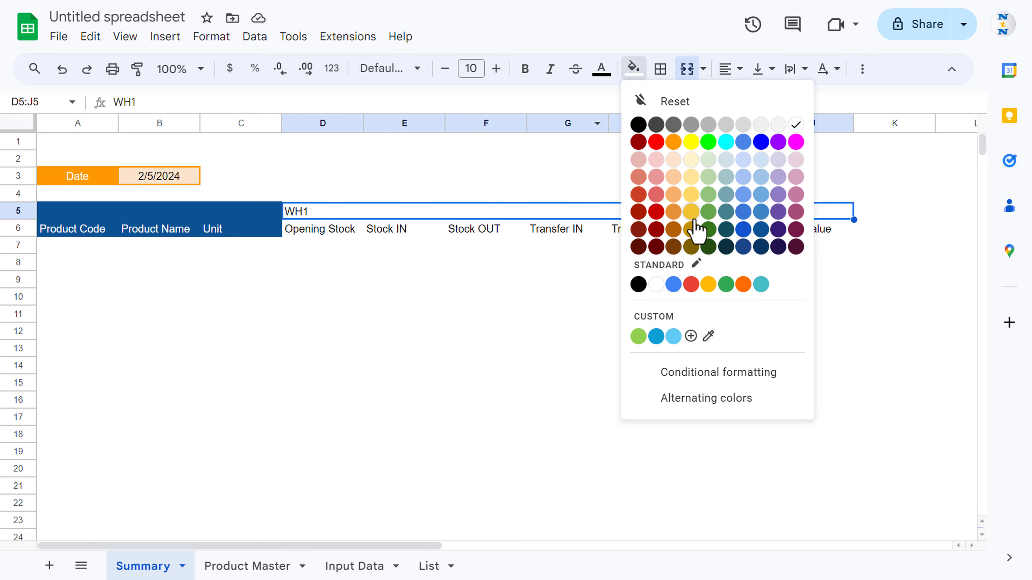
left_click(692, 213)
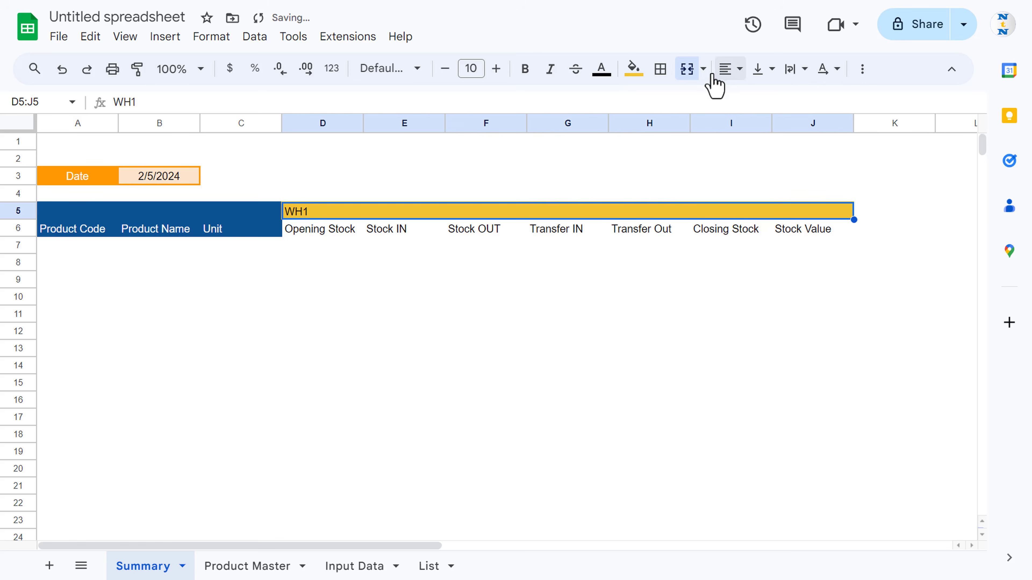
left_click(603, 69)
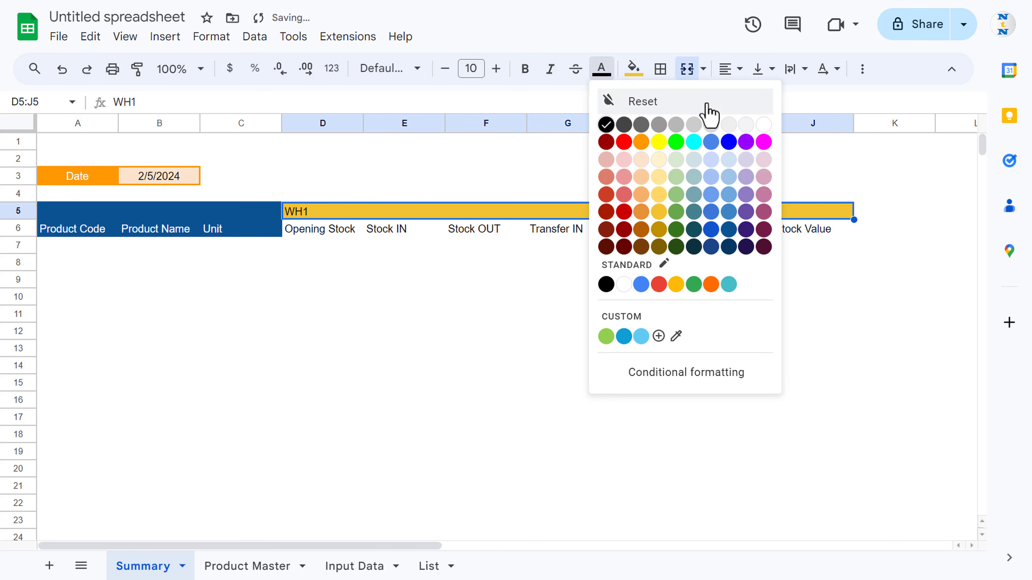
left_click(764, 124)
Fill the WH1 subheadings in D6:J6, from Opening Stock to Stock Value, with light yellow.
left_click_drag(310, 233, 822, 236)
left_click(633, 76)
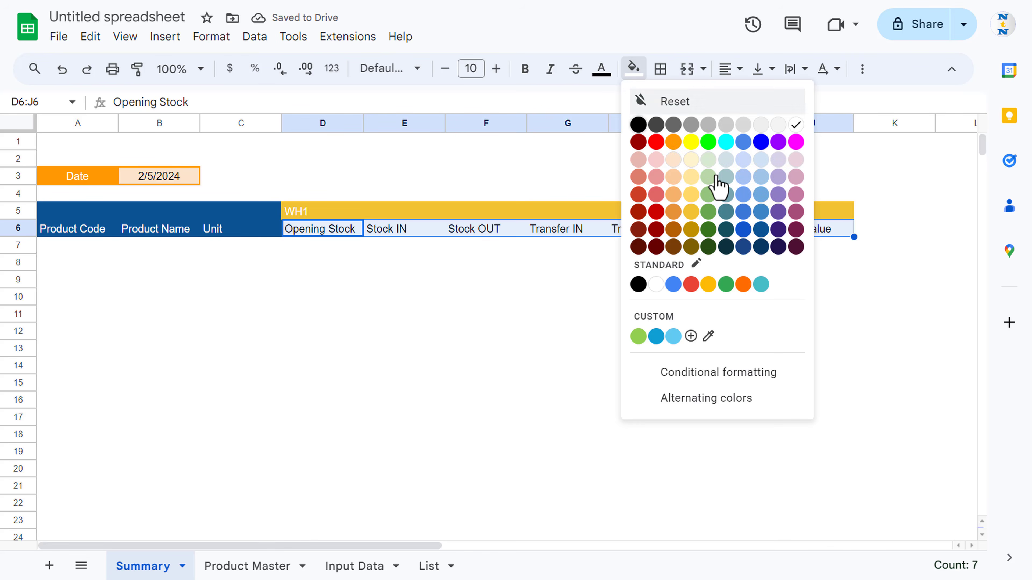
left_click(692, 180)
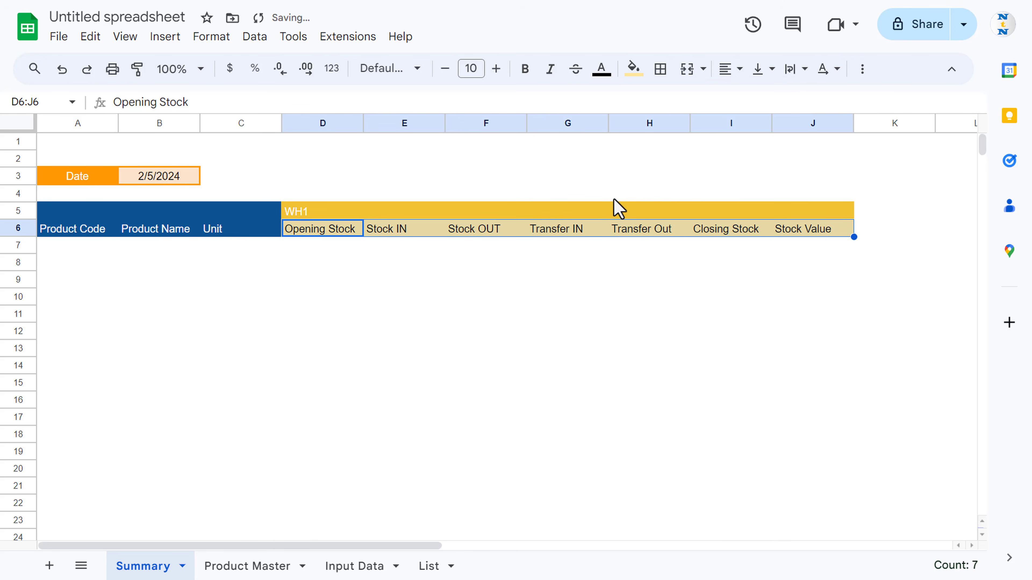
left_click(601, 211)
left_click(598, 230, "shift")
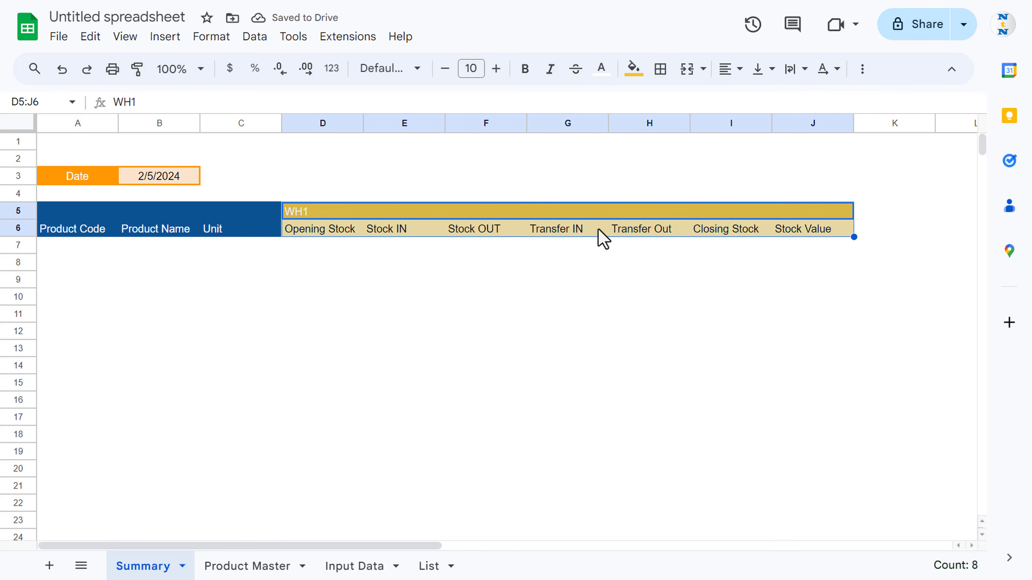
left_click(596, 232)
Rotate the text of subheadings D6:J6 upward so it reads vertically.
left_click_drag(313, 240, 823, 242)
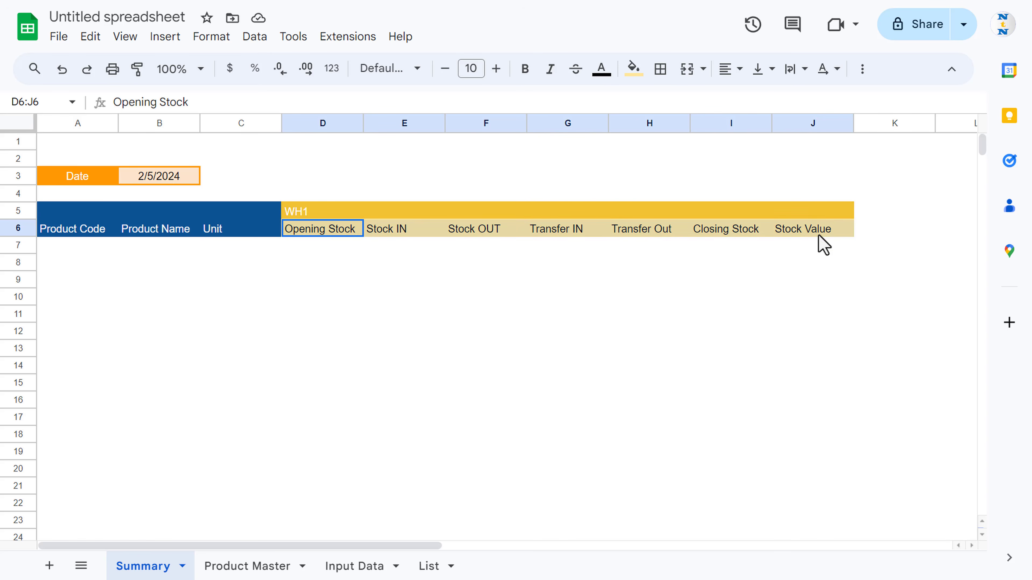
left_click(836, 70)
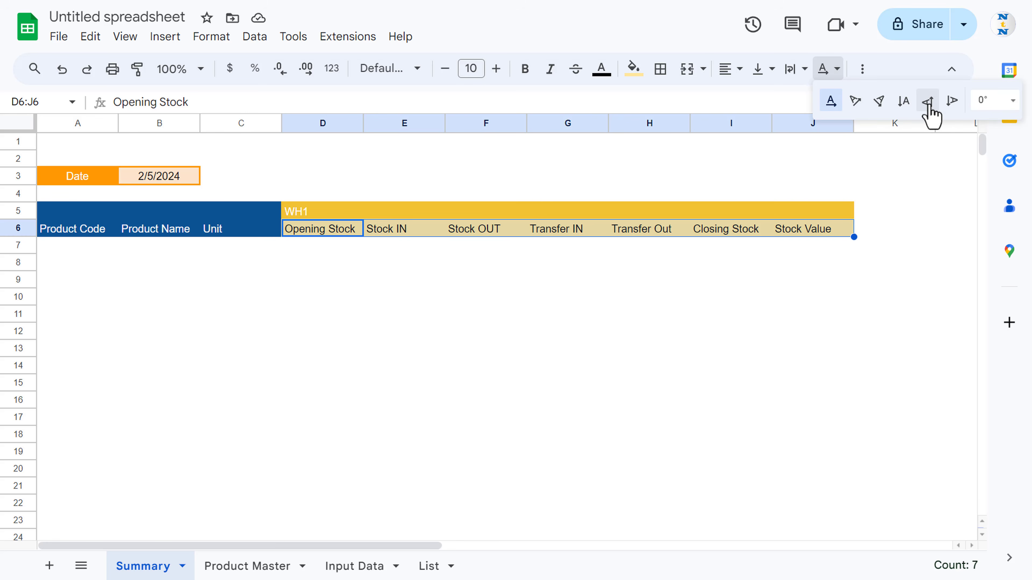
left_click(927, 104)
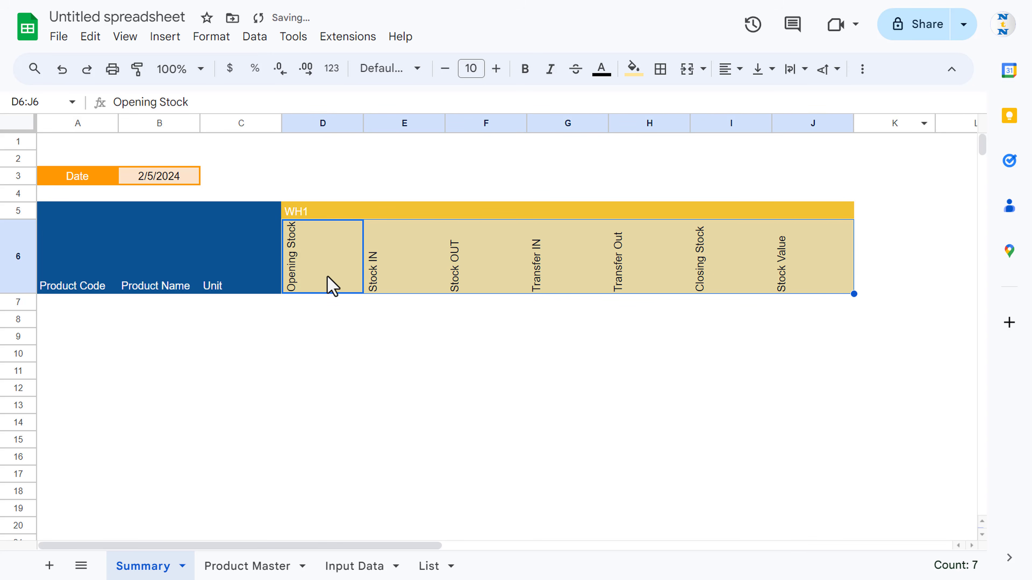
Wrap the text in D6:J6 and heighten row 6 so each rotated heading fits on at most two lines.
left_click(791, 71)
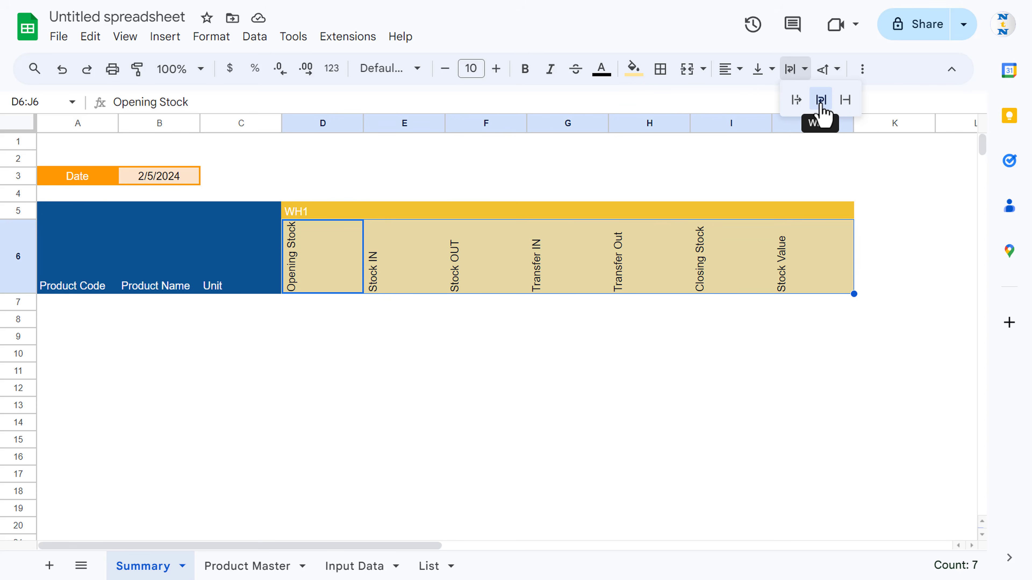
left_click(821, 100)
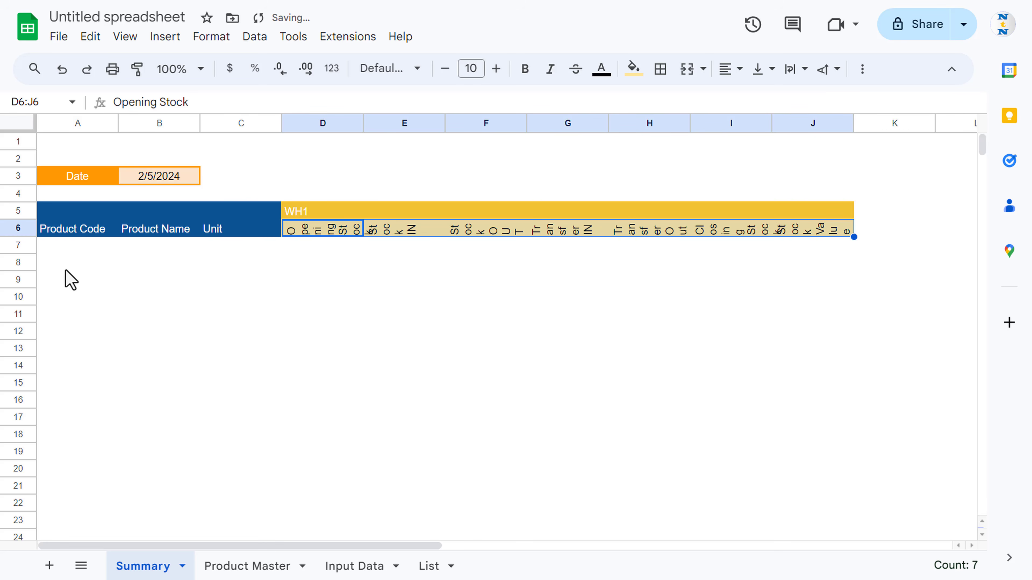
left_click_drag(18, 236, 16, 263)
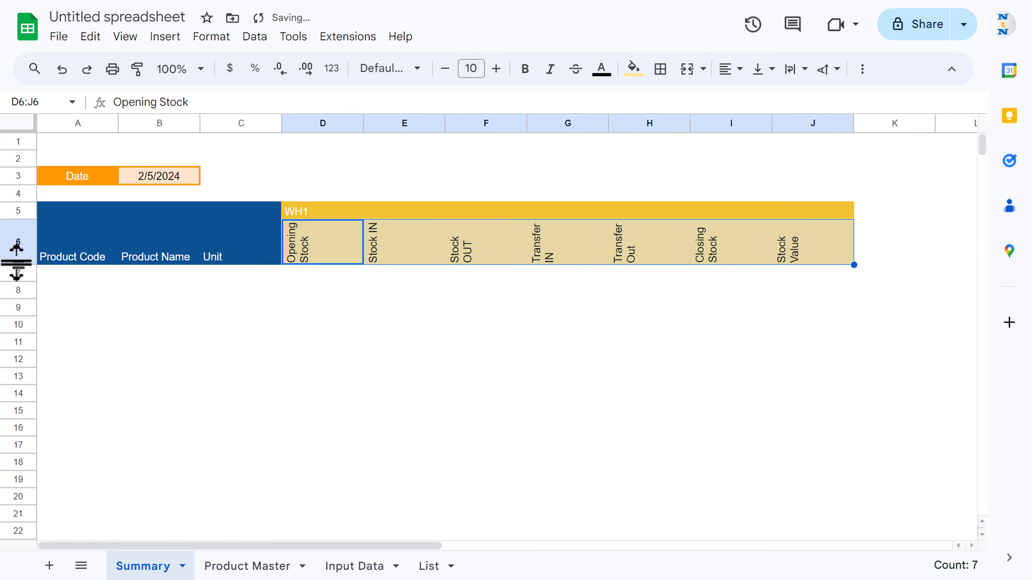
Narrow columns D through J equally to less than half their current width.
left_click_drag(353, 242, 808, 249)
key("shift+Up")
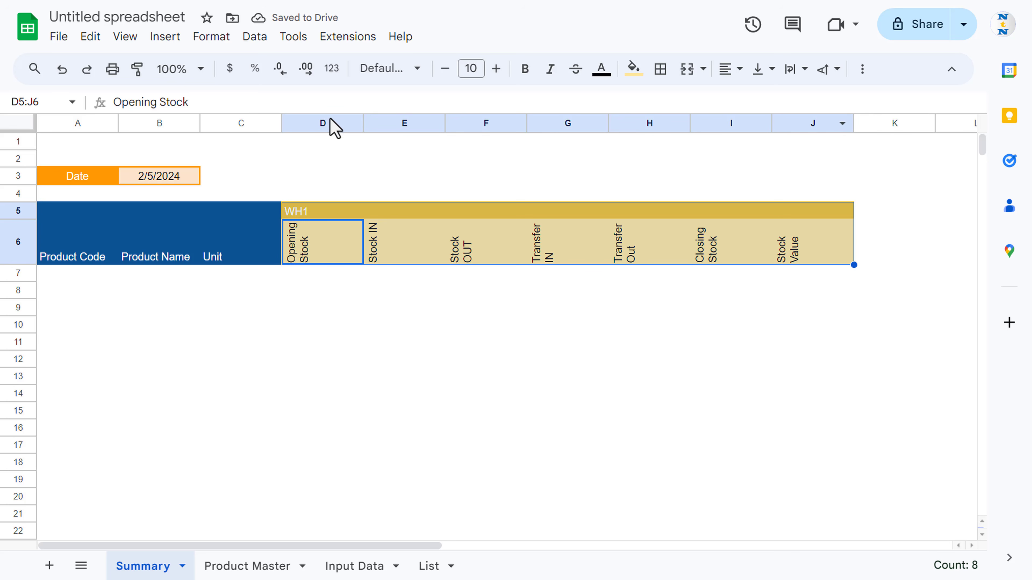
left_click_drag(853, 122, 797, 126)
key("ctrl+space")
left_click_drag(458, 123, 468, 126)
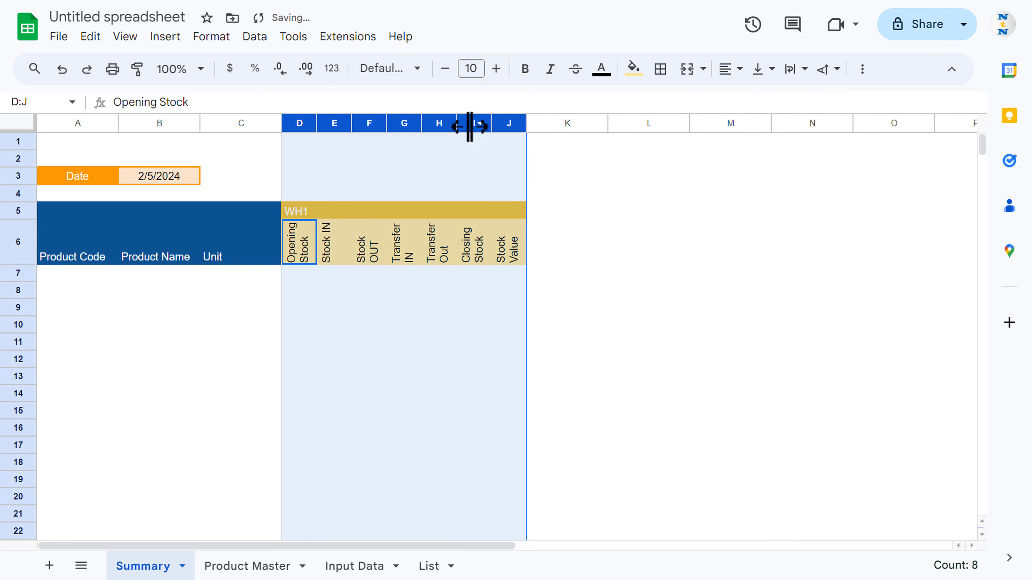
left_click(463, 254)
Set the font size to 8 for the whole table range A5:J1001.
left_click_drag(72, 237, 458, 569)
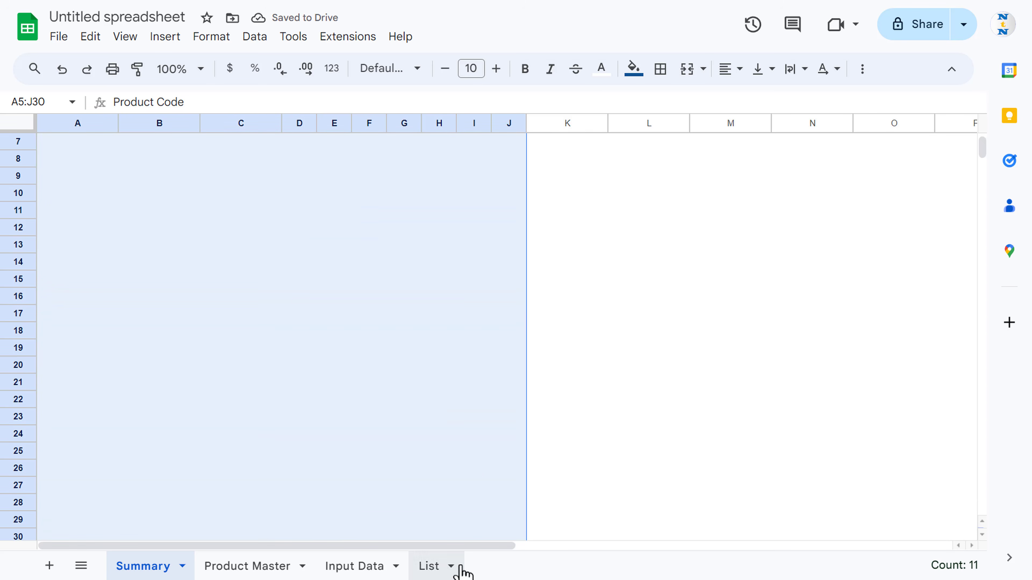
key("ctrl+shift+Down")
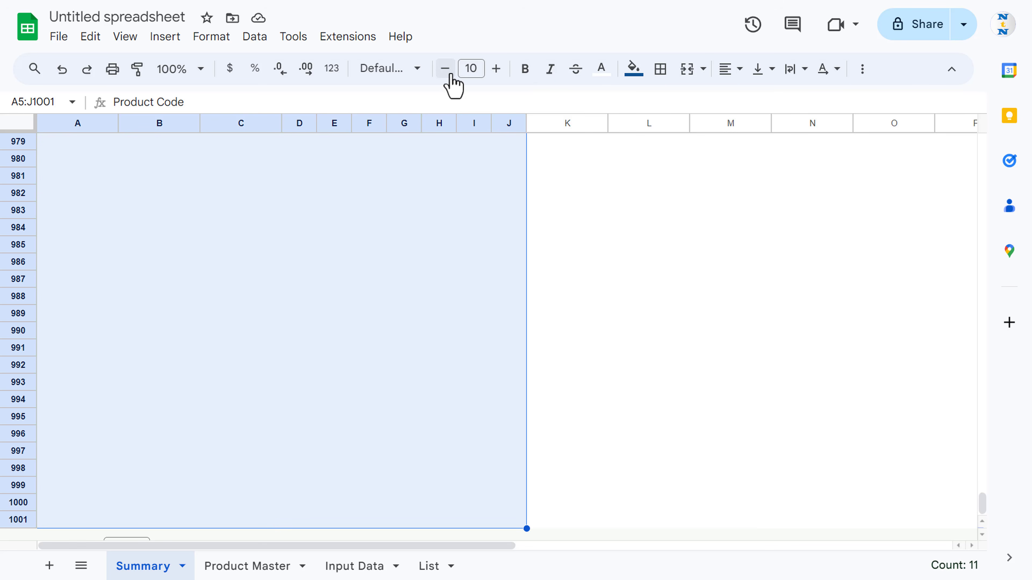
left_click(450, 73)
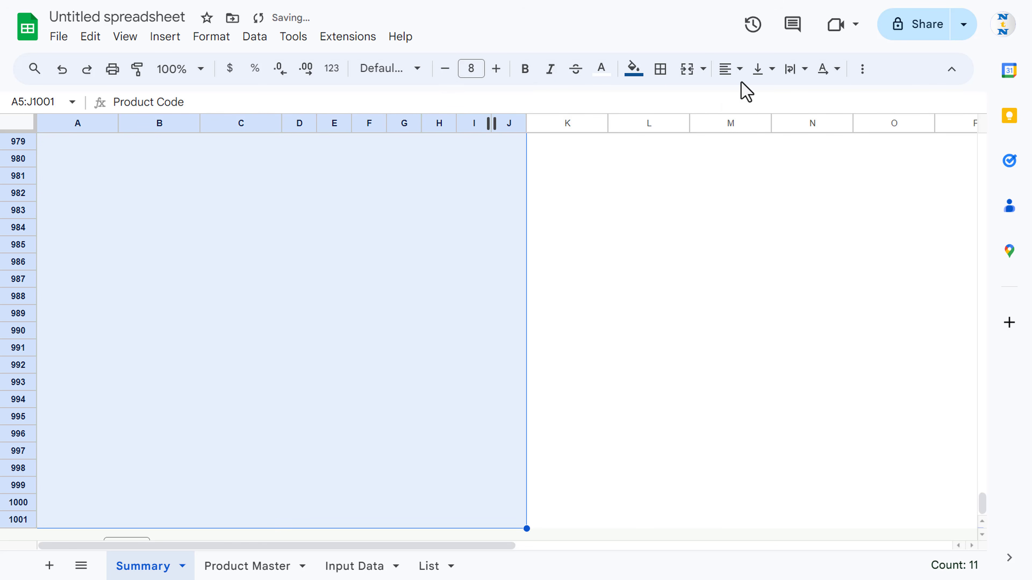
Center the contents of A5:J1001 horizontally and align them to the middle vertically.
left_click(735, 70)
left_click(755, 99)
left_click(770, 70)
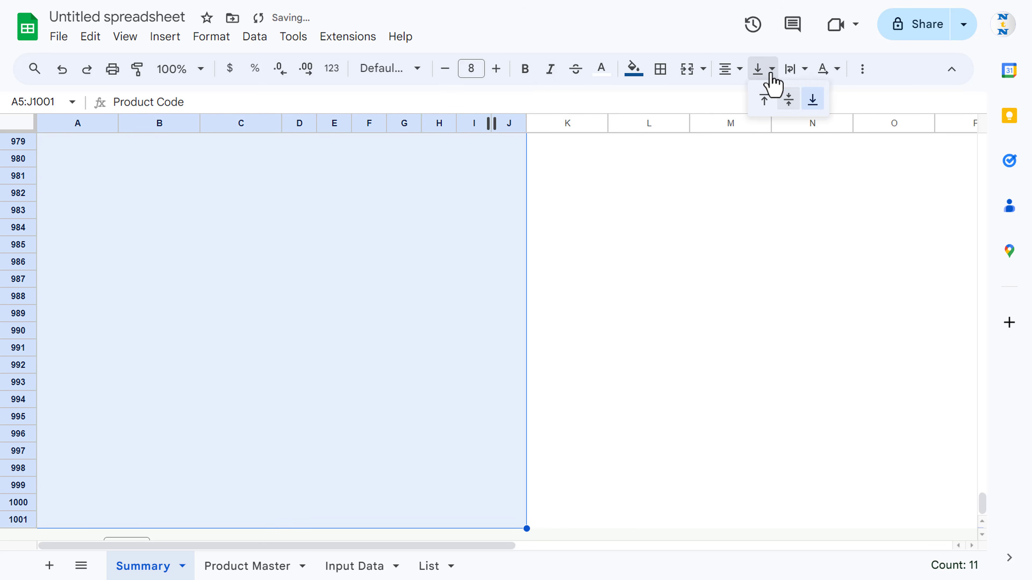
left_click(788, 99)
left_click(771, 72)
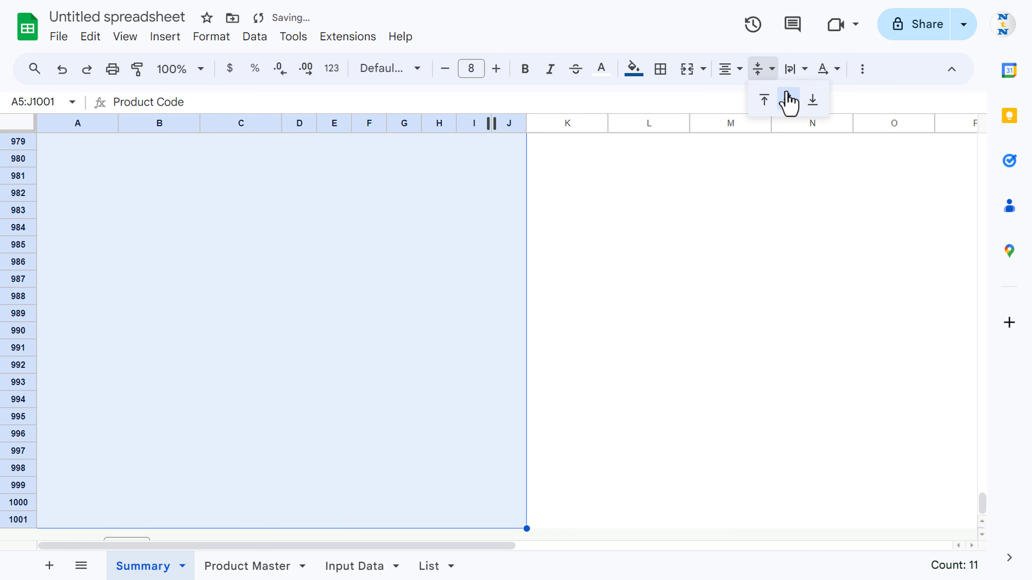
left_click(788, 99)
left_click(772, 70)
left_click(788, 99)
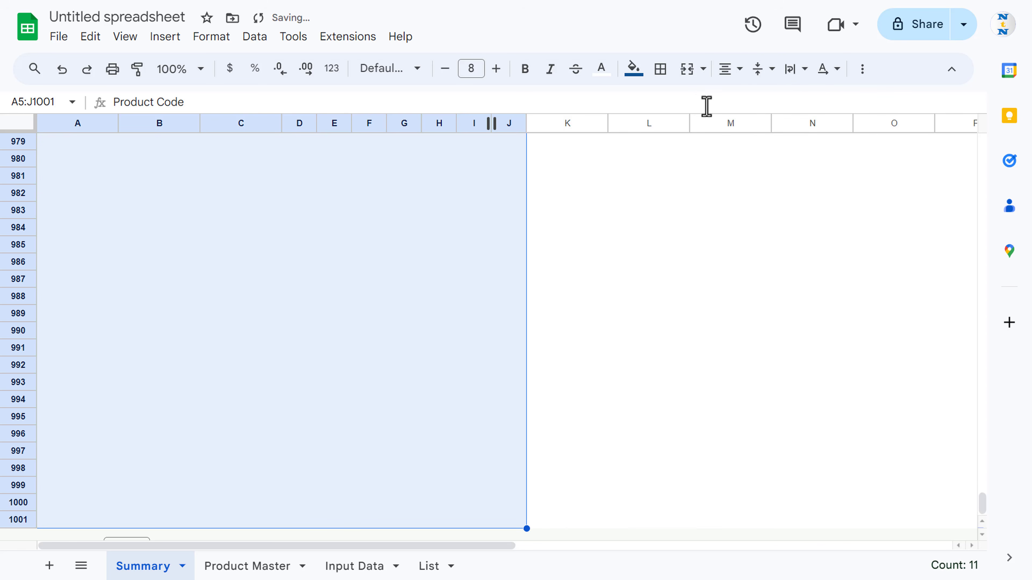
left_click(657, 101)
left_click(375, 221)
key("Up")
key("Up")
key("Up")
key("Up")
key("Up")
key("Up")
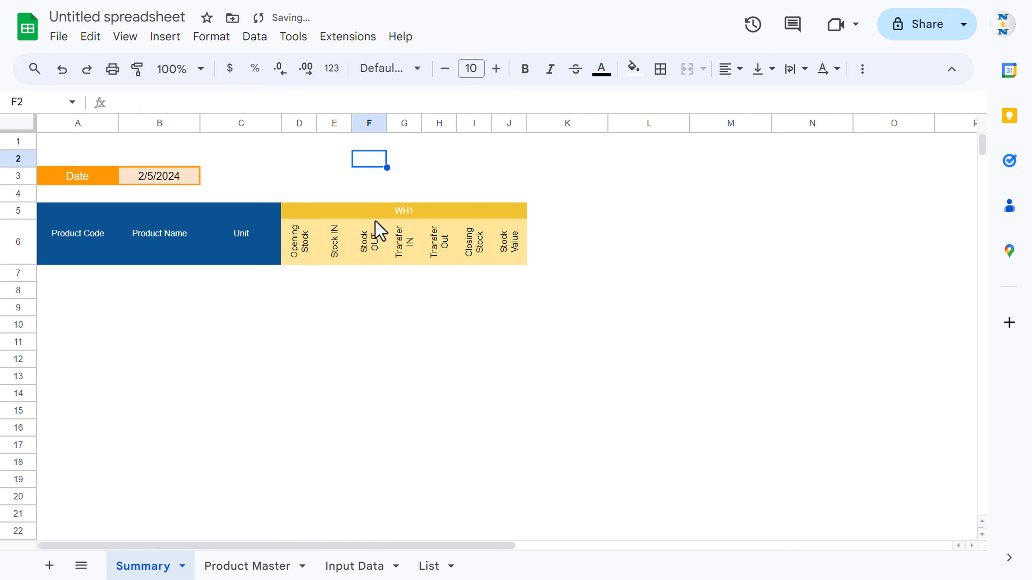
Left-align the rotated subheadings in D6:J6 horizontally.
left_click(376, 222)
key("Left")
key("Left")
key("ctrl+shift+Right")
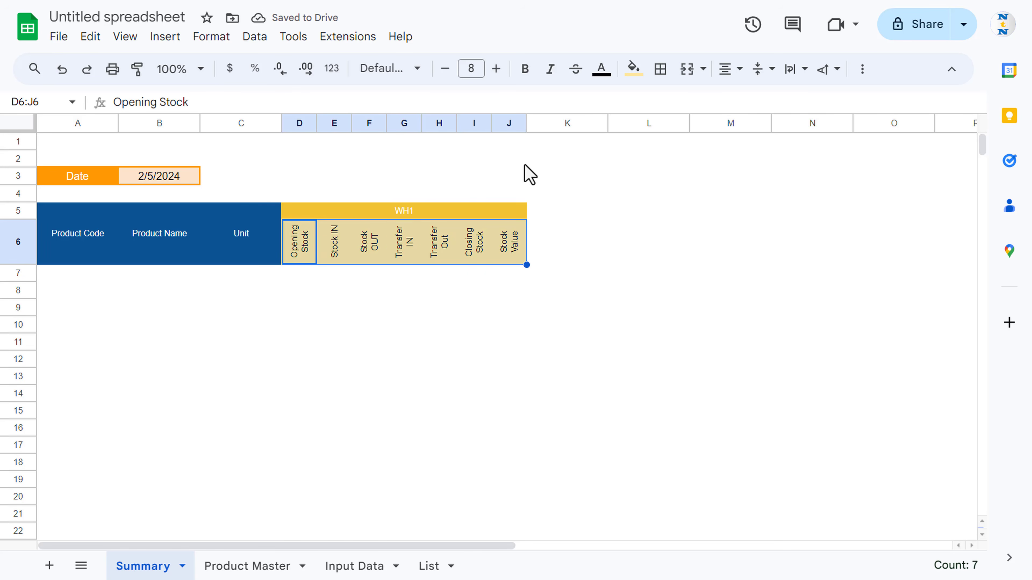
left_click(737, 70)
left_click(730, 100)
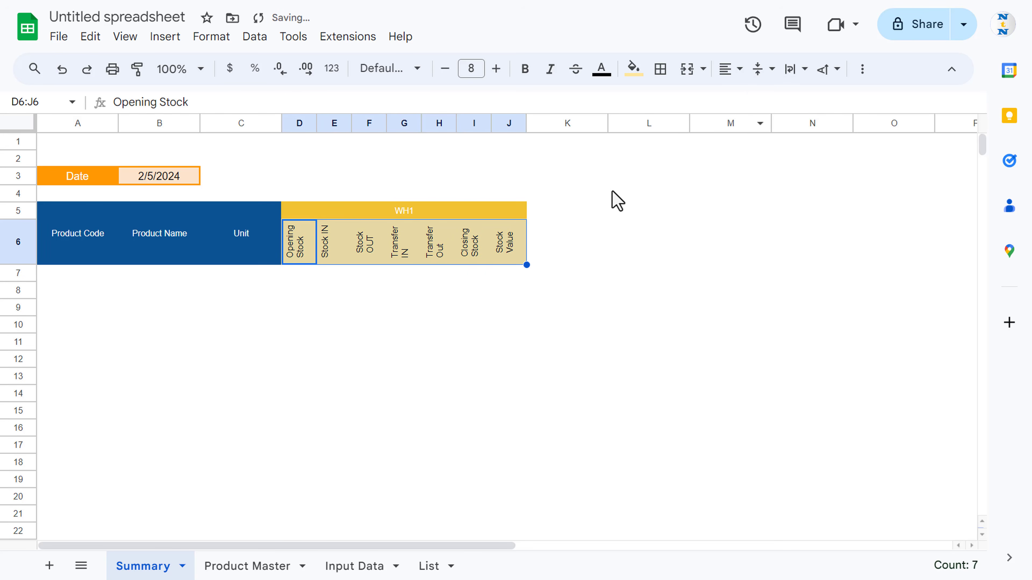
Align the rotated subheadings in D6:J6 to the bottom of their cells.
left_click(473, 250)
left_click_drag(294, 244, 509, 254)
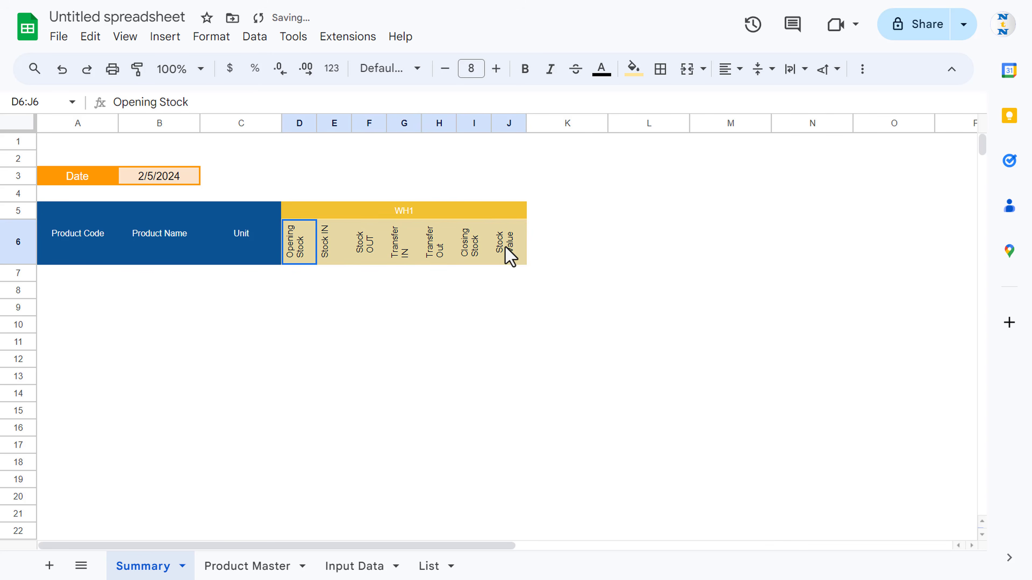
left_click(763, 70)
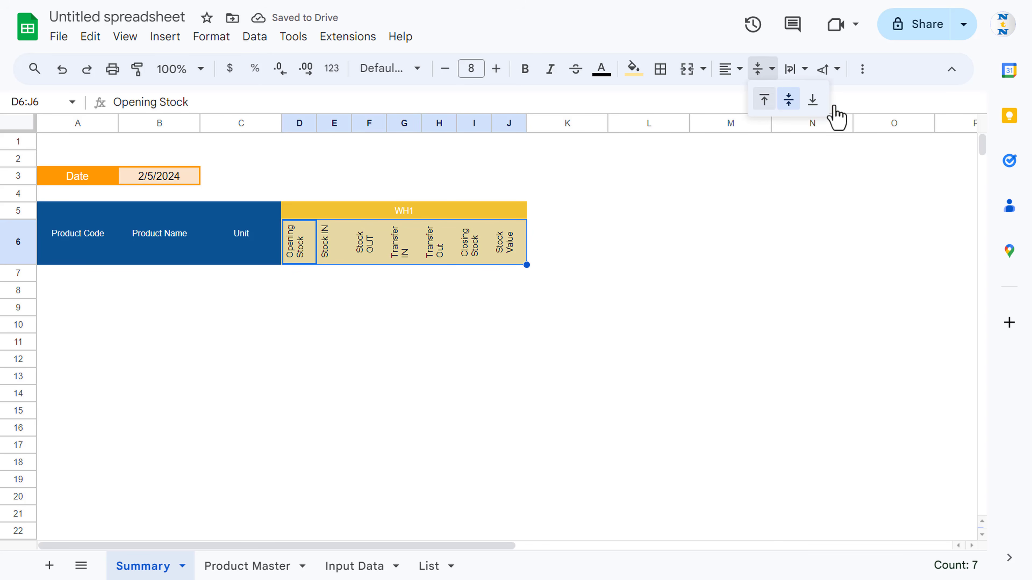
left_click(812, 102)
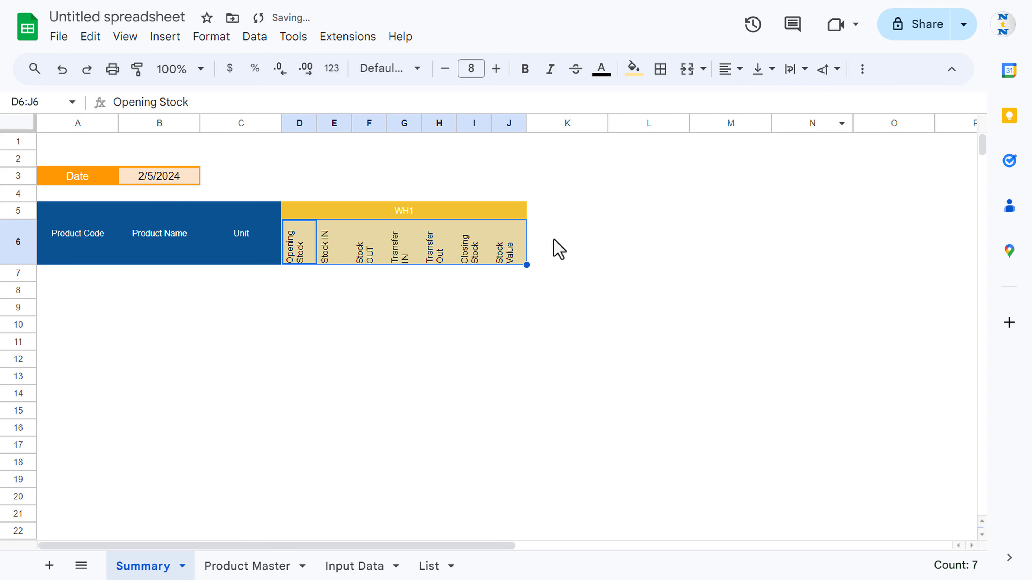
Make the subheadings in D6:J6 bold.
left_click(554, 246)
left_click_drag(298, 248, 507, 253)
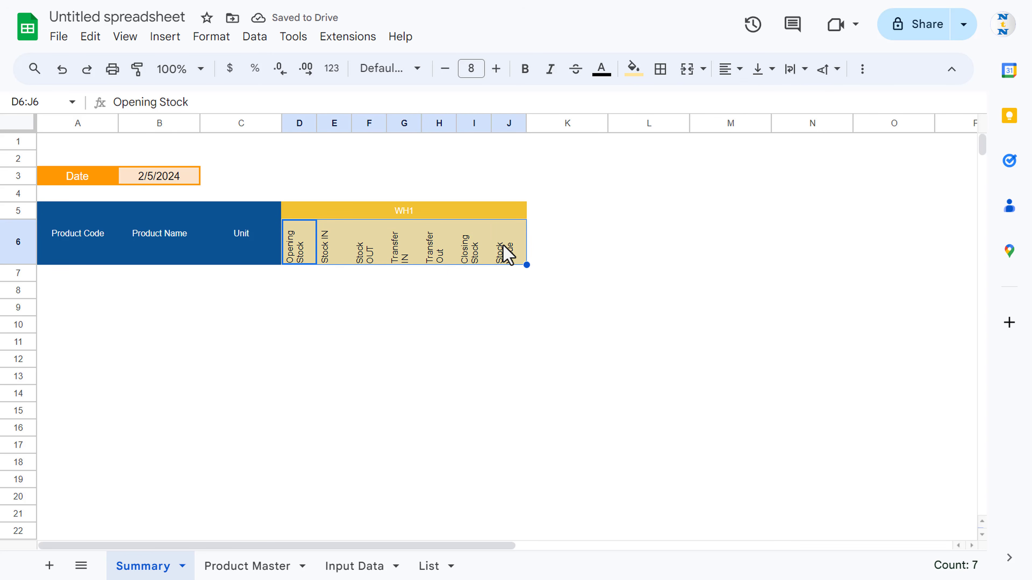
key("ctrl+b")
left_click(551, 245)
left_click_drag(316, 246, 345, 244)
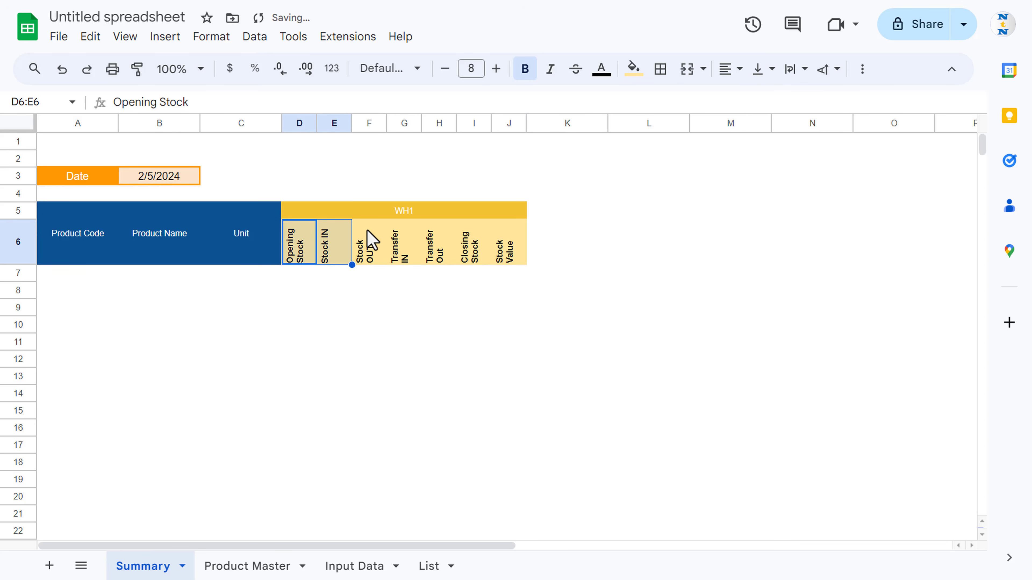
left_click(357, 214)
Copy the product codes, names and units in A2:C21 of the Product Master sheet, leaving A7 selected on the Summary sheet.
left_click(49, 290)
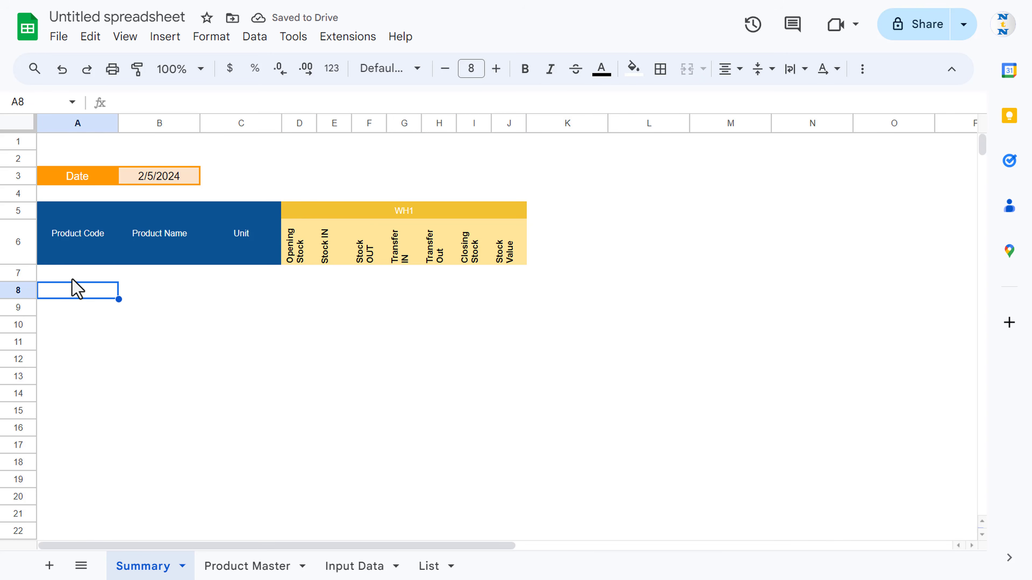
key("Up")
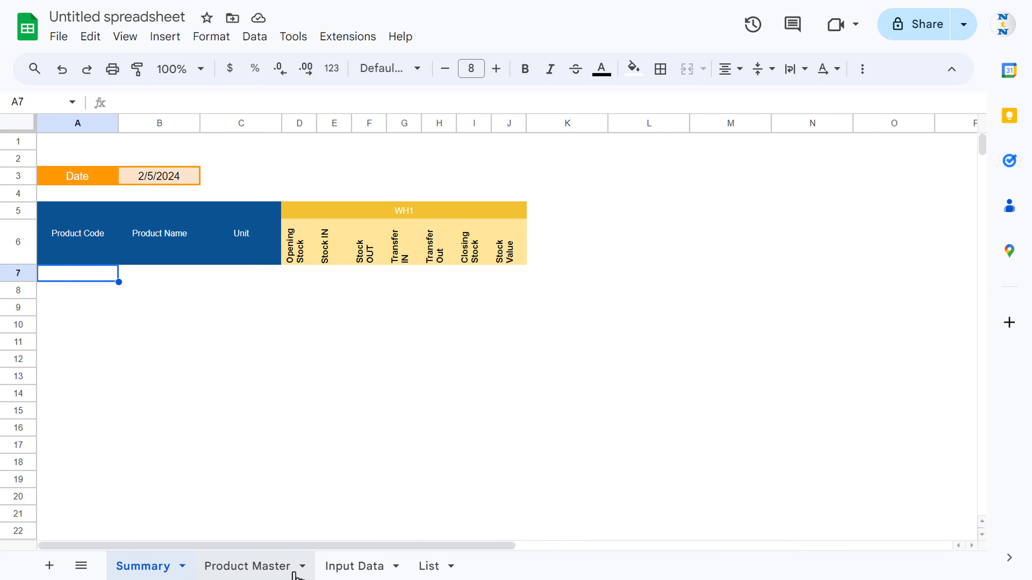
left_click(248, 566)
left_click(77, 165)
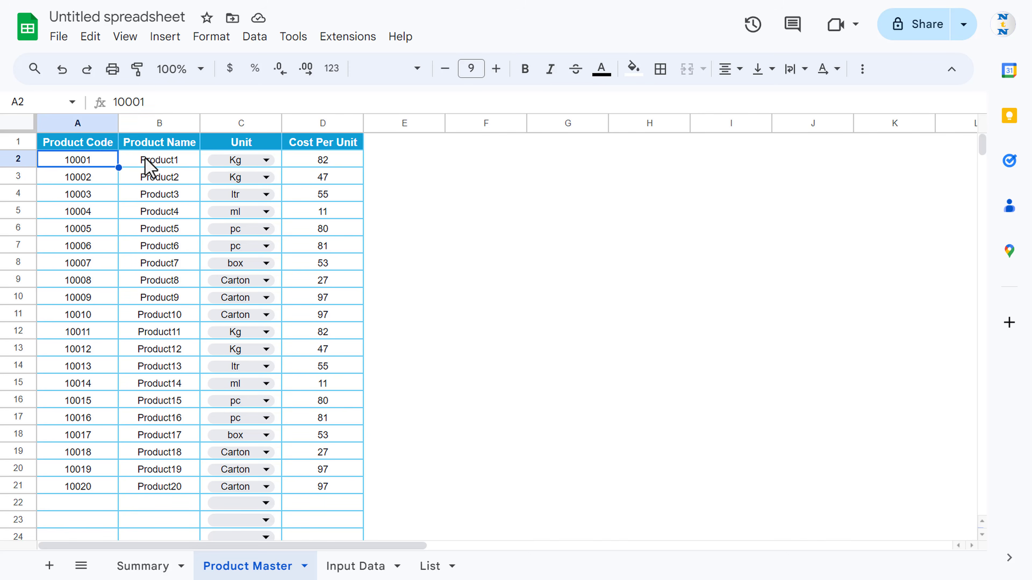
key("shift+Right")
key("shift+Right")
key("shift+Down")
key("shift+Down")
key("shift+Down")
key("shift+Down")
key("shift+Down")
key("shift+Down")
key("shift+Down")
key("shift+Down")
key("shift+Down")
key("shift+Down")
key("shift+Down")
key("shift+Down")
key("shift+Down")
key("shift+Down")
key("shift+Down")
key("shift+Down")
key("shift+Down")
key("shift+Down")
key("shift+Down")
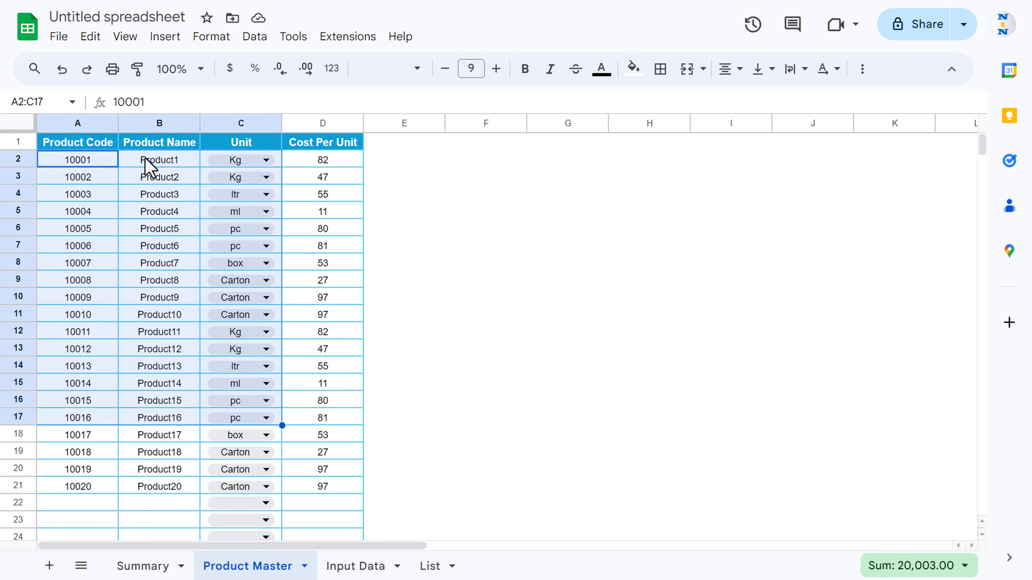
key("ctrl+c")
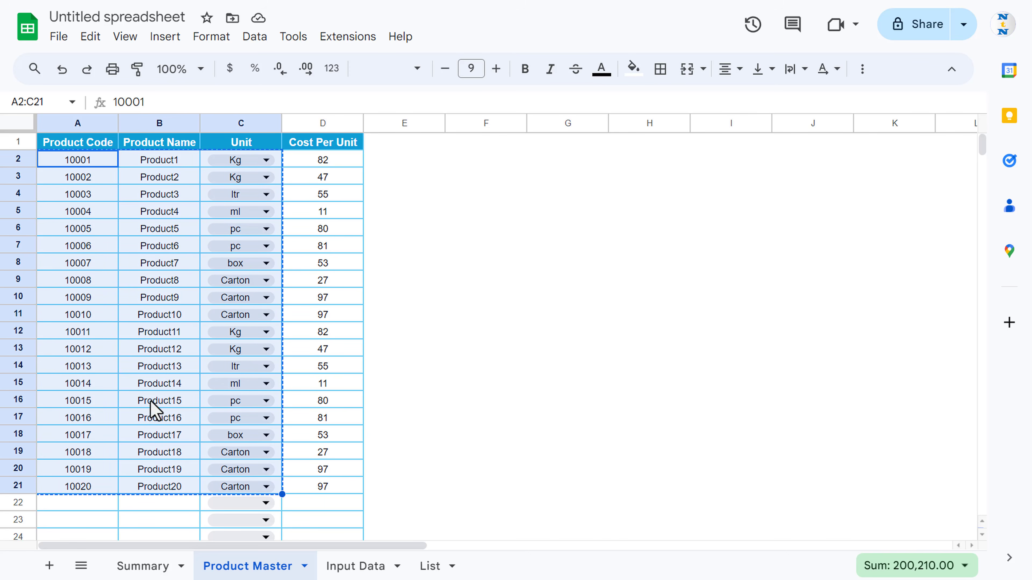
Paste only the values of the copied product codes, names and units into the Summary sheet starting at A7.
left_click(163, 569)
key("ctrl+v")
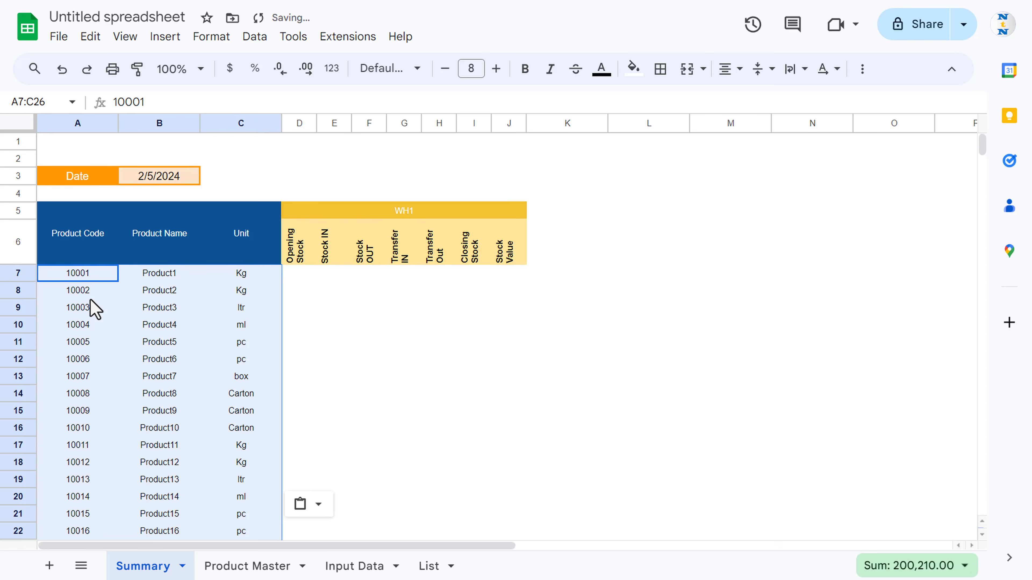
Apply thin light grey borders to all cells in A5:C26 of the Summary sheet.
key("Up")
key("Right")
key("Right")
key("Right")
key("Left")
key("Left")
key("Left")
key("shift+Right")
key("shift+Right")
key("shift+Down")
key("shift+Down")
key("shift+Down")
key("shift+Down")
key("shift+Down")
key("shift+Down")
key("shift+Down")
key("shift+Down")
key("shift+Down")
key("shift+Down")
key("shift+Down")
key("shift+Down")
key("shift+Down")
key("shift+Down")
key("shift+Down")
key("shift+Down")
key("shift+Down")
key("shift+Down")
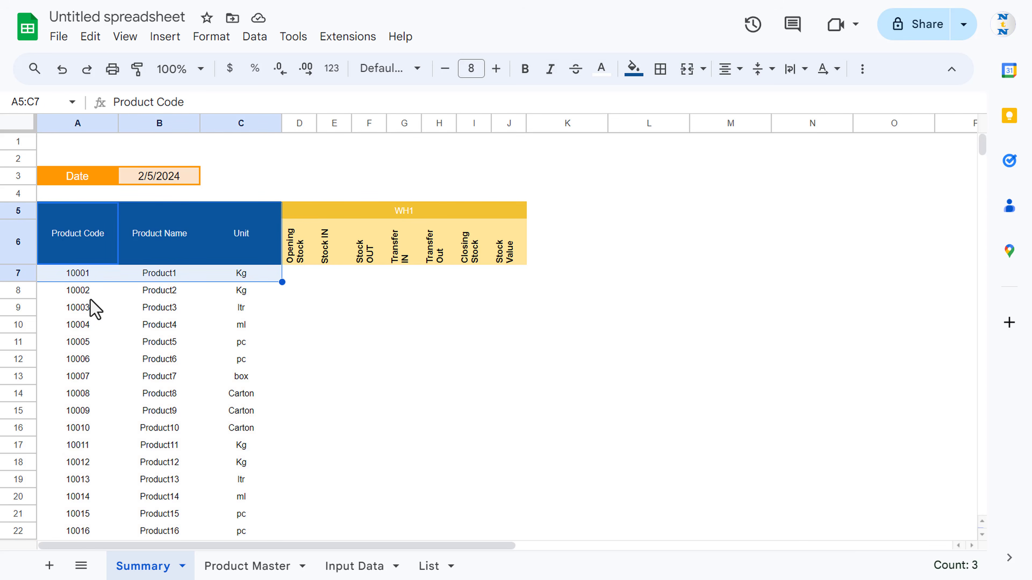
key("shift+Down")
key("shift+Down")
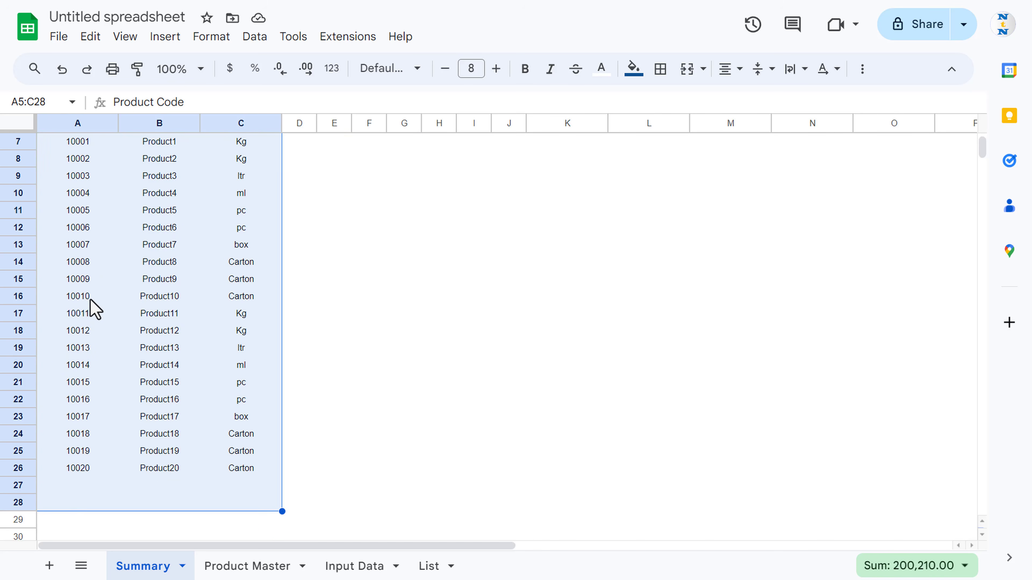
left_click(661, 70)
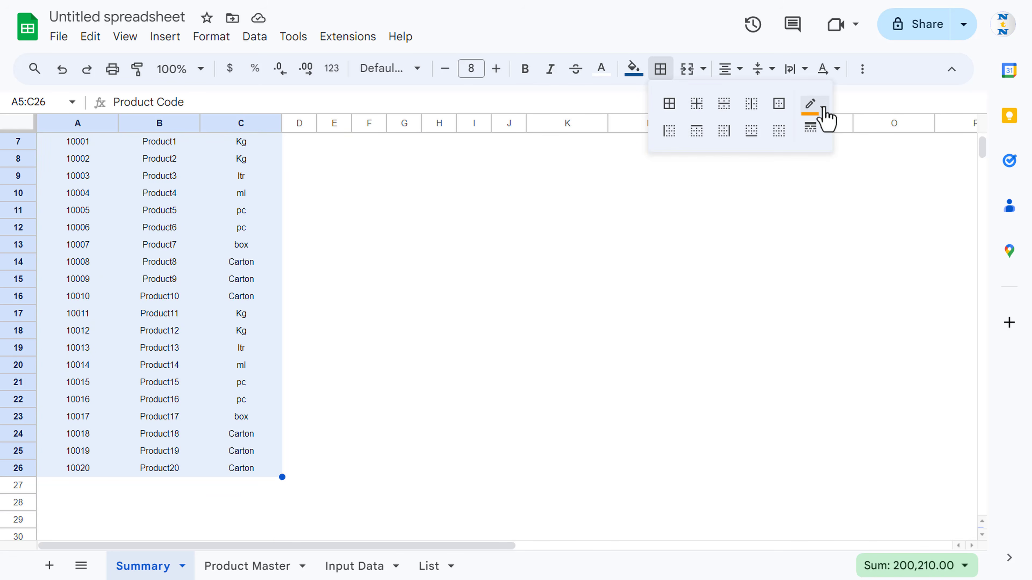
left_click(820, 106)
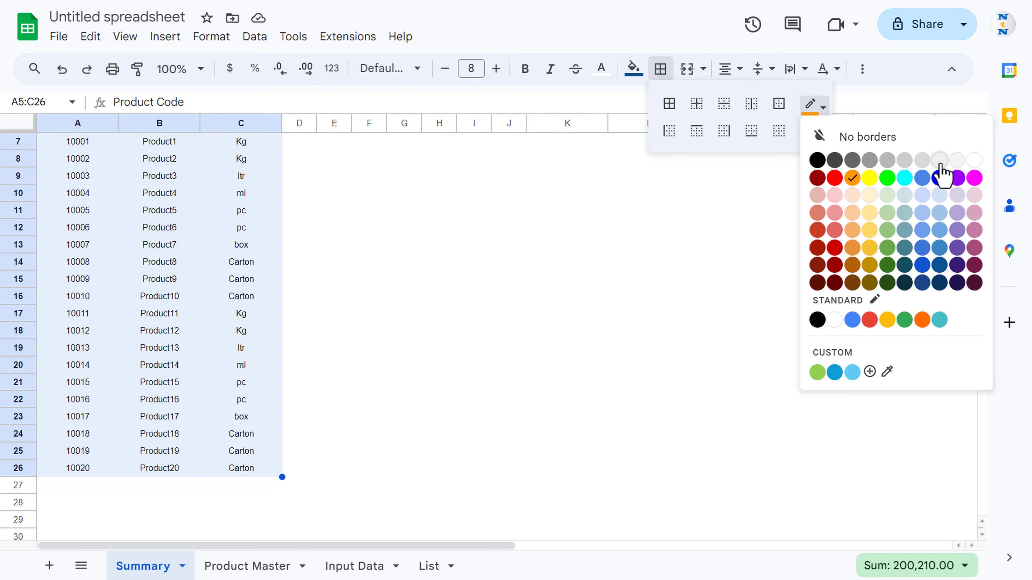
left_click(941, 176)
left_click(815, 129)
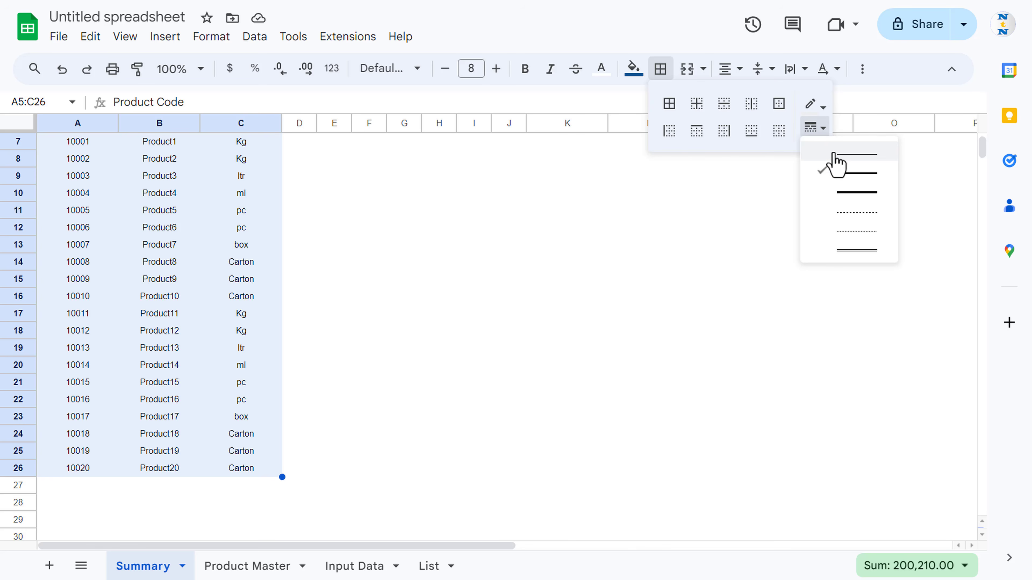
left_click(849, 156)
left_click(669, 104)
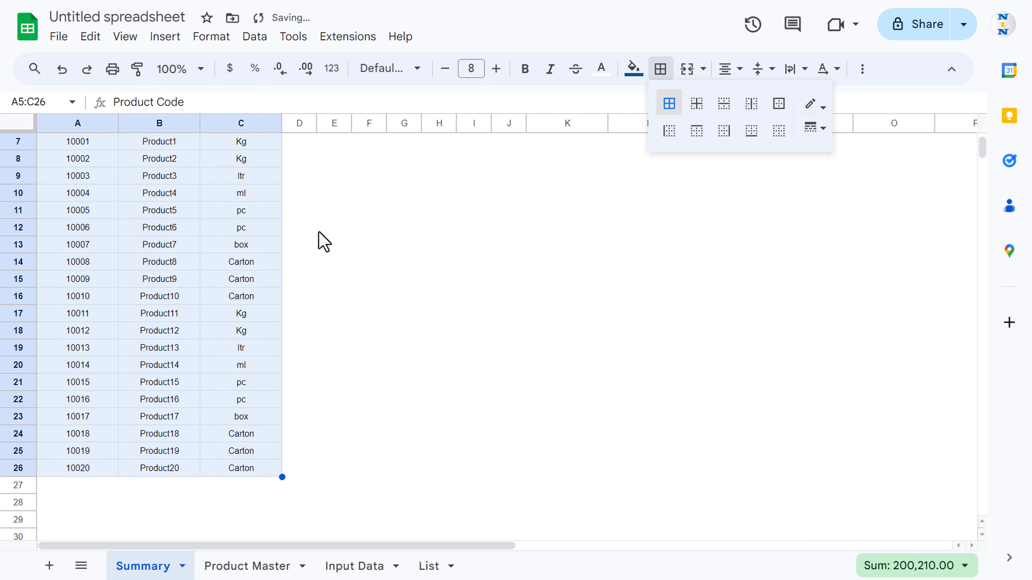
Apply light yellow borders to all cells of the WH1 block in D5:J26.
left_click(266, 246)
key("ctrl+Up")
key("ctrl+Up")
key("ctrl+Up")
key("Right")
key("Down")
key("Down")
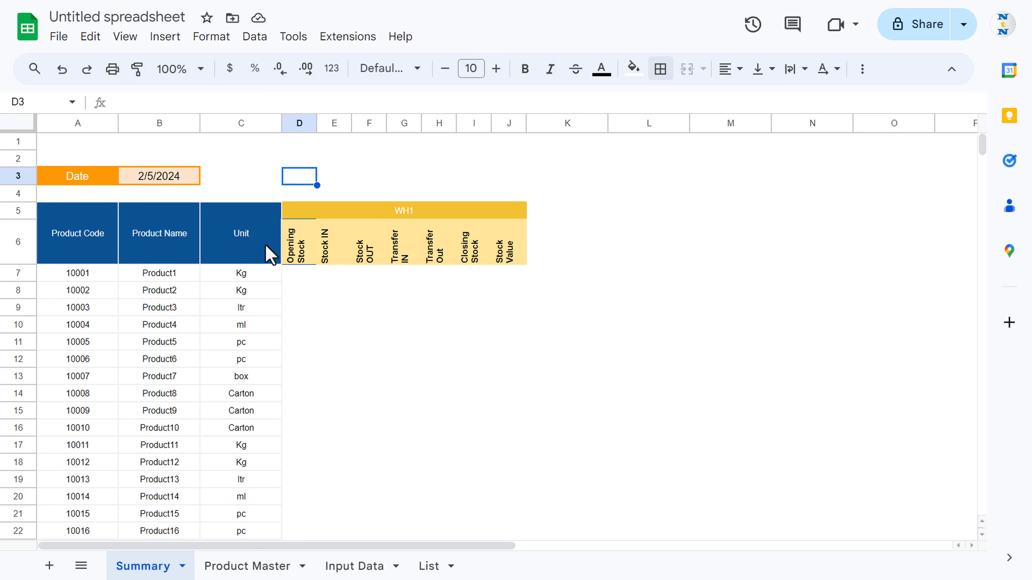
key("Down")
key("Down")
key("shift+Down")
key("shift+Down")
key("shift+Down")
key("shift+Down")
key("shift+Down")
key("shift+Down")
key("shift+Down")
key("shift+Down")
key("shift+Down")
key("shift+Down")
key("shift+Down")
key("shift+Down")
key("shift+Down")
key("shift+Down")
key("shift+Down")
key("shift+Down")
key("shift+Down")
key("shift+Down")
key("shift+Down")
key("shift+Down")
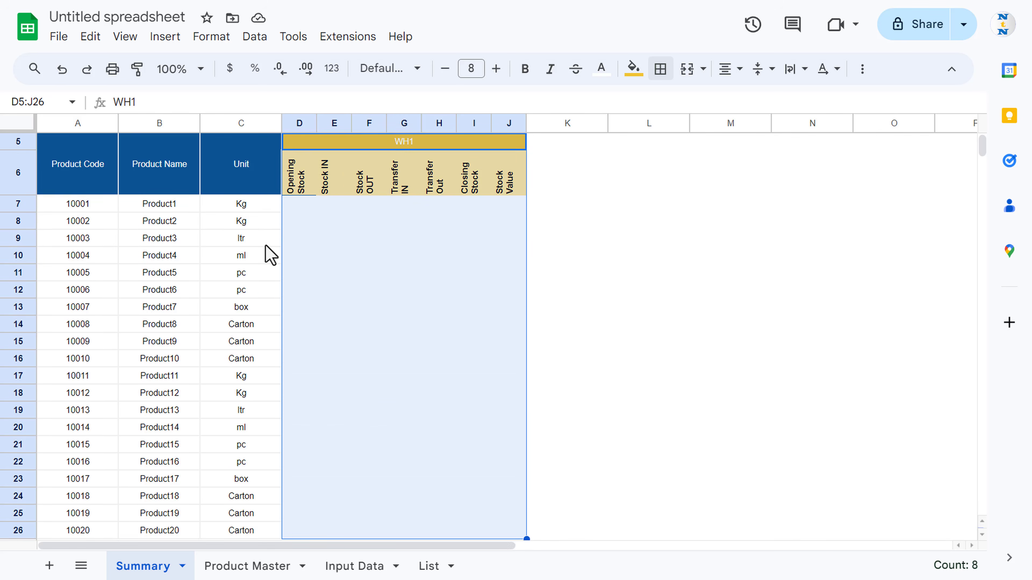
scroll(270, 255, "down", 2)
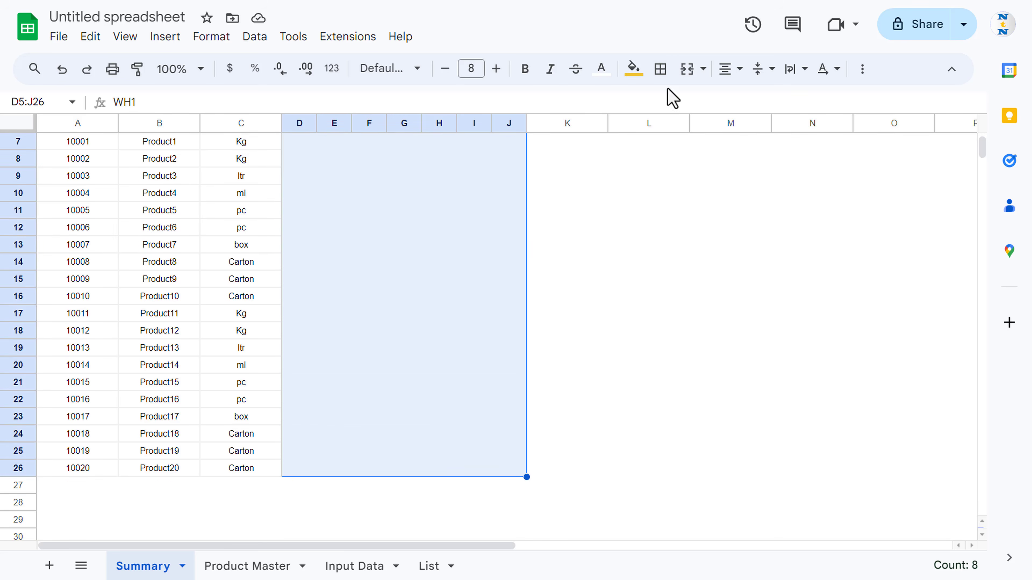
left_click(662, 70)
left_click(822, 106)
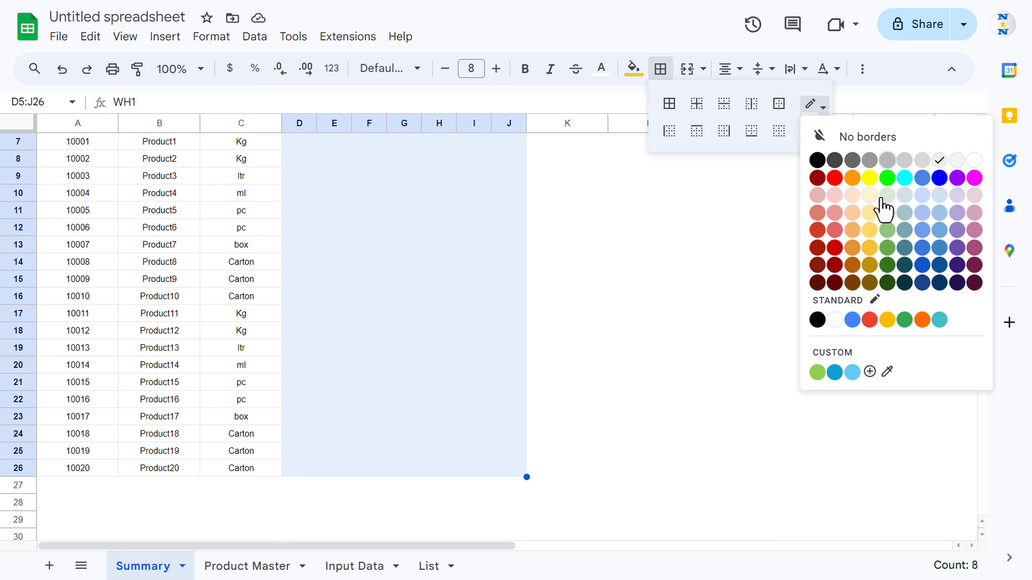
left_click(869, 195)
left_click(670, 105)
left_click(424, 234)
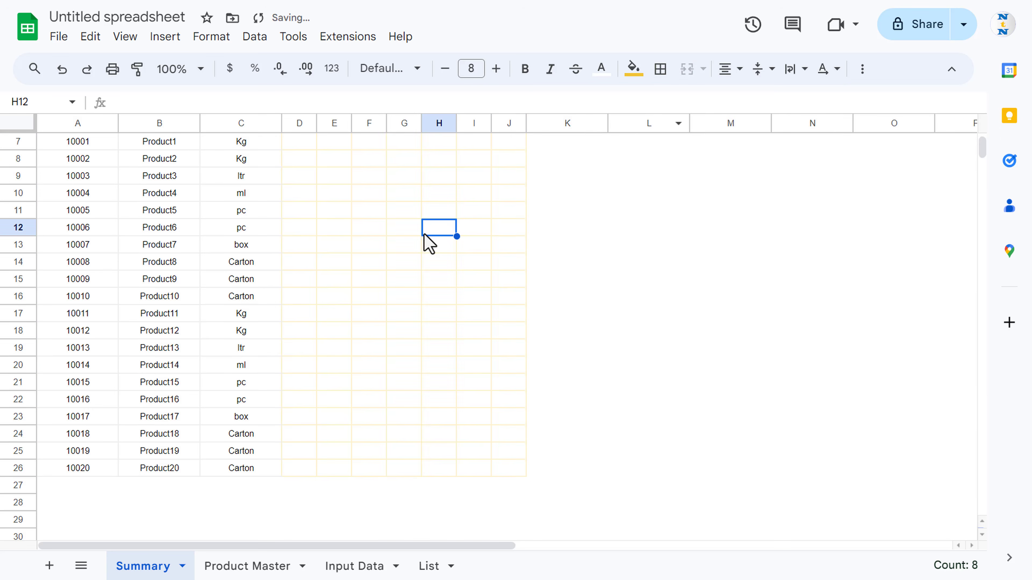
Make the merged WH1 heading in D5:J5 bold.
key("ctrl+Up")
key("ctrl+Up")
key("ctrl+Down")
key("Left")
key("Left")
key("Left")
key("Left")
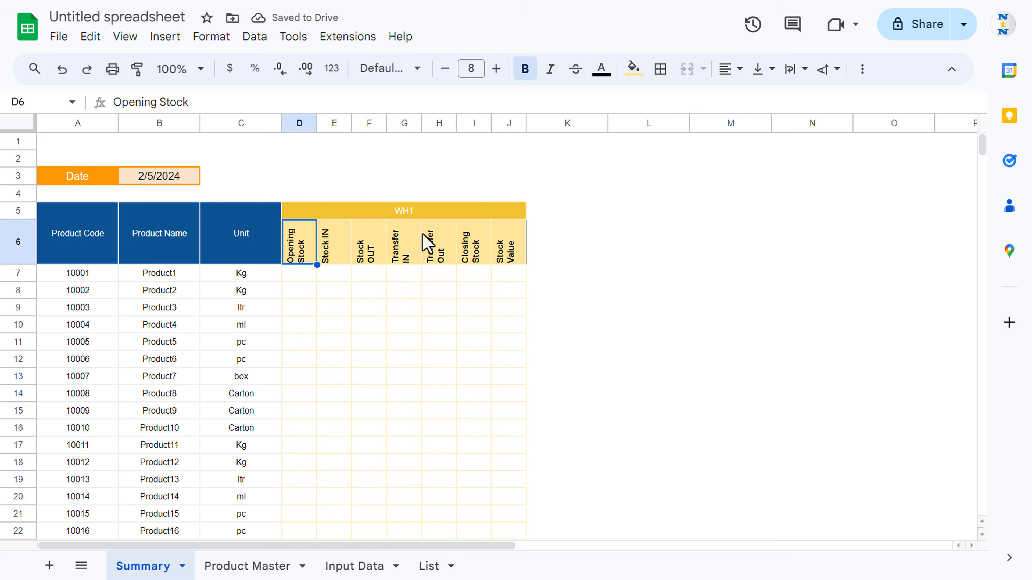
key("shift+Right")
key("shift+Right")
key("shift+Right")
key("shift+Right")
key("shift+Right")
key("Up")
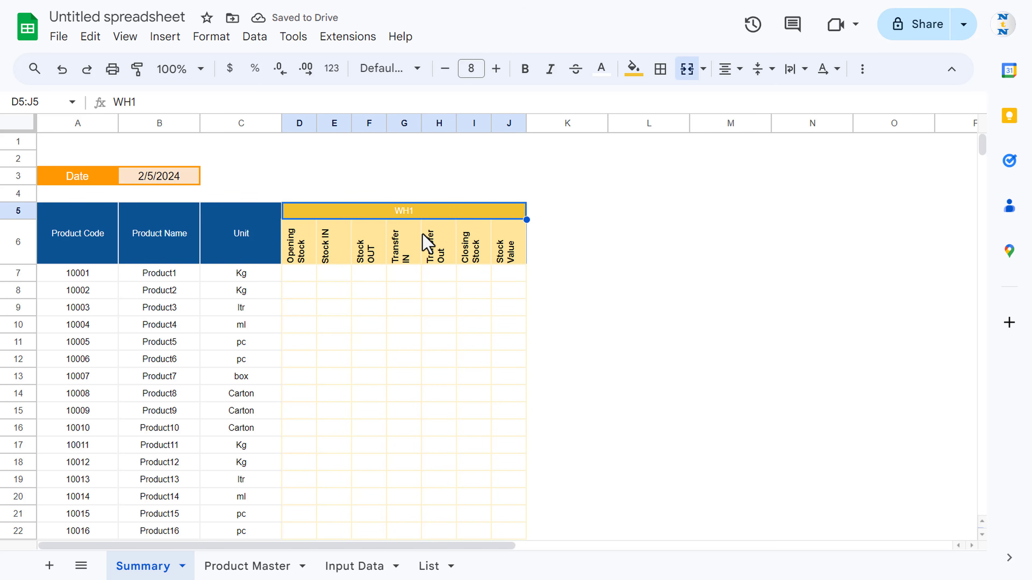
key("ctrl+b")
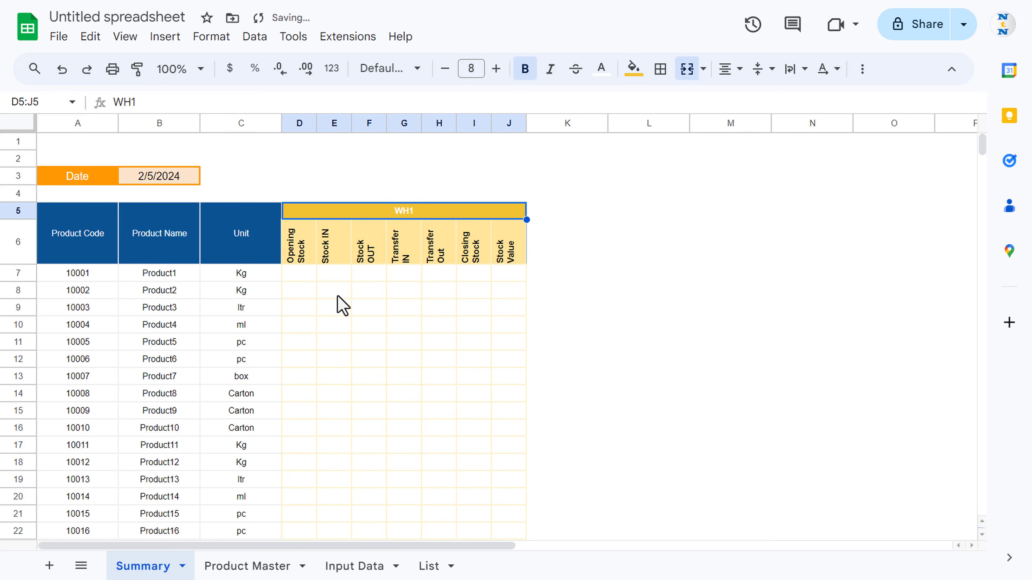
left_click(299, 279)
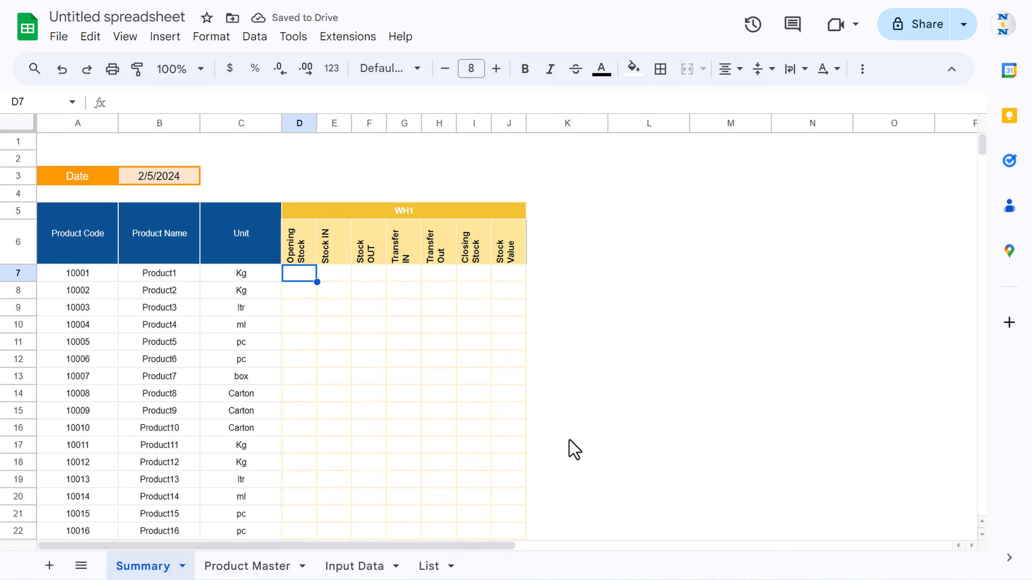
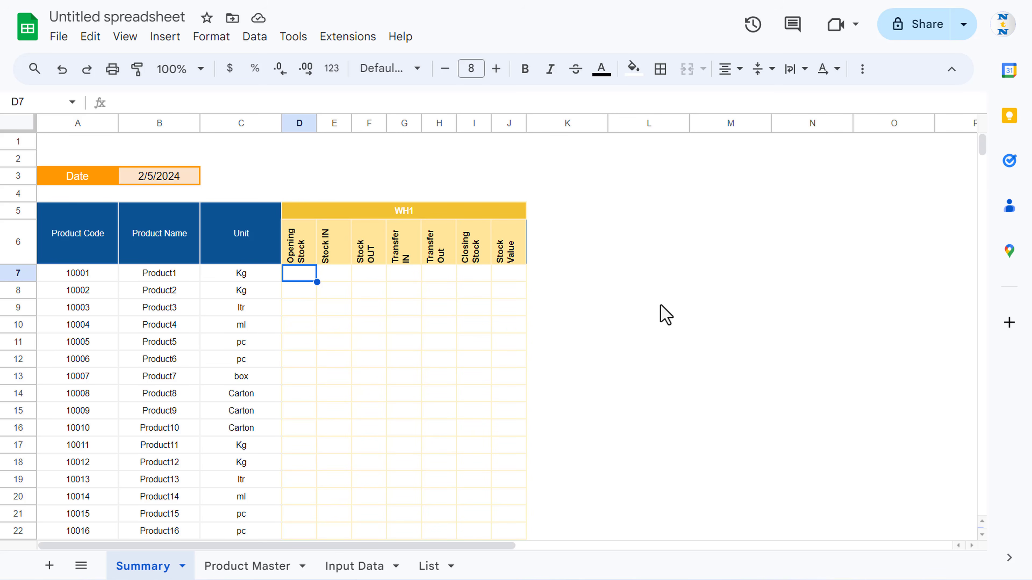
left_click(187, 181)
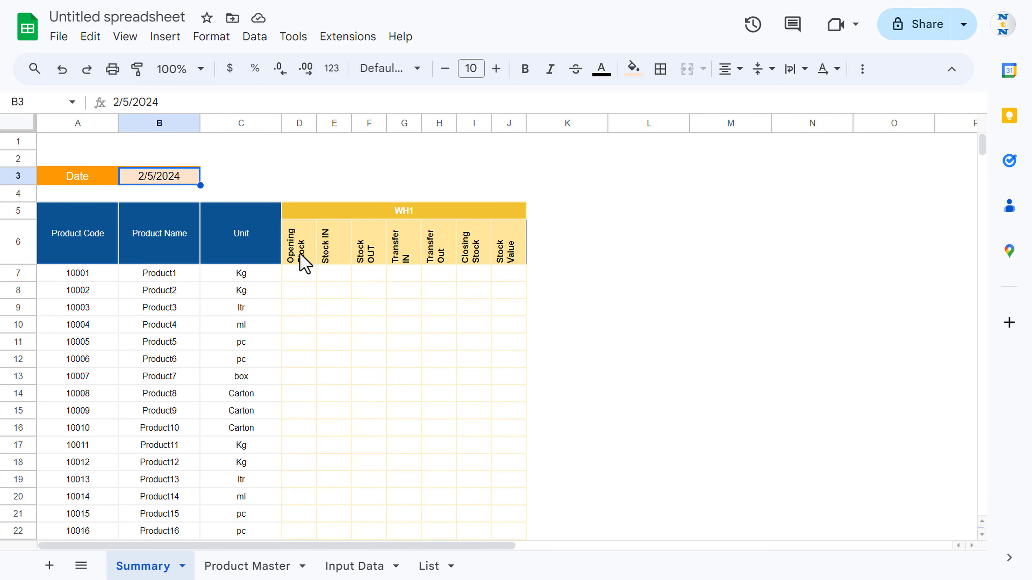
left_click(334, 256)
left_click(382, 265)
left_click(415, 250)
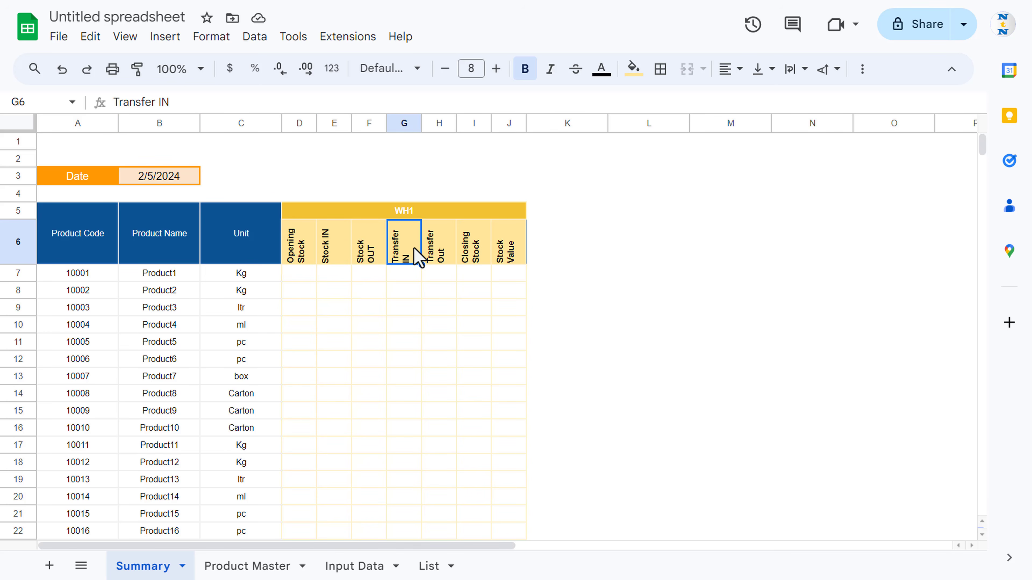
left_click(443, 246)
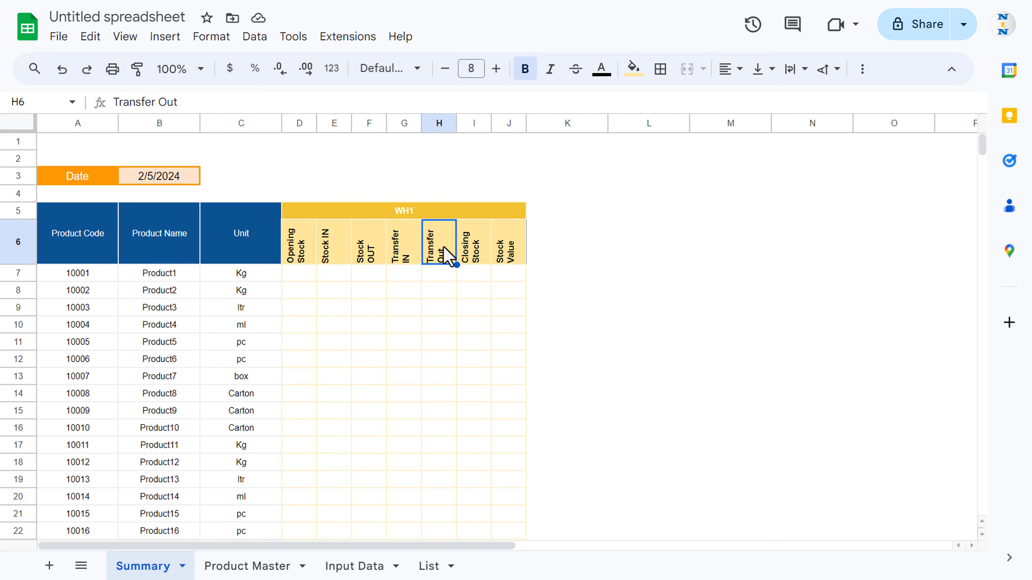
Start a SUMIFS formula in D7 with the Qty column 'Input Data'!$G:$G as an absolute sum range.
left_click(308, 272)
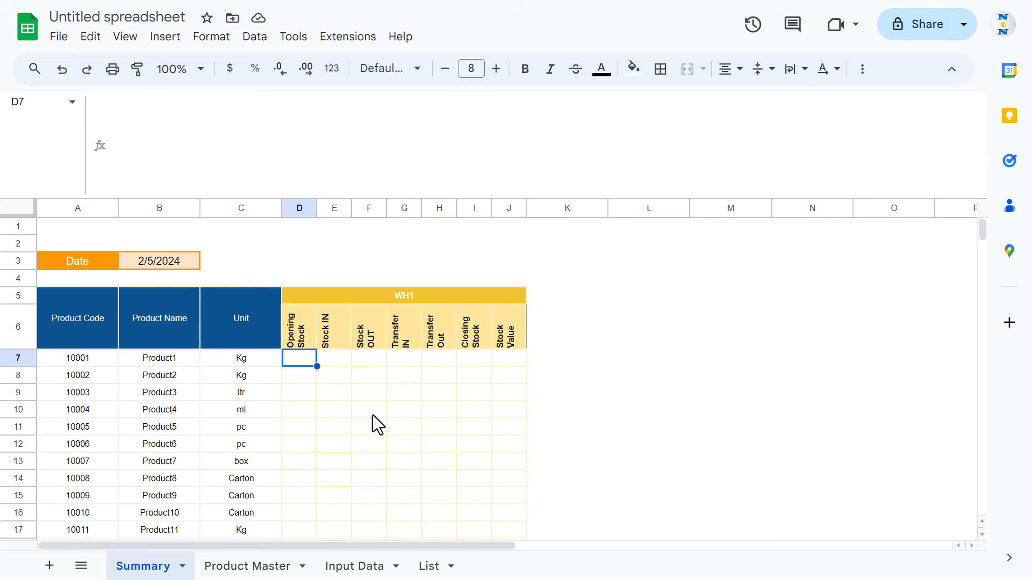
left_click(230, 125)
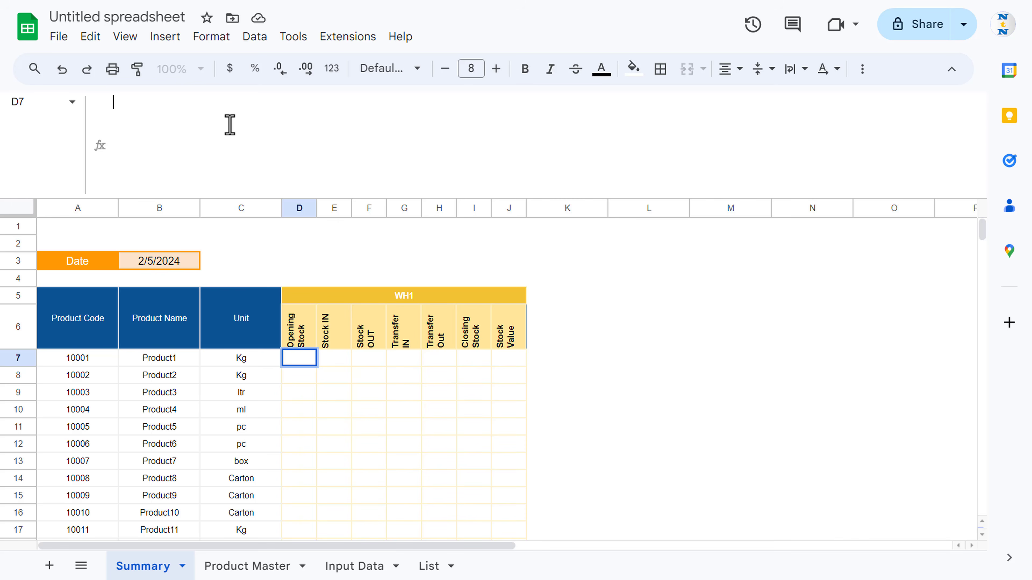
type("=sum")
key("Down")
key("Down")
key("Down")
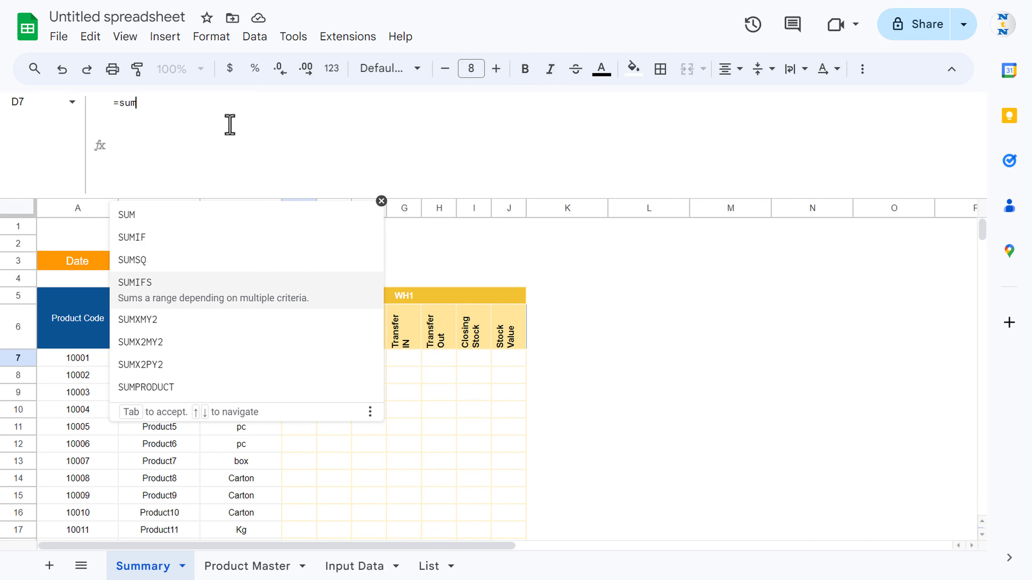
key("Tab")
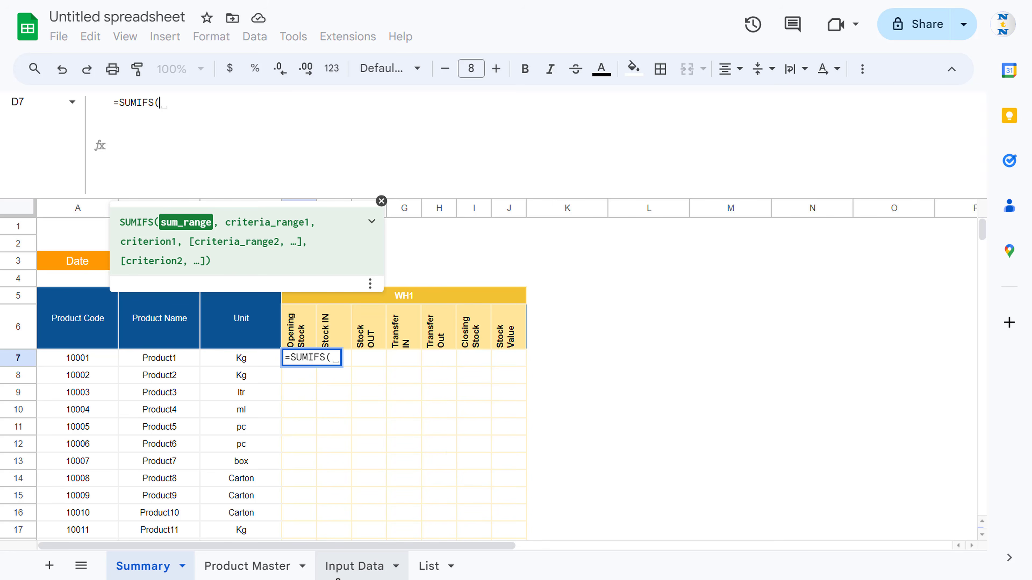
left_click(353, 574)
left_click(552, 246)
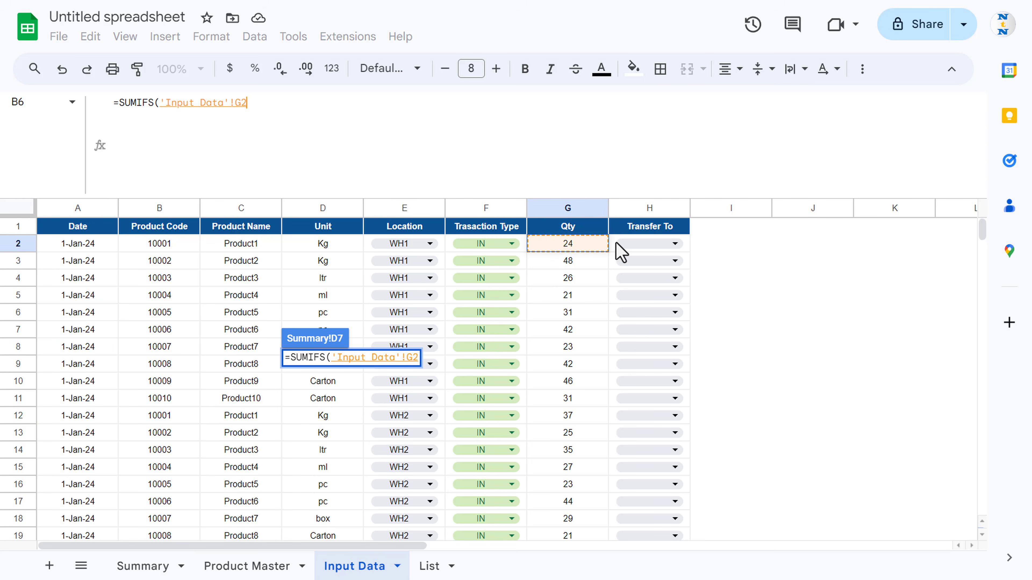
left_click(577, 208)
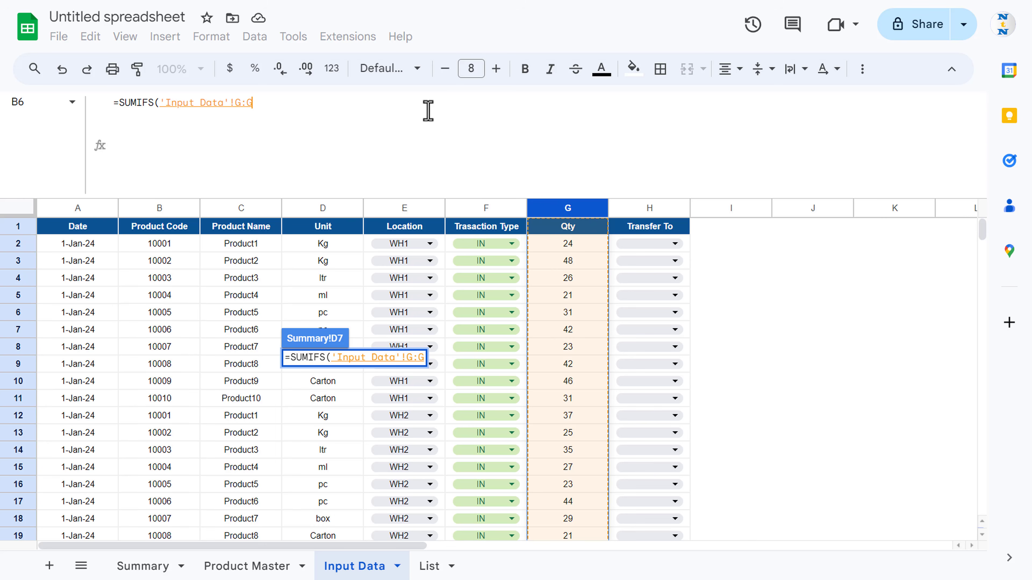
key("F4")
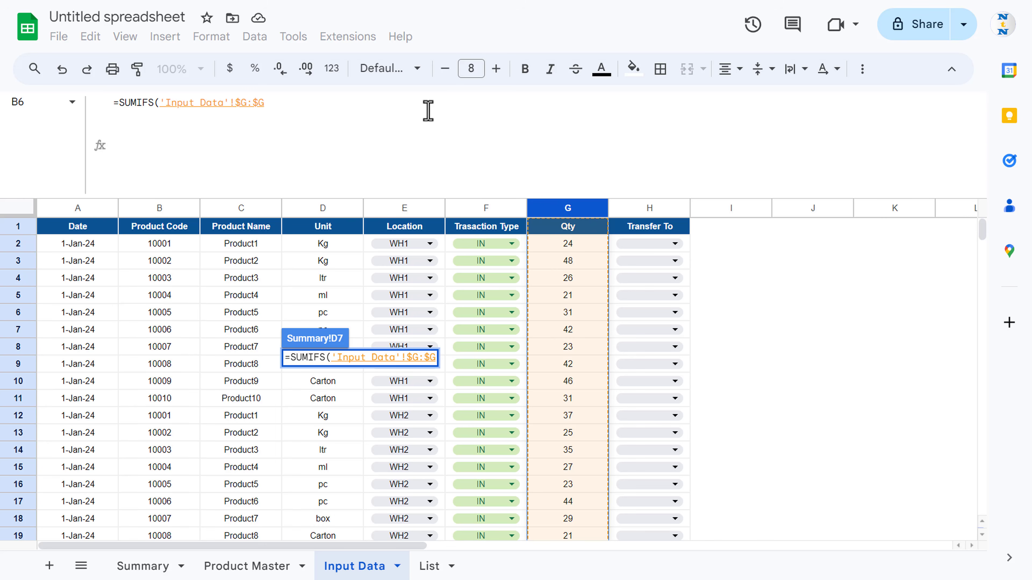
type(",")
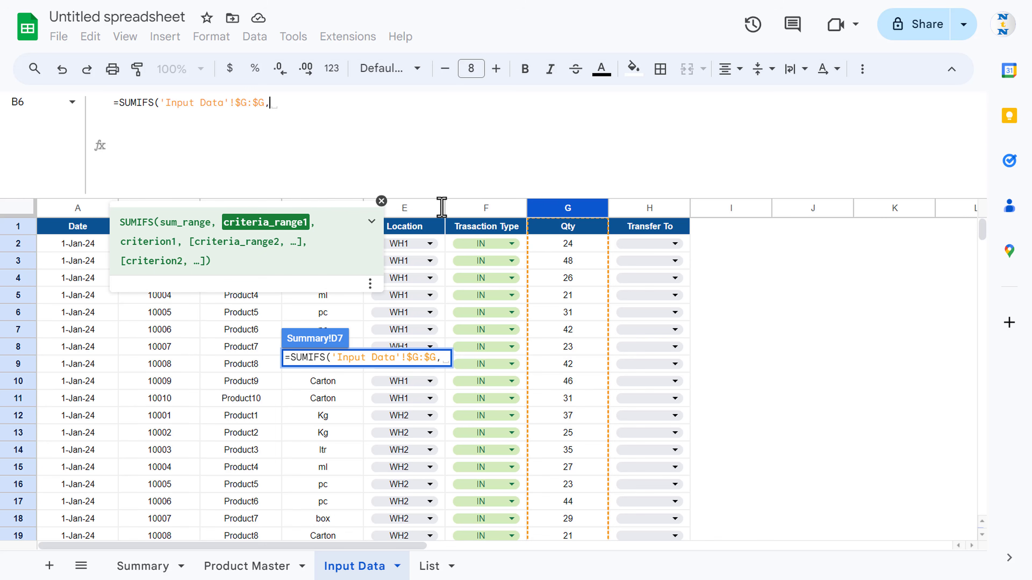
Add the first SUMIFS condition, matching the product codes in 'Input Data'!$B:$B against $A7 on the Summary sheet.
left_click(167, 317)
left_click(159, 208)
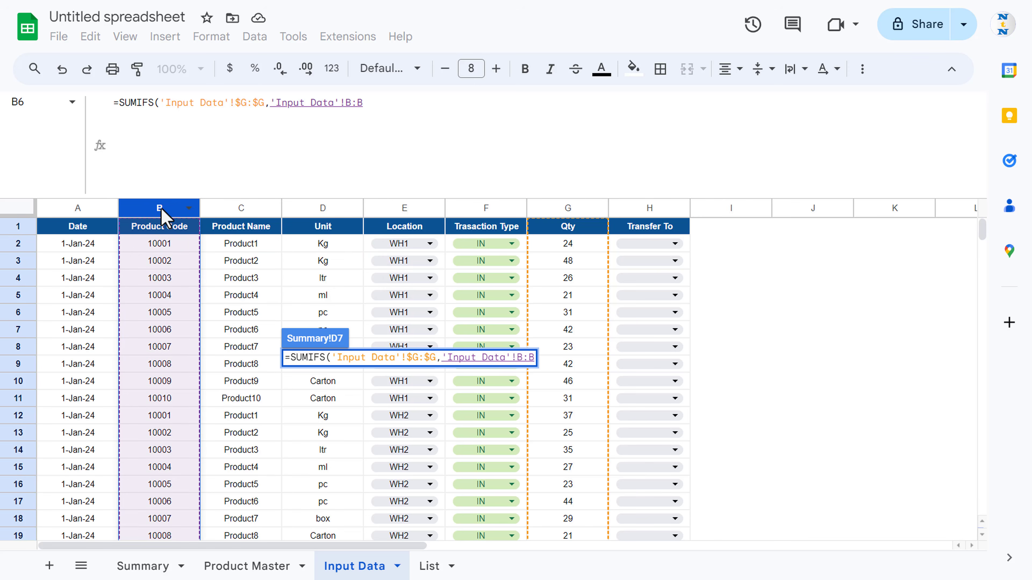
key("F4")
type(",")
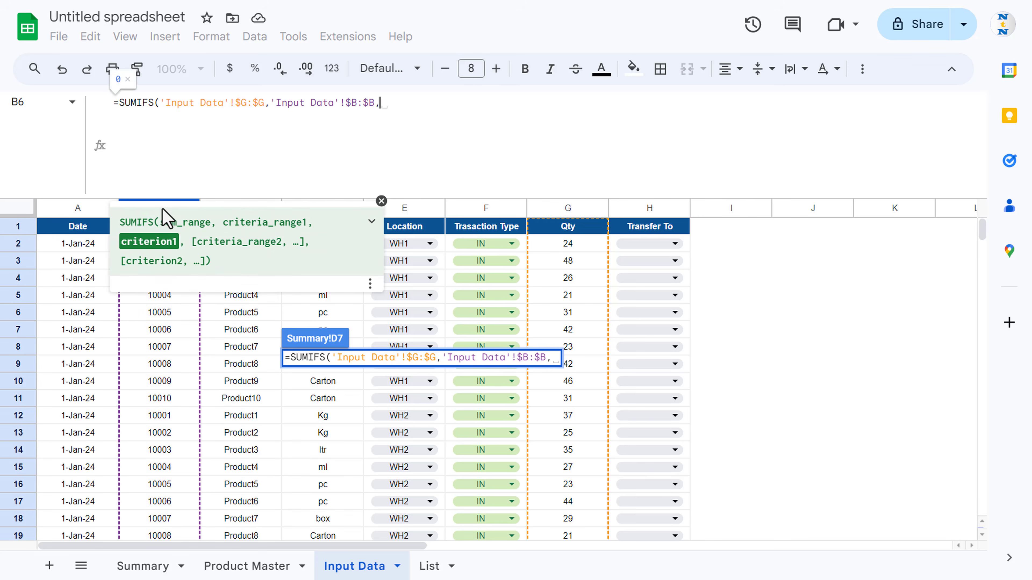
left_click(139, 566)
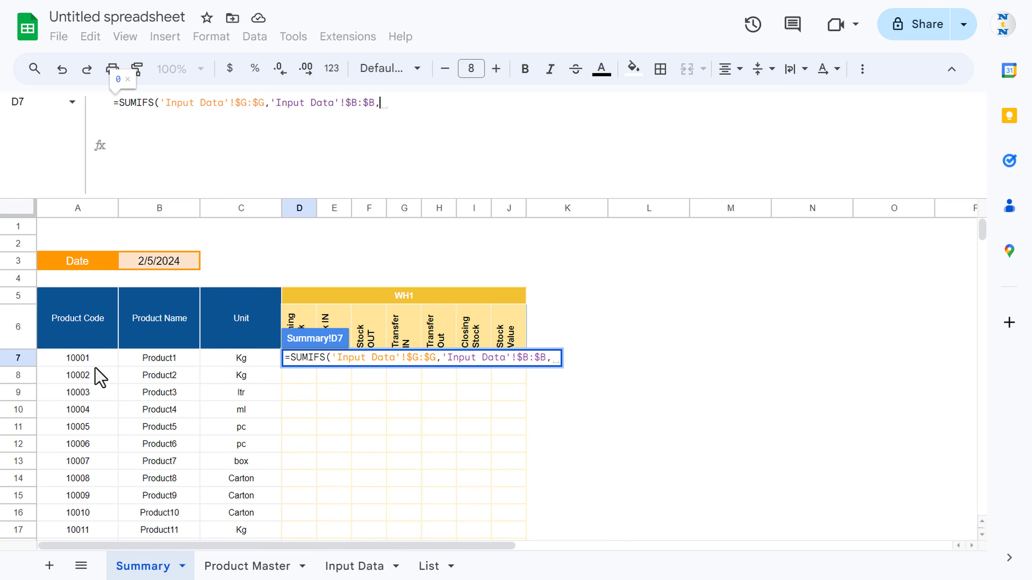
left_click(81, 357)
left_click(379, 102)
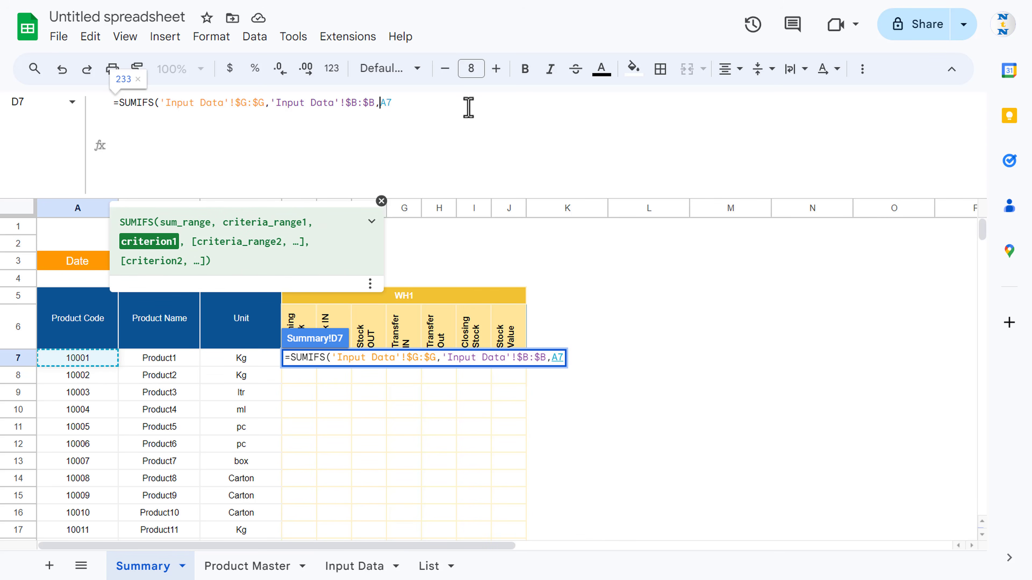
type("$G")
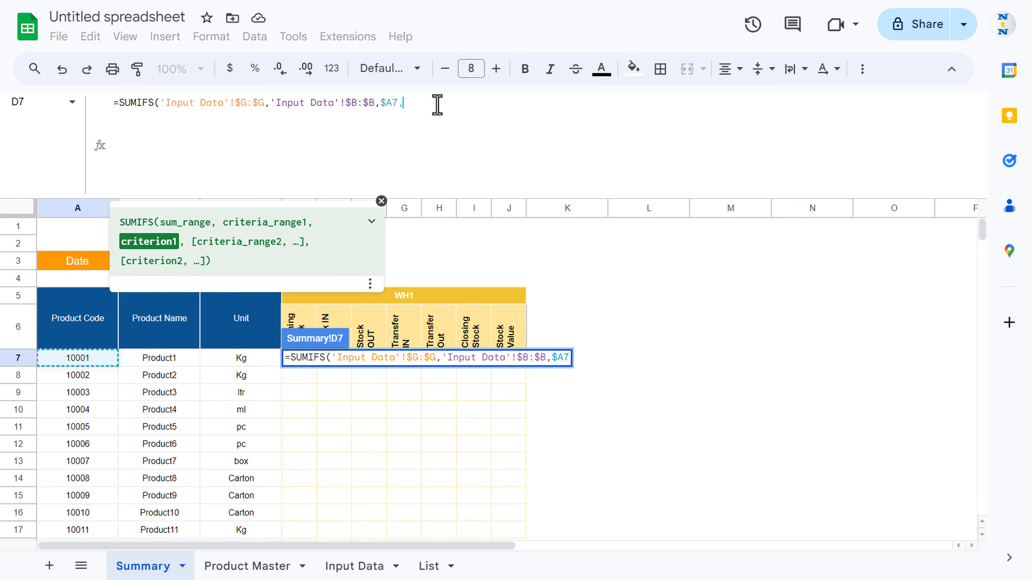
Add a second SUMIFS condition in D7 matching the Location column 'Input Data'!$E:$E against the WH1 heading as D$5.
type(",")
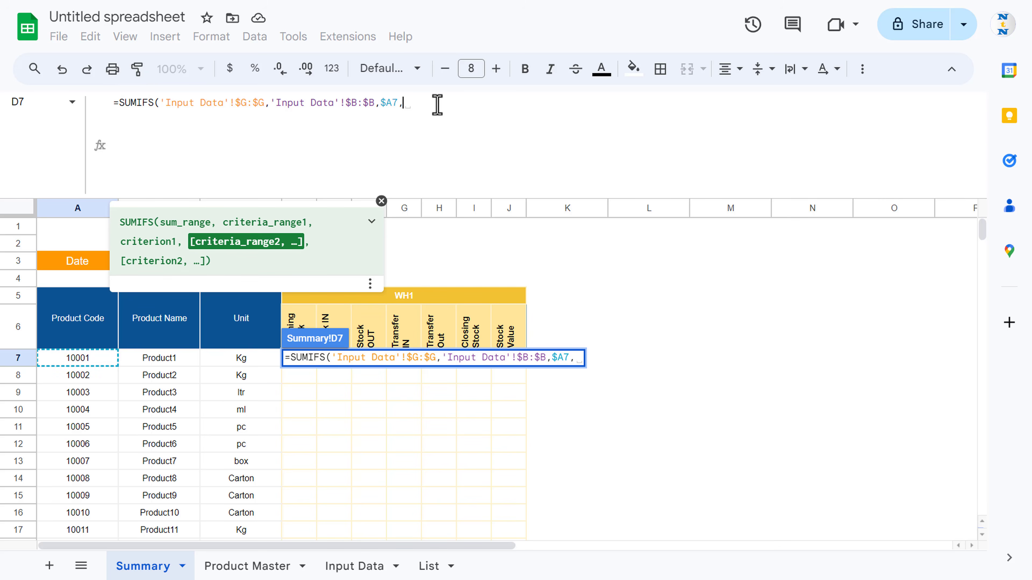
left_click(360, 566)
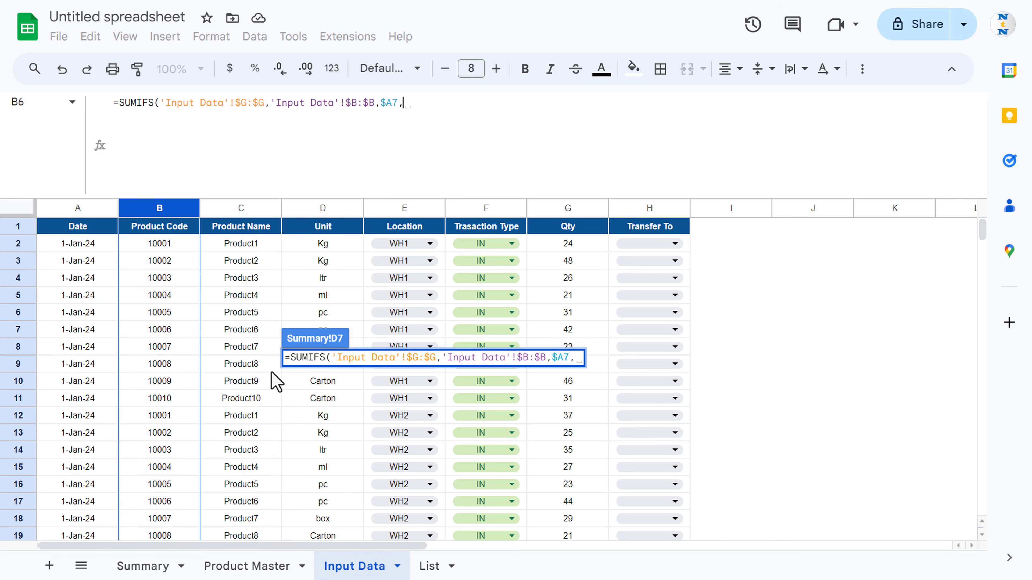
left_click(404, 208)
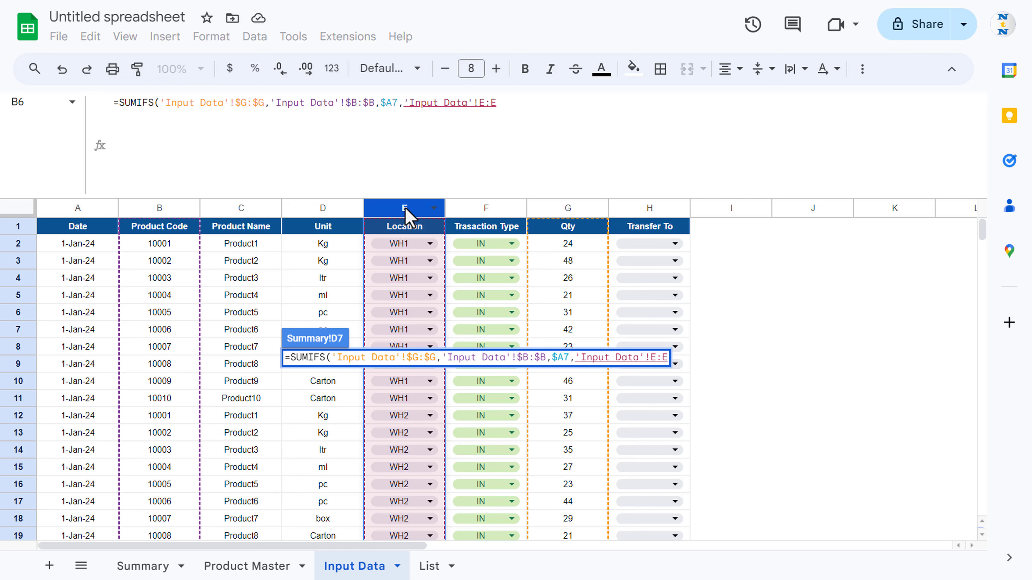
type(",")
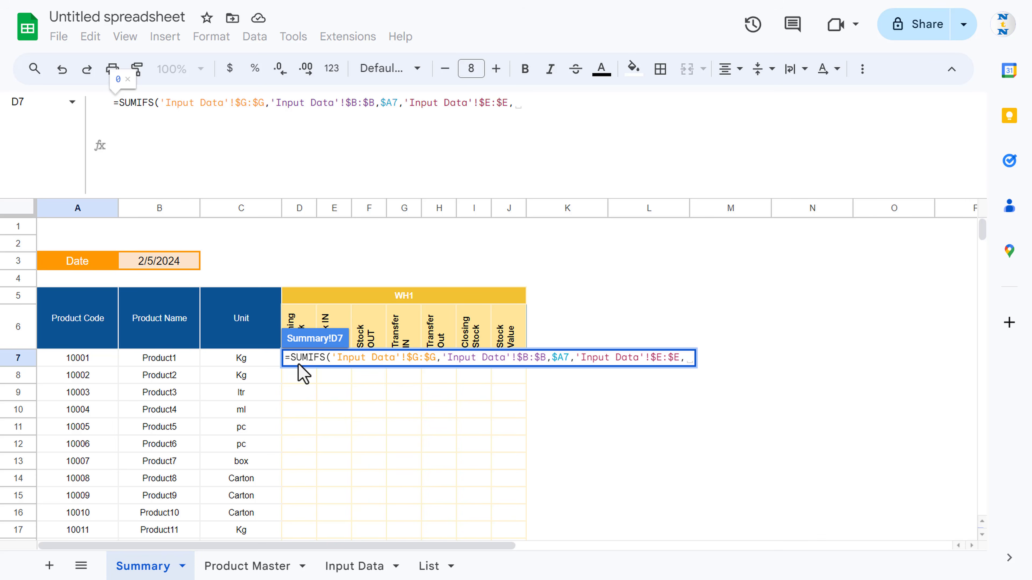
left_click(298, 299)
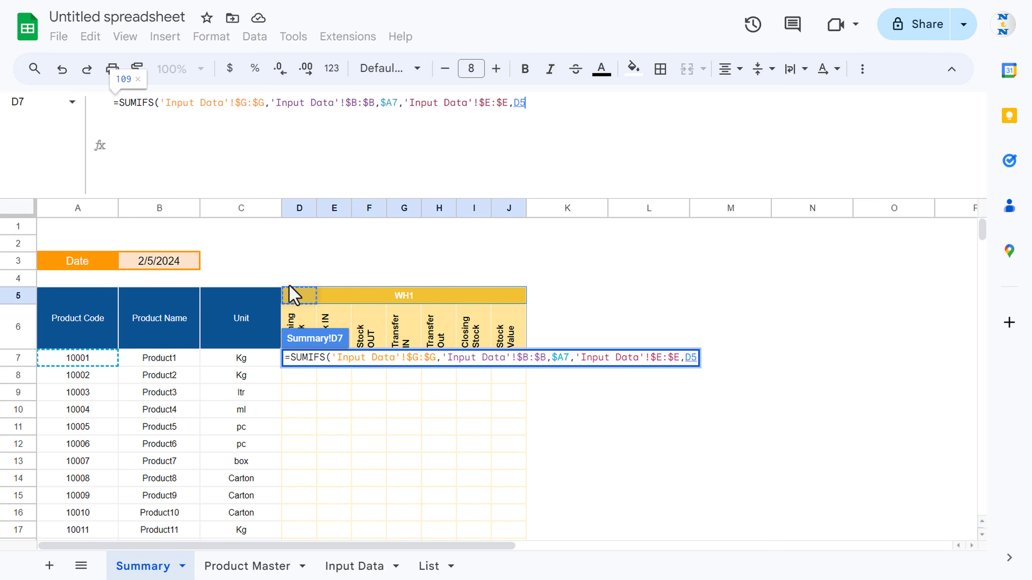
left_click(519, 102)
type("$G")
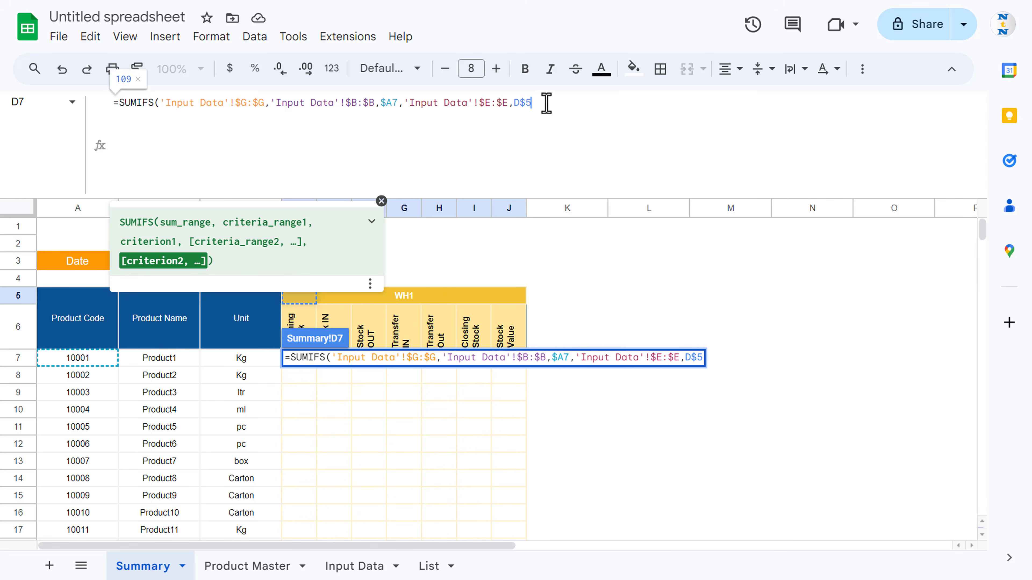
Add a third condition matching the transaction type column 'Input Data'!$F:$F against "IN".
type(",")
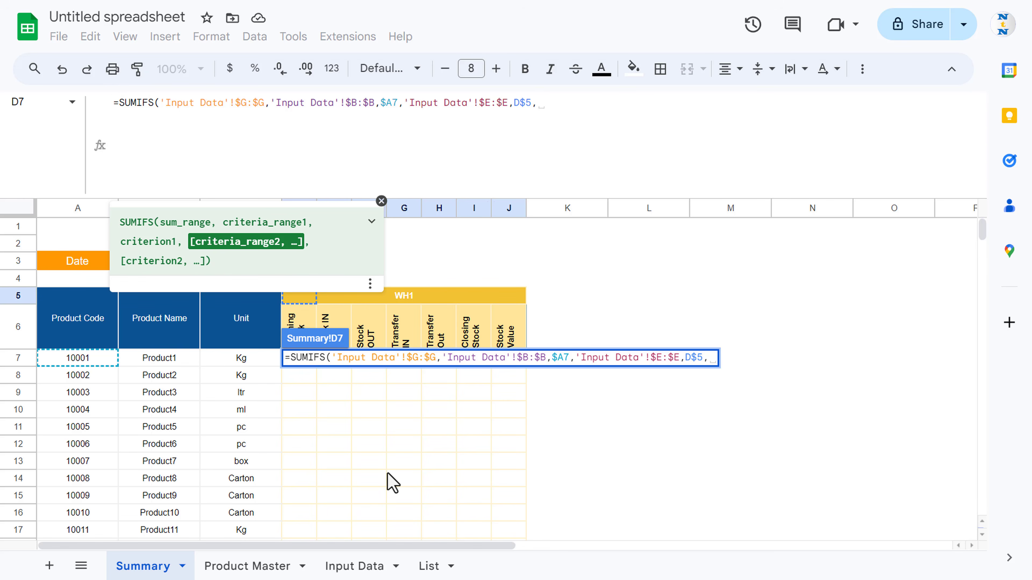
left_click(356, 567)
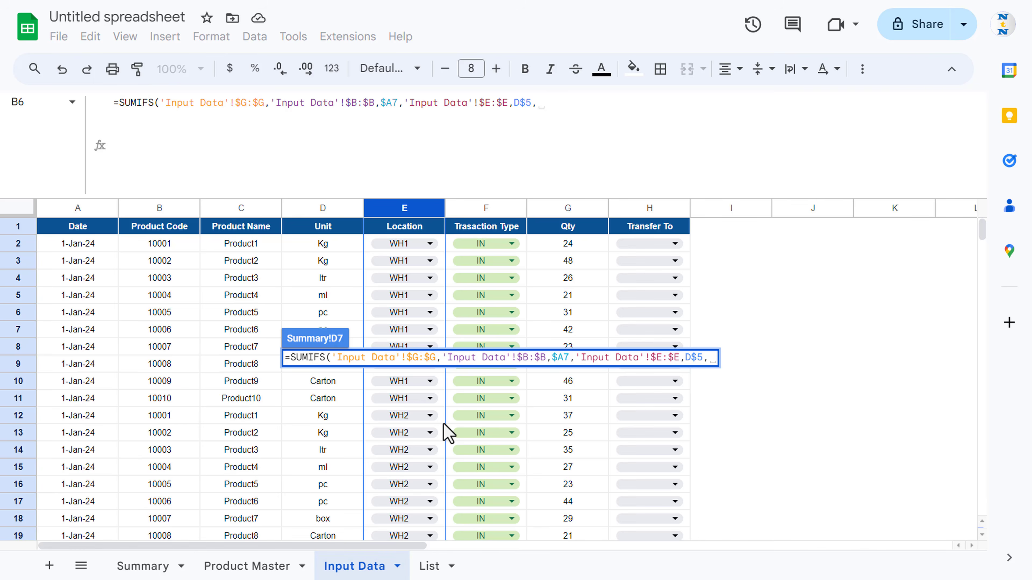
left_click(495, 209)
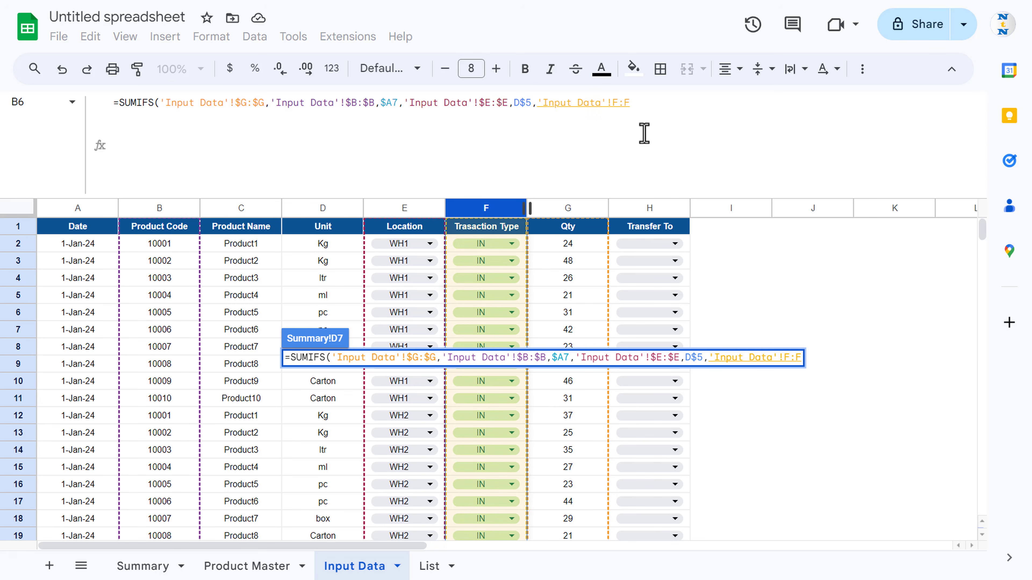
key("F4")
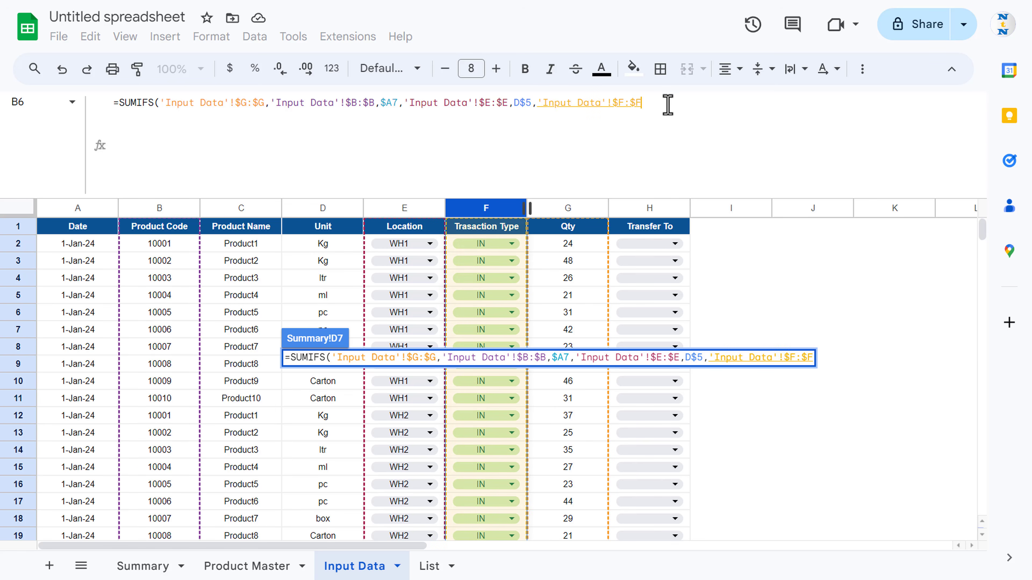
type(",")
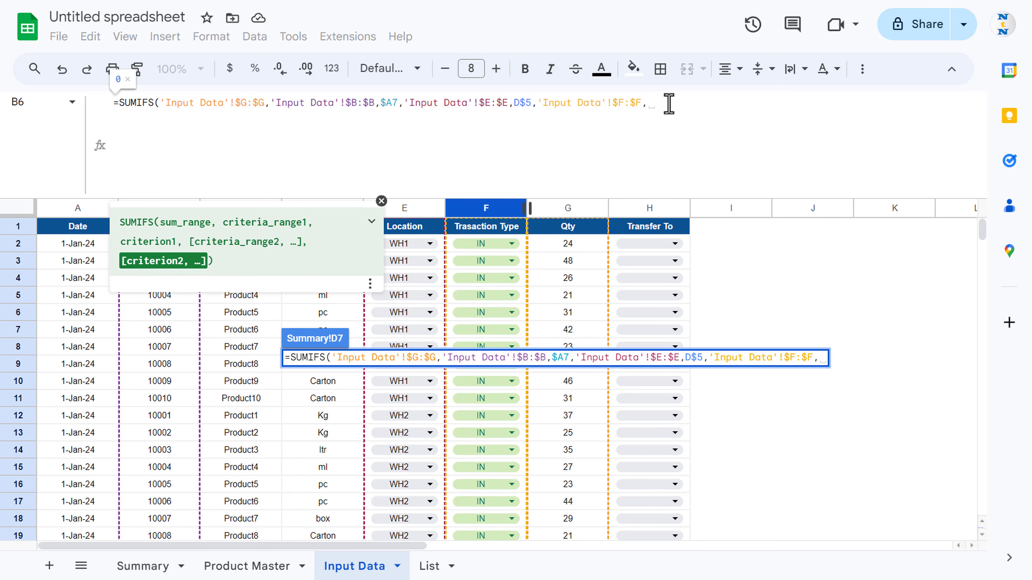
type("\"IN\"")
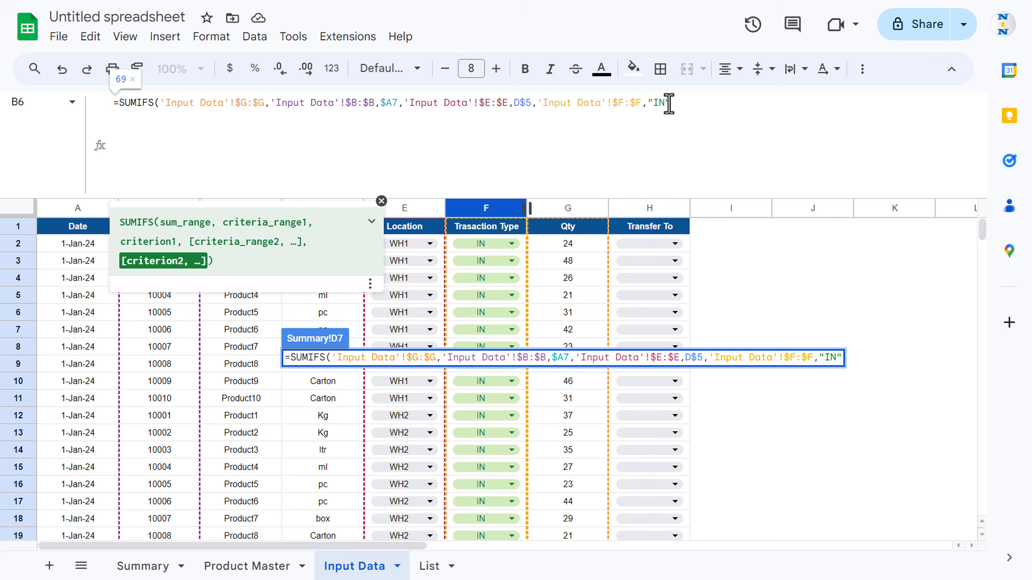
Add a date condition on 'Input Data'!$A:$A with the criterion "<"&$B$3 from the Summary sheet, and complete the D7 formula.
type(",")
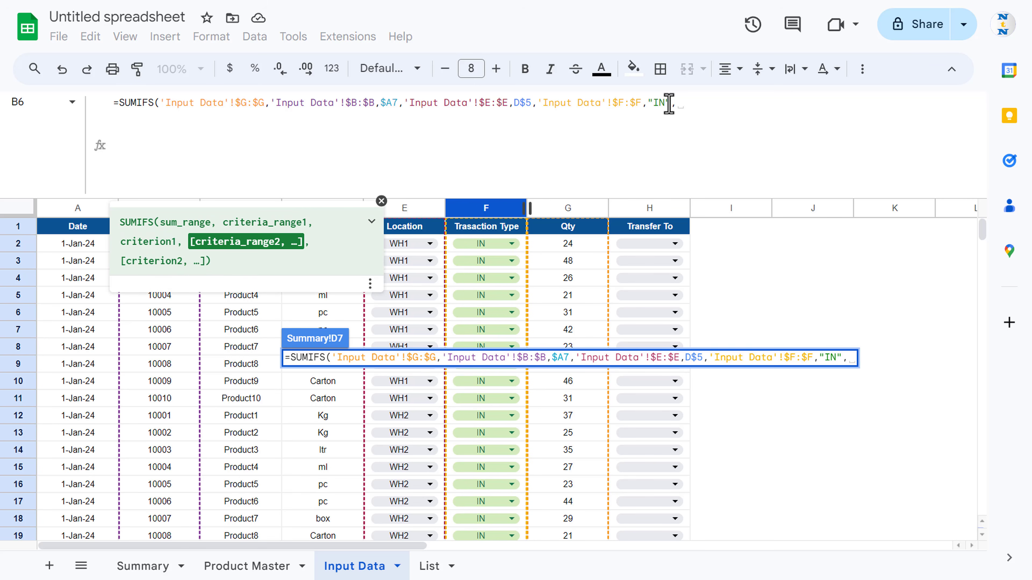
left_click(82, 210)
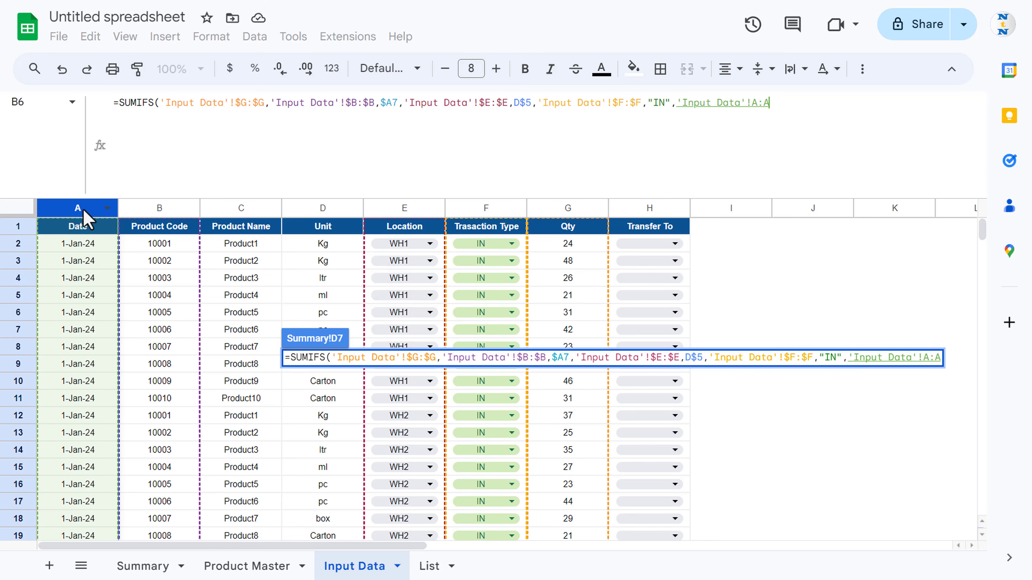
key("F4")
type(",\"")
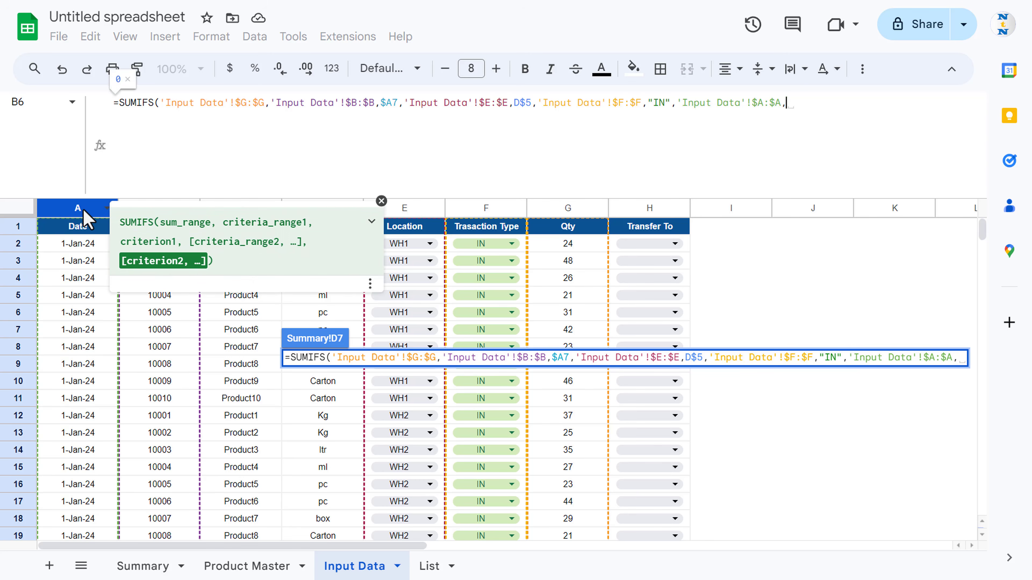
type("<\"")
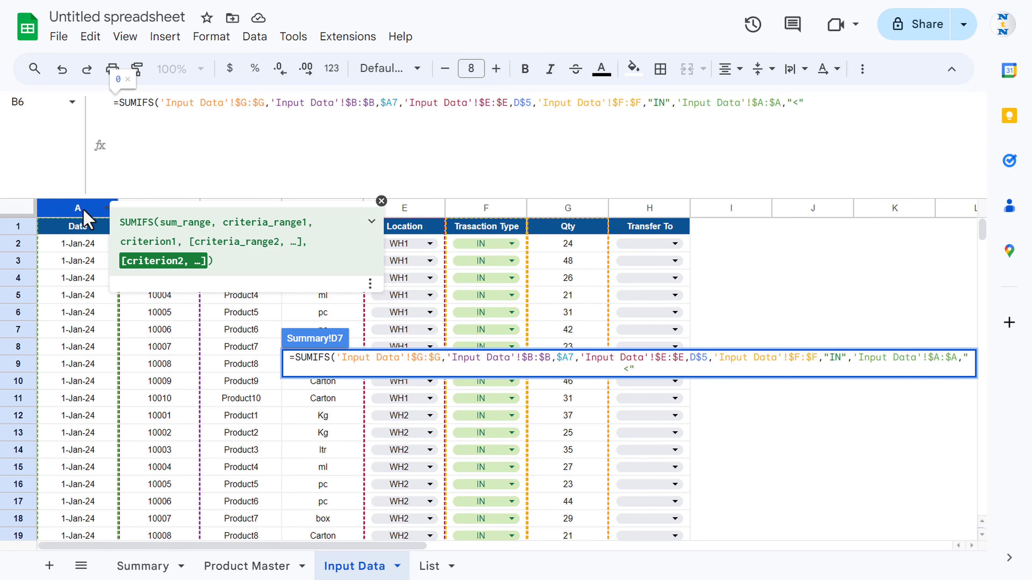
type("&")
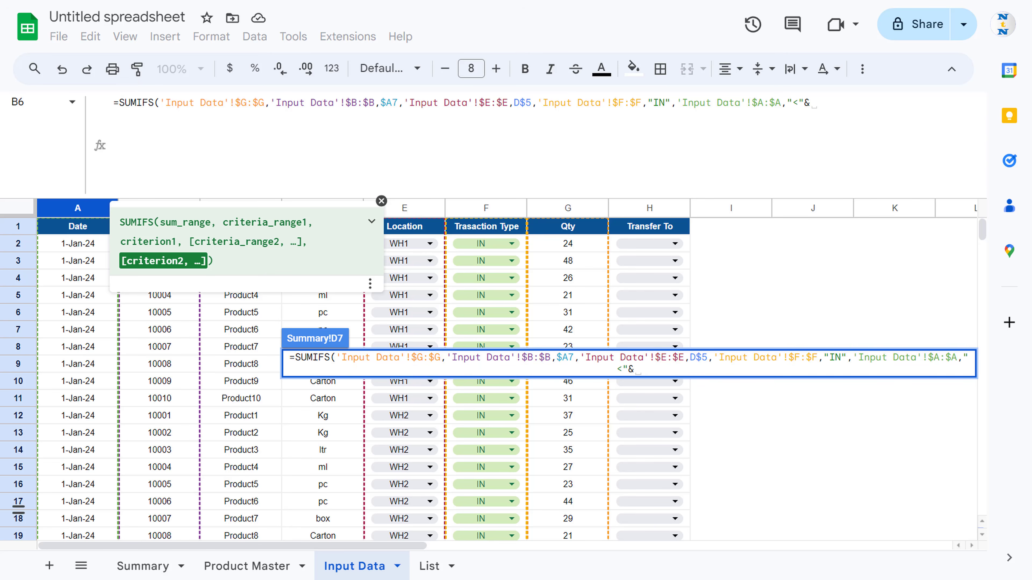
left_click(143, 566)
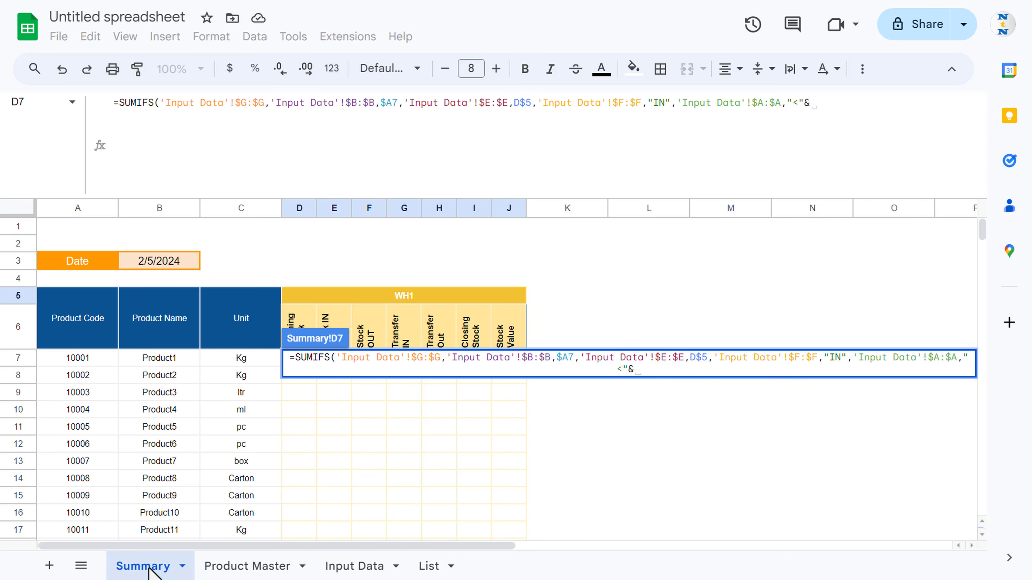
left_click(140, 259)
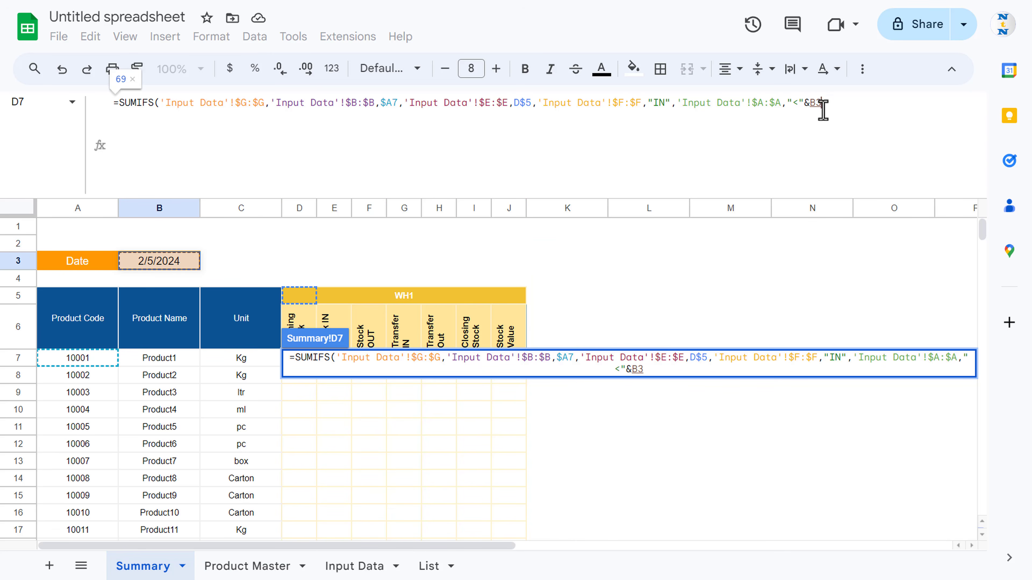
key("F4")
type(")")
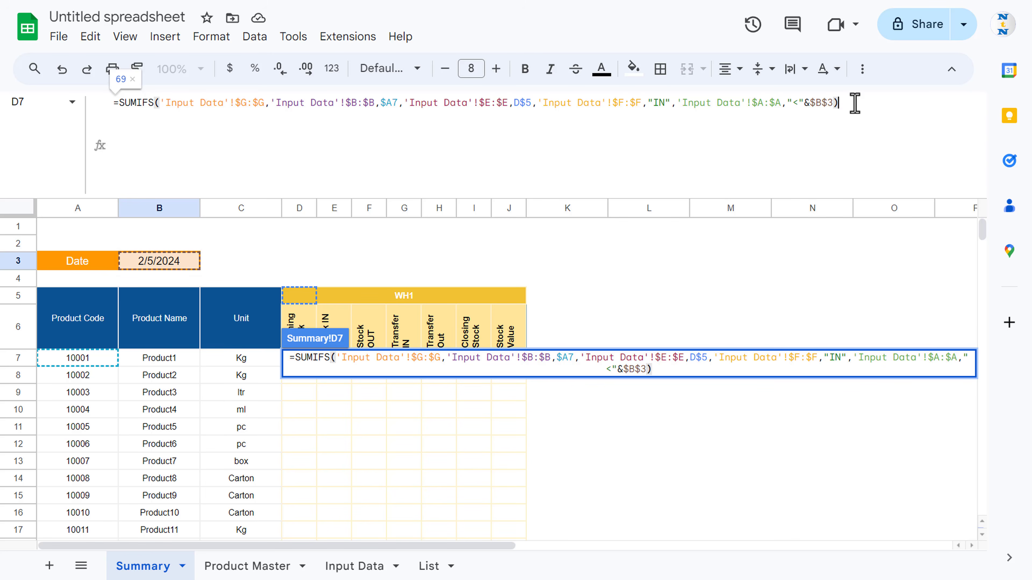
key("Return")
key("Up")
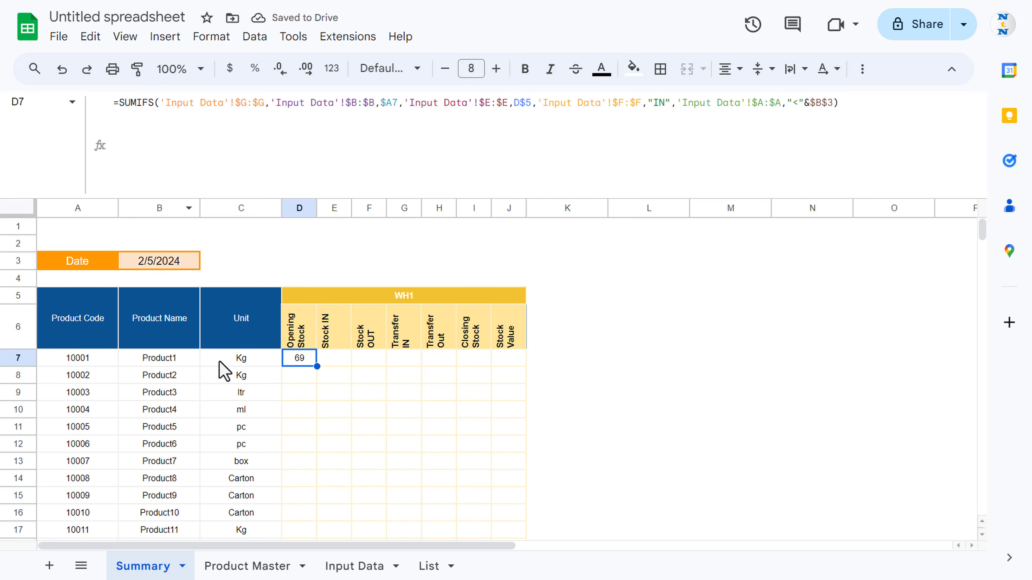
left_click(67, 358)
left_click(309, 302)
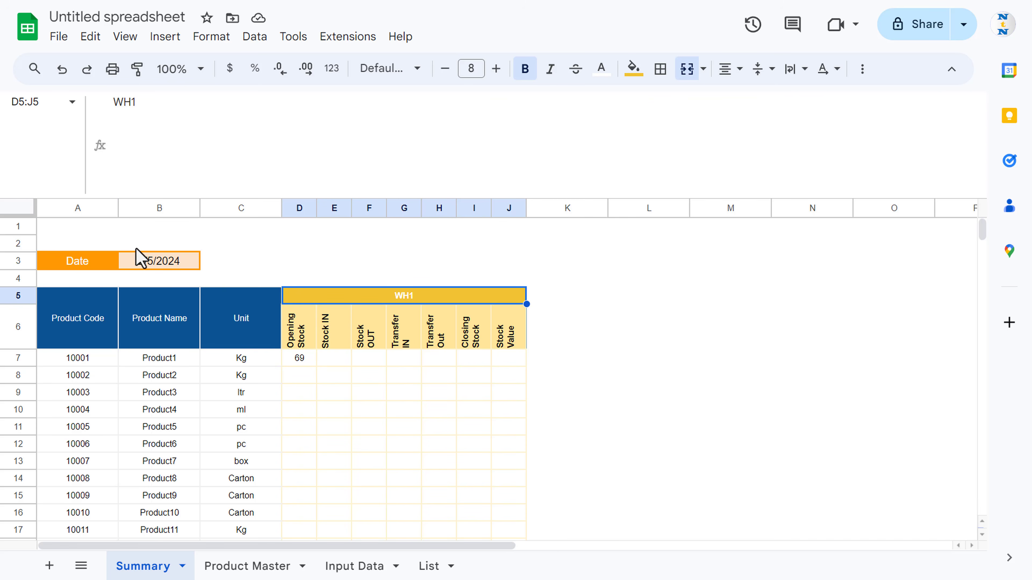
Subtract a copy of the SUMIFS on a second line of the D7 formula, with its transaction type changed to "OUT".
left_click(305, 359)
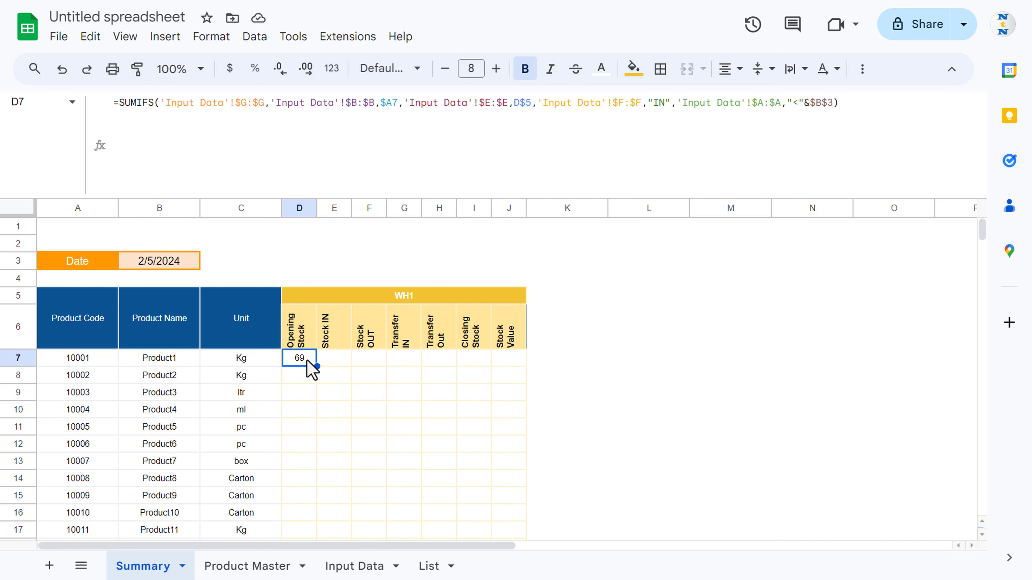
left_click_drag(117, 104, 866, 111)
key("ctrl+c")
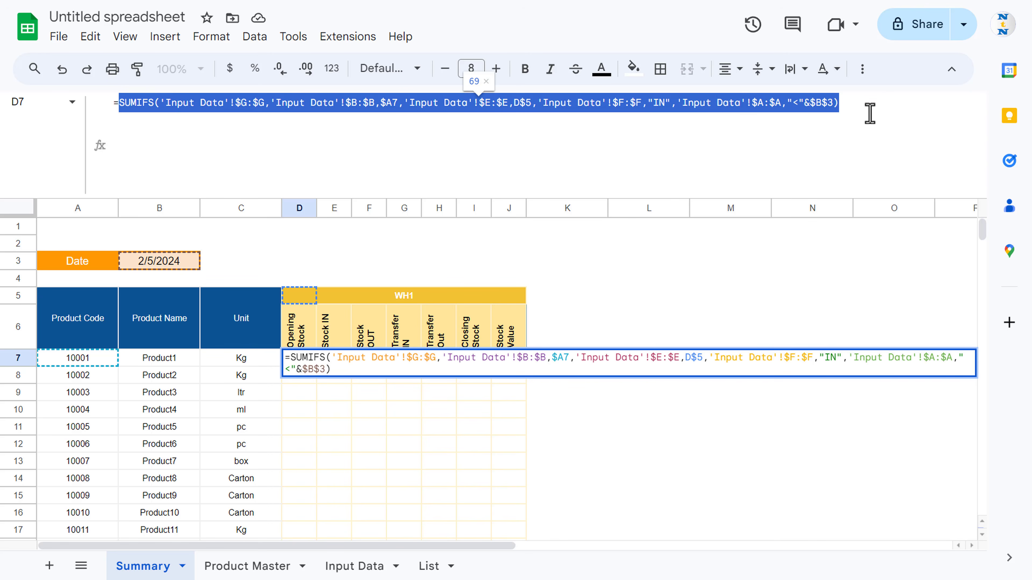
left_click(871, 105)
key("alt+Return")
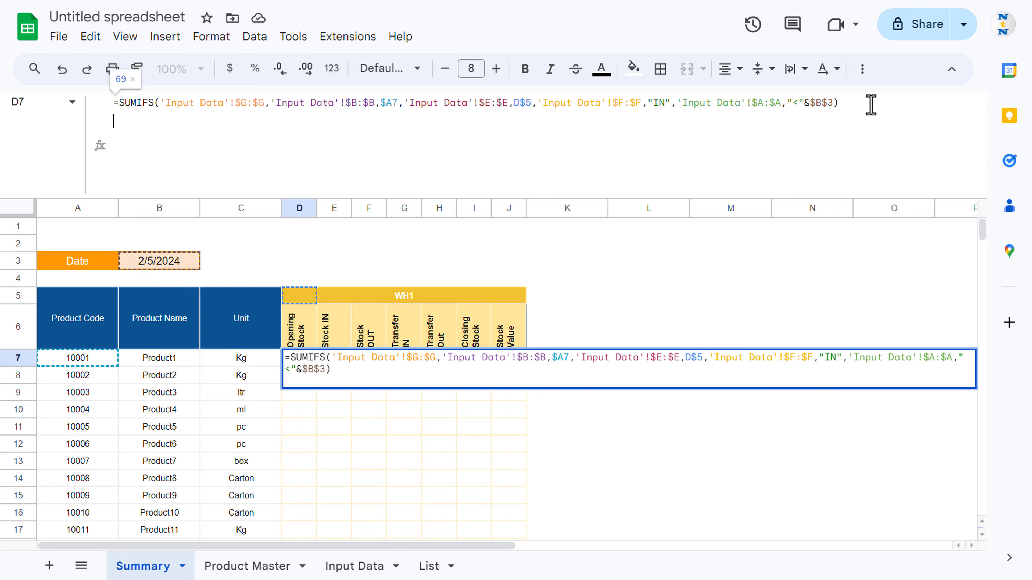
type("-")
key("ctrl+v")
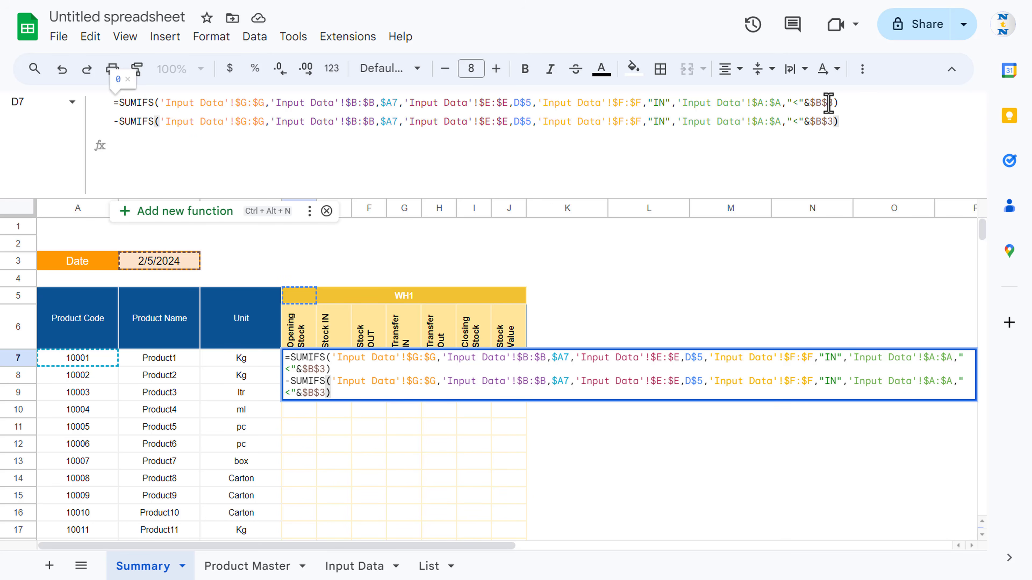
left_click(665, 121)
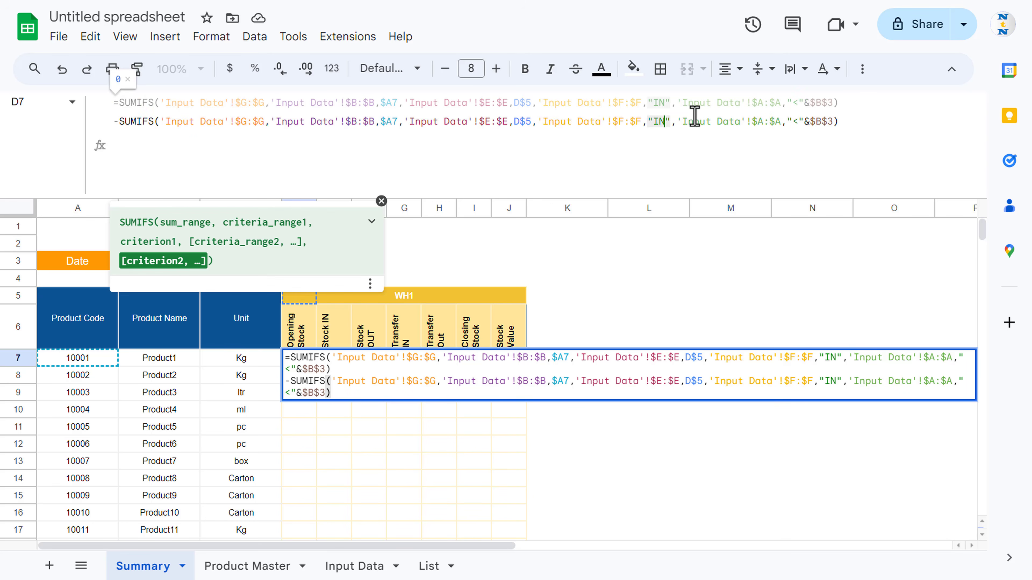
key("BackSpace")
key("BackSpace")
type("OUT")
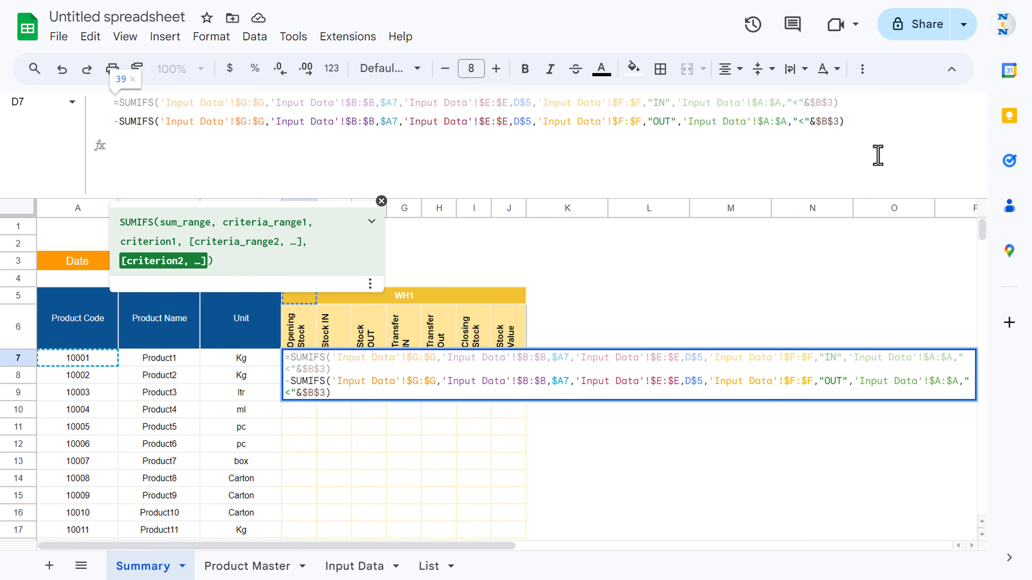
Add another copy of the original SUMIFS with a plus sign on a third line, with its transaction type changed to "TRANSFER".
left_click(874, 122)
key("ctrl+Return")
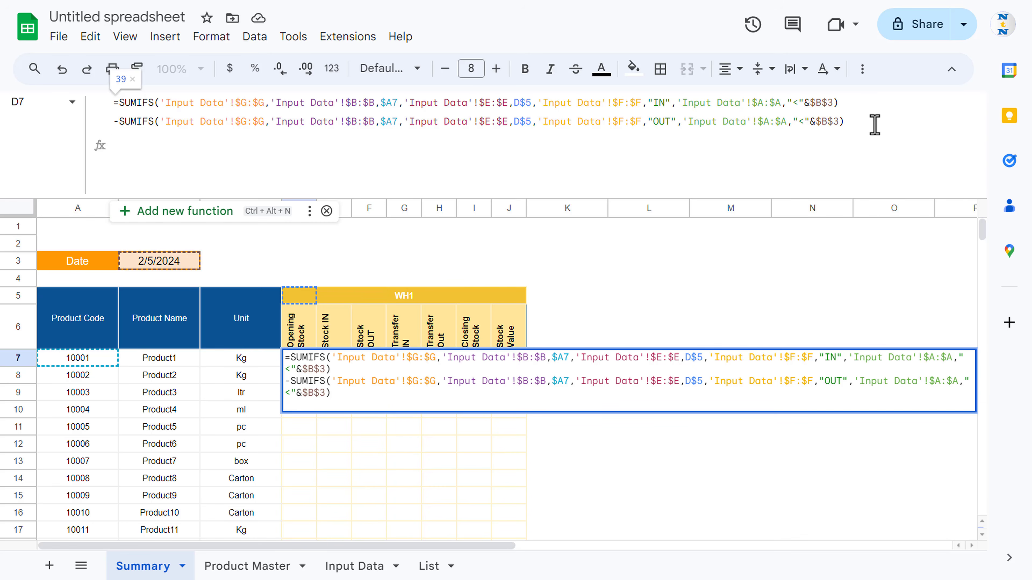
type("+")
key("ctrl+v")
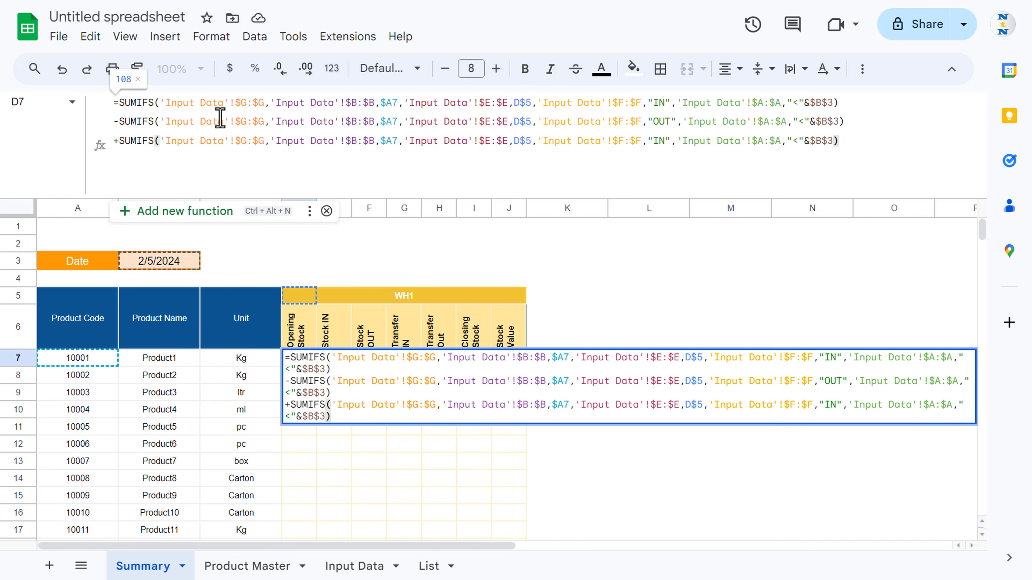
double_click(663, 143)
type("T")
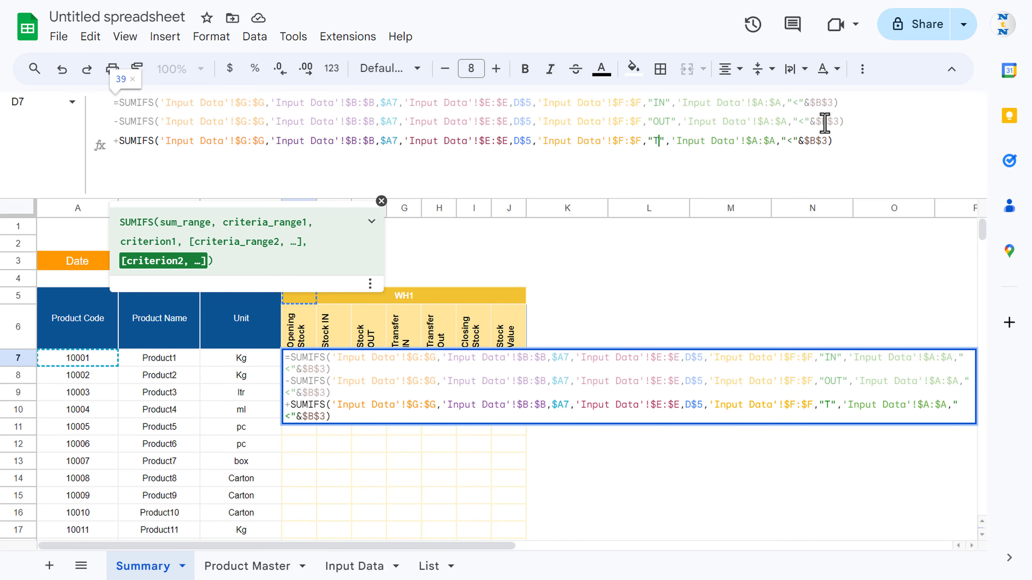
type("RA")
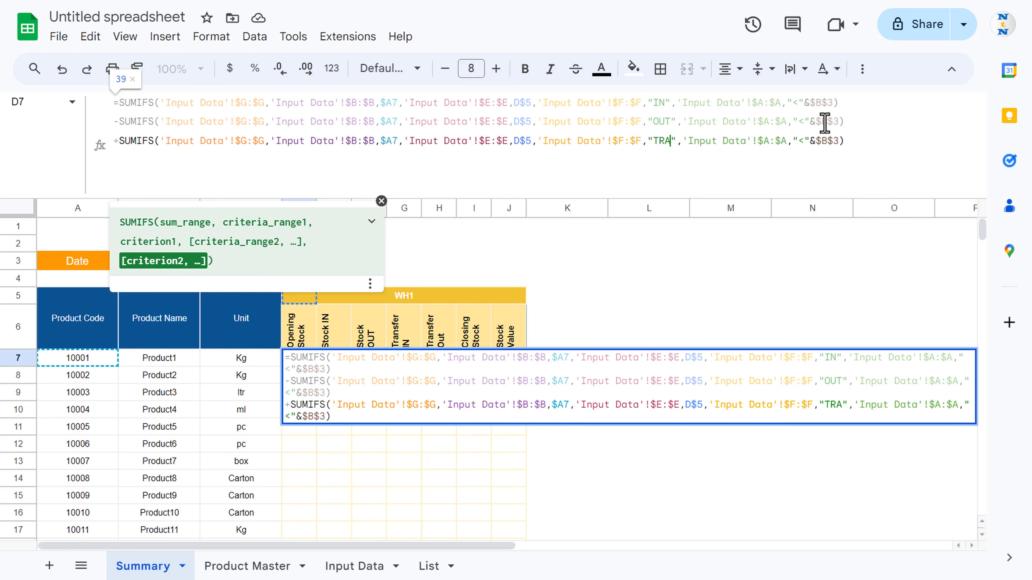
type("NSFER")
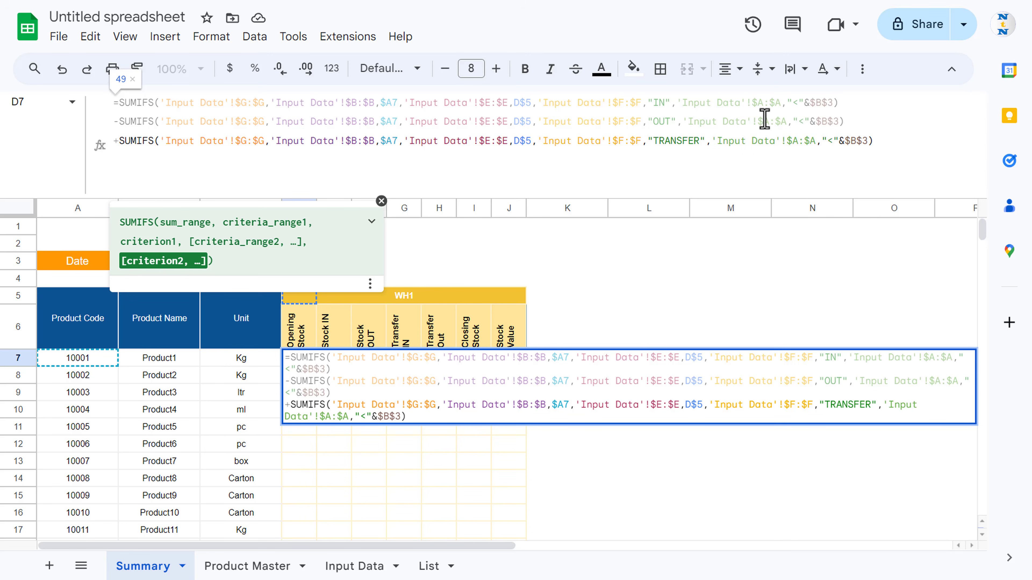
Change the location criteria range in the TRANSFER line of the D7 formula to 'Input Data'!$H:$H.
left_click(494, 141)
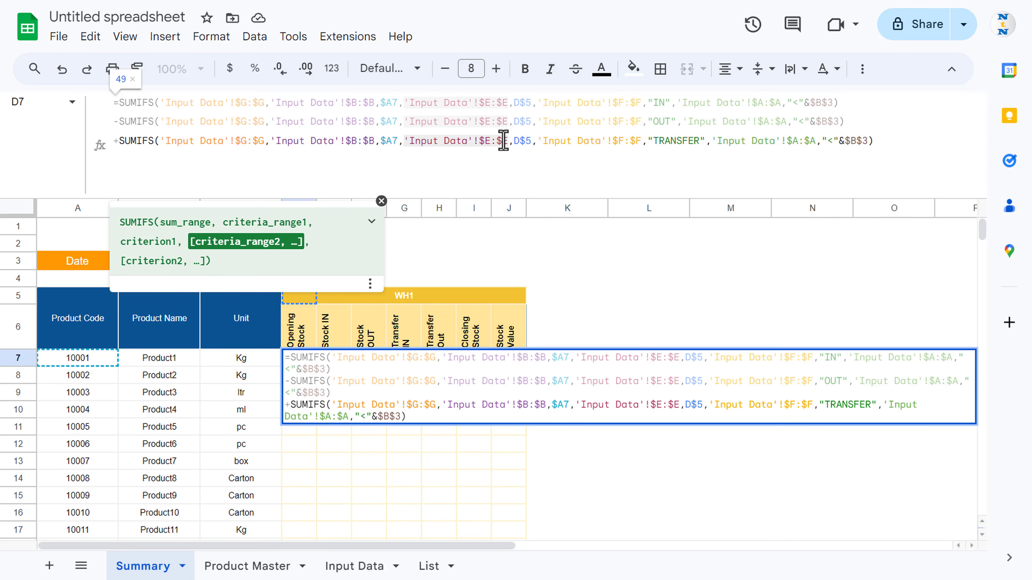
left_click(360, 567)
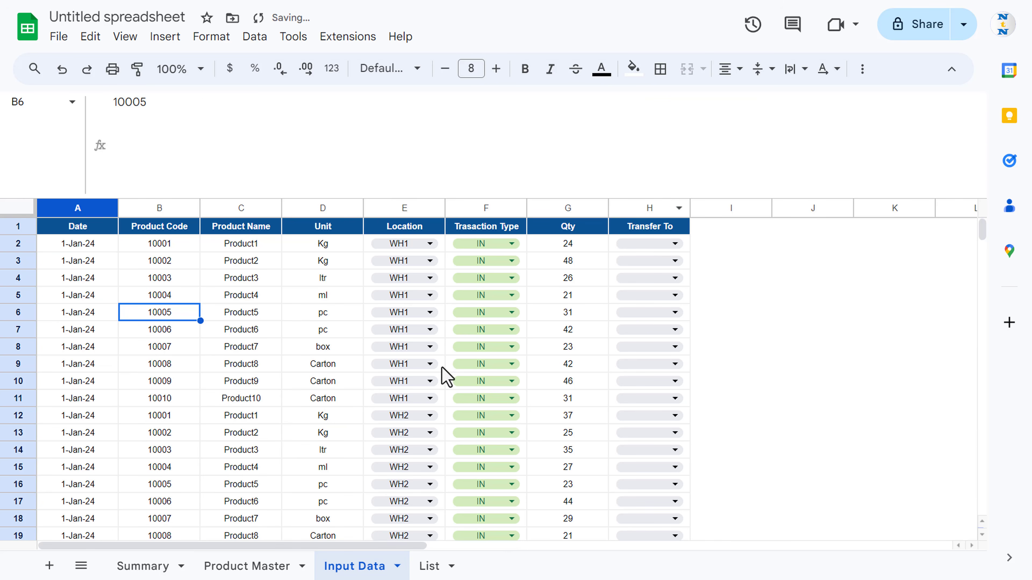
left_click(161, 571)
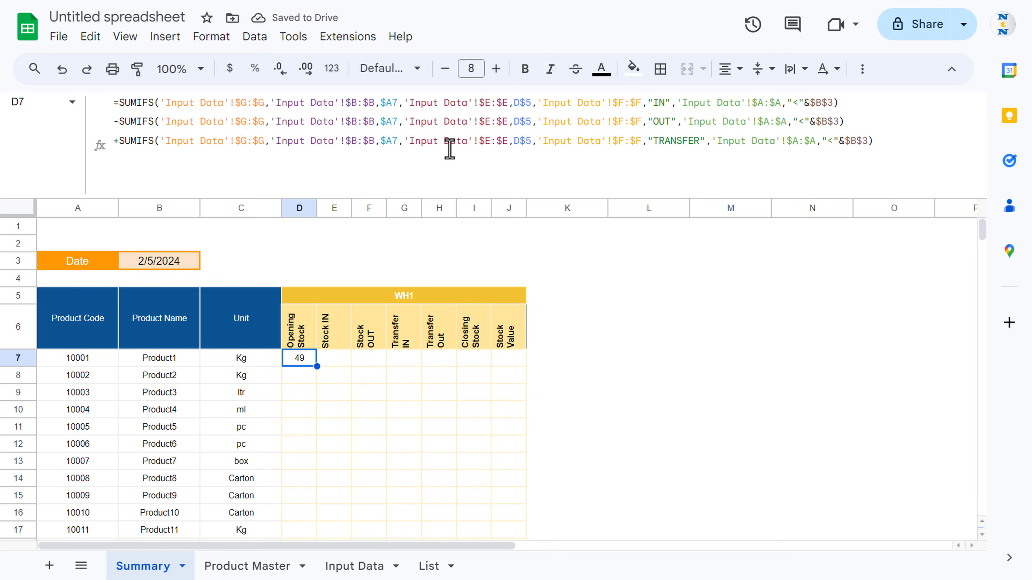
left_click(493, 140)
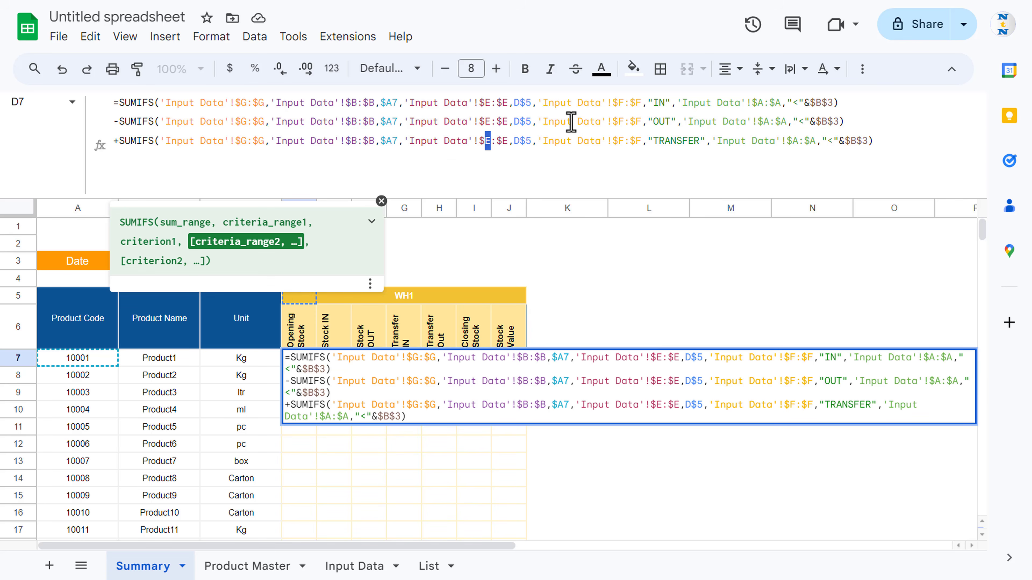
type("h")
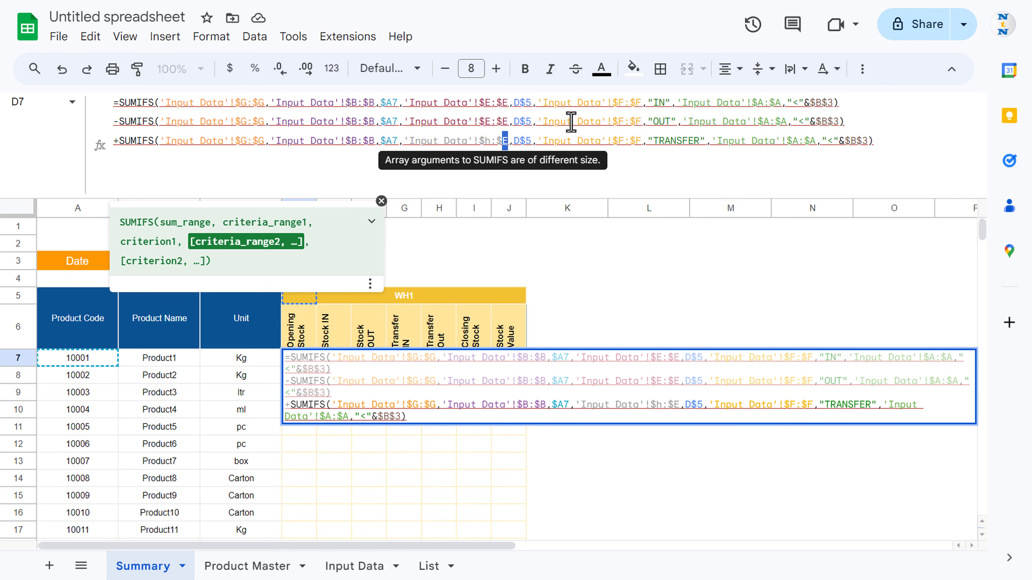
key("Delete")
type("H")
key("shift+Left")
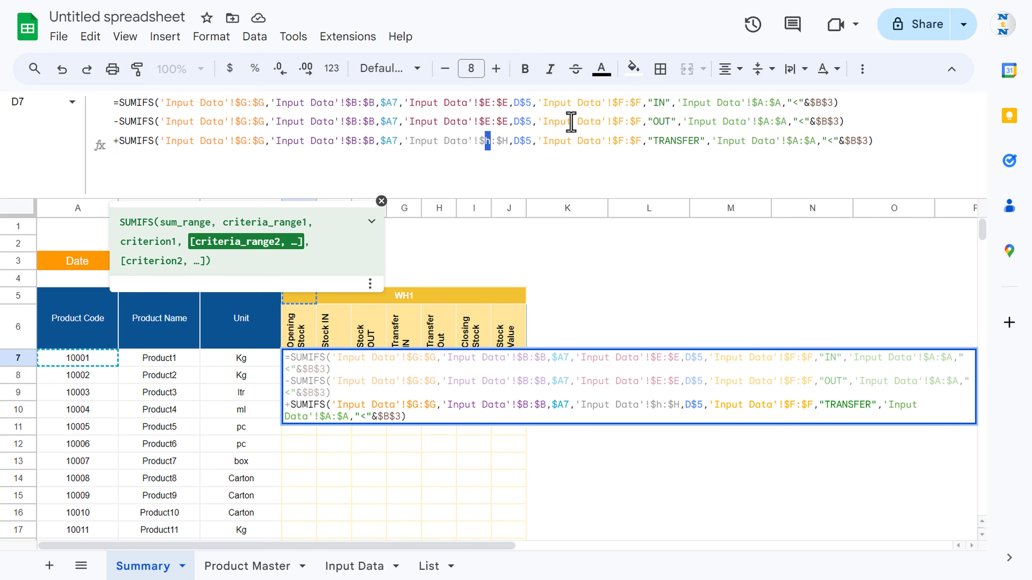
type("H")
Duplicate the subtracted "OUT" SUMIFS, including its minus sign, onto a fourth line of the D7 formula.
left_click_drag(893, 159, 860, 115)
key("ctrl+c")
left_click(880, 141)
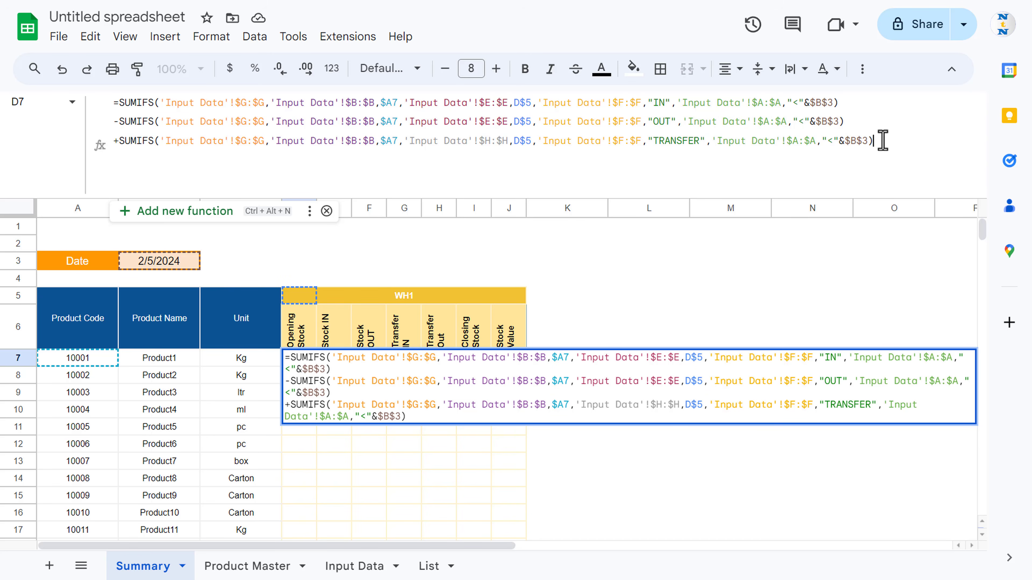
key("alt+Return")
key("ctrl+v")
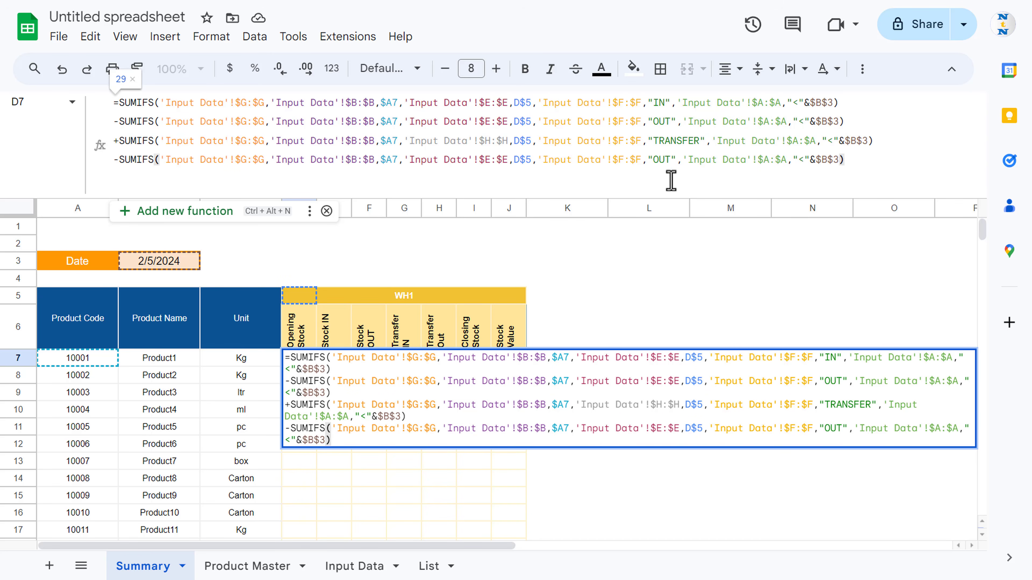
Replace the transaction type in the fourth line's SUMIFS with "TRANSFER", copied from the third line.
double_click(676, 142)
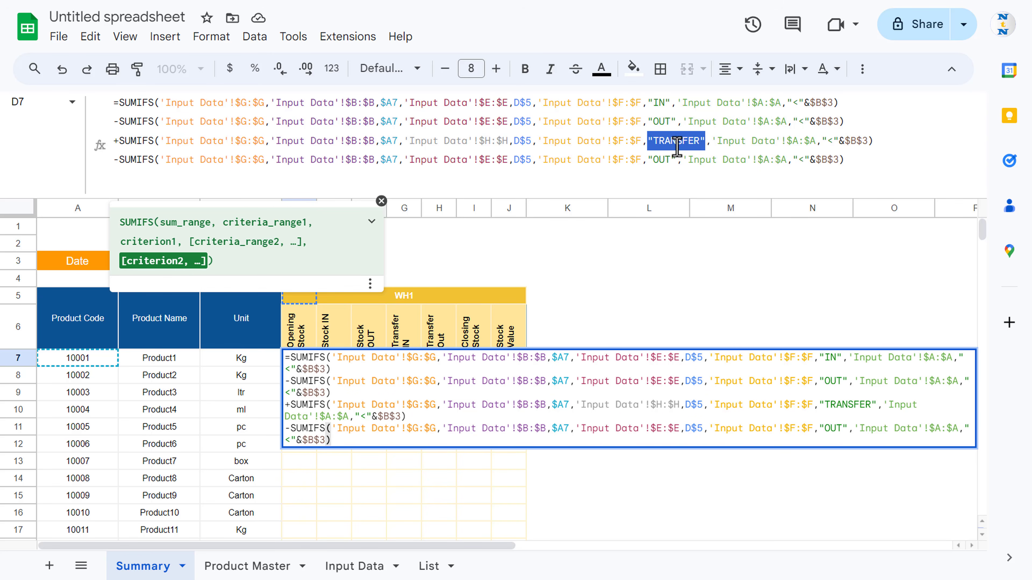
left_click(654, 141)
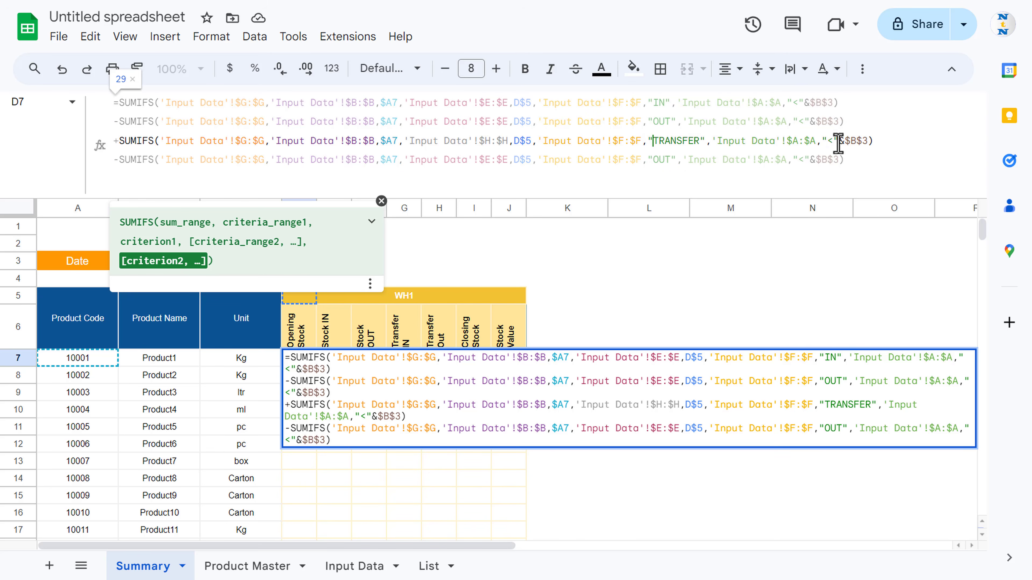
key("ctrl+shift+Right")
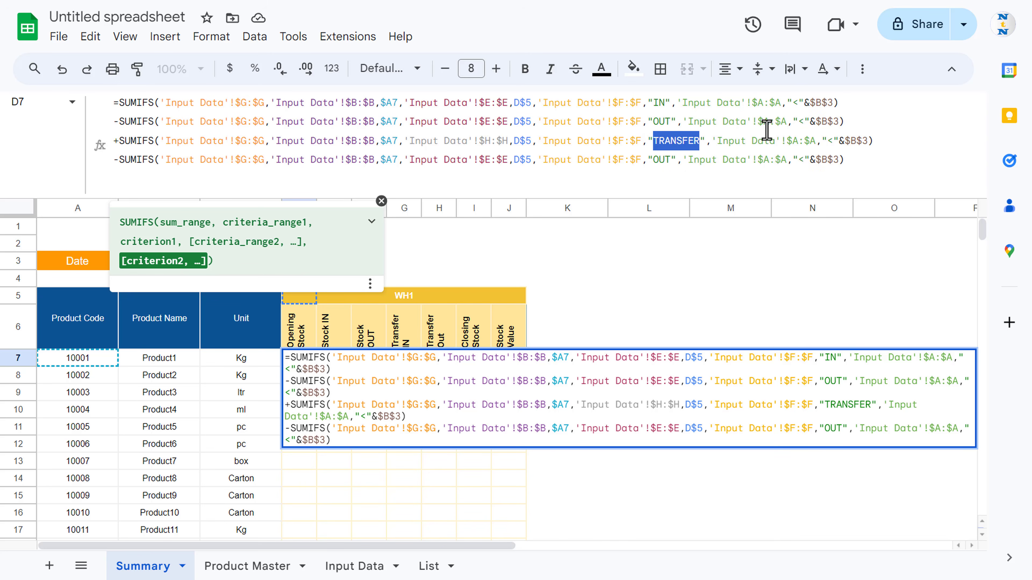
key("ctrl+c")
left_click(655, 159)
key("ctrl+shift+Right")
key("ctrl+v")
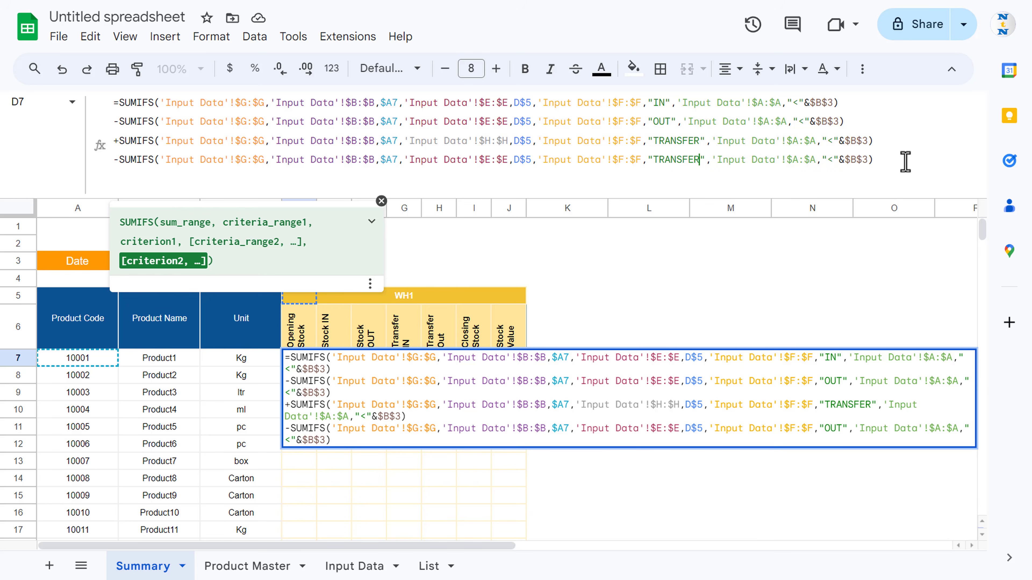
Complete the D7 opening stock formula and fill it down the Opening Stock column for all products.
left_click(913, 160)
key("Return")
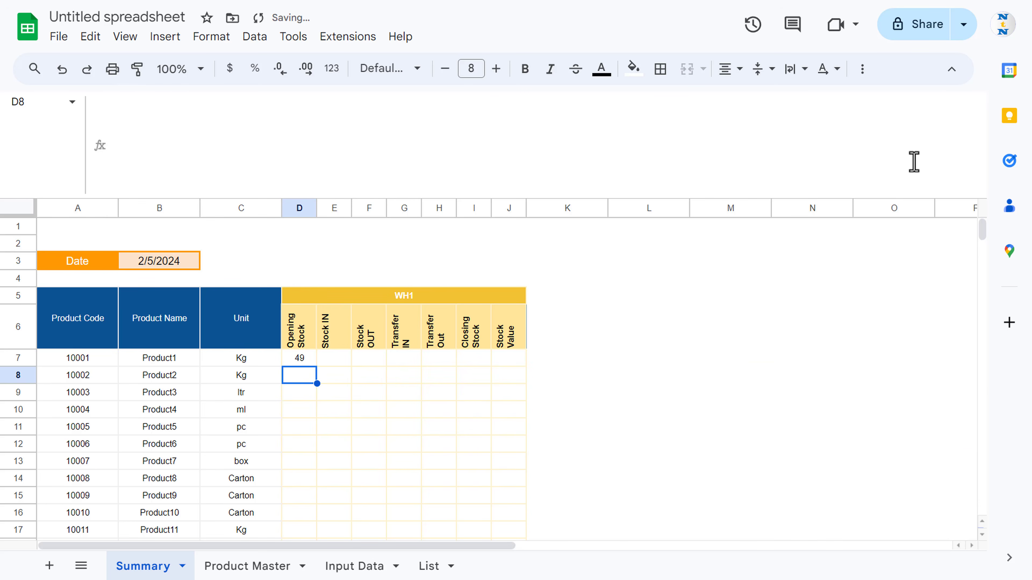
key("Up")
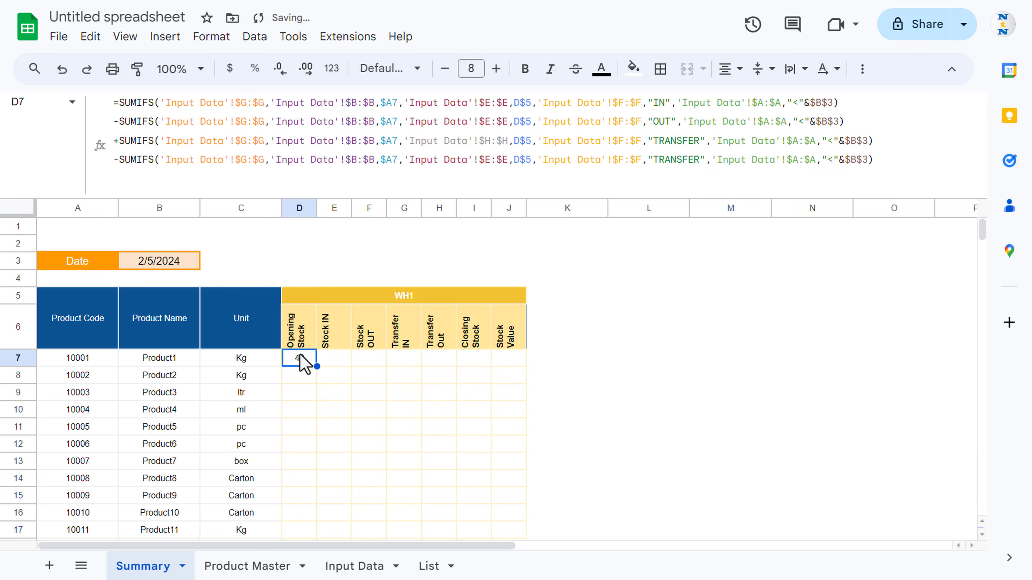
double_click(316, 366)
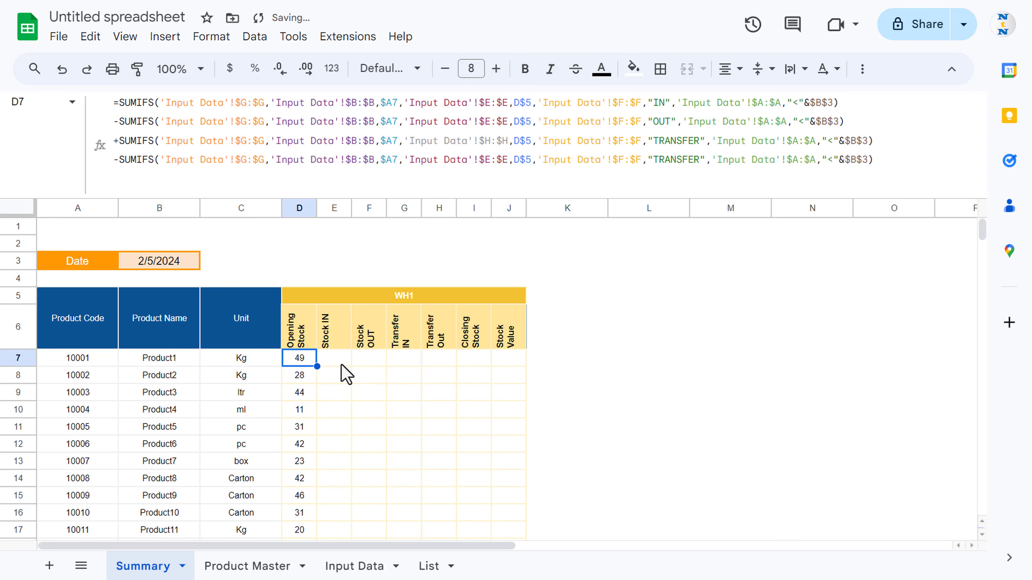
Copy the first-line "IN" SUMIFS from D7 into the Stock IN cell E7 as a formula starting with an equals sign.
left_click(341, 364)
left_click(302, 359)
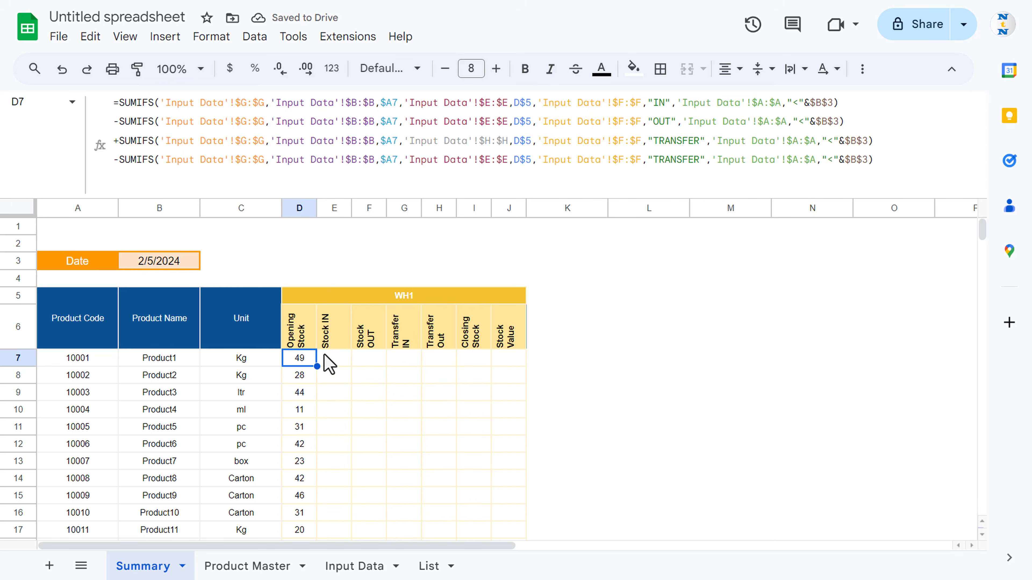
left_click_drag(118, 105, 866, 108)
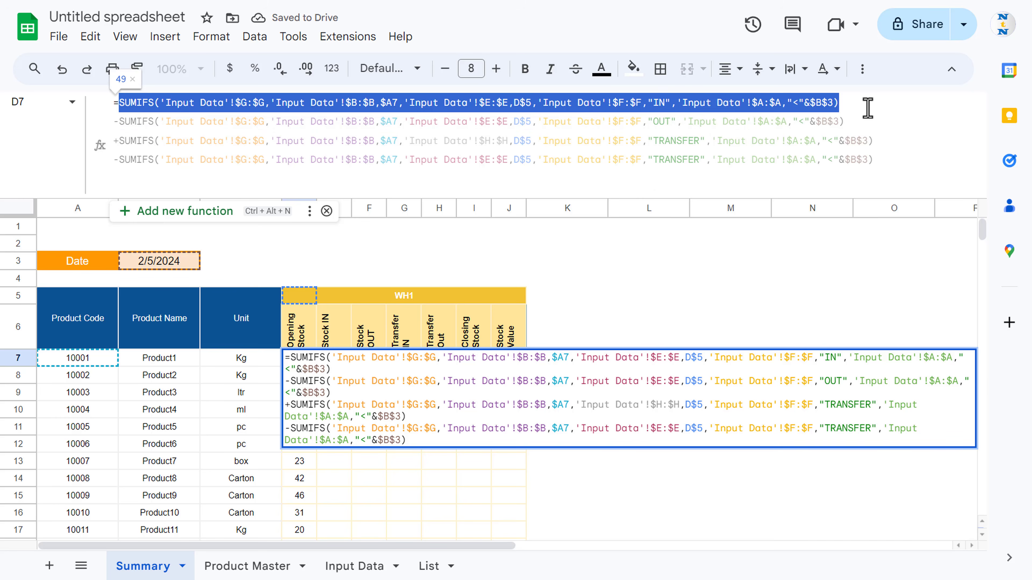
key("ctrl+c")
key("Escape")
key("Right")
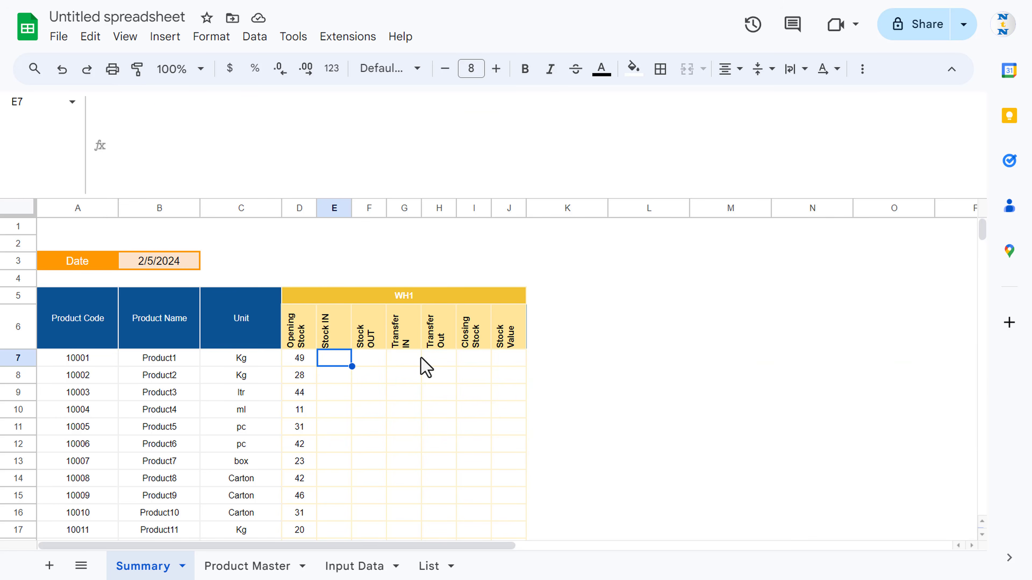
key("ctrl+v")
left_click(114, 102)
type("=")
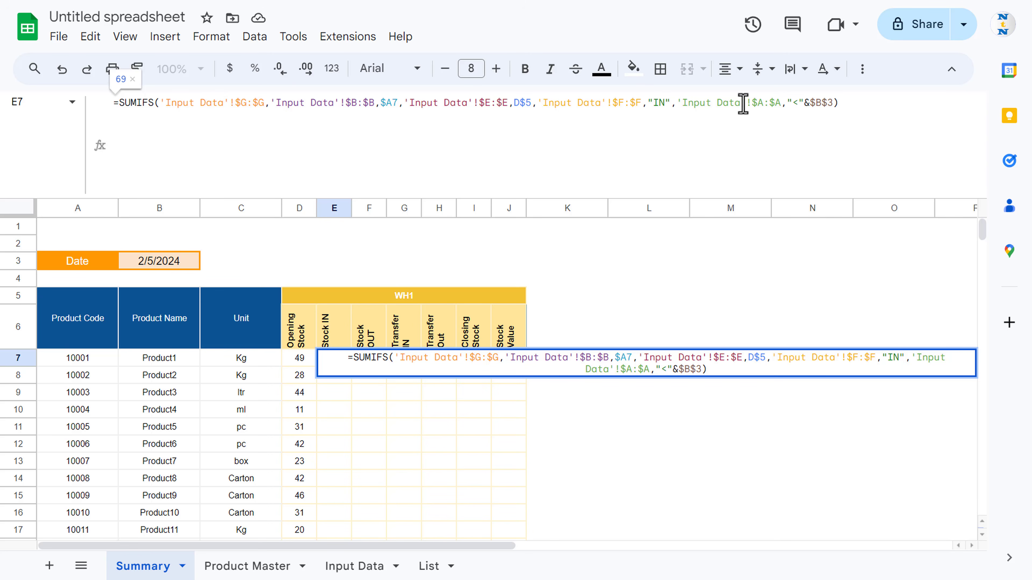
Remove the "<"& operator from the E7 date criterion, leaving $B$3, and complete the formula.
left_click_drag(807, 103, 795, 103)
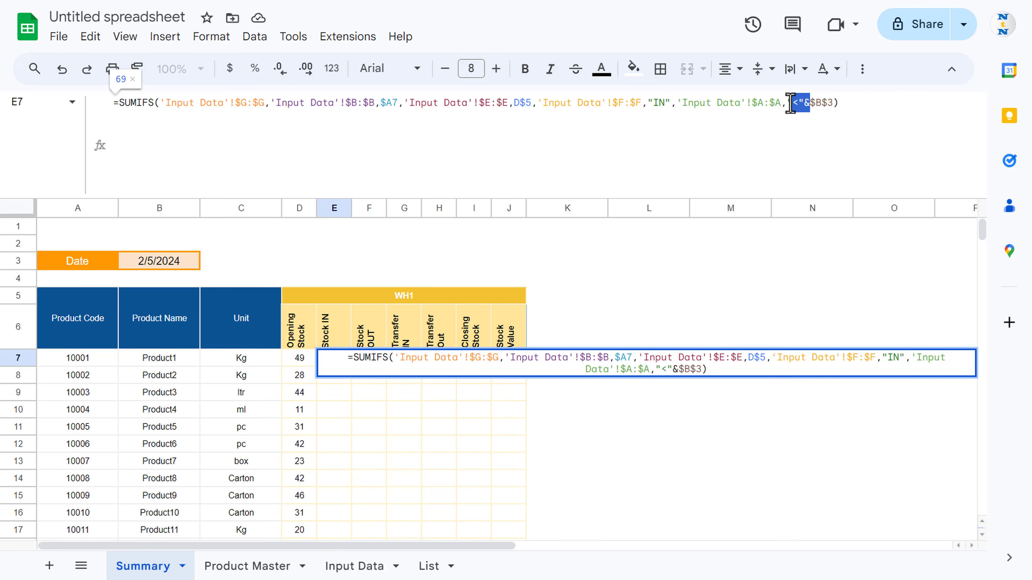
key("BackSpace")
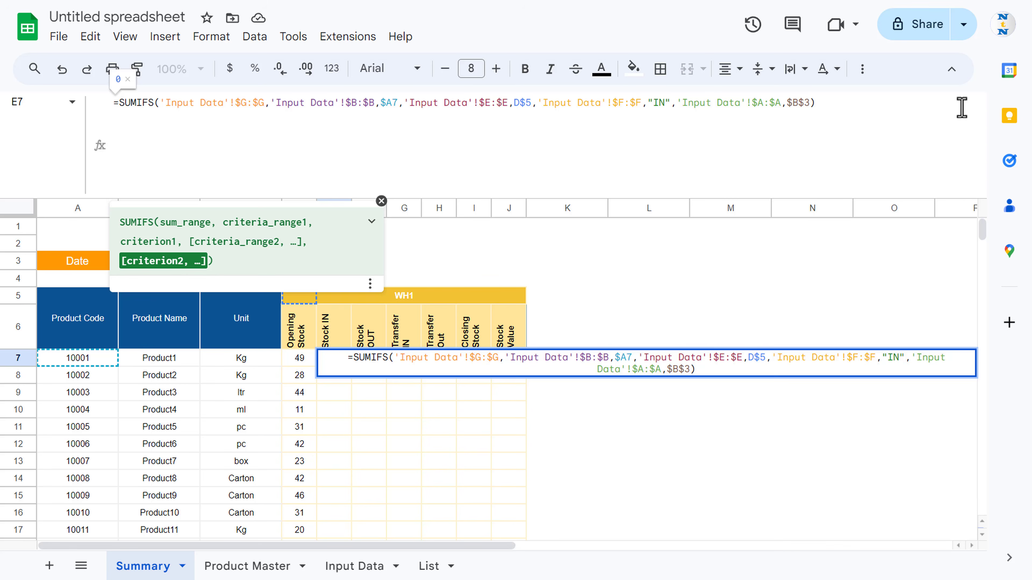
key("Return")
key("Up")
key("Up")
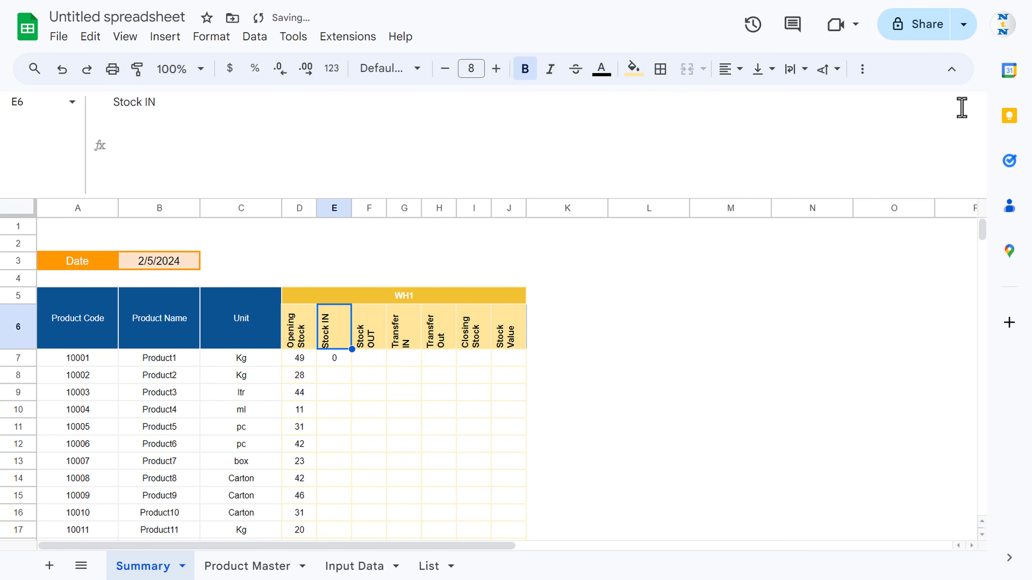
Copy the formula text of E7 unchanged into the Stock OUT cell F7.
key("Down")
left_click_drag(874, 107, 4, 101)
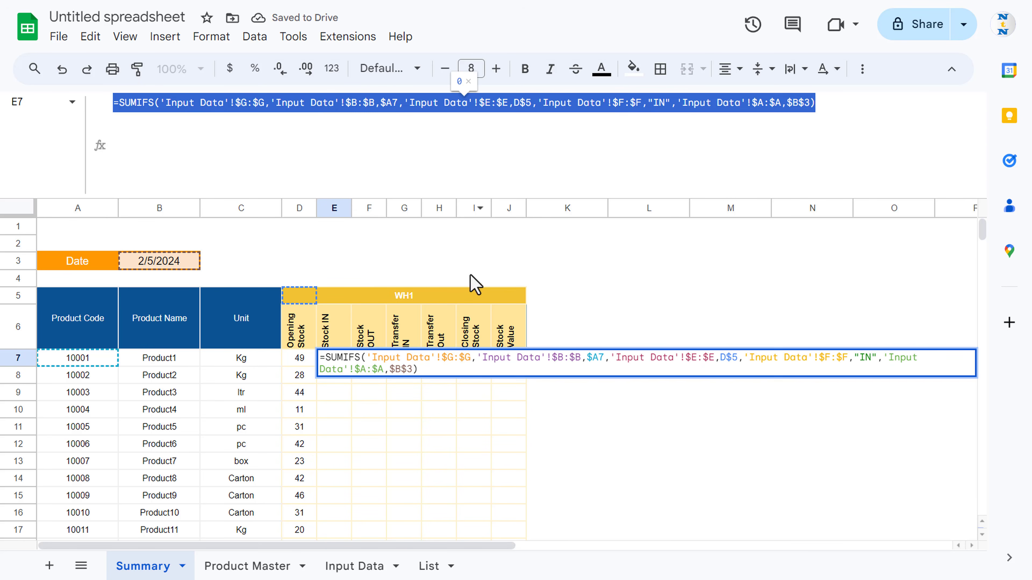
key("Escape")
key("Right")
key("Return")
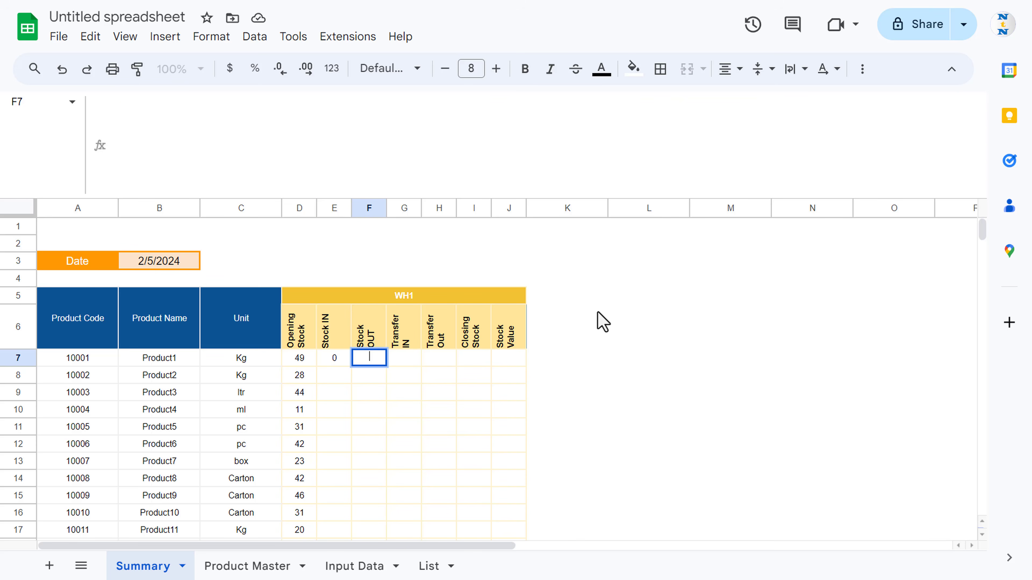
key("ctrl+v")
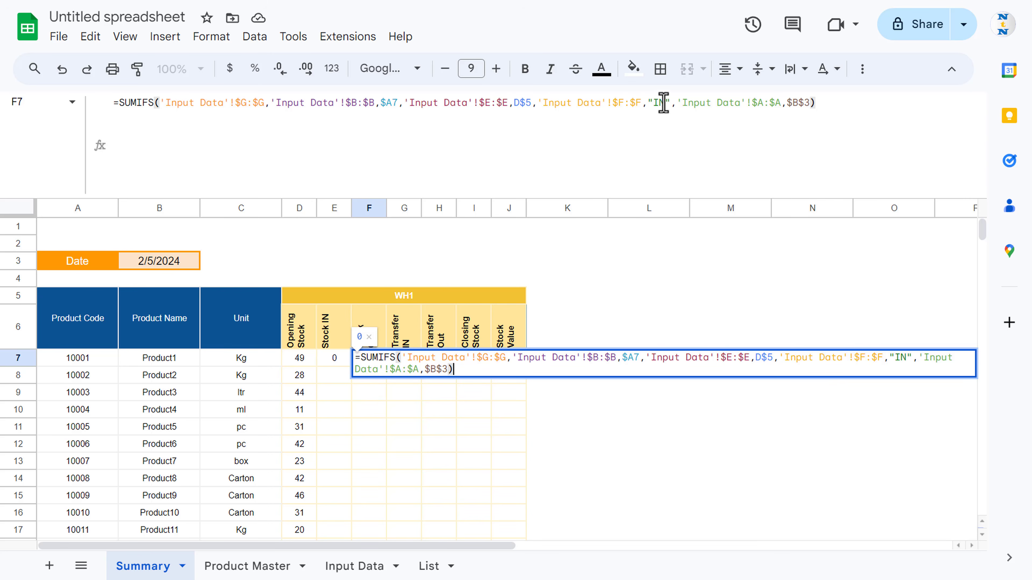
Change the transaction type in the F7 formula to "OUT" and complete the formula.
left_click(664, 103)
key("BackSpace")
key("BackSpace")
type("ou")
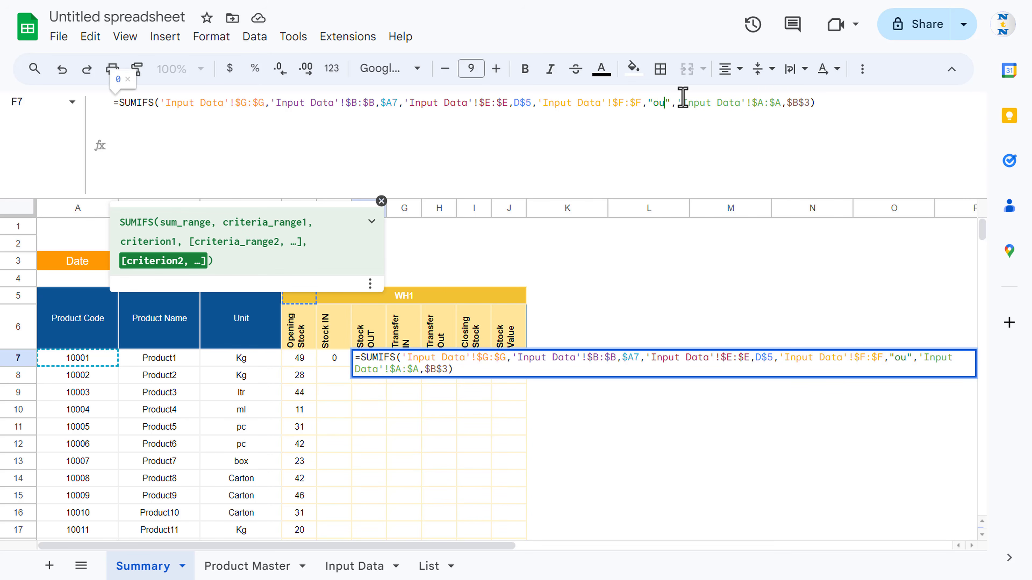
key("BackSpace")
key("BackSpace")
type("OUT")
key("Return")
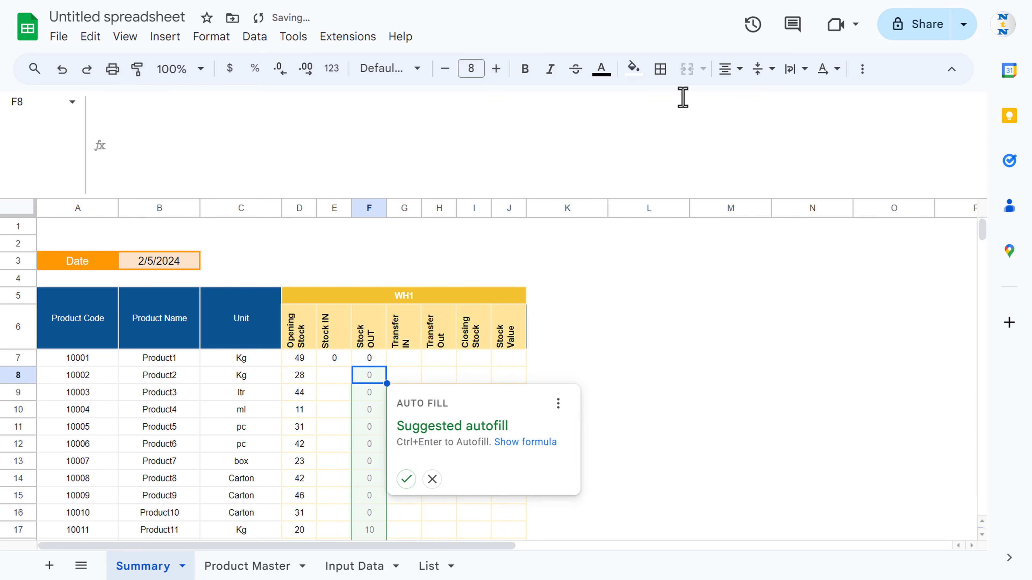
Copy the third-line TRANSFER SUMIFS that uses 'Input Data'!$H:$H from the D7 formula, without its plus sign.
key("Up")
key("Left")
key("Left")
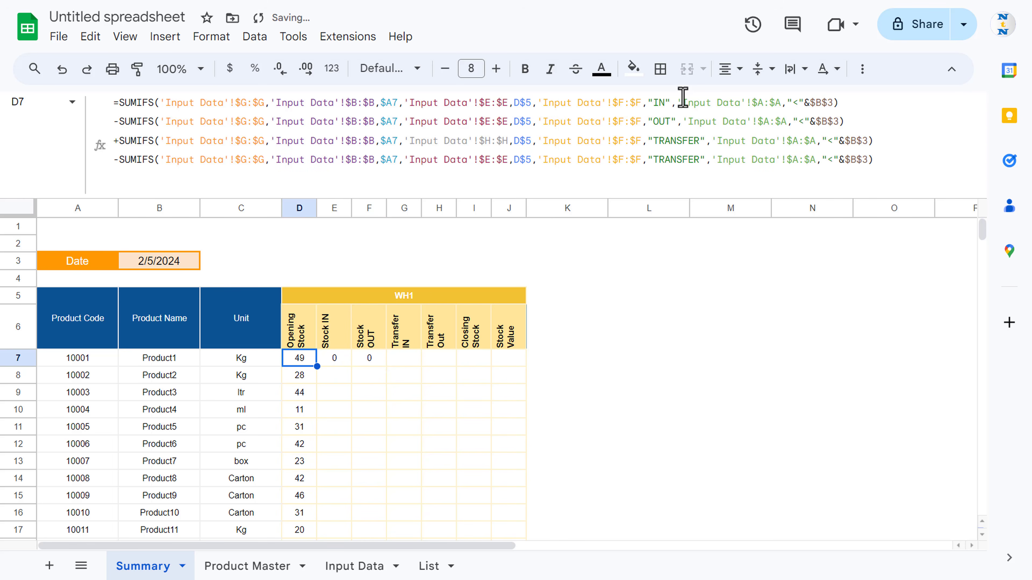
key("Right")
key("Right")
key("Right")
key("Left")
key("Left")
key("Left")
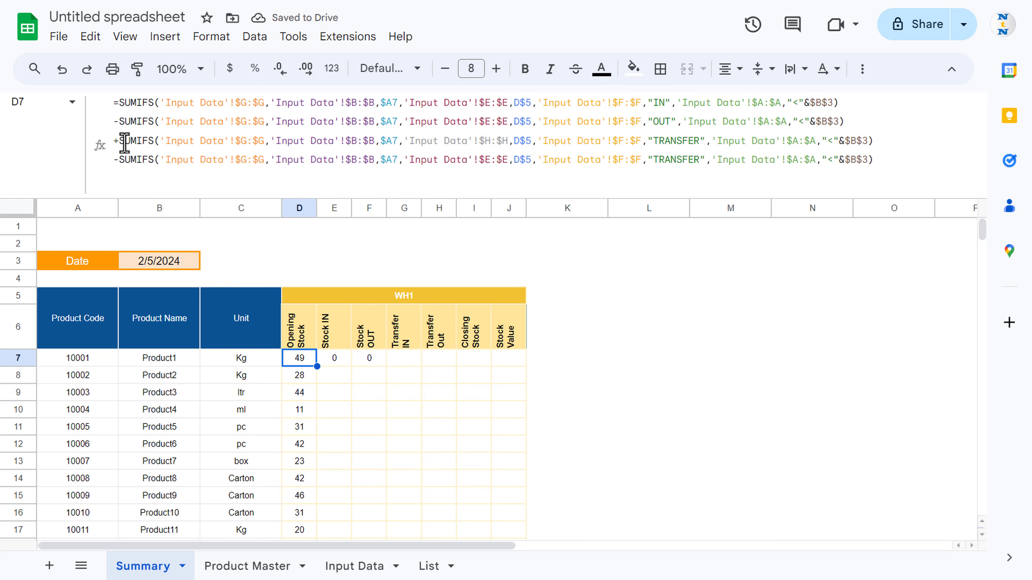
left_click_drag(120, 140, 952, 148)
key("ctrl+c")
key("Escape")
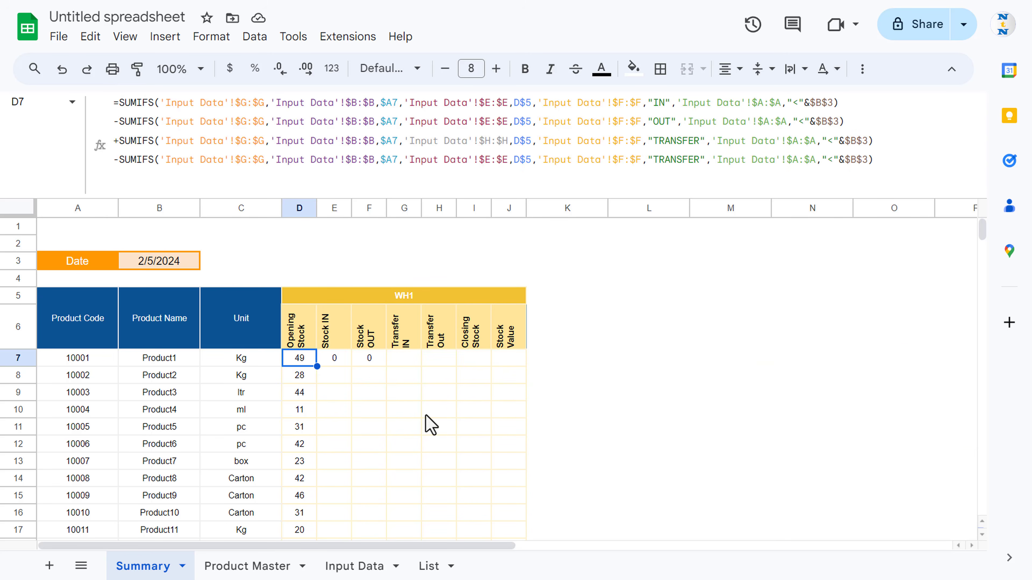
Paste the copied TRANSFER SUMIFS into the Transfer IN cell G7 and put an equals sign in front.
left_click(403, 359)
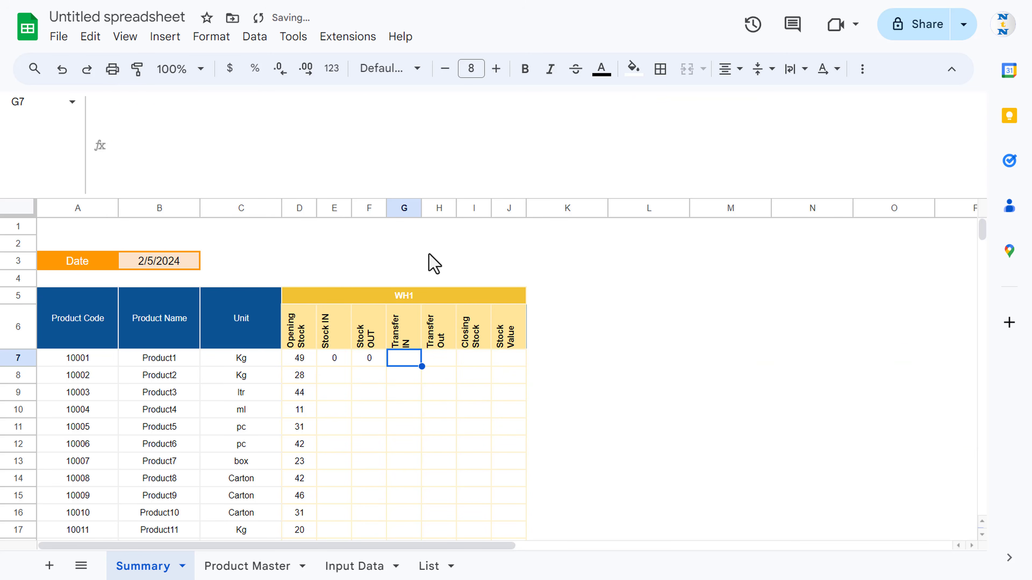
key("Return")
key("ctrl+v")
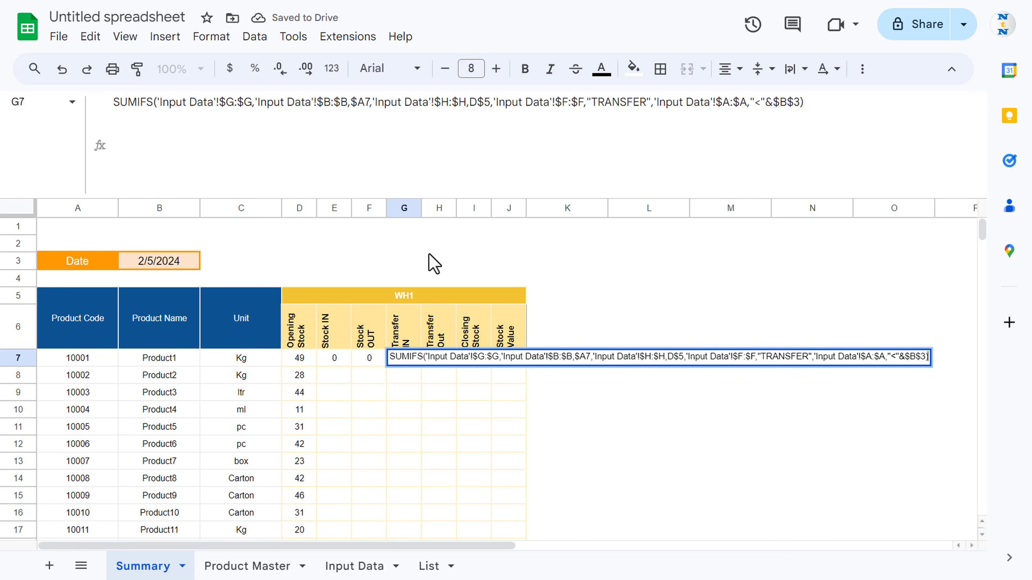
left_click(114, 101)
type("=")
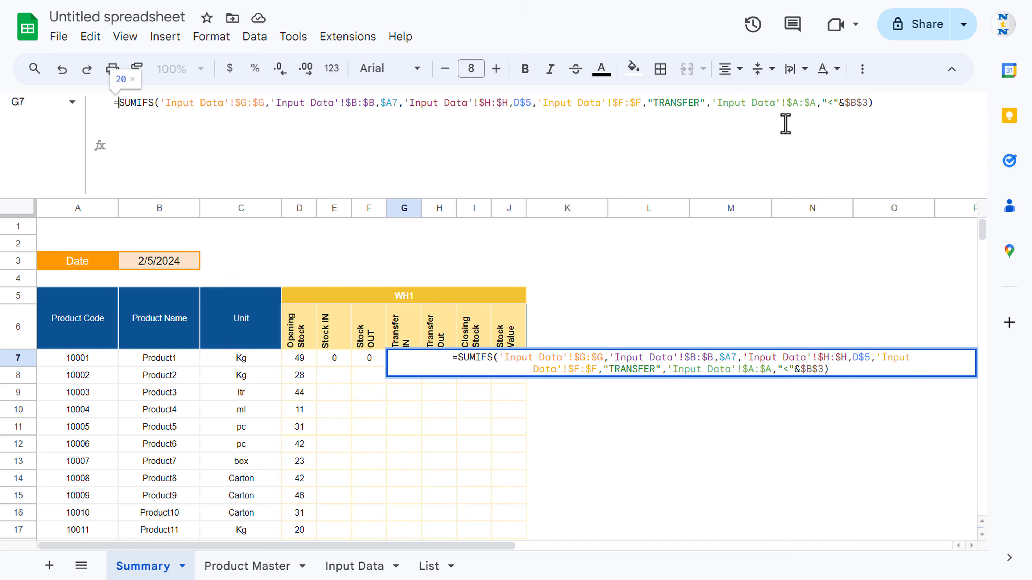
Remove the "<"& operator from the G7 date criterion, leaving $B$3, and complete the formula.
left_click(845, 102)
key("BackSpace")
key("BackSpace")
key("BackSpace")
key("BackSpace")
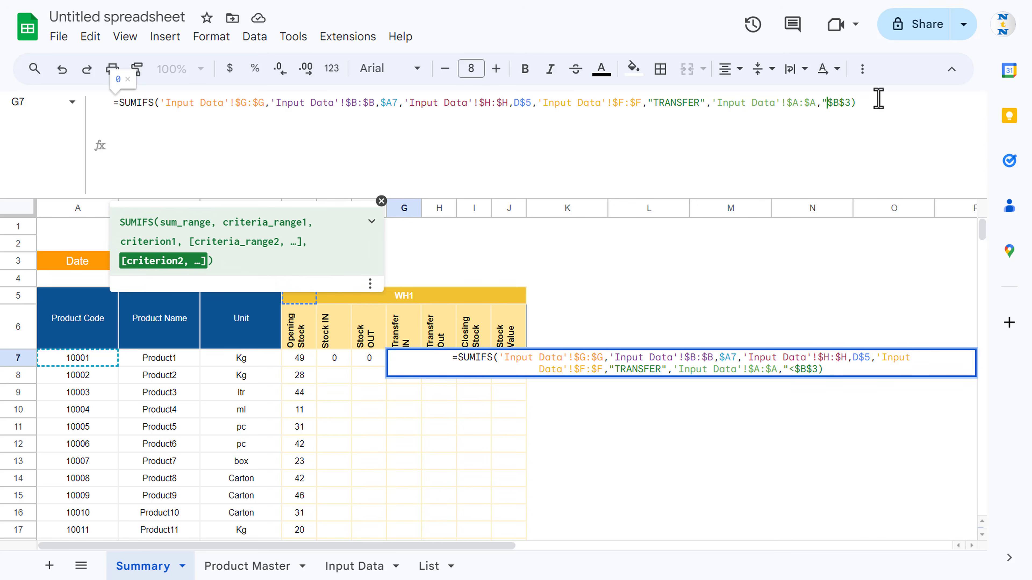
key("Return")
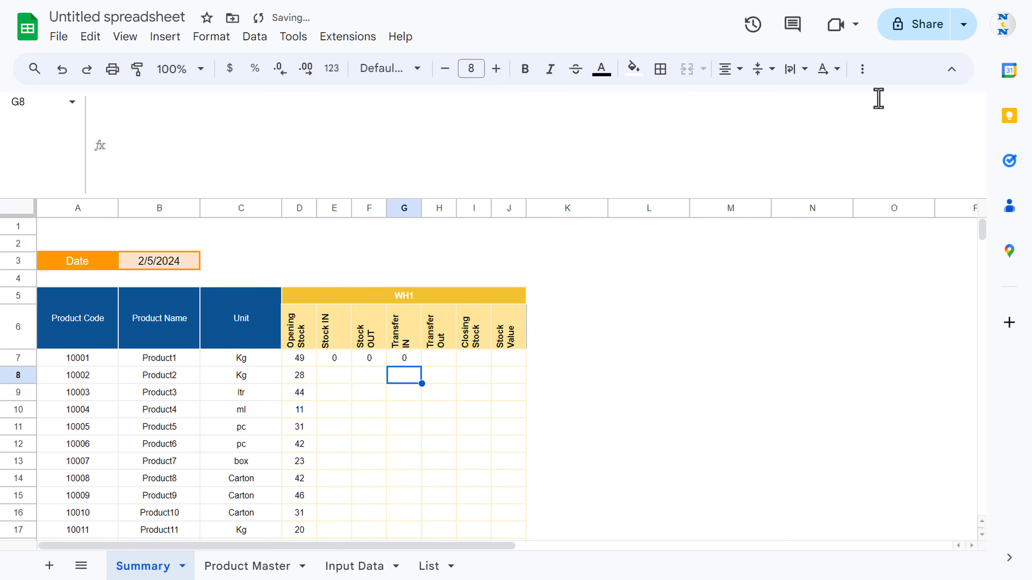
Copy the fourth-line TRANSFER SUMIFS that uses 'Input Data'!$E:$E from the D7 formula, without its minus sign.
key("Up")
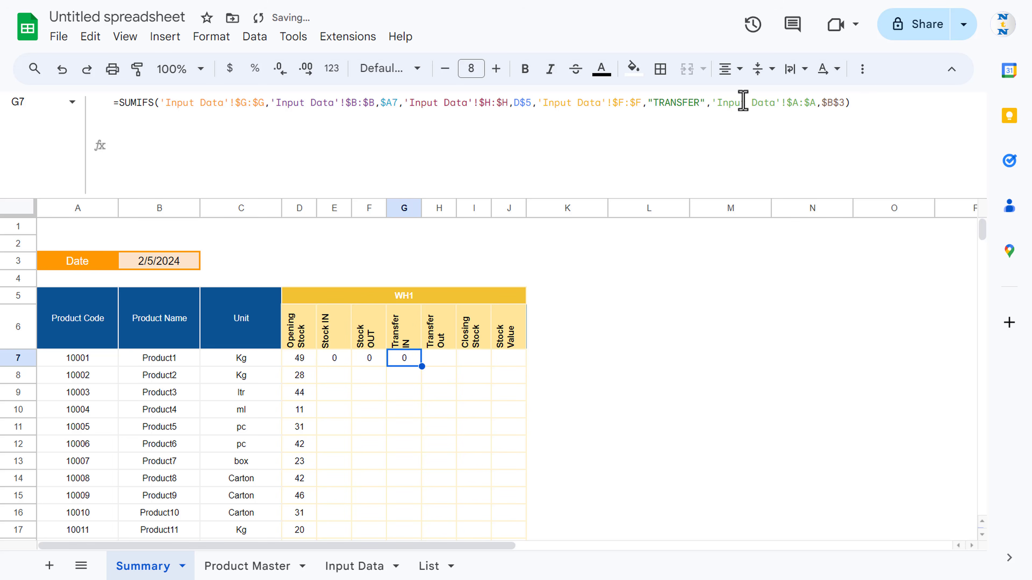
left_click(441, 364)
left_click(408, 362)
left_click(300, 361)
left_click_drag(885, 159, 120, 160)
key("ctrl+c")
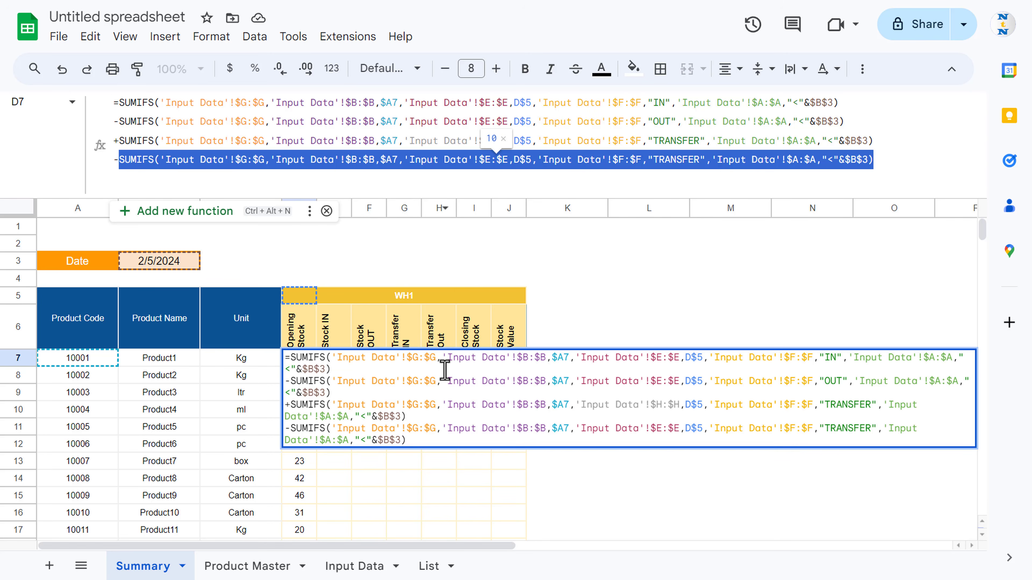
key("Escape")
Paste the copied TRANSFER SUMIFS into the Transfer Out cell H7 and put an equals sign in front.
left_click(440, 347)
key("Down")
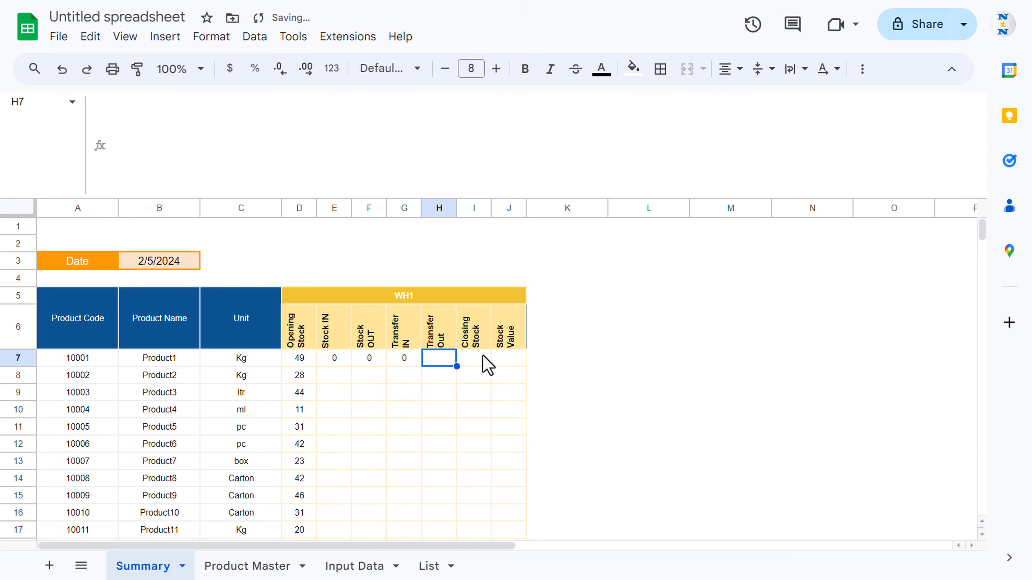
key("Return")
key("ctrl+v")
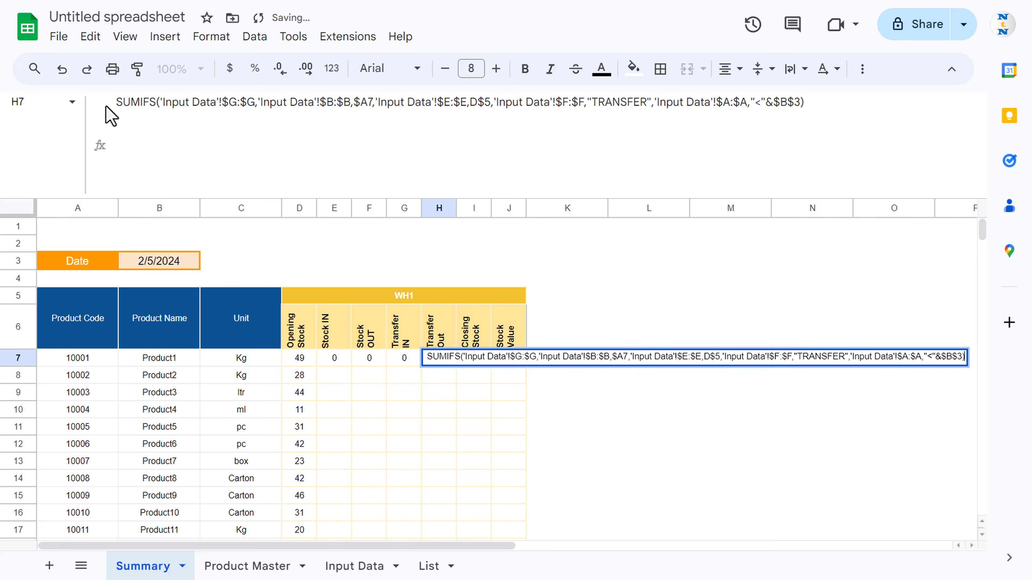
left_click(115, 102)
key("BackSpace")
type("=")
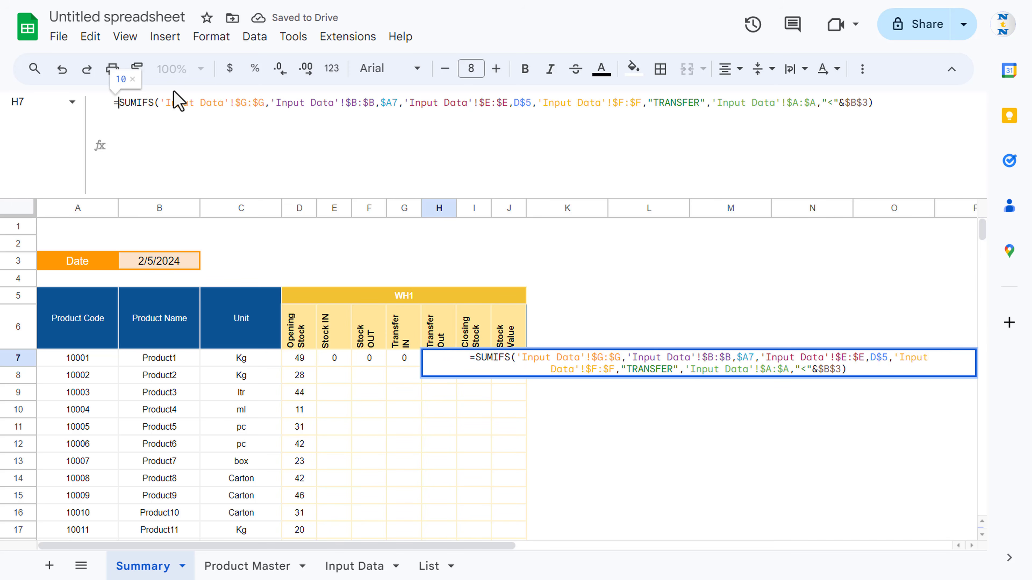
Remove the "<"& operator from the H7 date criterion, leaving $B$3, and complete the formula.
left_click(843, 102)
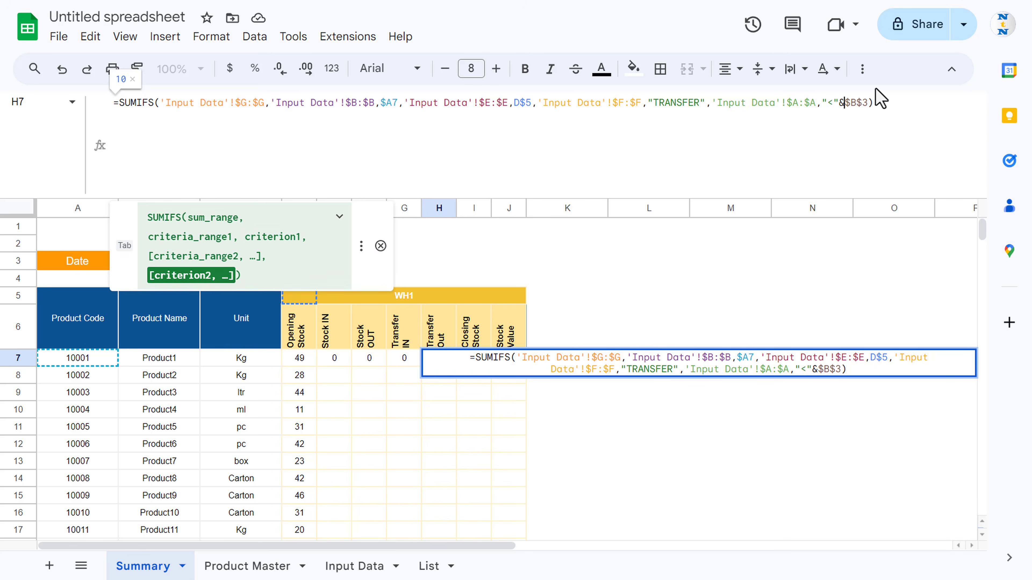
key("BackSpace")
key("BackSpace")
key("BackSpace")
key("BackSpace")
key("Return")
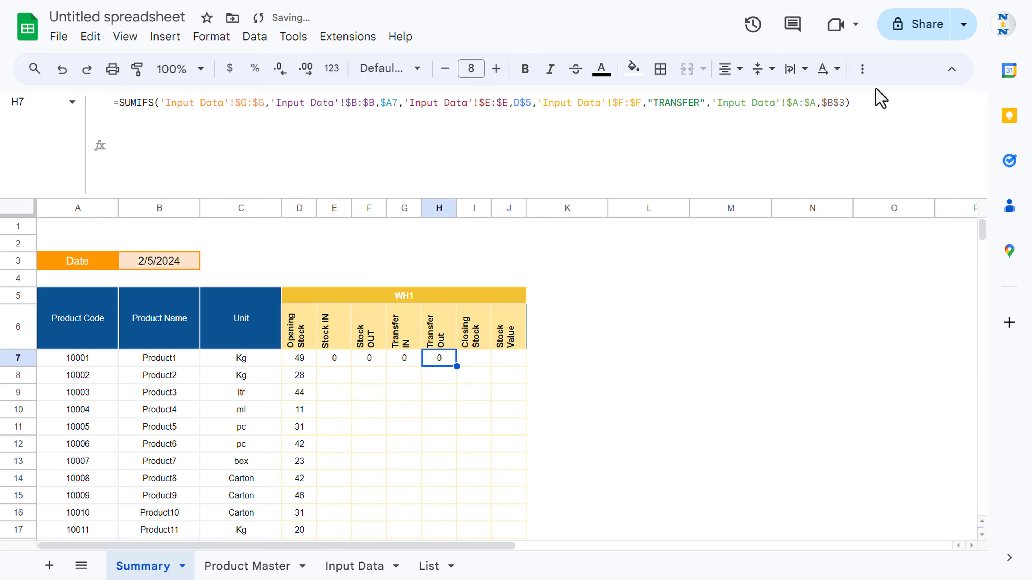
Start the Closing Stock formula in I7 by adding opening stock and stock IN, =D7+E7.
key("Right")
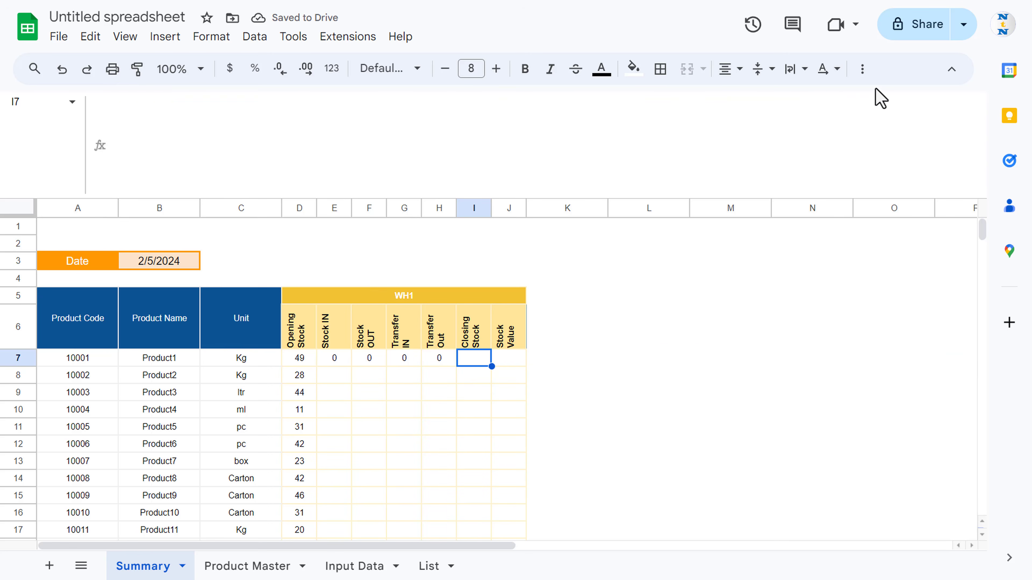
type("=")
key("Left")
key("Left")
key("Left")
key("Left")
key("Left")
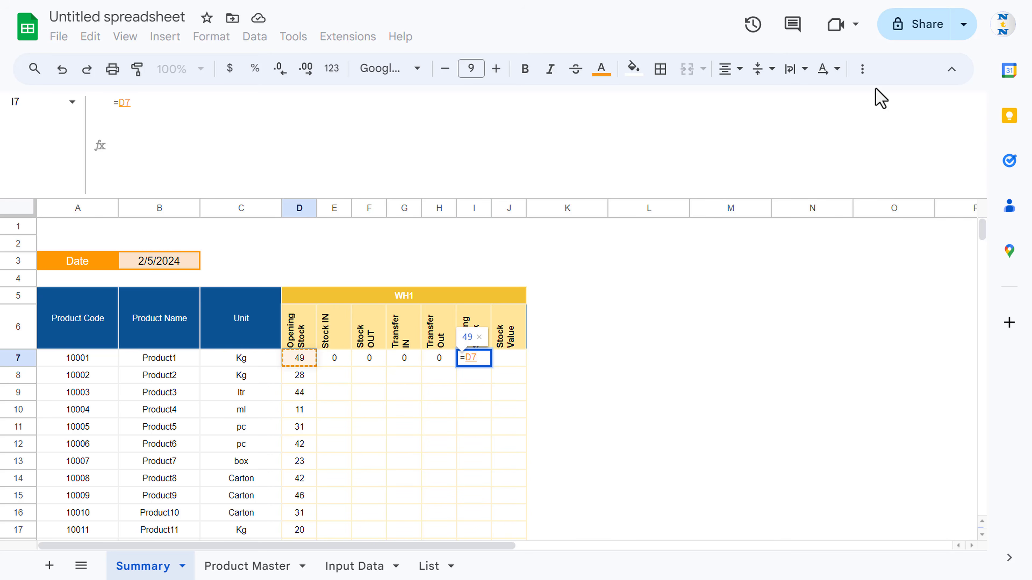
type("+")
key("Left")
key("Left")
key("Left")
key("Left")
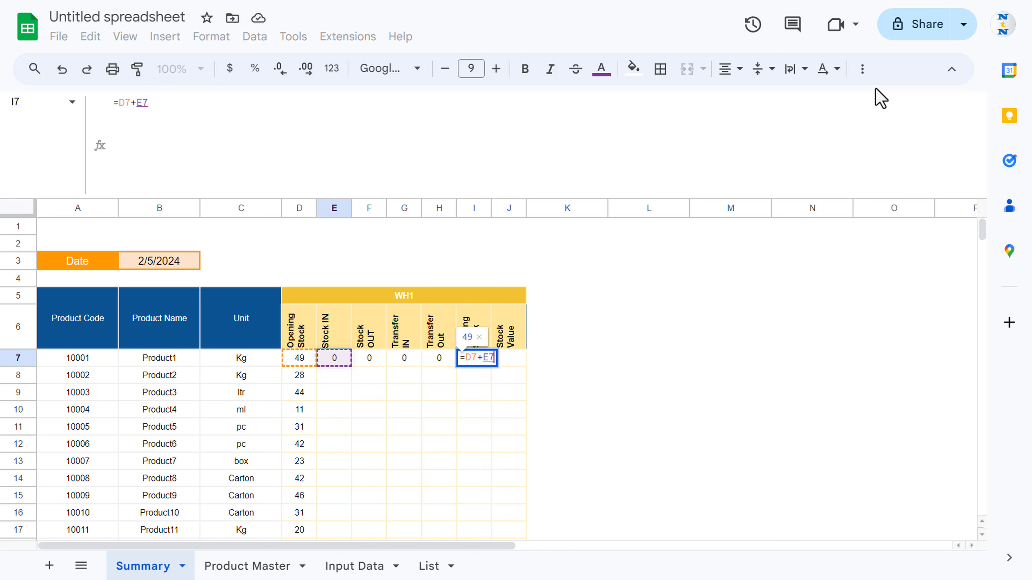
Extend the I7 formula with -F7+G7-H7 to account for stock OUT and transfers, and complete it.
type("-")
key("Left")
key("Left")
key("Left")
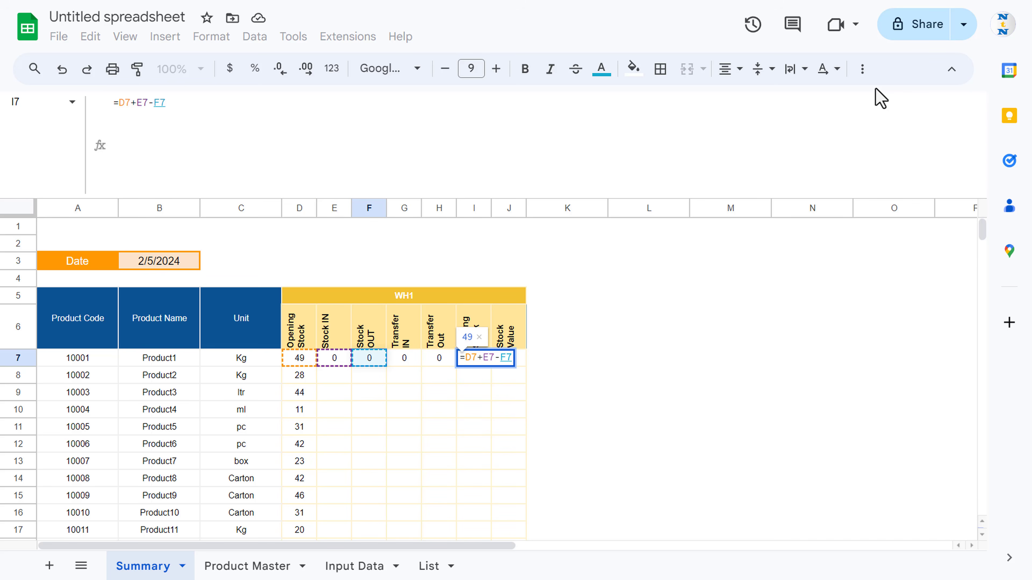
type("+")
key("Left")
key("Left")
type("-")
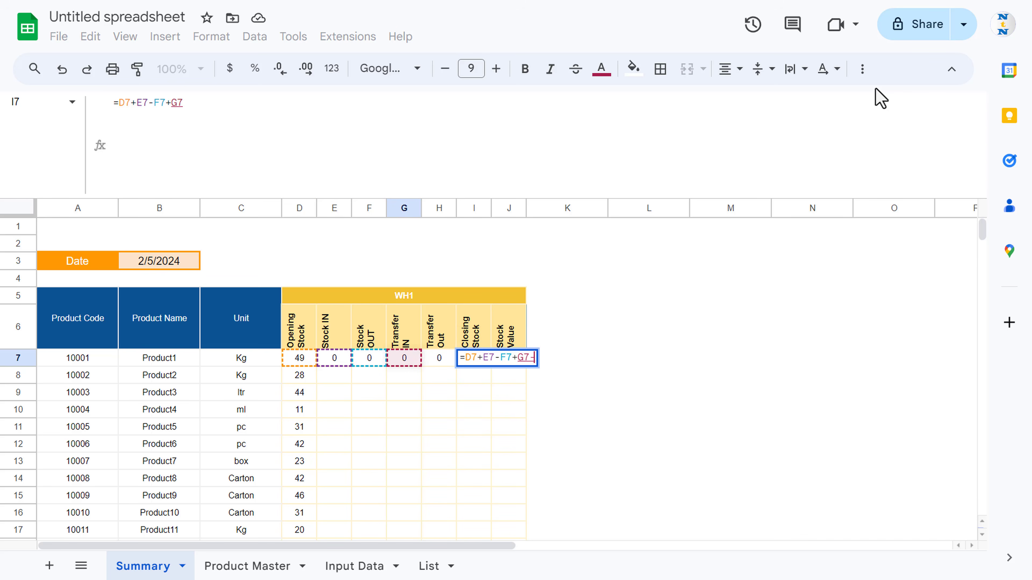
key("Left")
key("Return")
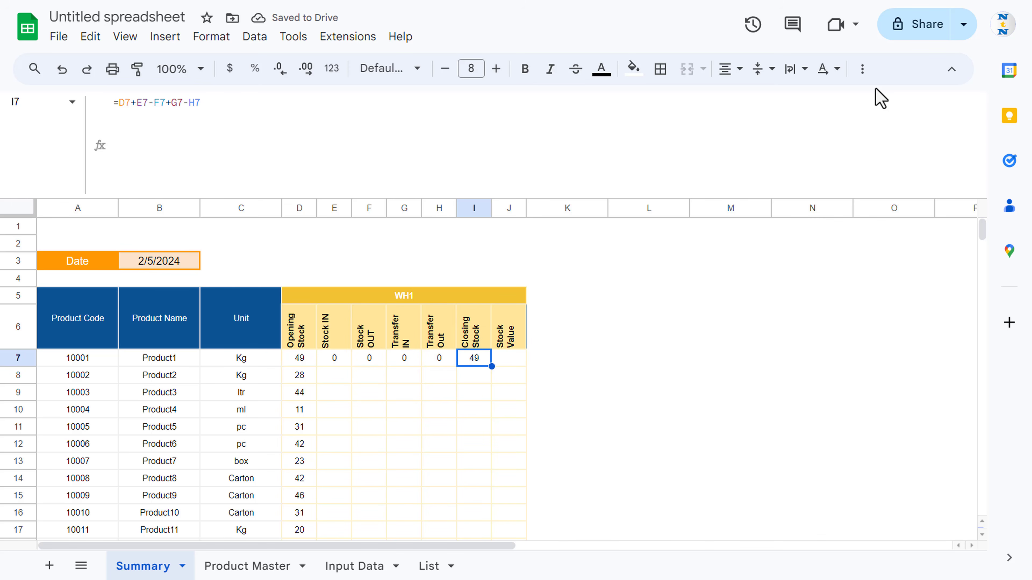
Start the Stock Value formula in J7 as I7 multiplied by a VLOOKUP with $A7 as the search key.
key("Right")
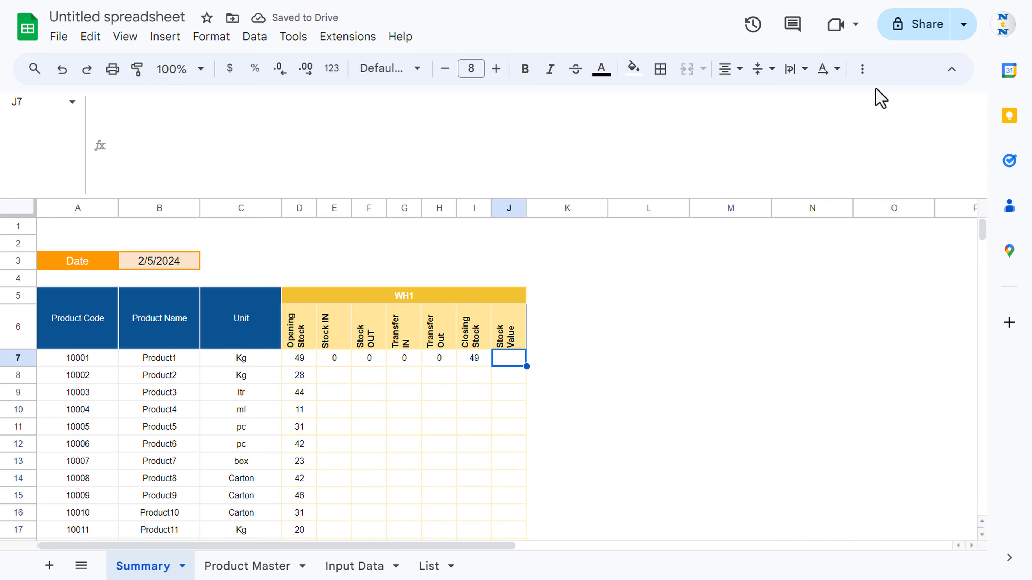
type("=")
key("Left")
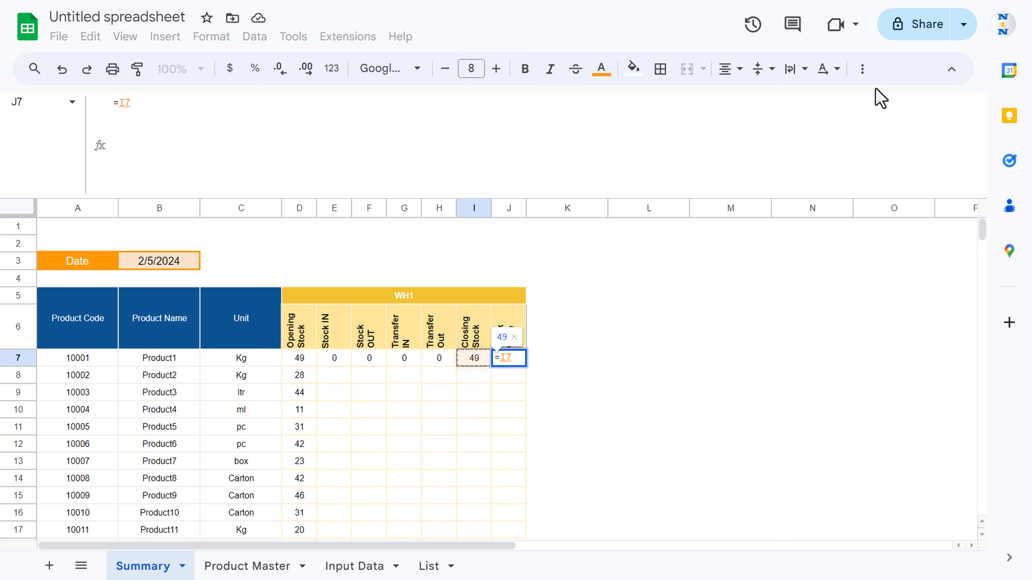
type("*")
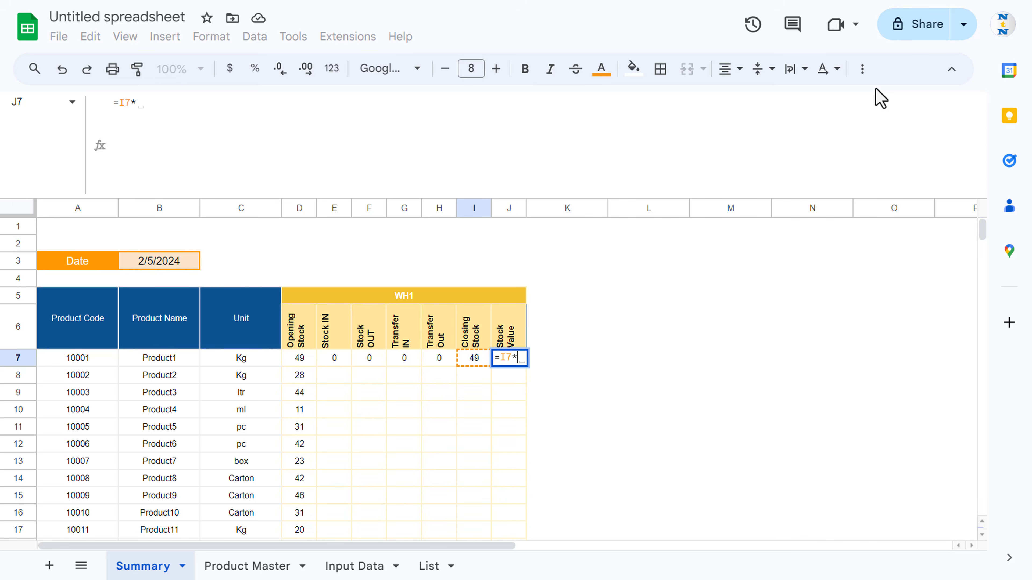
type("VL")
key("Tab")
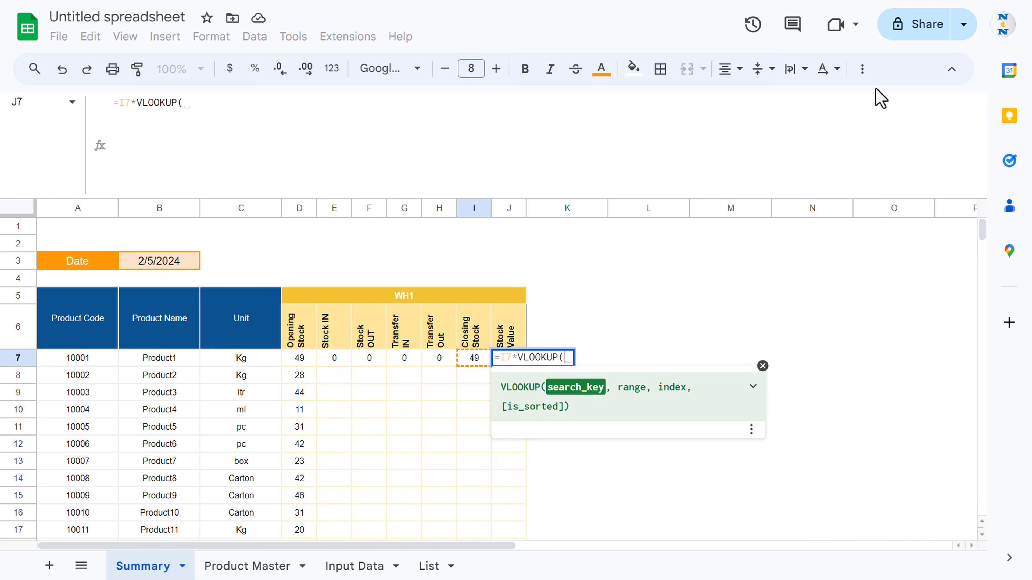
left_click(83, 358)
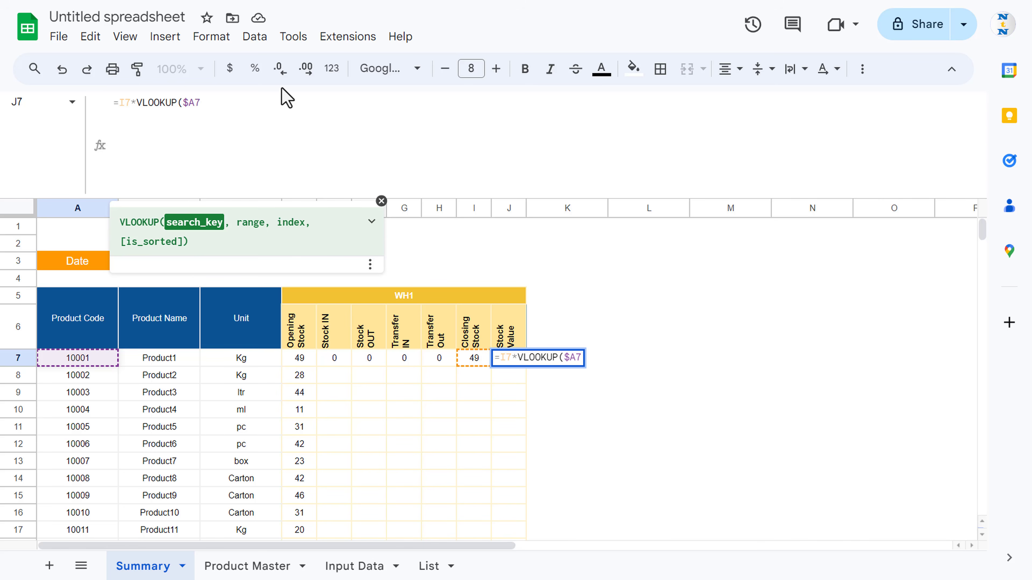
Set the J7 lookup range to 'Product Master'!$A:$D with index 4 and sorting option 0, and complete the formula.
left_click(354, 566)
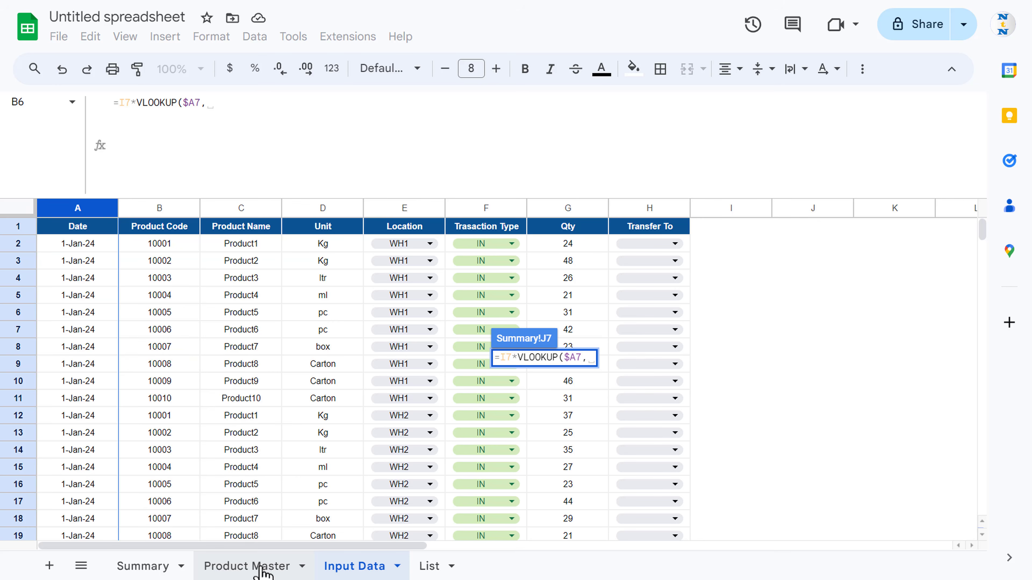
left_click(260, 567)
left_click(76, 208)
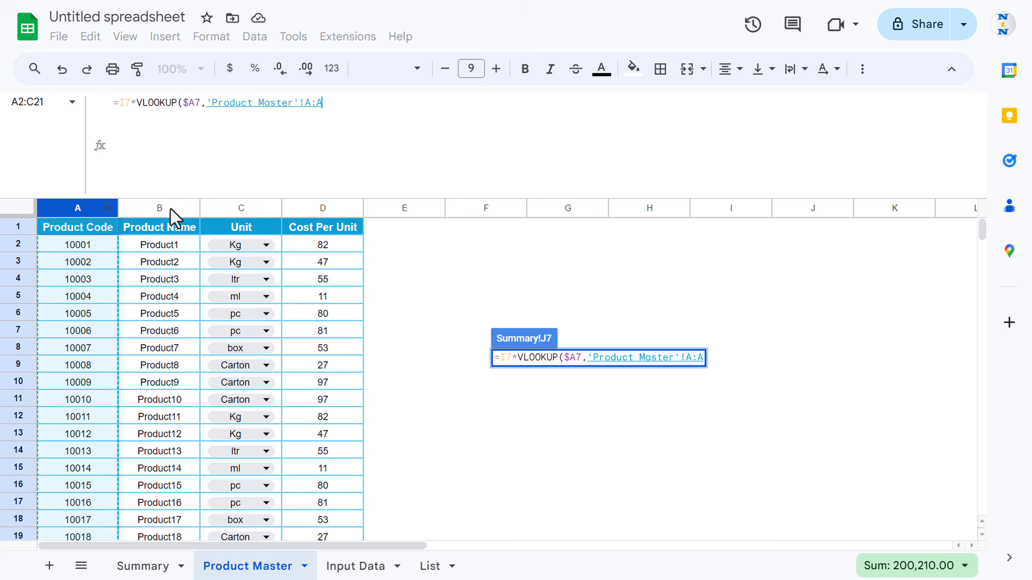
left_click_drag(170, 216, 360, 213)
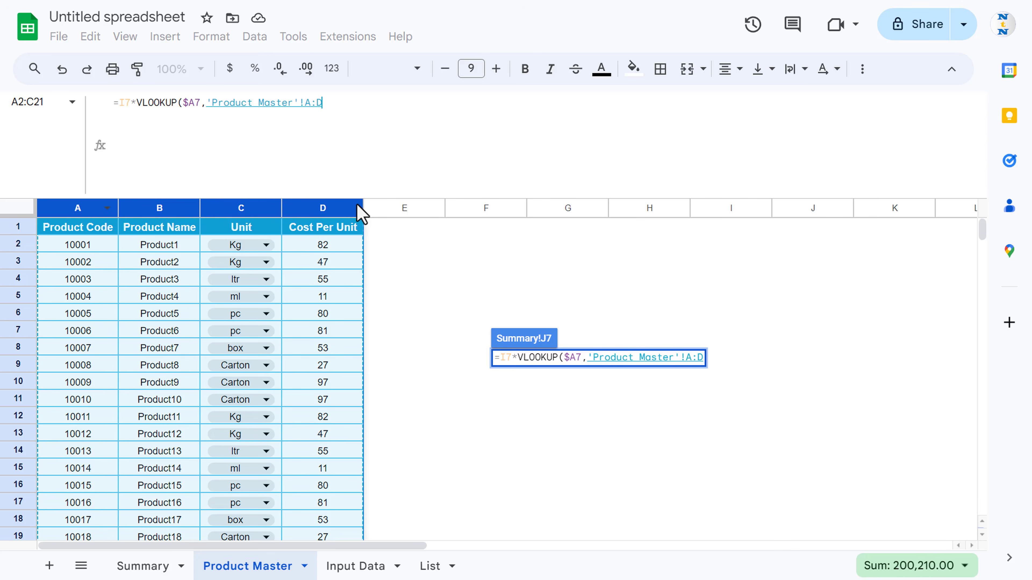
type(",4,")
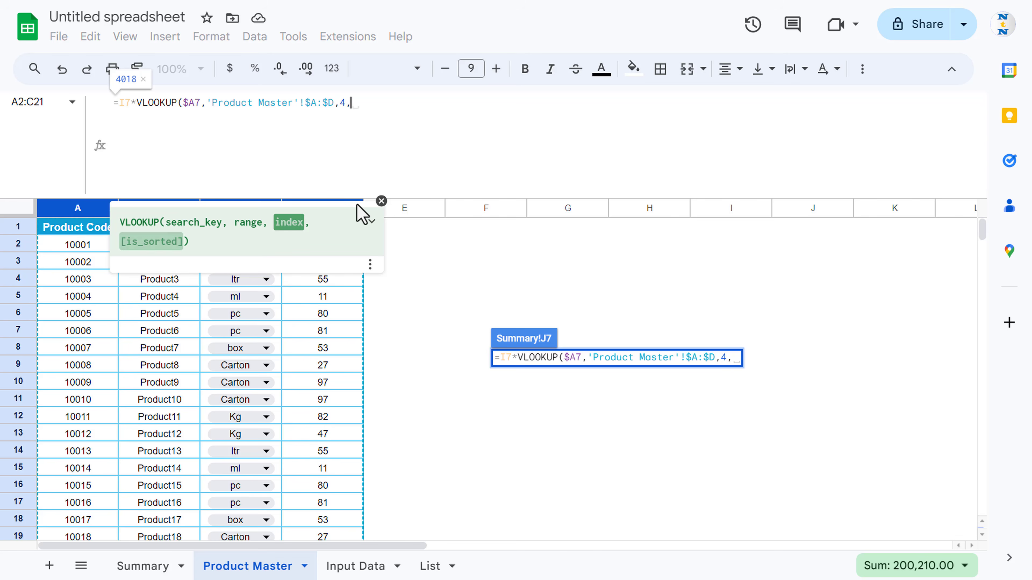
type("0)")
key("Return")
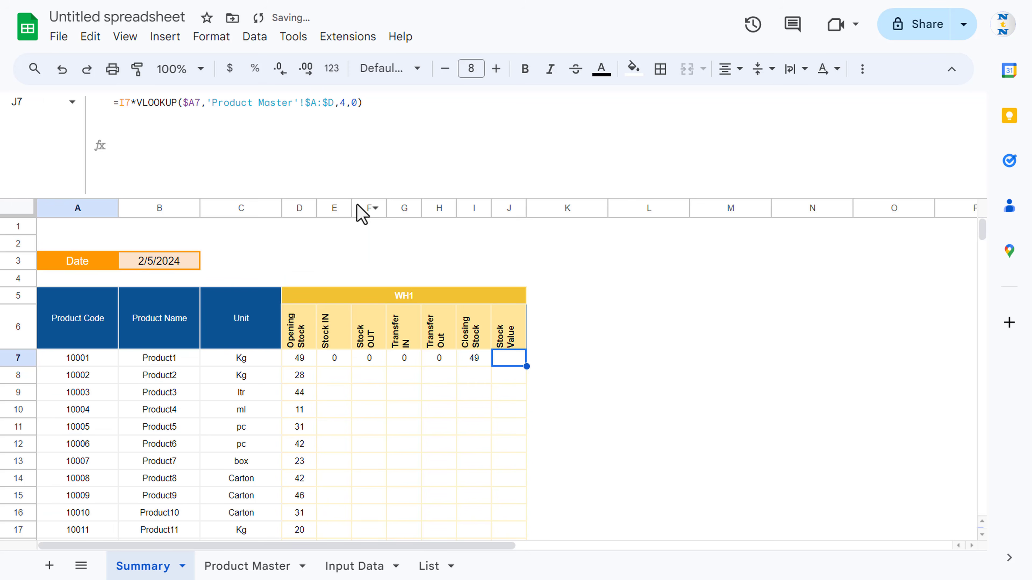
key("Up")
key("Down")
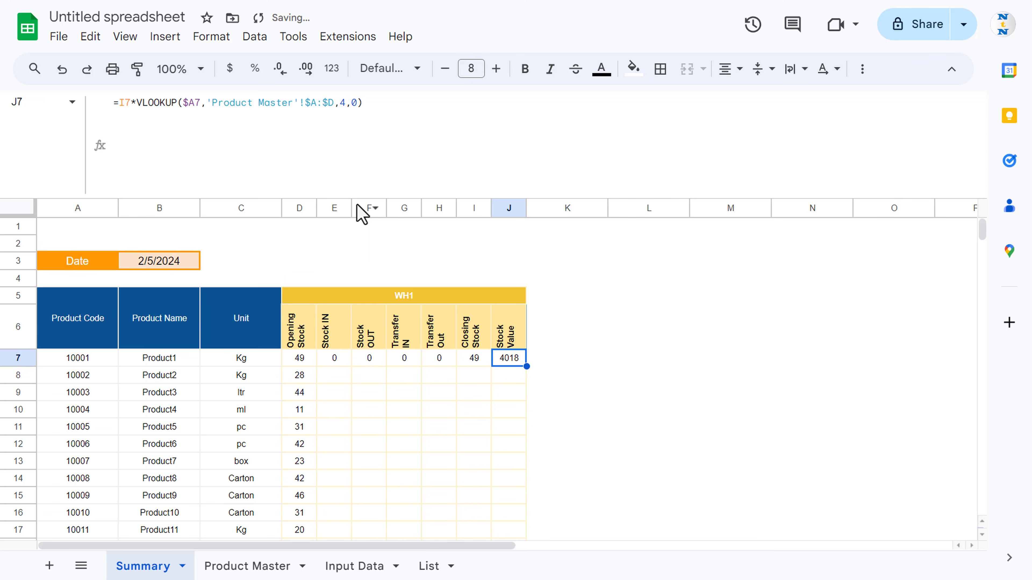
Fill the row 7 formulas in columns E to J down through row 26.
key("Left")
key("Left")
key("Left")
key("Left")
key("Left")
key("Left")
key("ctrl+Down")
key("Right")
key("shift+Right")
key("shift+Right")
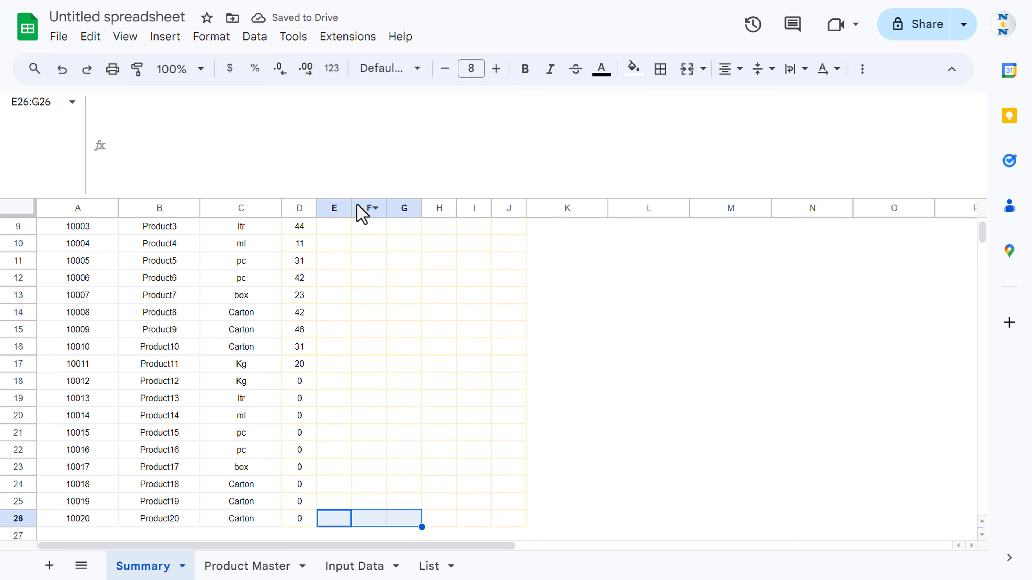
key("shift+Right")
key("shift+Right")
key("shift+Right")
key("ctrl+shift+Up")
key("ctrl+d")
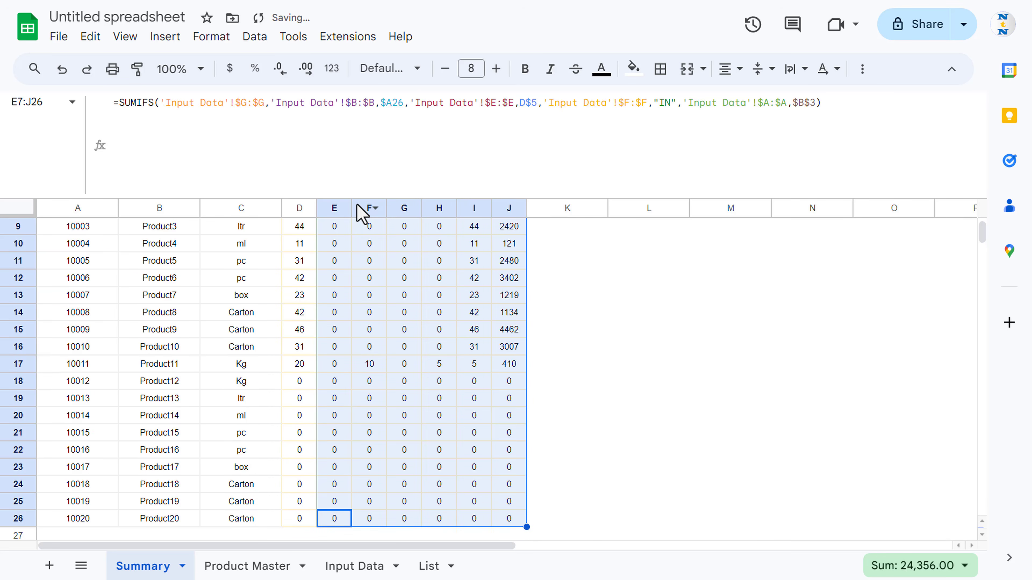
Review the filled WH1 stock figures in the upper rows of the Summary table.
key("ctrl+Up")
key("ctrl+Up")
key("Down")
key("Down")
key("Down")
key("Down")
key("Down")
key("Down")
key("Down")
key("Down")
key("Down")
key("Down")
key("Up")
key("Up")
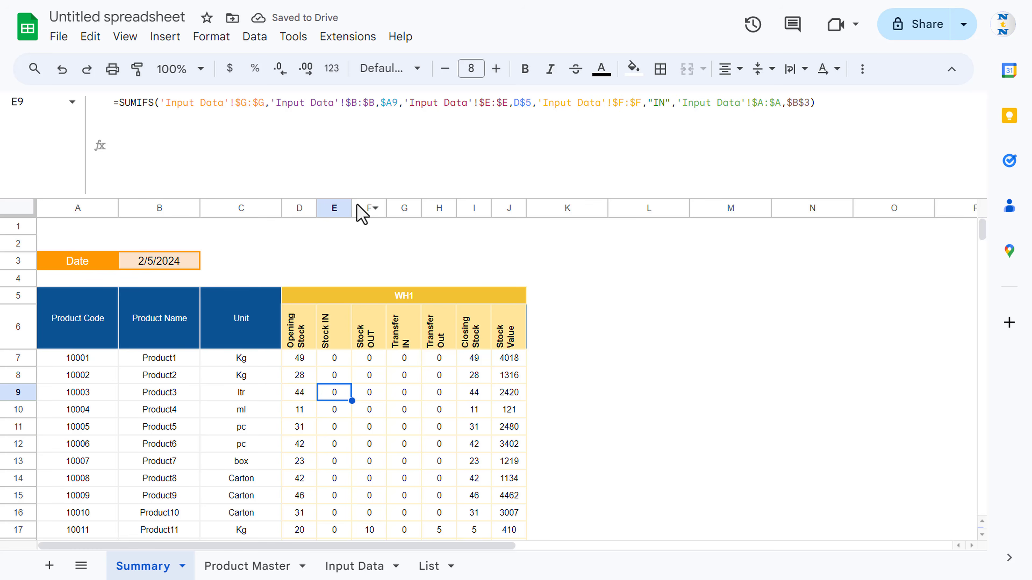
key("Up")
key("Up")
key("Up")
key("Up")
Copy the whole WH1 block in columns D to J and paste it starting at K1.
scroll(306, 224, "down", 1)
left_click_drag(299, 208, 509, 196)
key("ctrl+c")
left_click(564, 230)
key("Up")
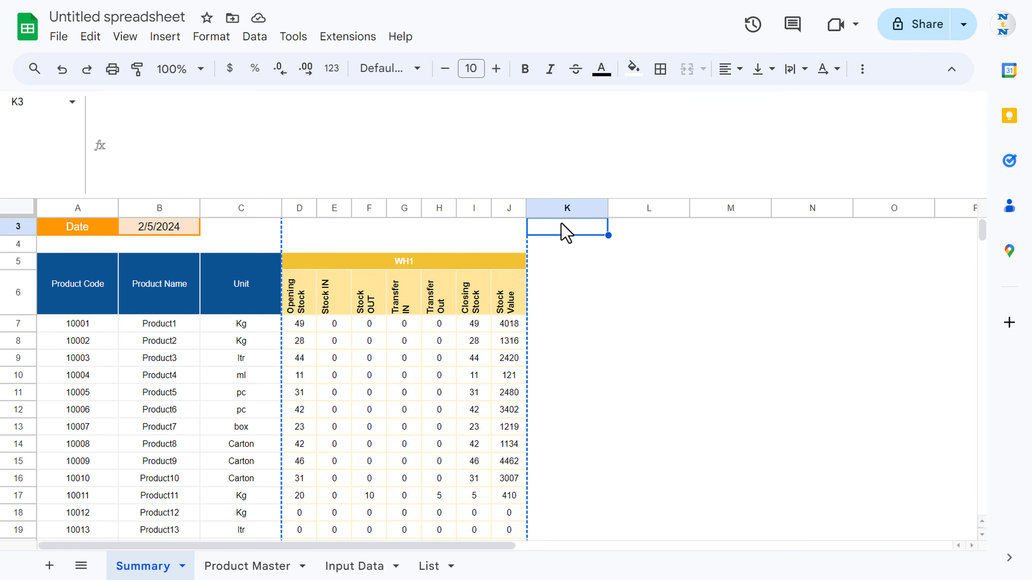
key("Up")
key("Up")
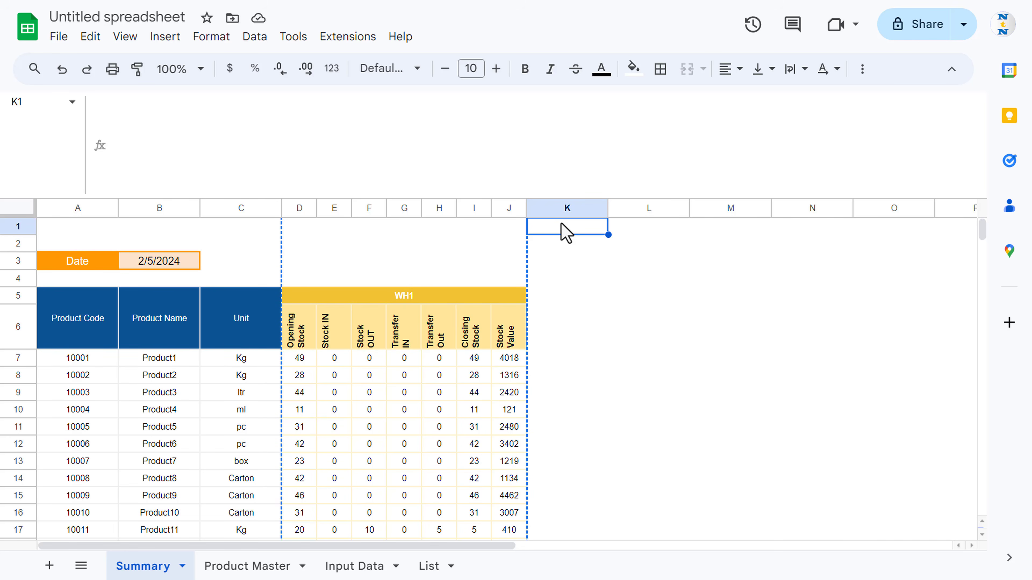
key("ctrl+v")
Change the warehouse heading of the pasted block in K5:Q5 to WH2.
left_click(667, 300)
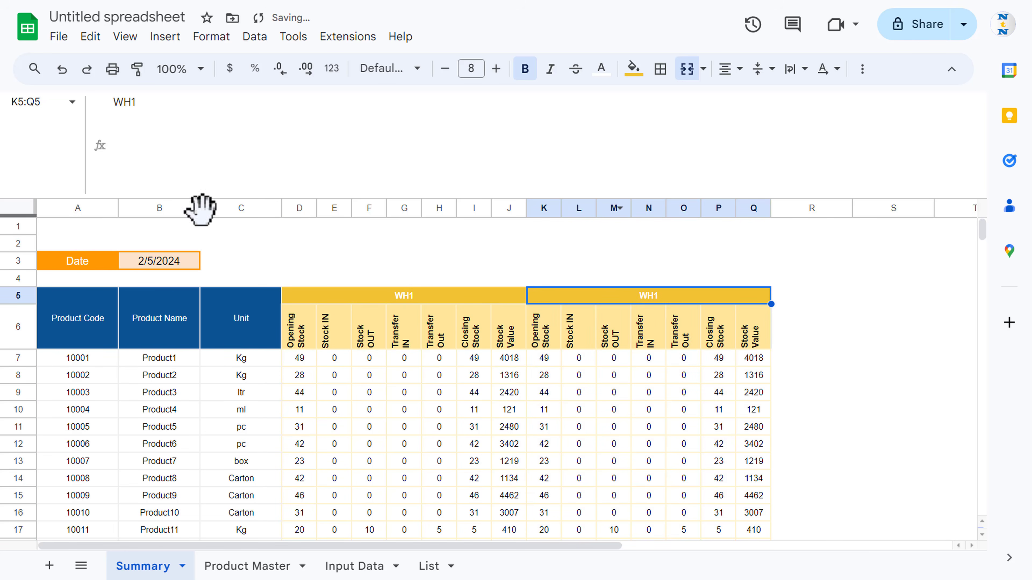
left_click(181, 108)
key("Return")
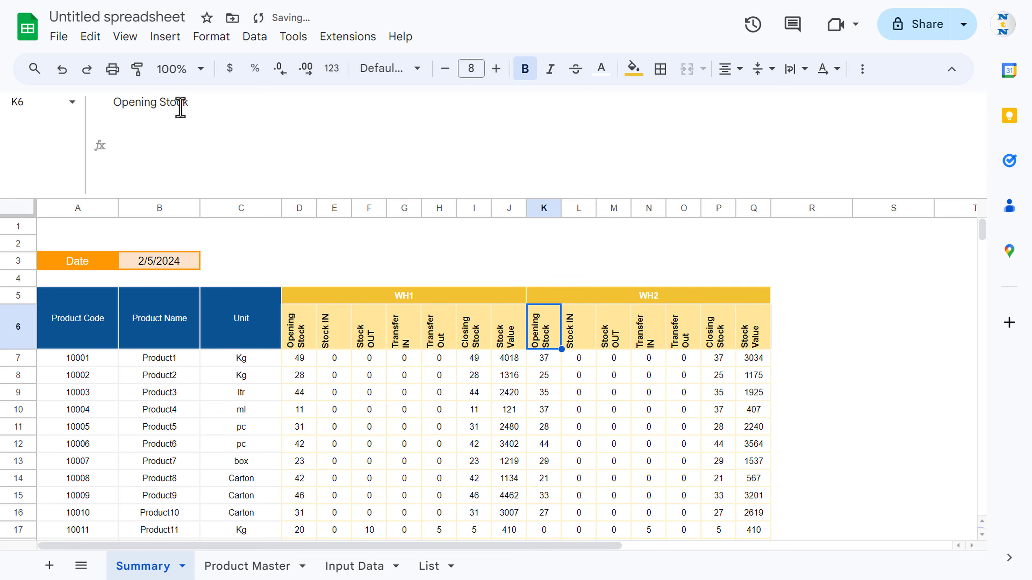
key("Up")
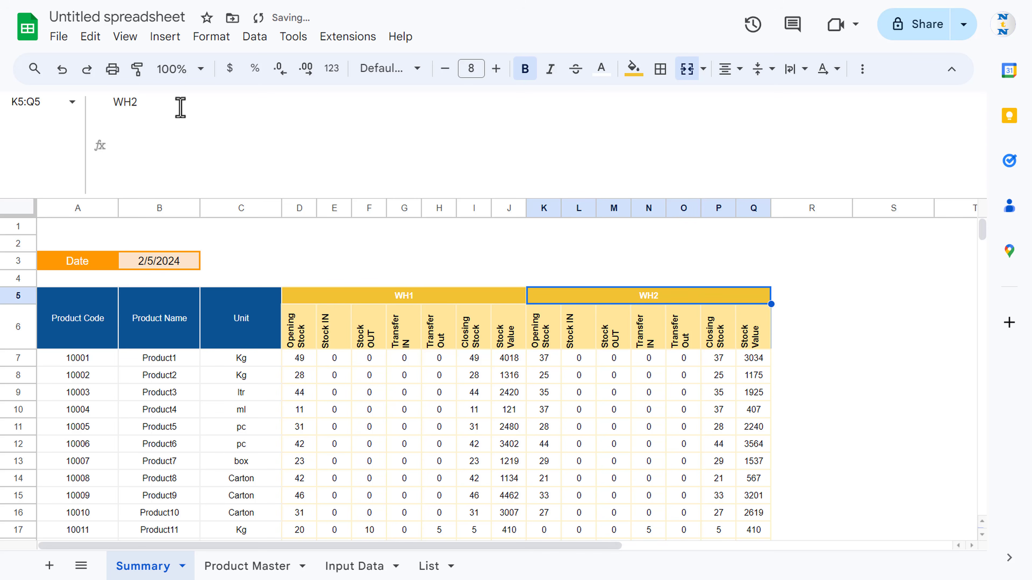
Copy the WH2 block in columns K to Q and paste it starting at R1.
right_click(541, 207)
left_click(537, 205)
left_click(536, 205)
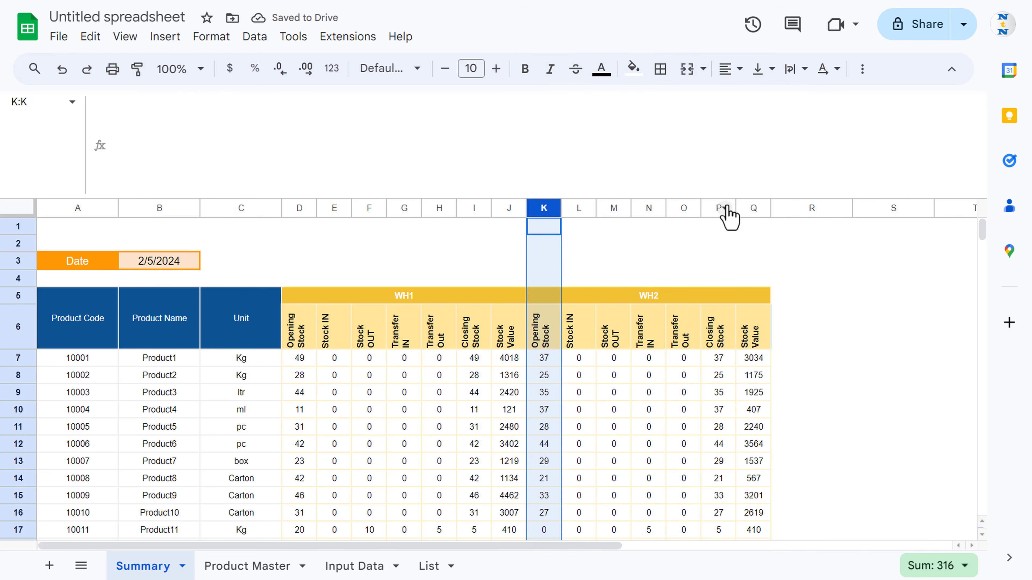
left_click(754, 208, "shift")
key("ctrl+c")
key("Right")
key("Right")
key("Right")
key("Right")
key("Right")
key("Right")
key("Right")
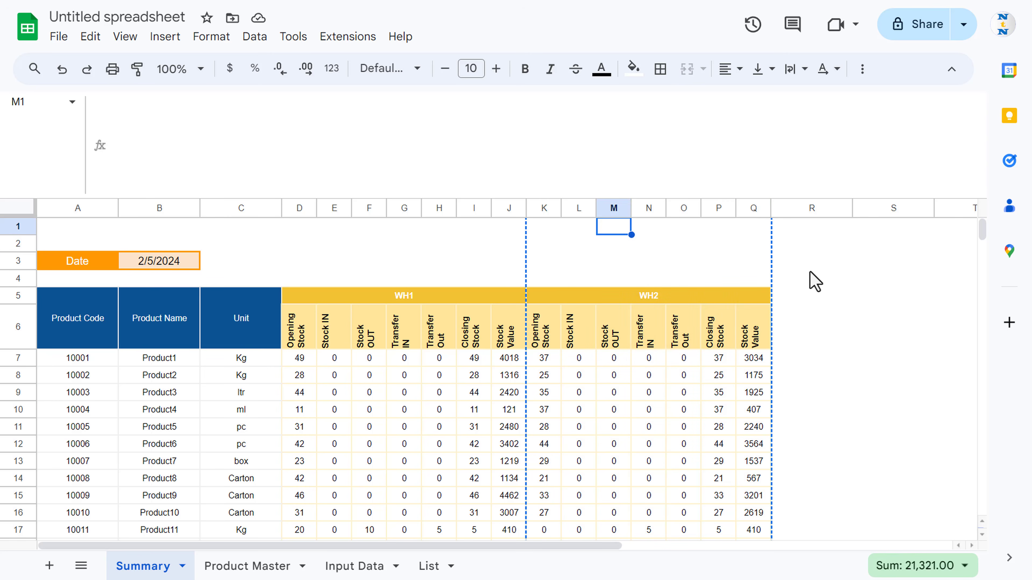
key("ctrl+v")
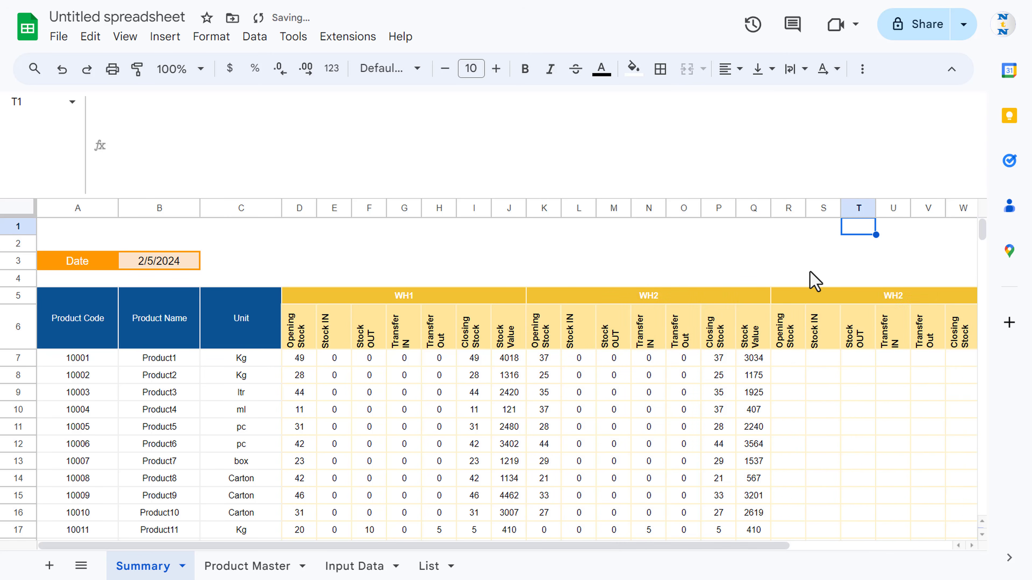
Change the warehouse heading of the pasted block in R5:X5 to WH3.
key("Down")
key("Down")
key("Down")
key("Down")
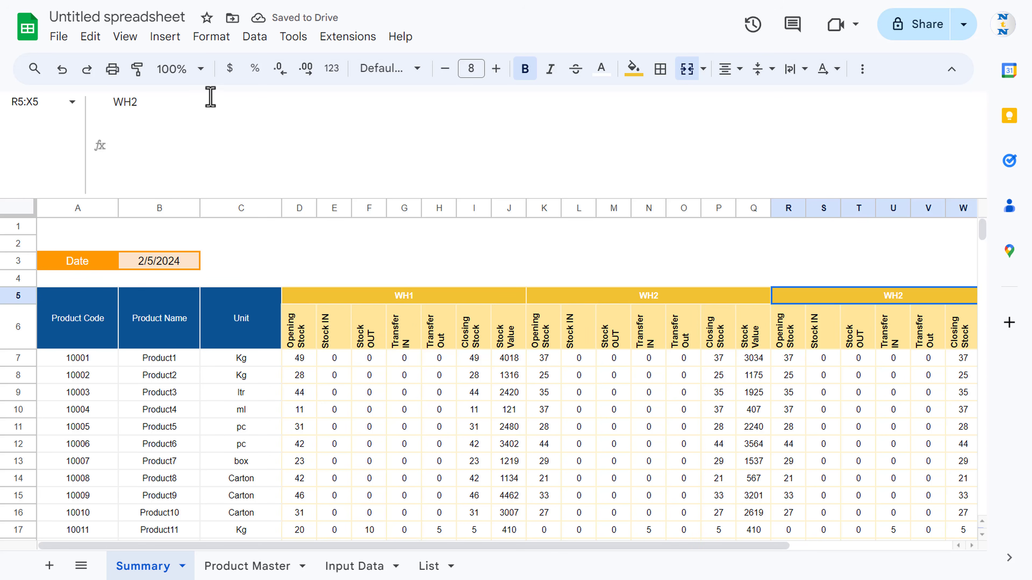
left_click(210, 97)
key("Return")
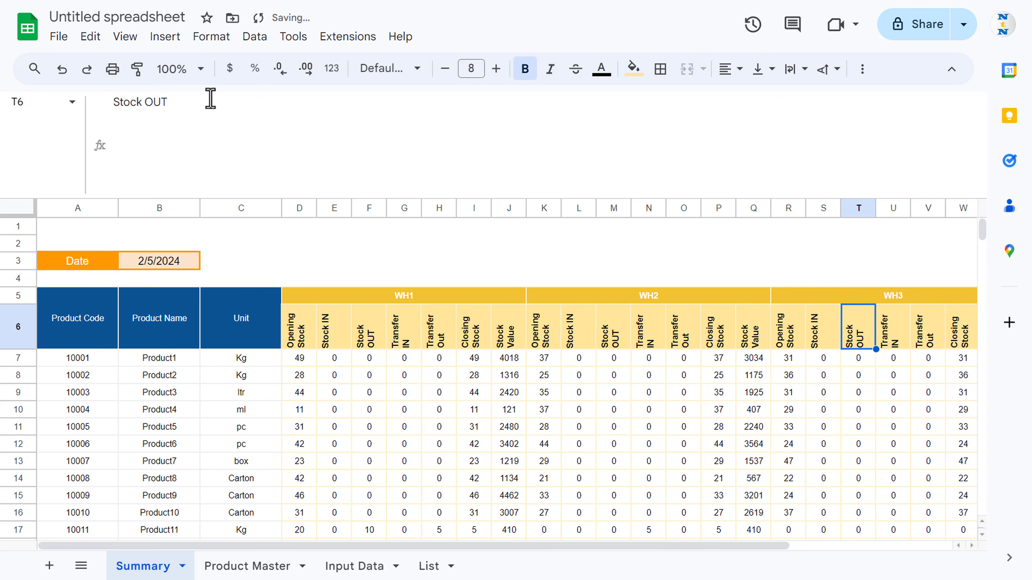
Insert two blank columns to the right of columns Y and Z.
key("Up")
key("Right")
key("Right")
left_click(811, 207)
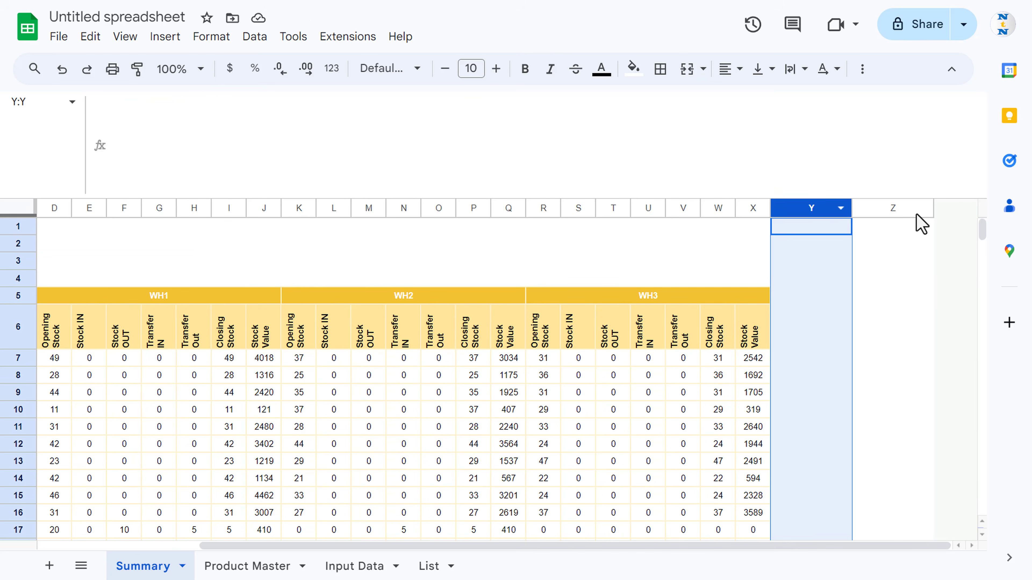
left_click(890, 205, "shift")
right_click(888, 257)
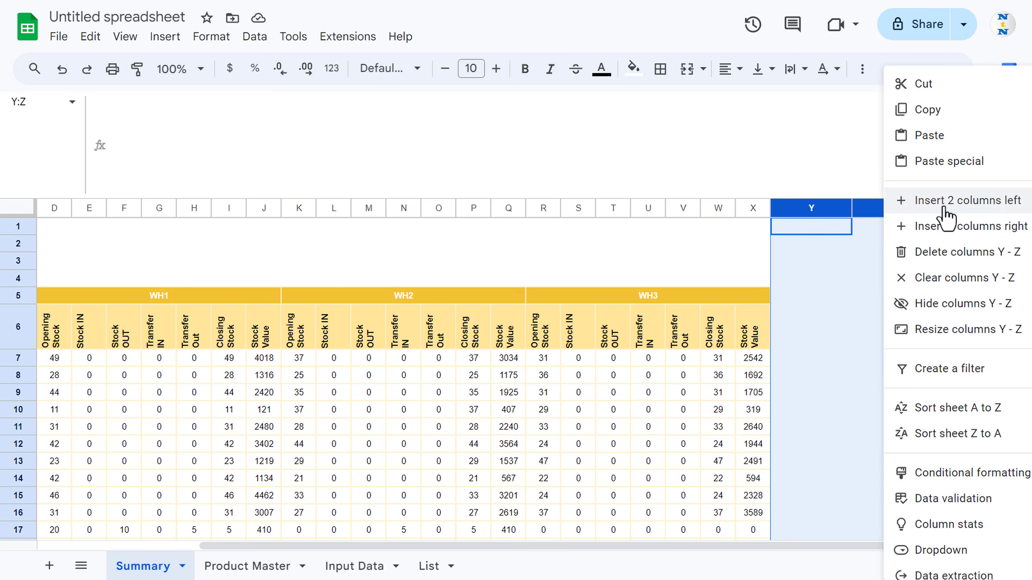
left_click(946, 228)
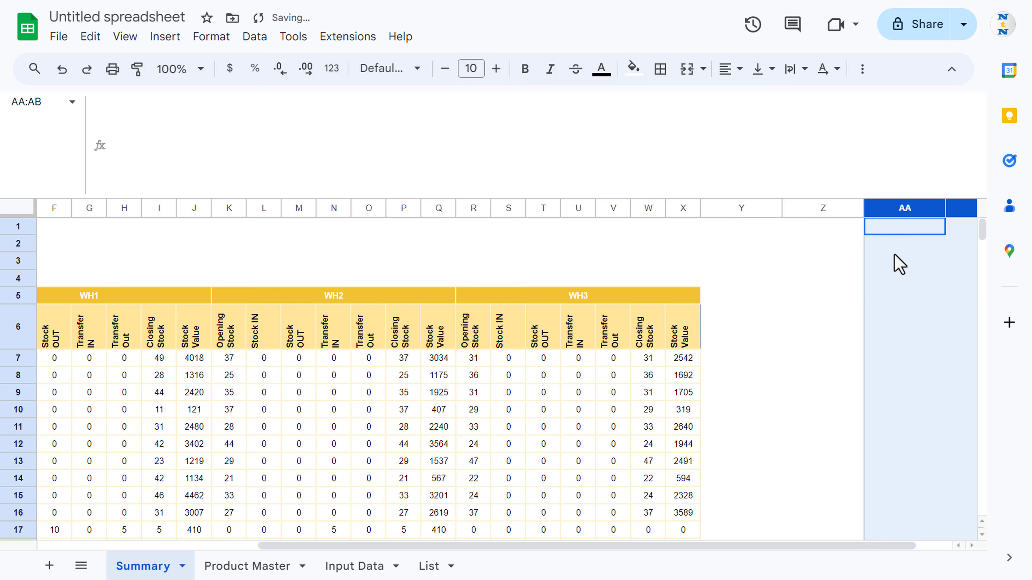
Insert three blank columns to the right of columns Y to AA, and repeat the three-column insertion twice more from the new columns.
left_click(749, 208, "shift")
right_click(749, 208)
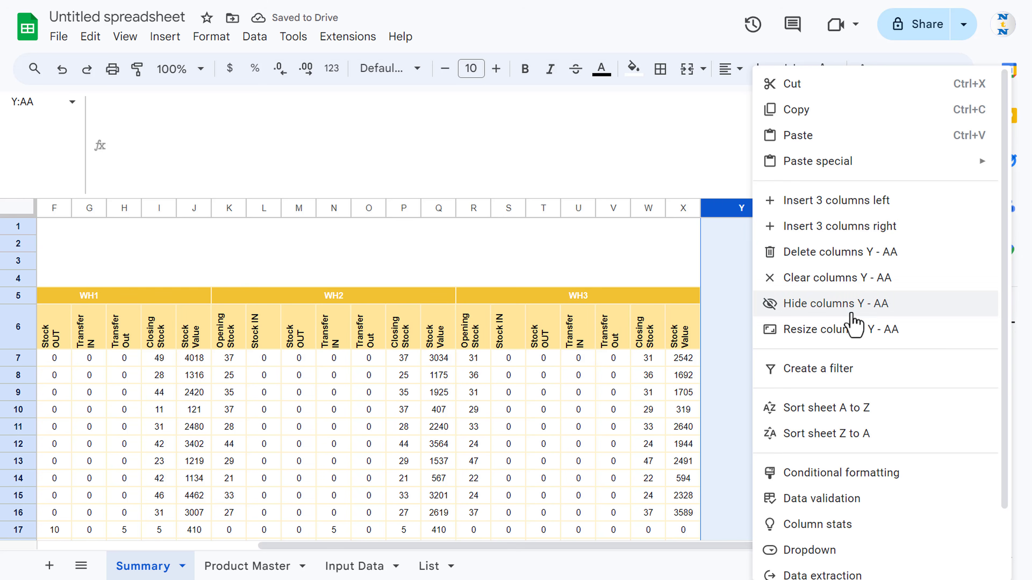
left_click(890, 228)
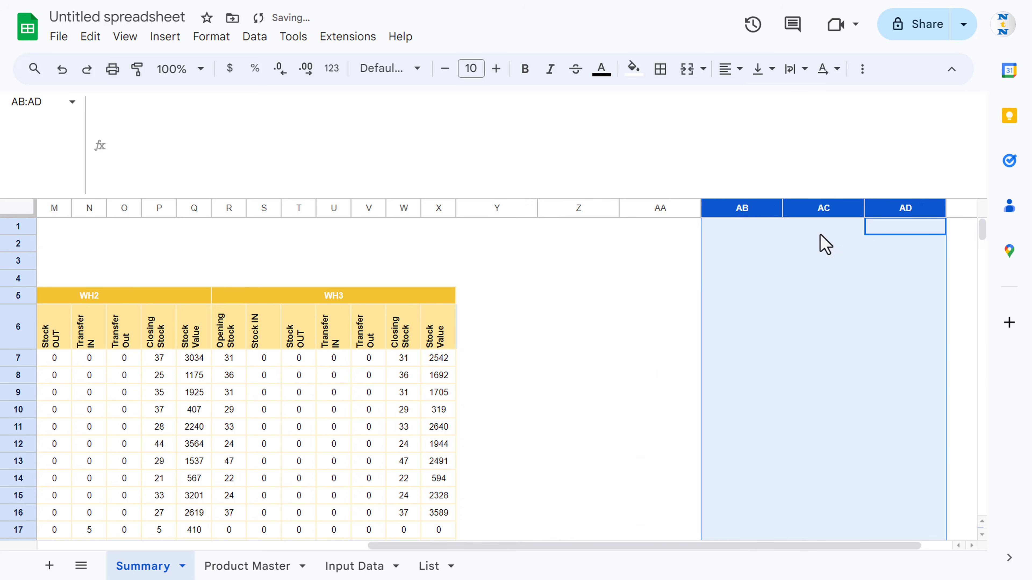
right_click(742, 206)
left_click(872, 228)
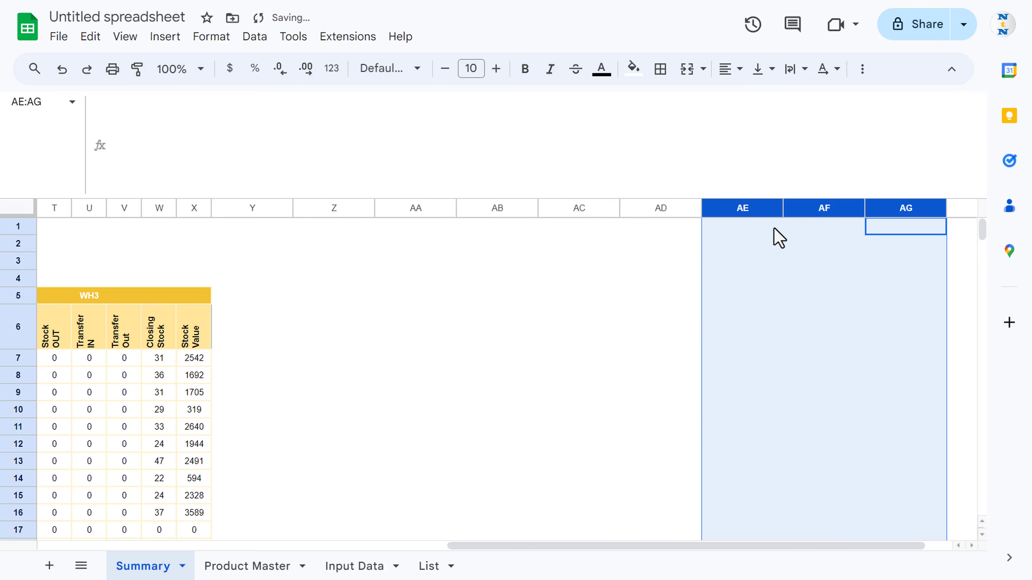
right_click(737, 203)
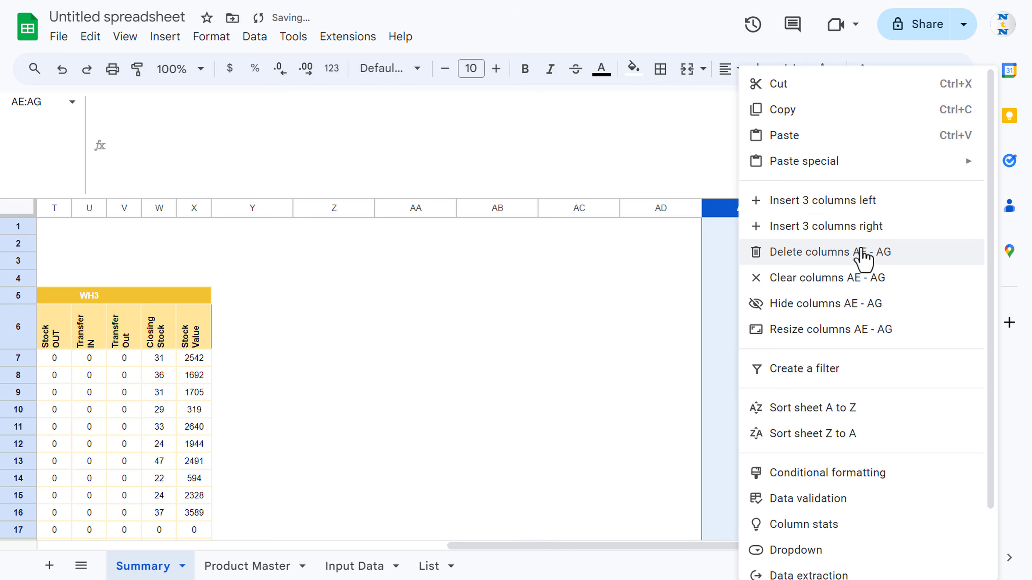
left_click(877, 231)
Copy the WH2 and WH3 blocks in columns K to X and paste them starting at Y1.
left_click(326, 336)
key("ctrl+Left")
key("ctrl+Left")
key("ctrl+Left")
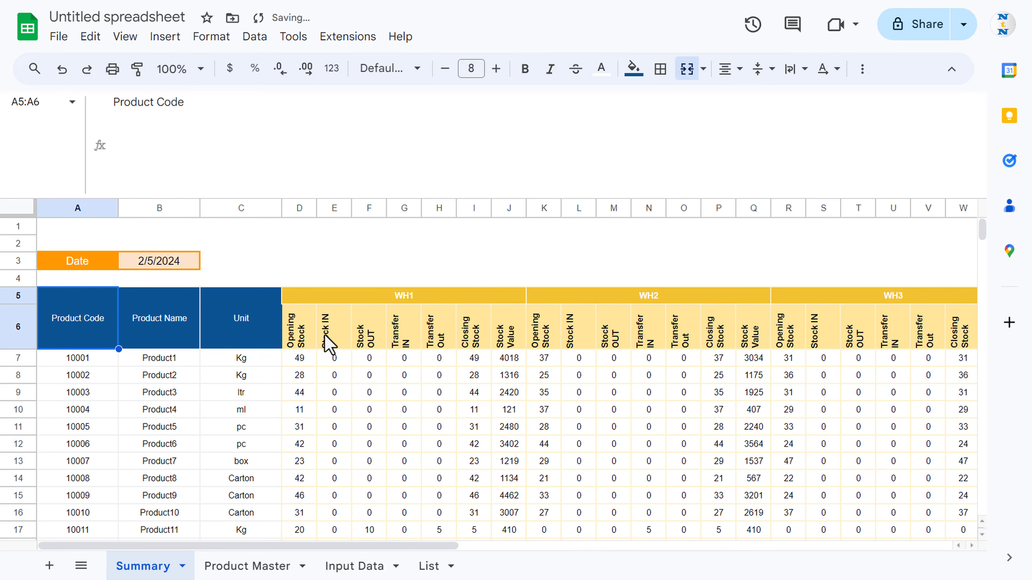
key("Right")
key("Right")
key("Right")
key("Right")
key("Right")
key("Right")
key("Up")
key("Right")
key("Right")
key("Left")
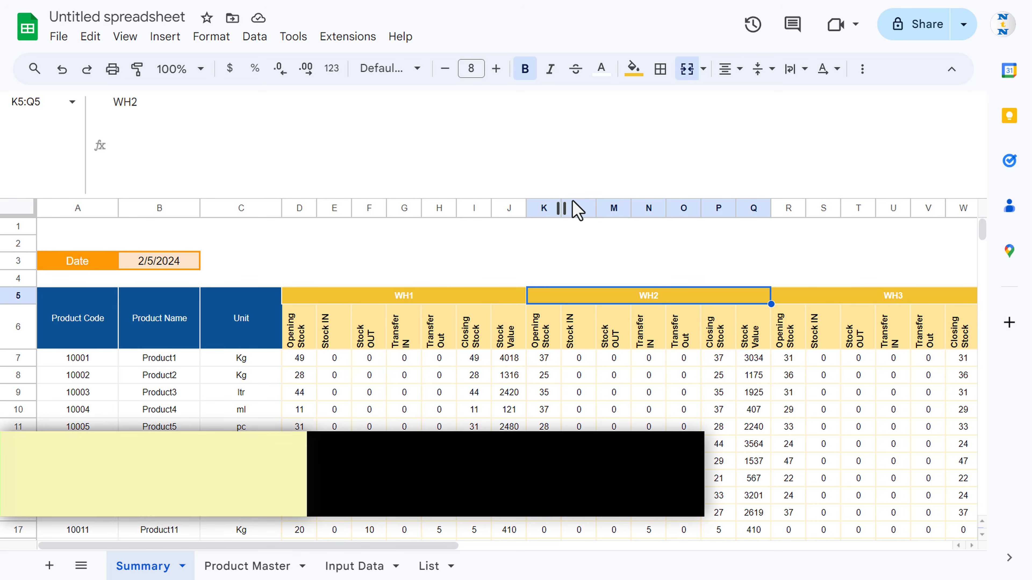
right_click(542, 204)
left_click(539, 203)
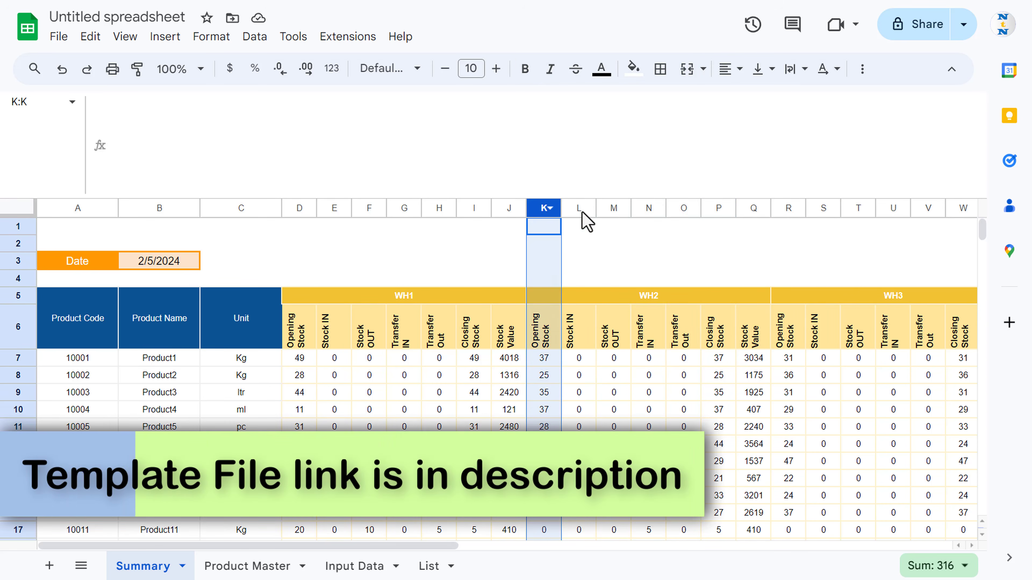
key("shift+Right")
key("shift+Right")
key("shift+Right")
key("shift+Right")
key("shift+Right")
key("shift+Right")
key("shift+Right")
key("shift+Right")
key("shift+Right")
key("shift+Right")
key("shift+Right")
key("shift+Right")
key("shift+Right")
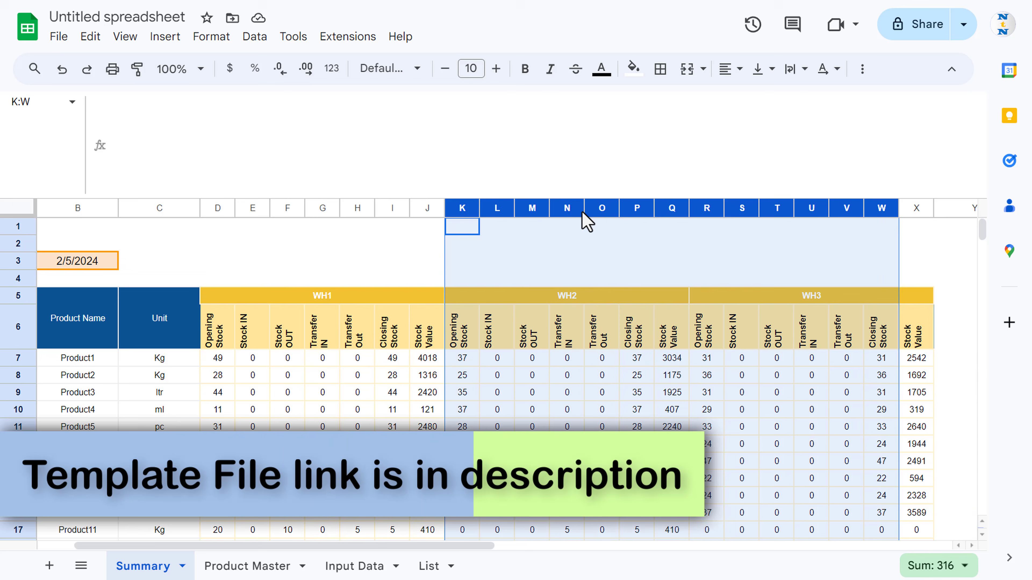
key("ctrl+c")
key("Right")
key("Right")
key("Right")
key("Right")
key("Right")
key("Right")
key("Right")
key("Right")
key("Right")
key("Right")
key("Right")
key("Right")
key("Right")
key("Right")
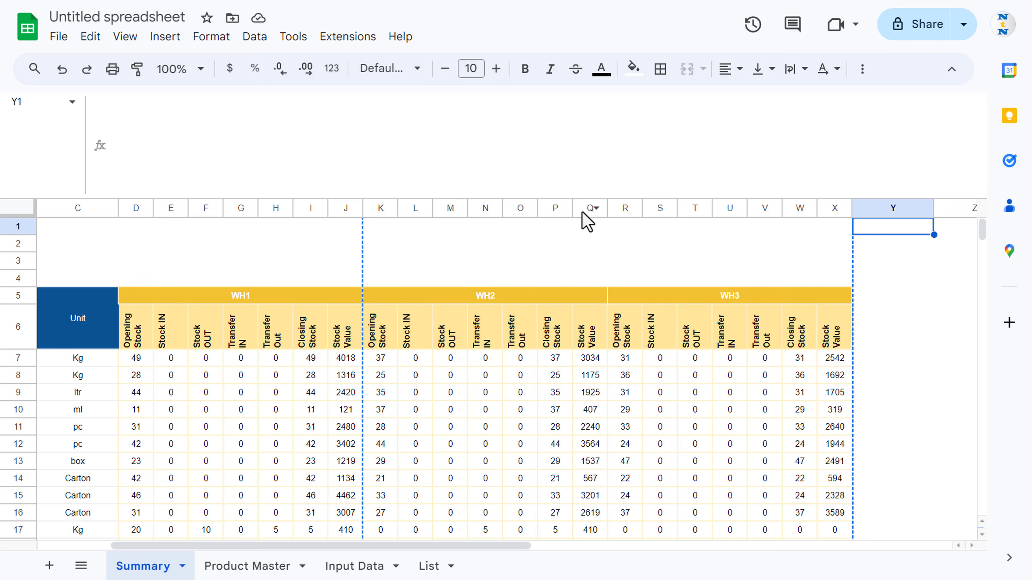
key("ctrl+v")
Change the warehouse heading of the first newly pasted block in Y5:AE5 to WH4.
key("Right")
key("Right")
key("Right")
key("Right")
key("Right")
key("Right")
key("Right")
key("Right")
key("Right")
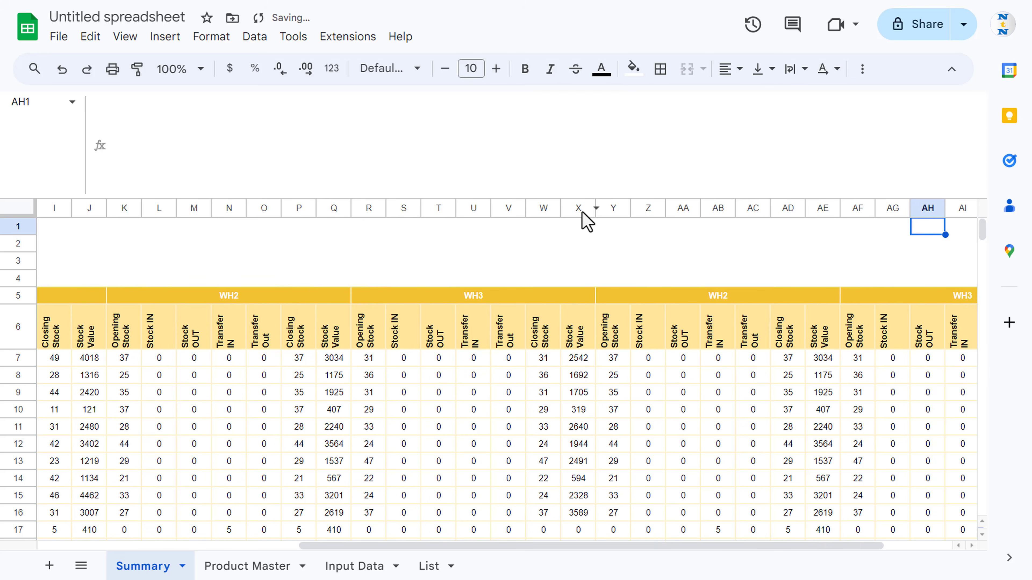
key("Right")
left_click(700, 299)
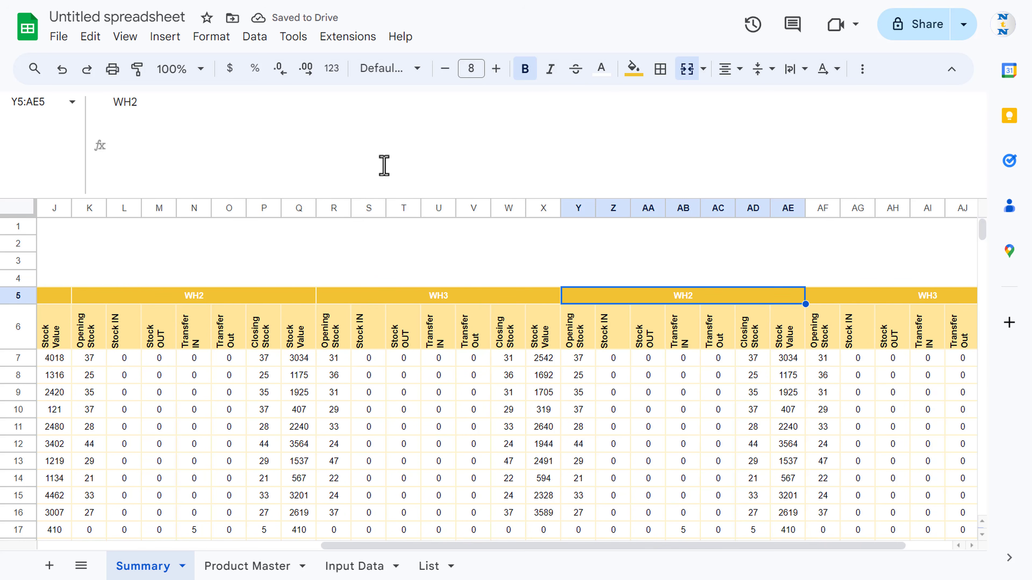
left_click(232, 114)
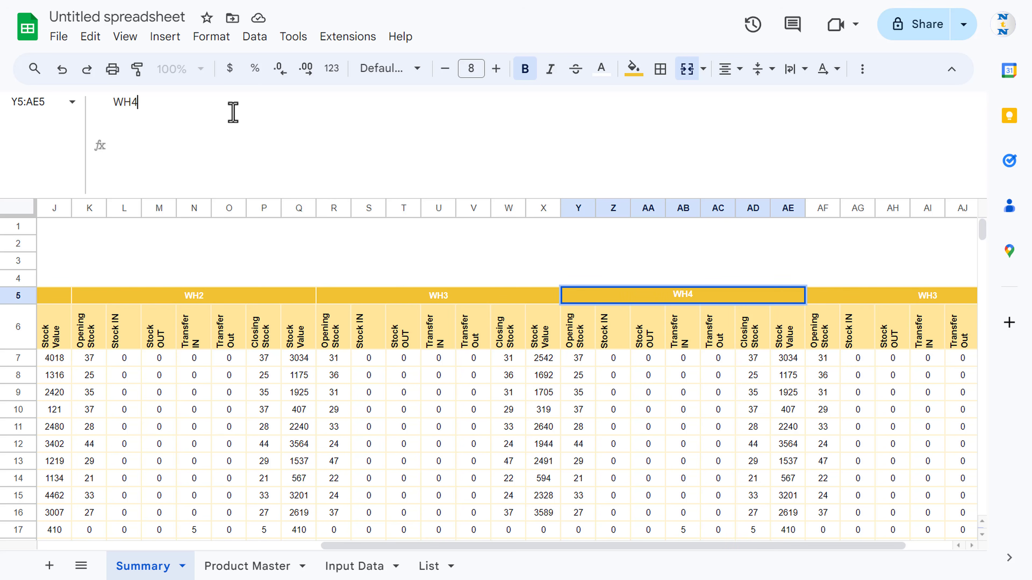
key("Return")
Change the heading of the last pasted block in AF5:AL5 to Total.
key("Up")
key("Right")
type("t")
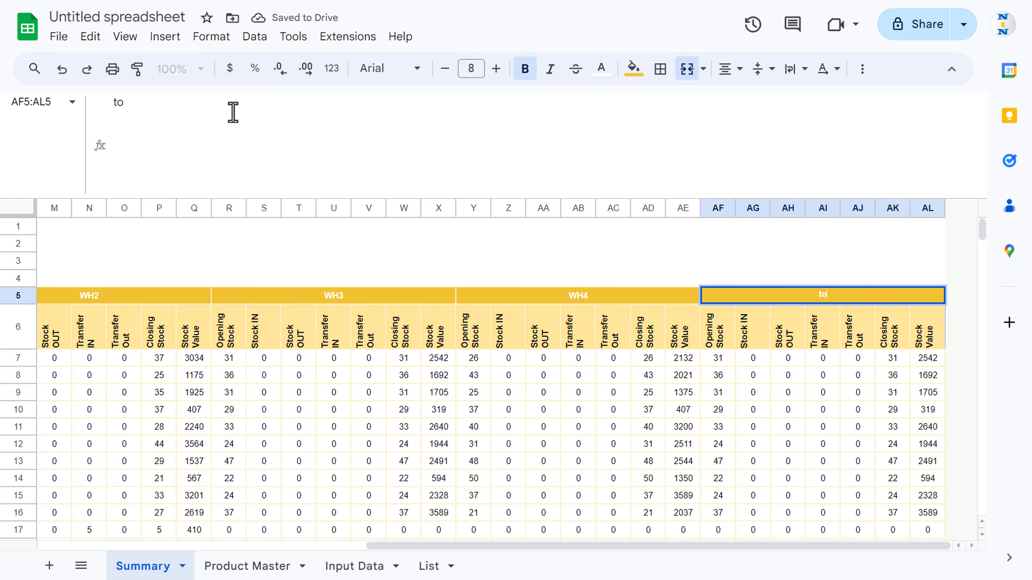
type("otal")
key("Return")
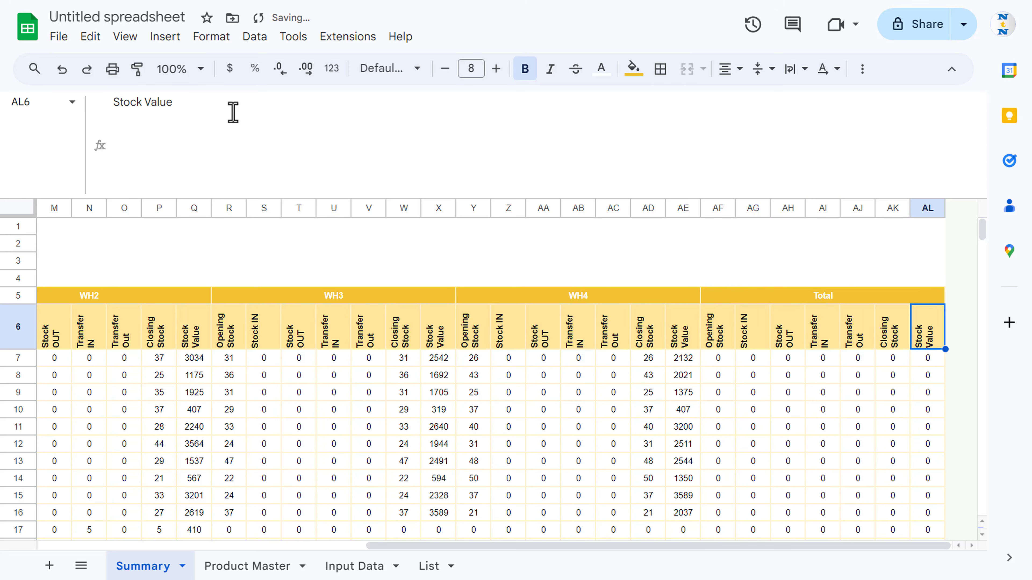
Review the column headings in row 6 across the warehouse blocks, back to the WH1 block.
key("Left")
key("Left")
key("Left")
key("Left")
key("Left")
key("Left")
key("Left")
key("Left")
key("Left")
key("Left")
key("Left")
key("Left")
key("Left")
key("Left")
key("Left")
key("Left")
key("Left")
key("Left")
key("Left")
key("Left")
key("Left")
key("Left")
key("Left")
key("Left")
key("Left")
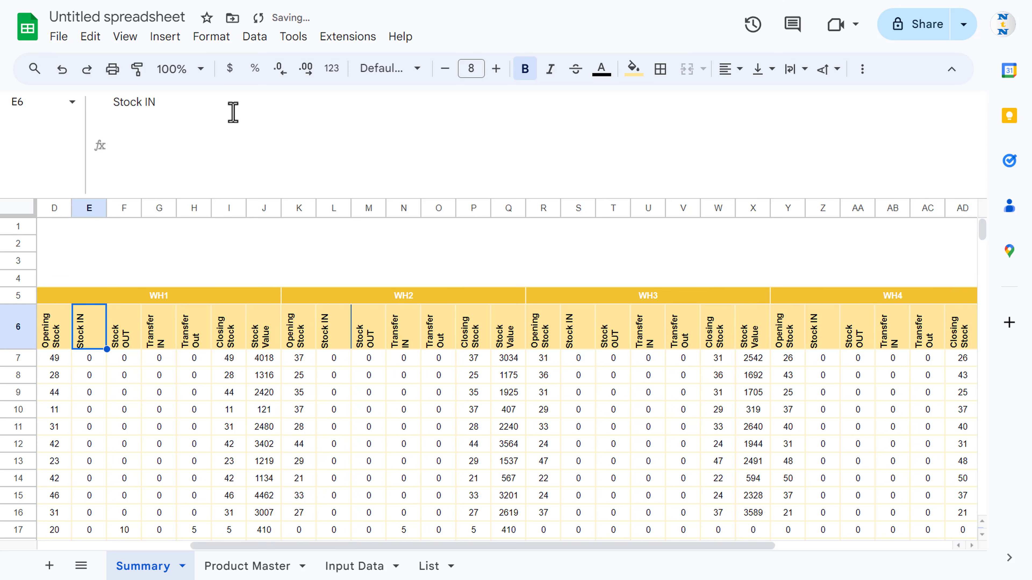
key("Right")
key("Right")
key("Right")
key("Right")
key("Right")
key("Right")
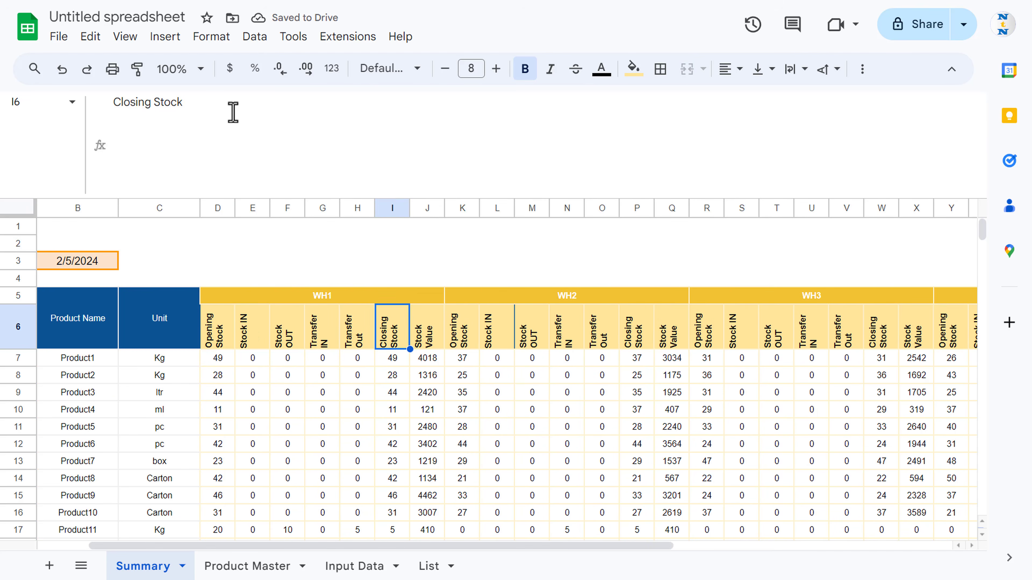
Fill the WH2 heading in K5:Q5 with green and its column headings in K6:Q6 with light green.
key("Up")
key("Right")
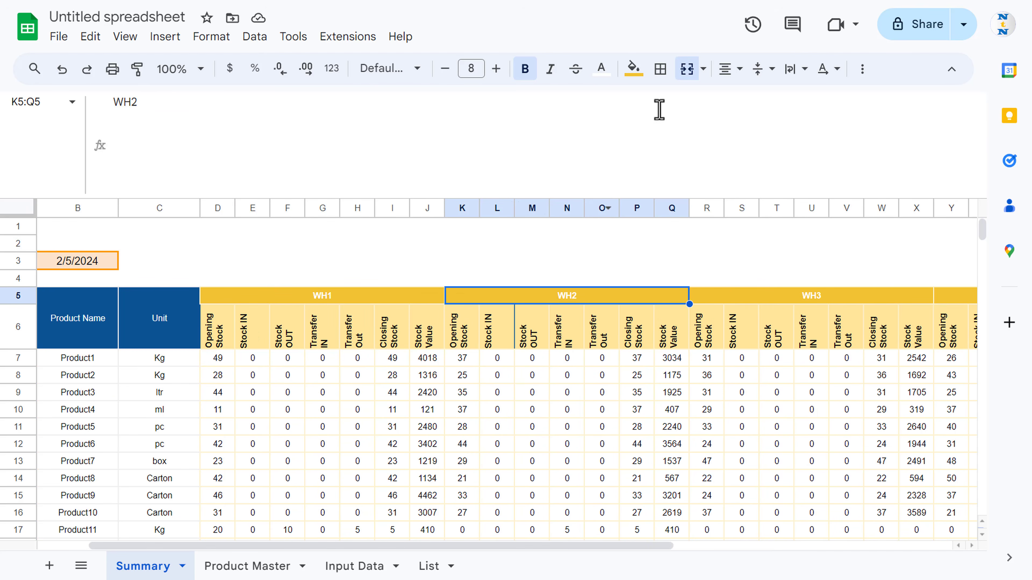
left_click(633, 69)
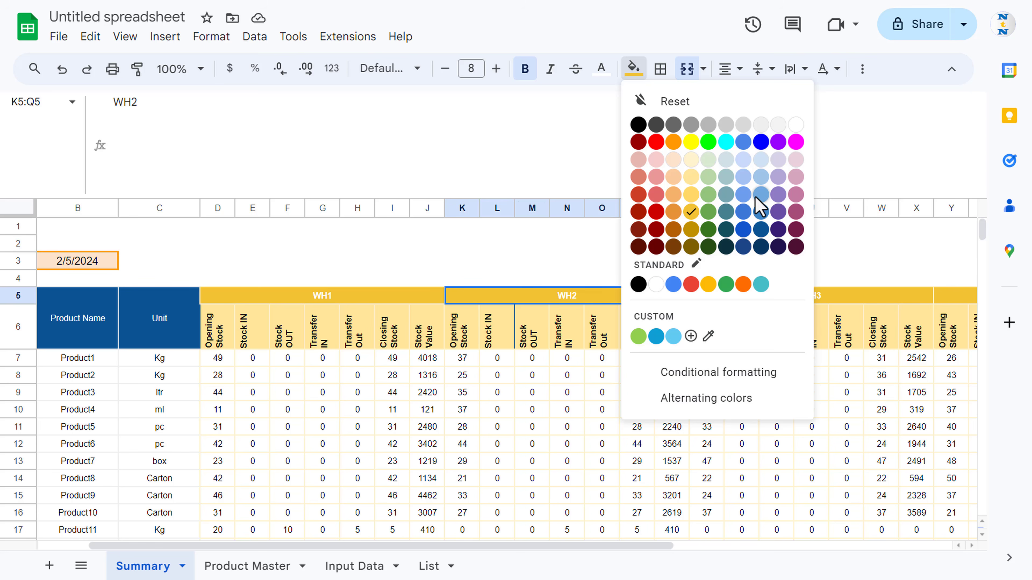
left_click(708, 212)
left_click_drag(462, 325, 694, 323)
left_click(633, 68)
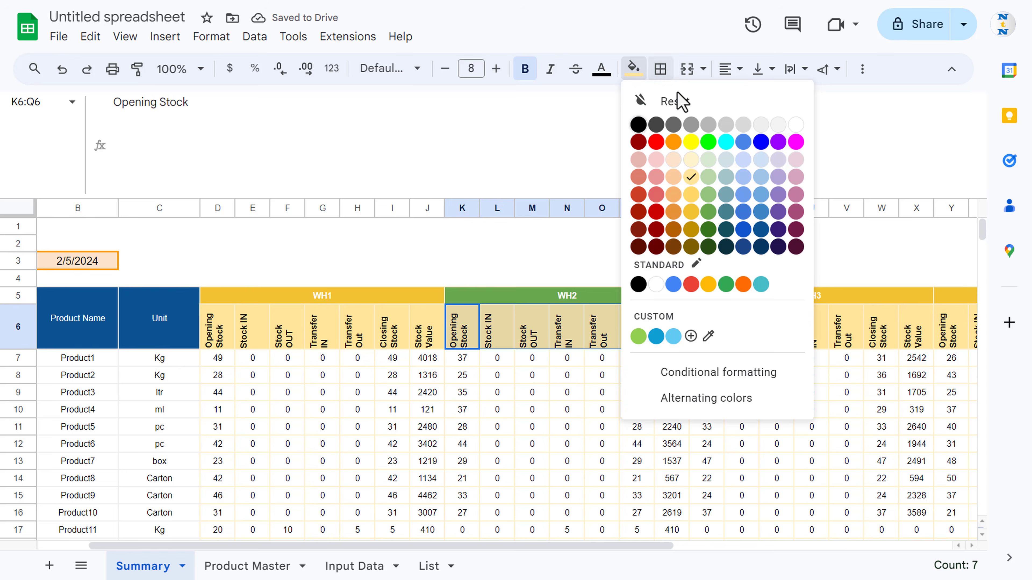
left_click(707, 177)
Fill the WH3 heading in R5:X5 with blue and its column headings in R6:X6 with light blue.
left_click(746, 286)
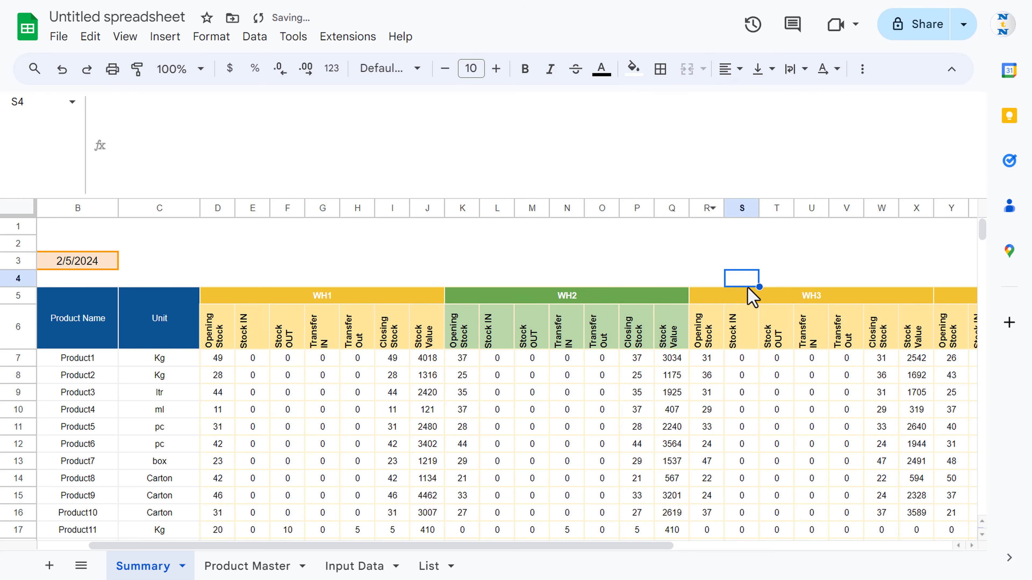
left_click(747, 291)
left_click(635, 70)
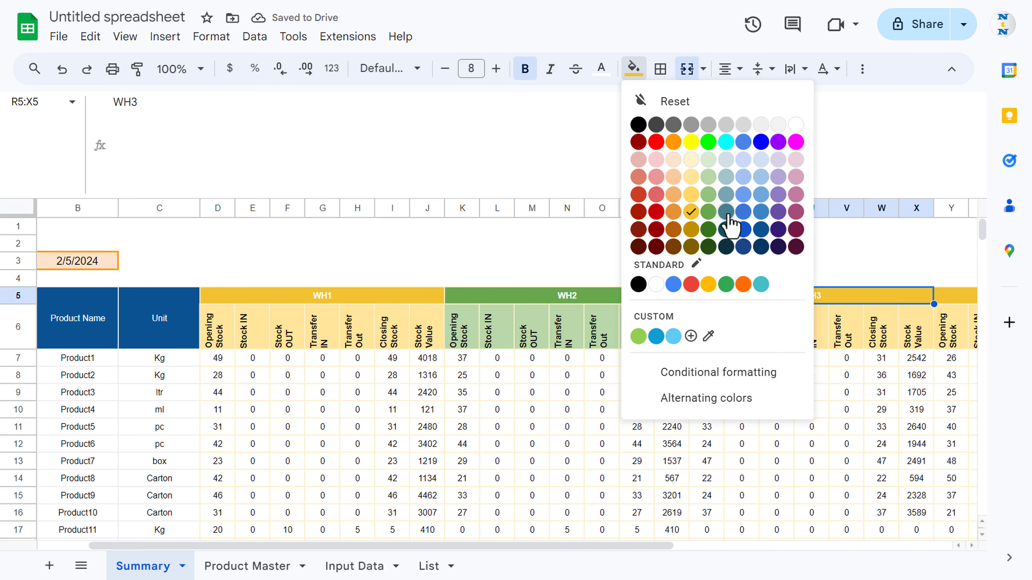
left_click(743, 212)
left_click_drag(707, 332, 909, 331)
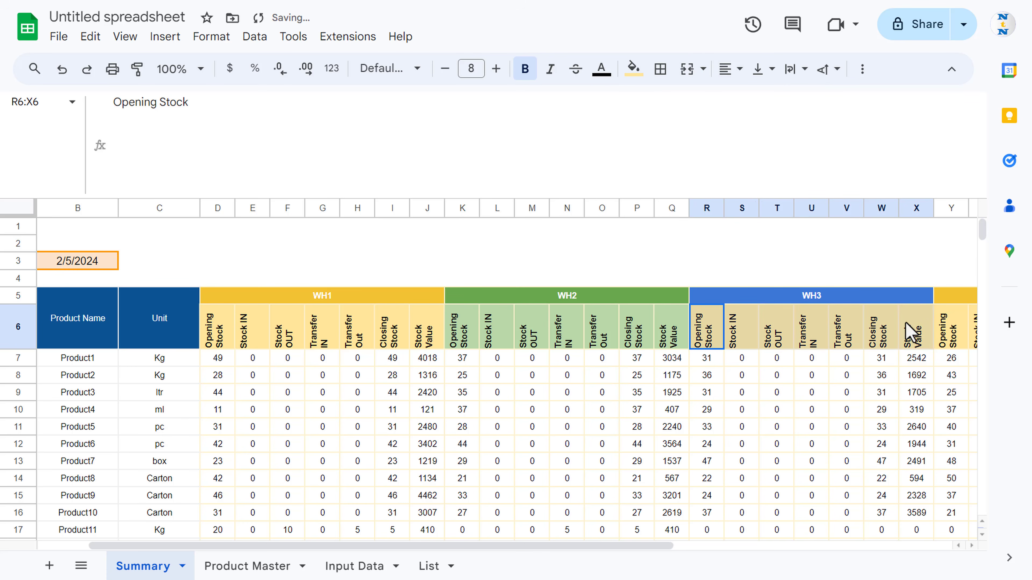
left_click(634, 70)
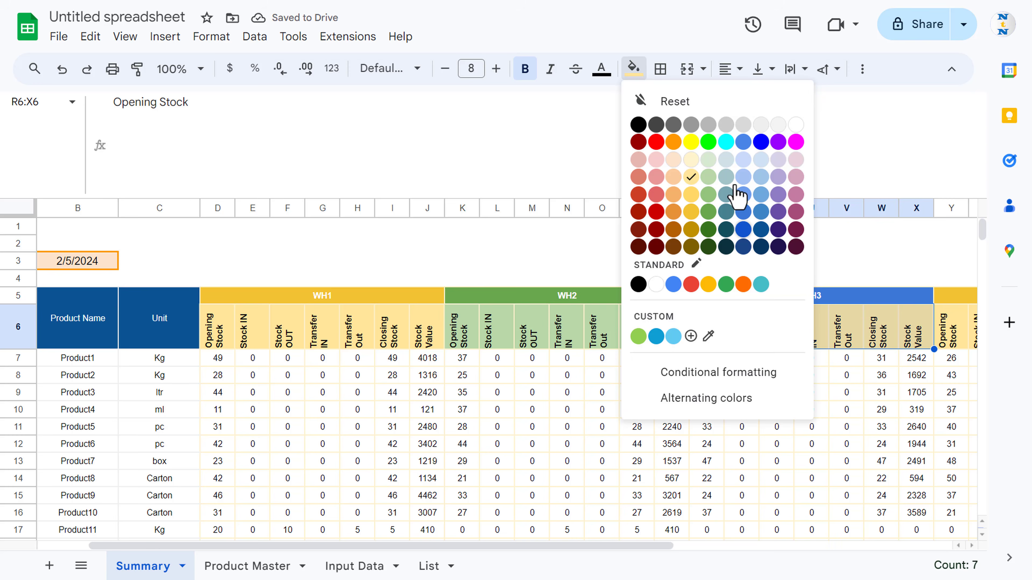
left_click(743, 178)
Fill the WH4 heading in Y5:AE5 with orange and its column headings in Y6:AE6 with light orange.
left_click(953, 293)
key("Right")
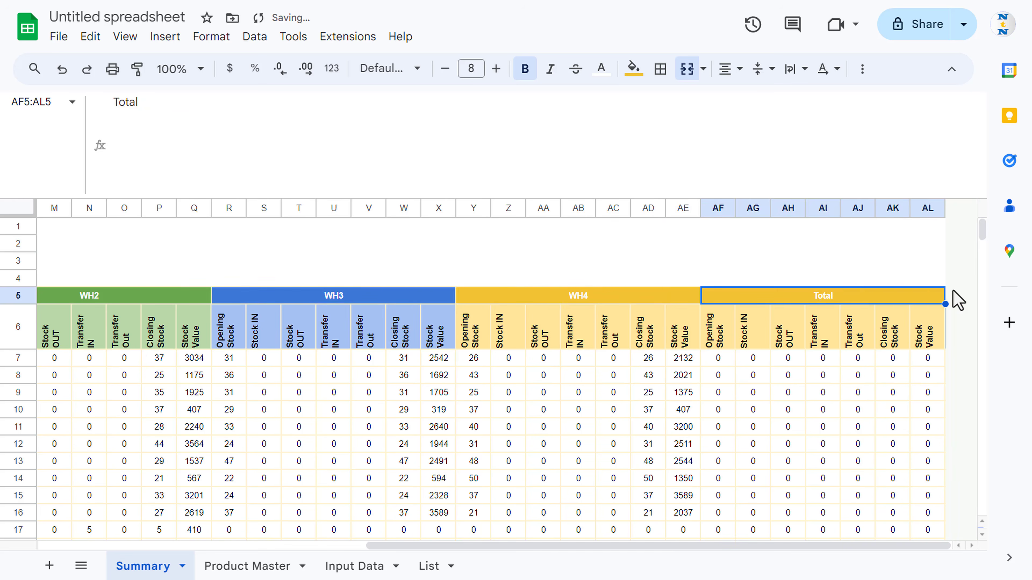
key("Left")
key("Left")
key("Right")
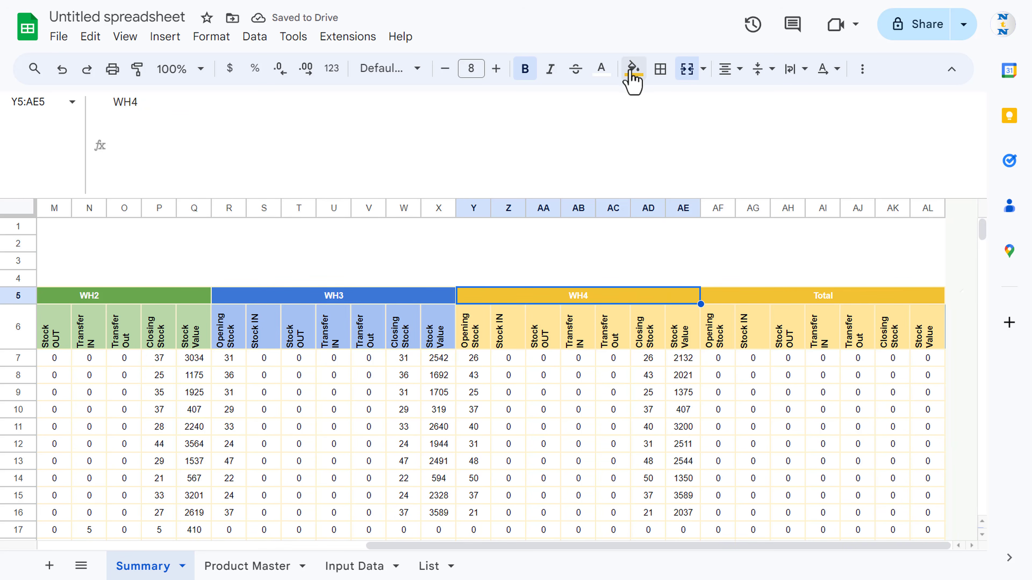
left_click(632, 70)
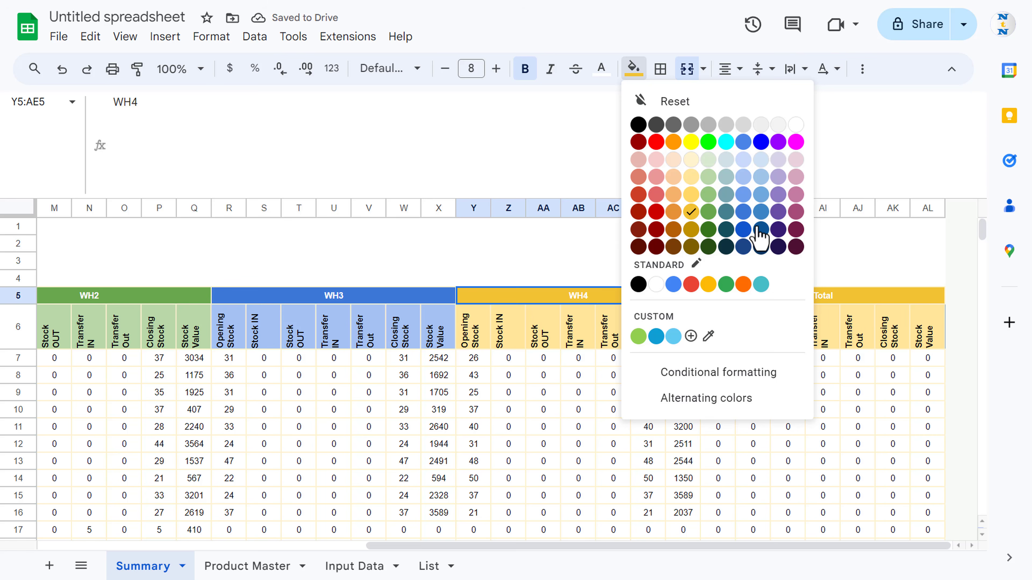
left_click(673, 213)
left_click_drag(473, 329, 683, 330)
left_click(633, 69)
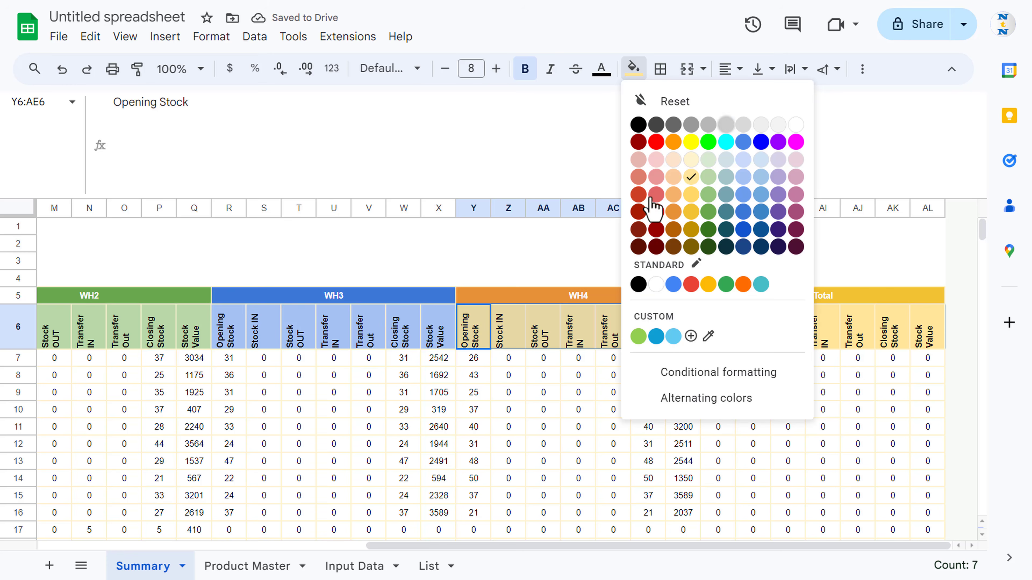
left_click(674, 178)
Fill the Total heading in AF5:AL5 with dark magenta and its column headings in AF6:AL6 with light magenta.
left_click(792, 297)
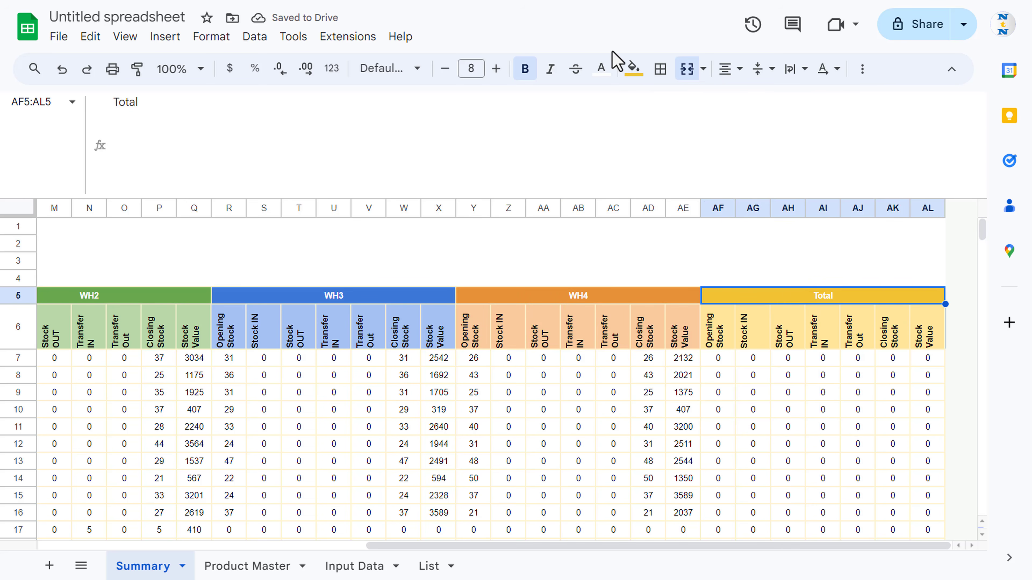
left_click(635, 70)
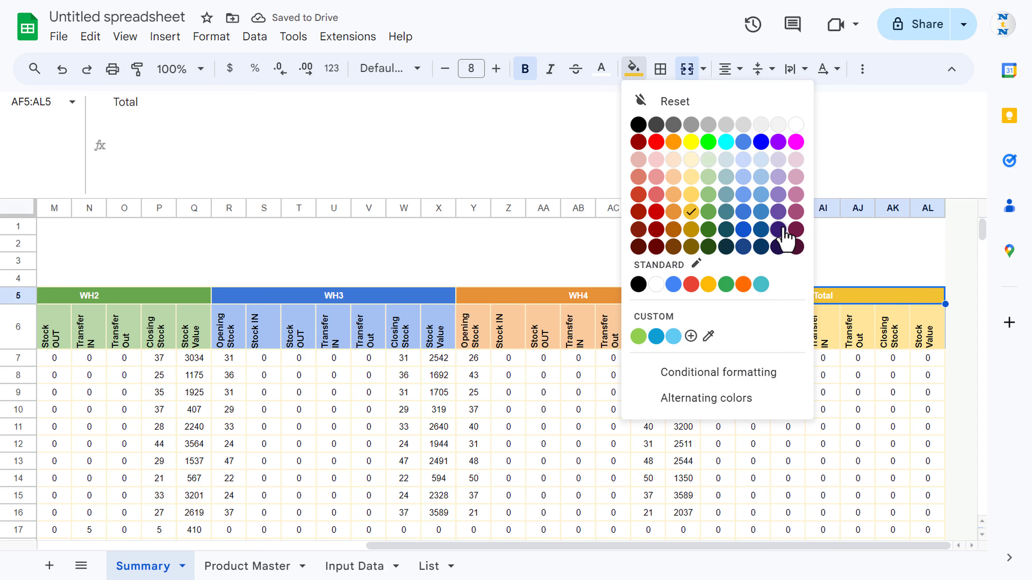
left_click(796, 212)
left_click(733, 323)
left_click_drag(739, 329, 928, 330)
left_click(633, 69)
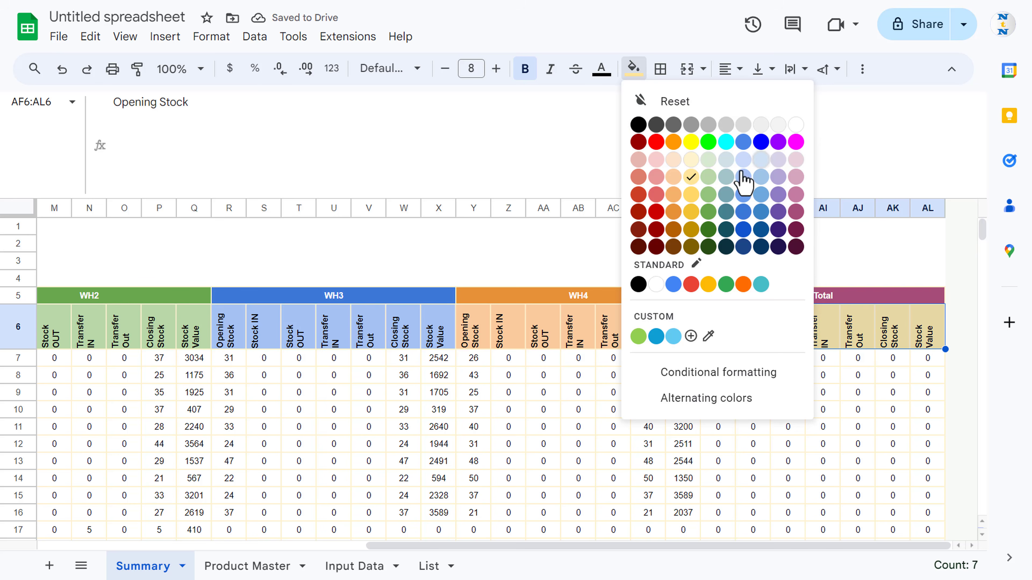
left_click(795, 176)
Clear the copied formulas from the Total block's data range AF7:AL26.
left_click(852, 316)
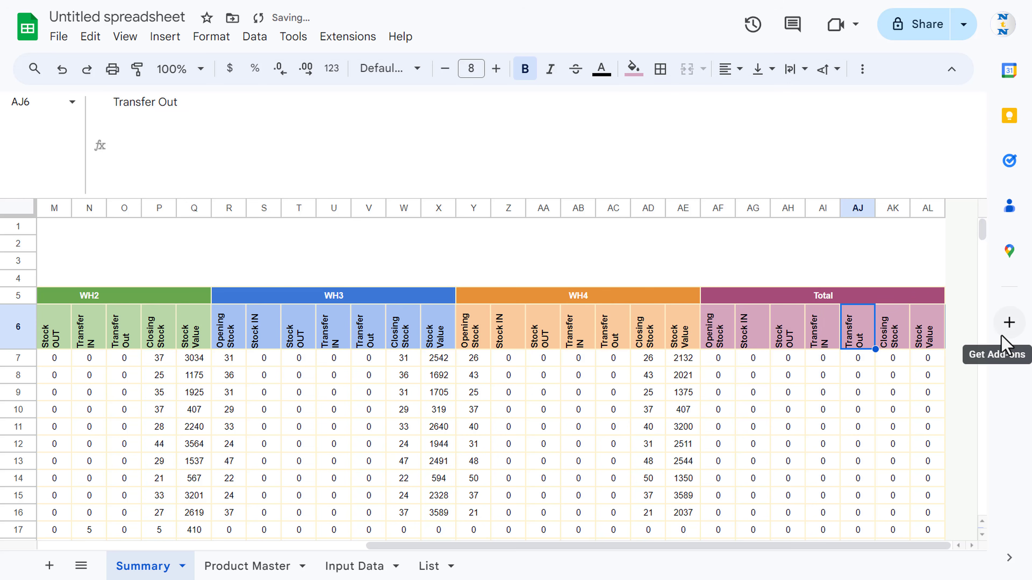
key("Left")
key("Left")
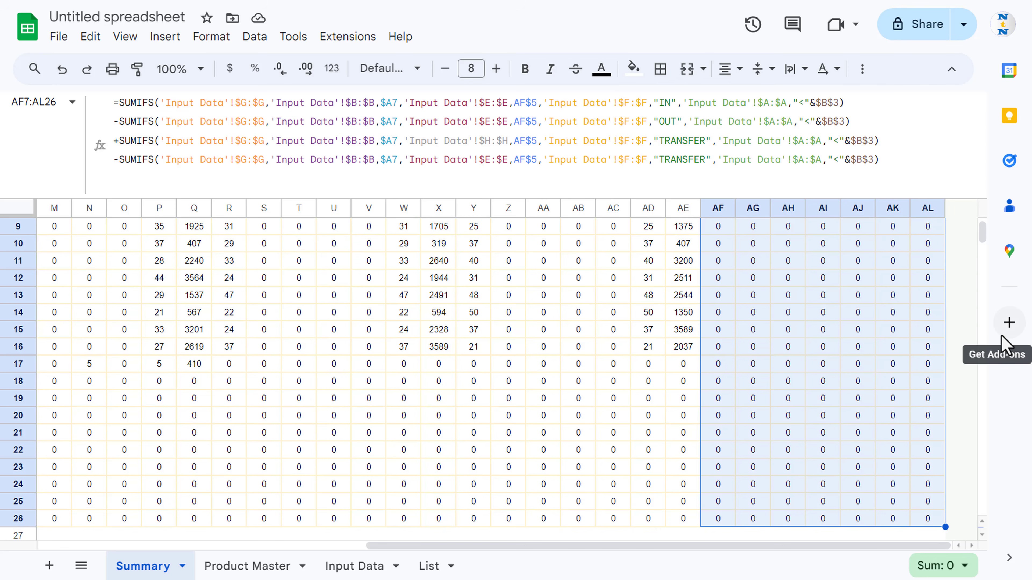
key("Delete")
key("Up")
key("Up")
key("Up")
key("Up")
key("Up")
key("Up")
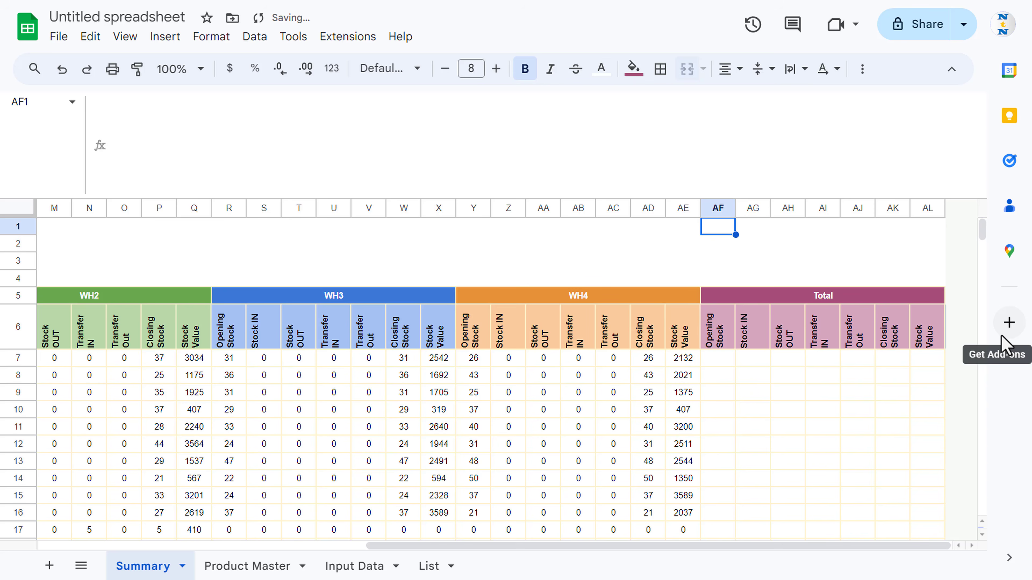
Enter the formula =D7+K7+R7+Y7 in AF7 to total the opening stock of all four warehouses.
key("Down")
key("Down")
key("Down")
key("Down")
key("Down")
key("Down")
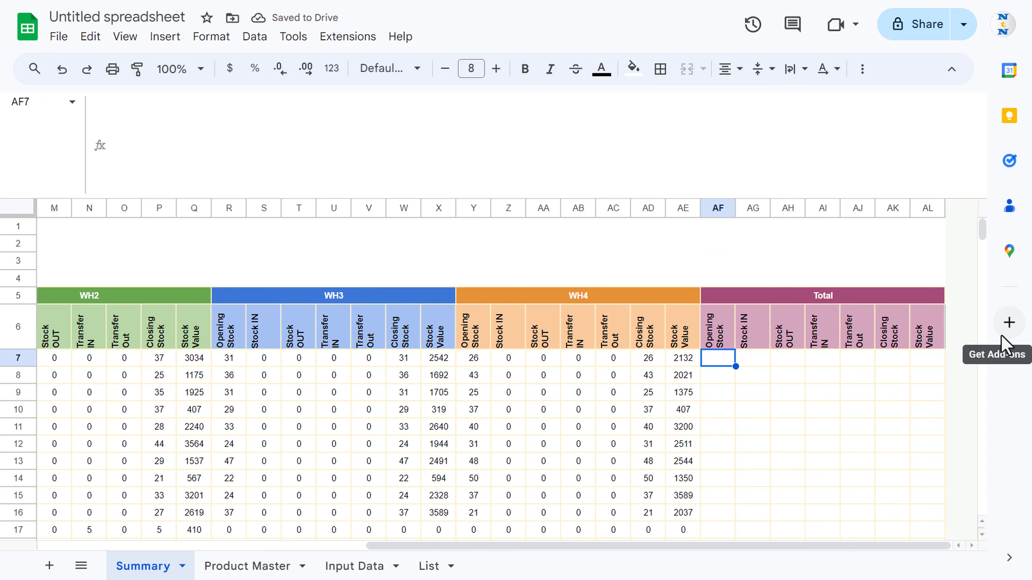
type("=")
key("ctrl+Left")
key("Right")
key("Right")
key("Right")
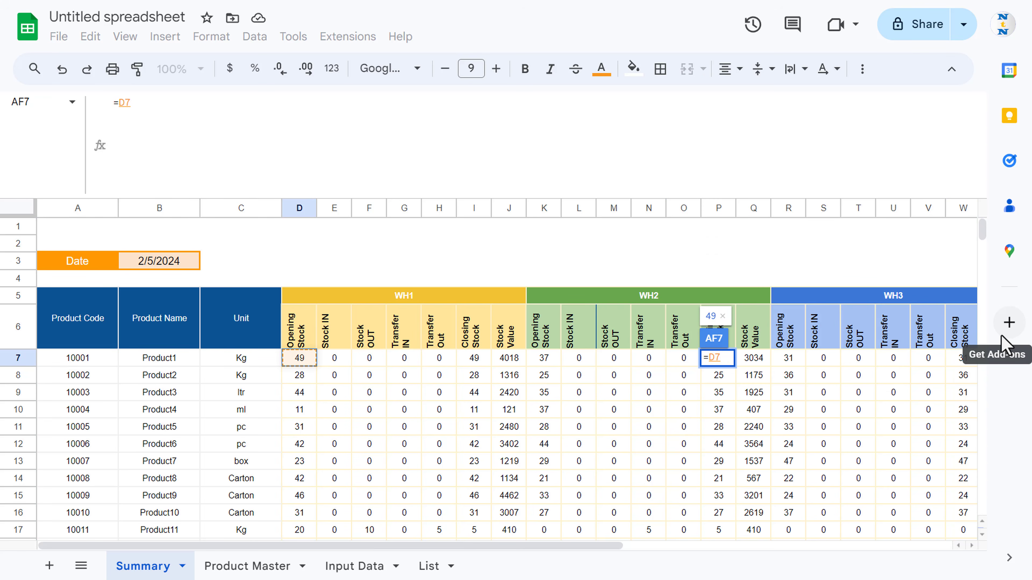
type("+")
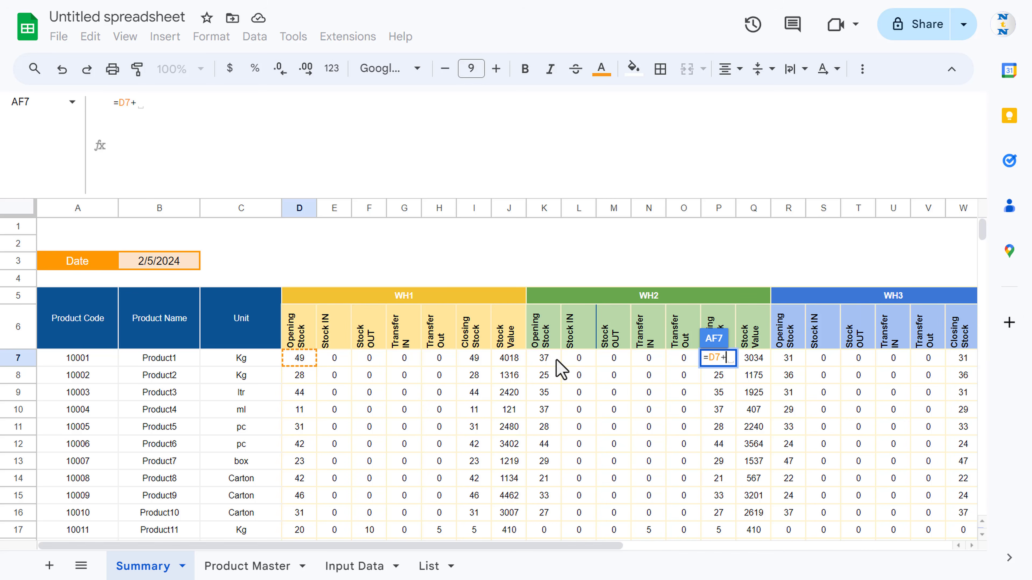
left_click(555, 360)
type("+")
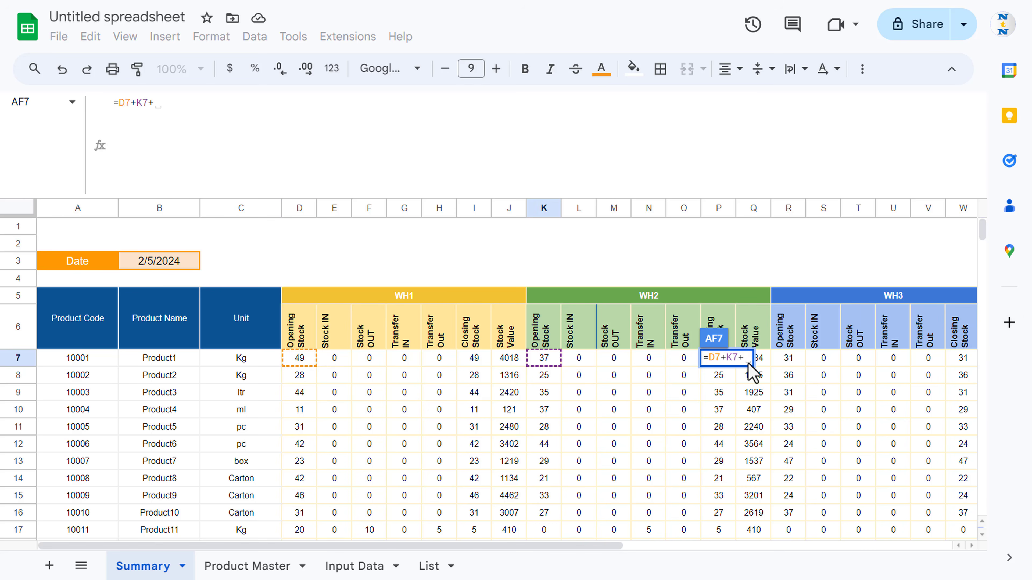
left_click(788, 362)
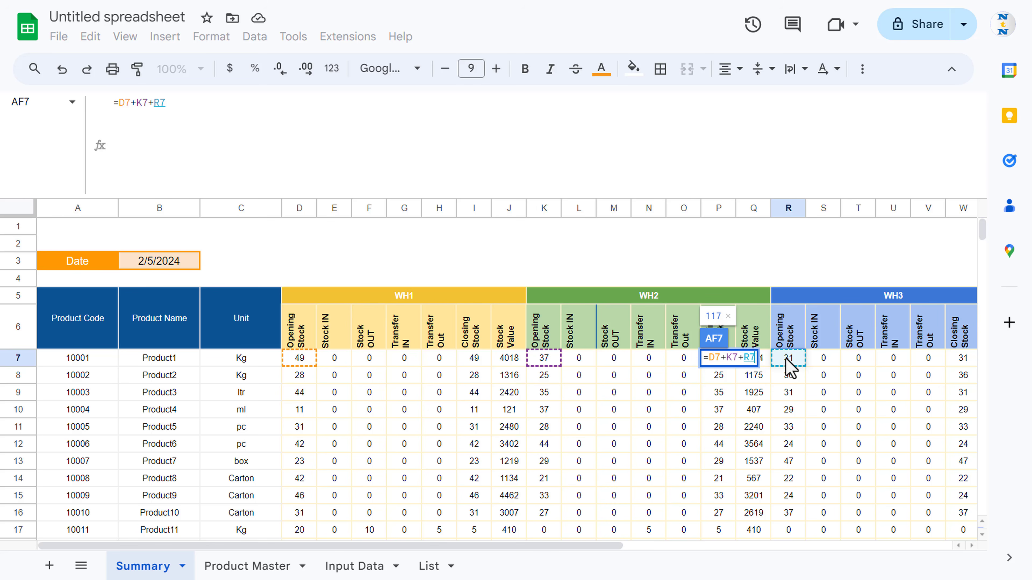
type("+")
left_click_drag(437, 545, 583, 545)
left_click(869, 359)
key("Return")
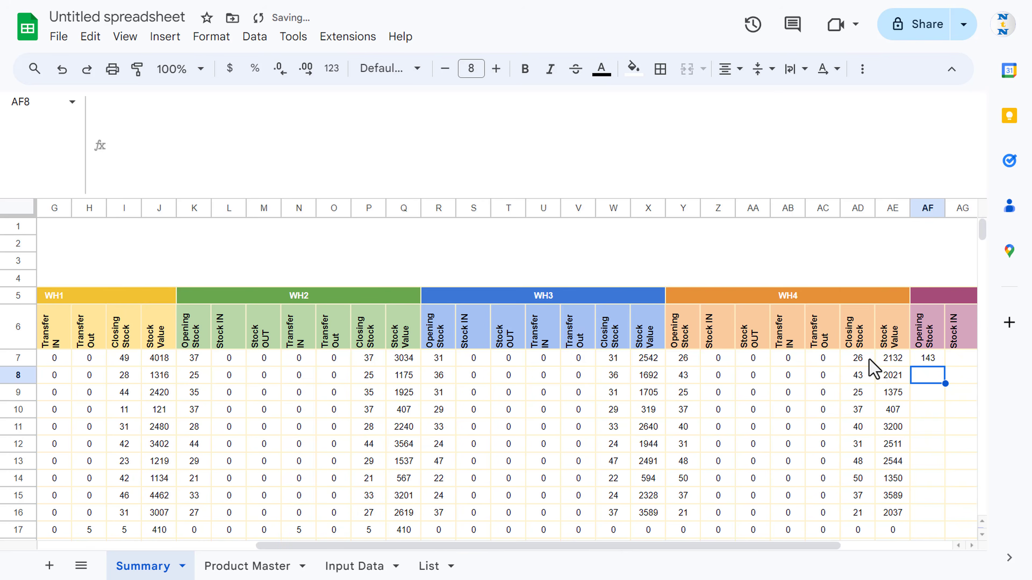
Copy the AF7 total formula and paste it as formula only into the whole Total block AF7:AL26.
key("Right")
key("Right")
key("Right")
key("Up")
key("Left")
key("Left")
key("Left")
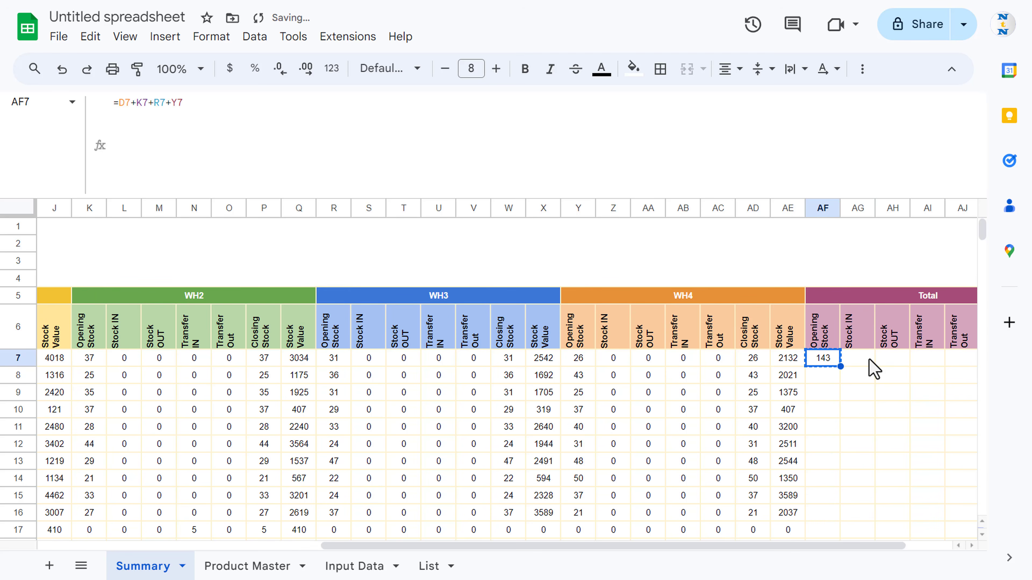
key("ctrl+Left")
key("ctrl+Right")
key("Left")
key("ctrl+Down")
key("Right")
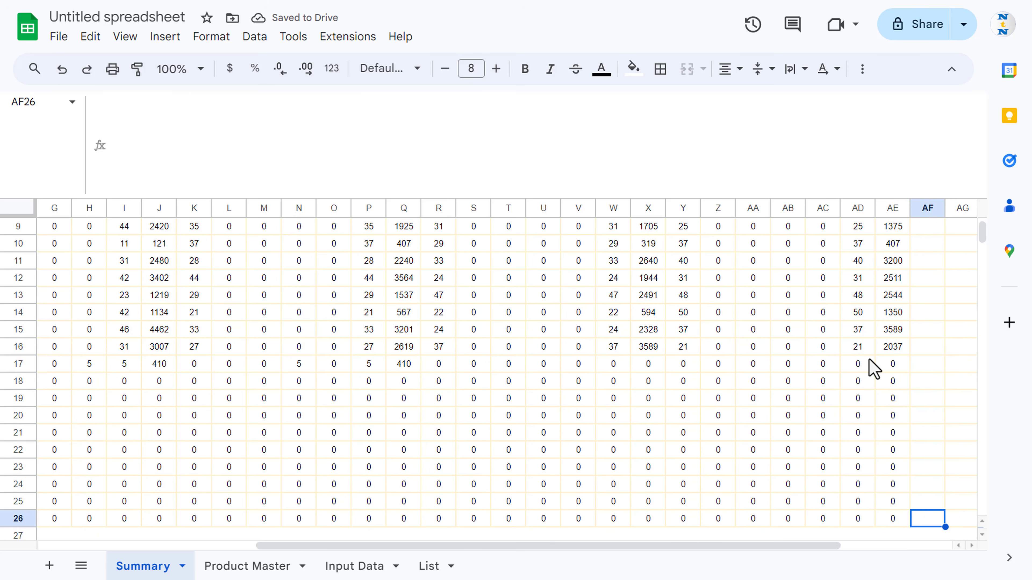
key("ctrl+shift+Up")
key("shift+Right")
key("shift+Right")
key("shift+Right")
key("shift+Right")
key("shift+Right")
key("shift+Right")
key("shift+Up")
key("shift+Up")
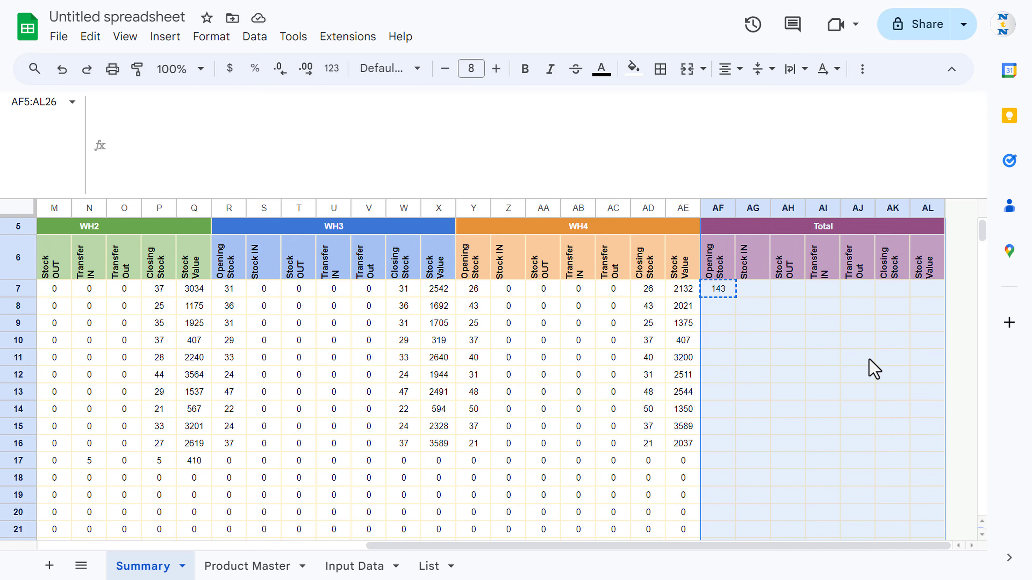
key("shift+Down")
key("shift+Down")
key("shift+Down")
key("shift+Up")
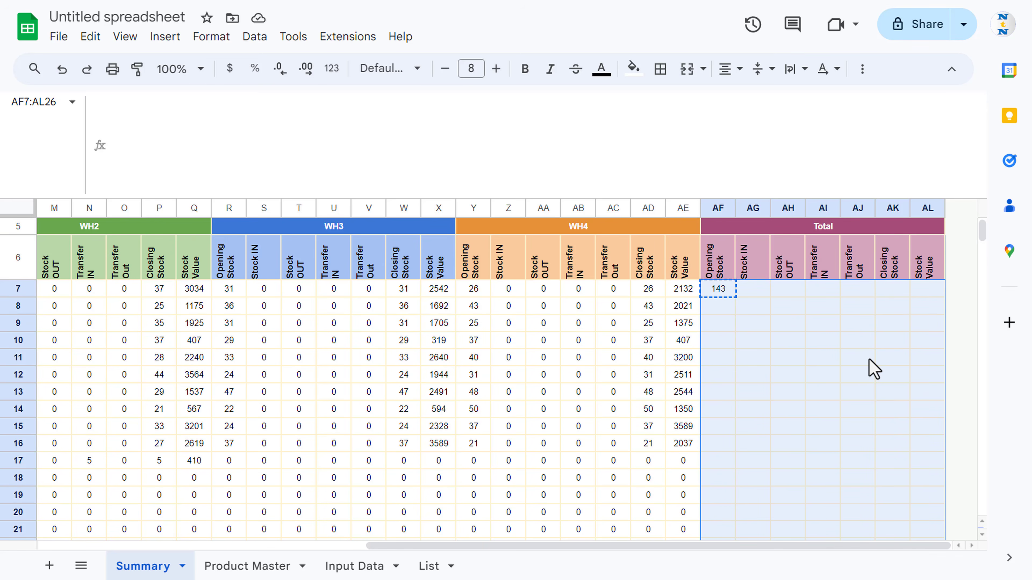
key("alt+e")
key("s")
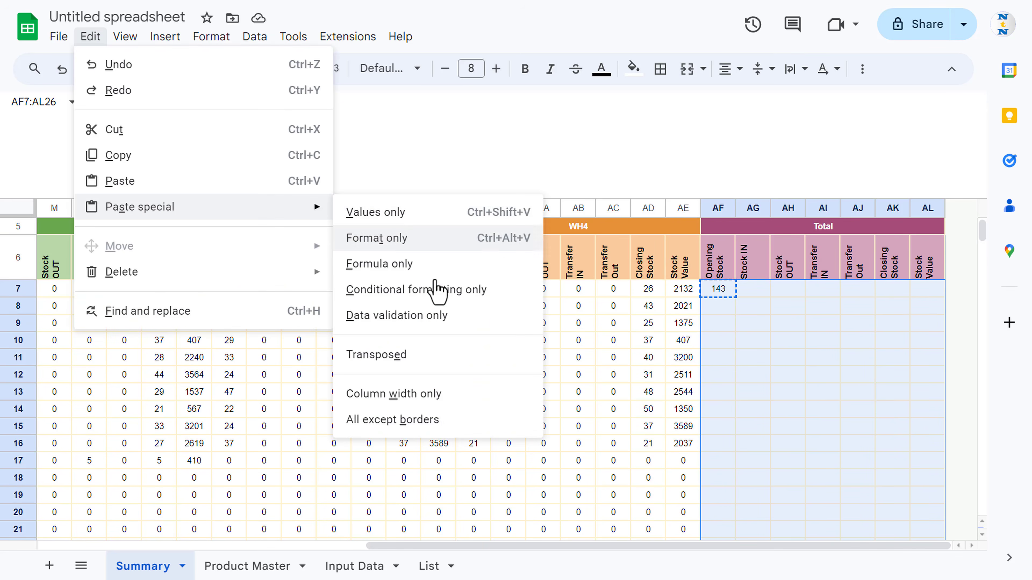
left_click(458, 265)
left_click(788, 310)
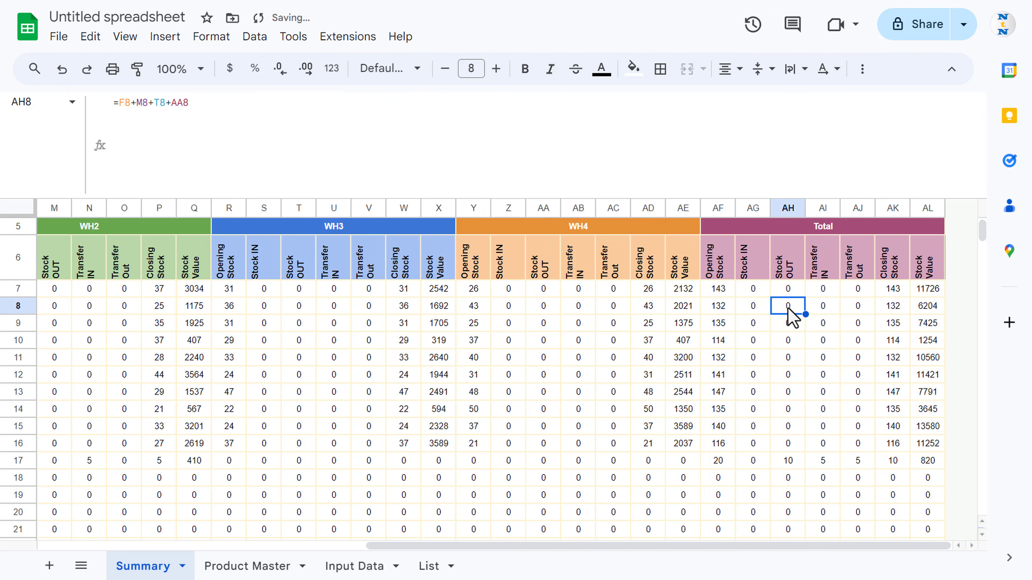
Set the summary date in B3 to 1/15/2024.
key("ctrl+Up")
key("ctrl+Up")
key("ctrl+Down")
key("ctrl+Left")
key("ctrl+Left")
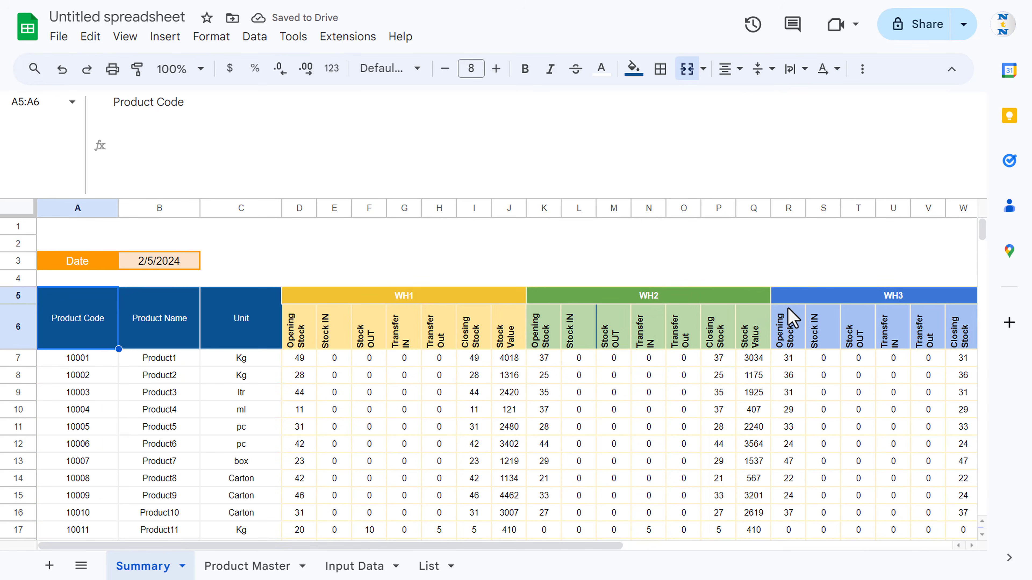
double_click(185, 263)
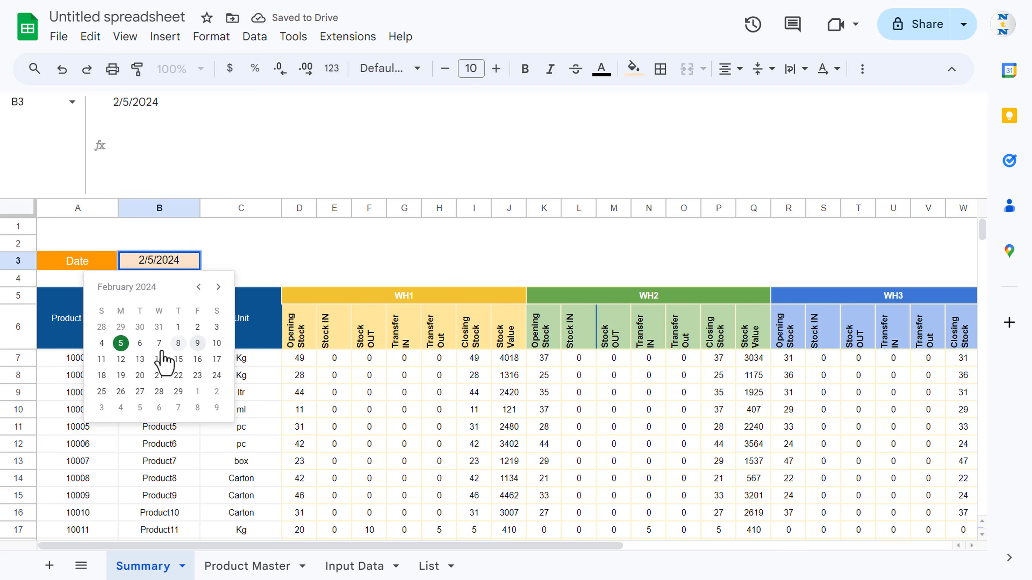
left_click(198, 287)
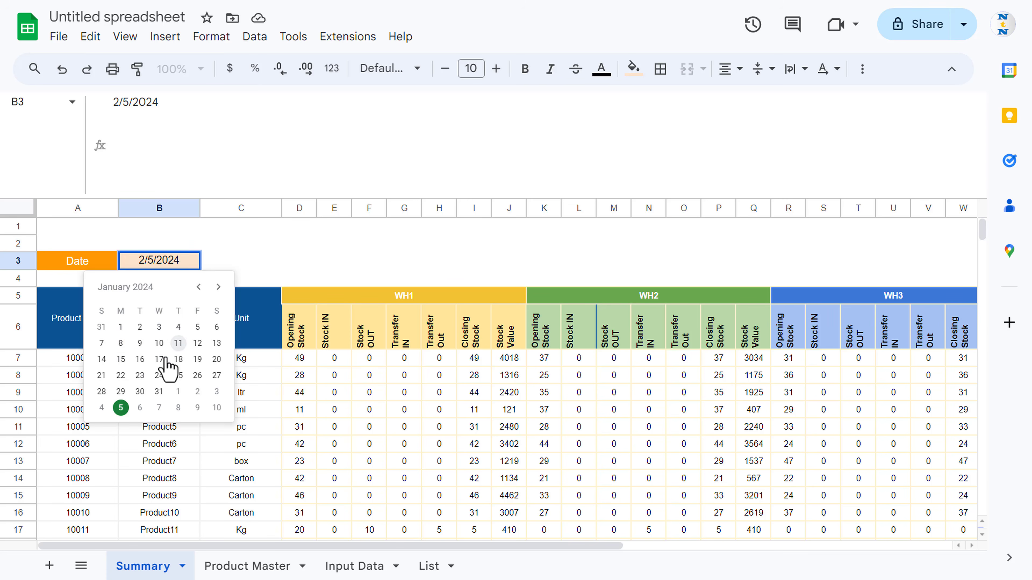
left_click(121, 359)
Examine the stock figures for the new date across the WH1 to WH4 blocks, returning to the Product Code column.
left_click(380, 332)
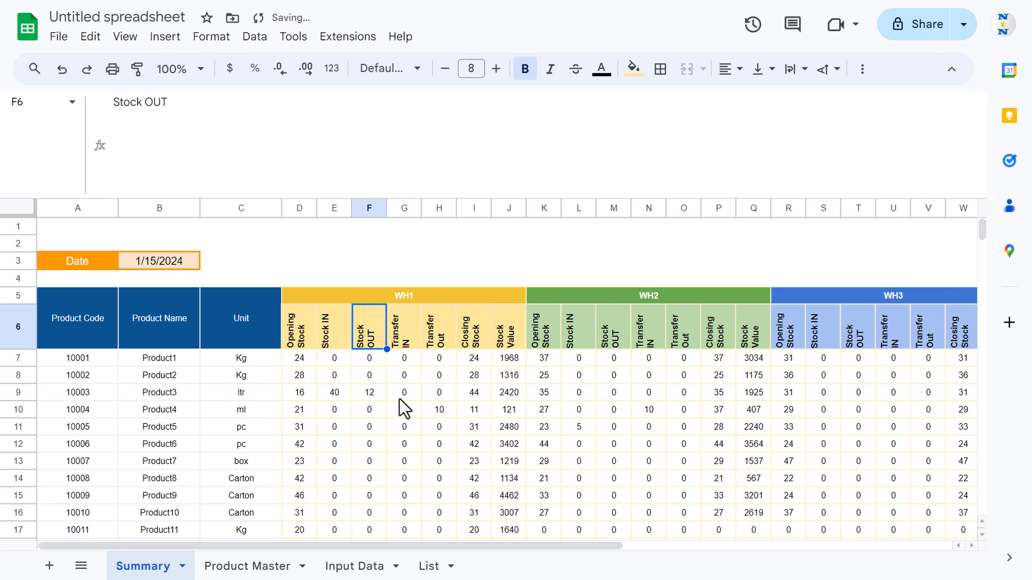
left_click(865, 336)
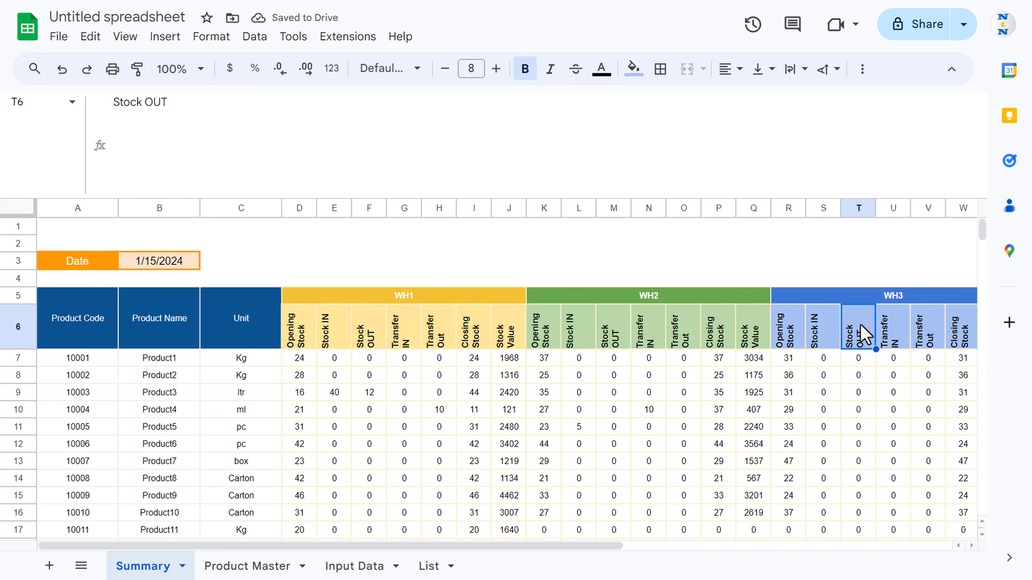
key("Right")
key("Right")
key("Right")
key("Right")
key("Right")
key("Right")
key("Right")
key("Right")
key("Right")
key("Right")
key("Right")
key("Right")
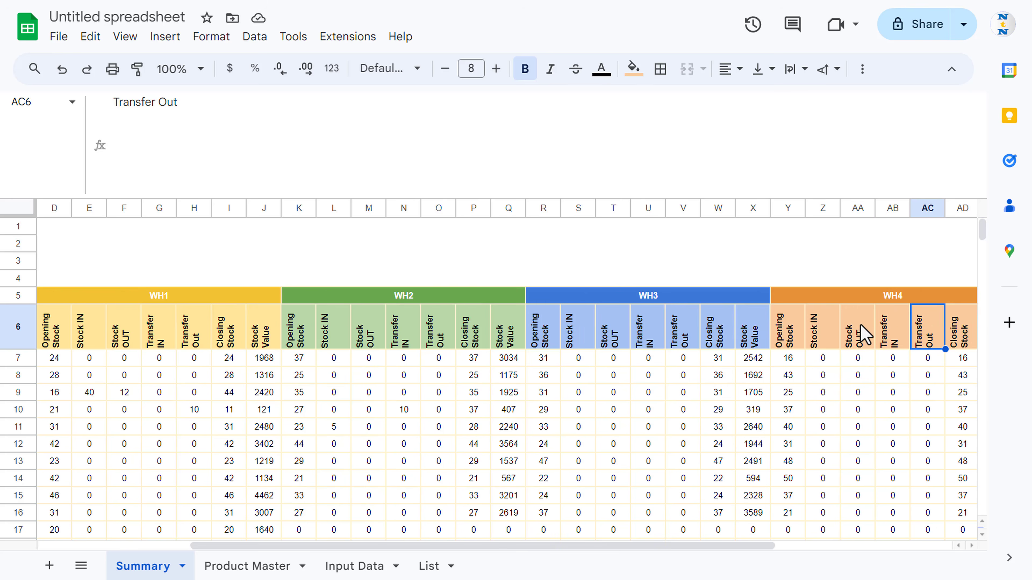
key("Right")
key("Right")
key("Left")
key("Left")
key("Left")
key("Left")
key("Left")
key("Left")
key("Left")
key("Left")
key("Left")
key("Left")
key("Left")
key("Left")
key("Left")
key("Left")
key("Left")
key("Left")
key("Left")
key("Left")
key("Left")
key("Left")
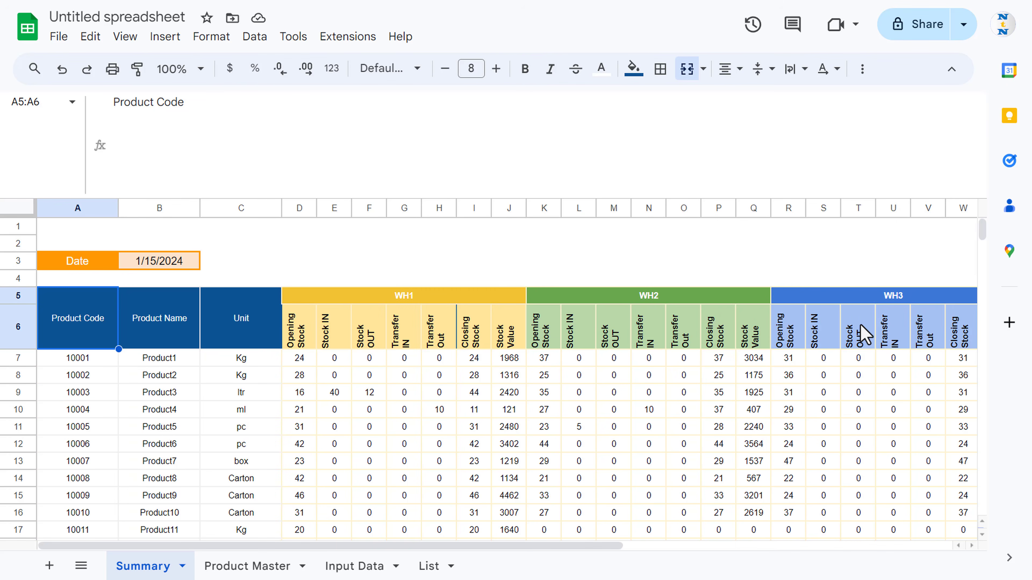
Examine the warehouse figures through to the Total block for the chosen date, ending back at the start of the table.
key("Right")
key("Right")
key("Right")
key("Right")
key("Right")
key("Right")
key("Right")
key("Right")
key("Right")
key("Right")
key("Right")
key("Right")
key("Right")
key("Right")
key("Right")
key("Right")
key("Right")
key("Right")
key("Right")
key("Right")
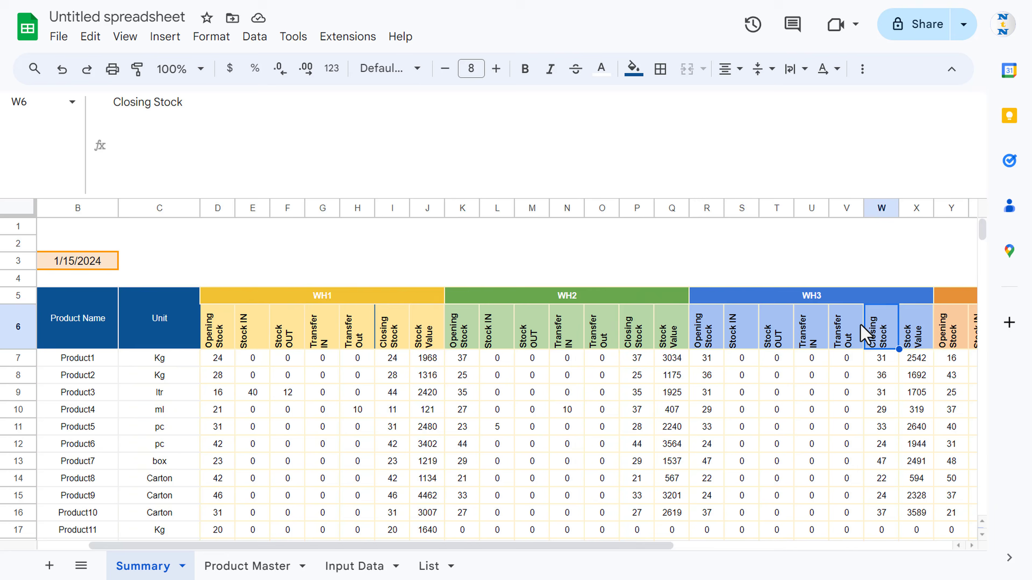
key("Right")
key("Right")
key("Right")
key("Right")
key("Right")
key("Left")
key("Left")
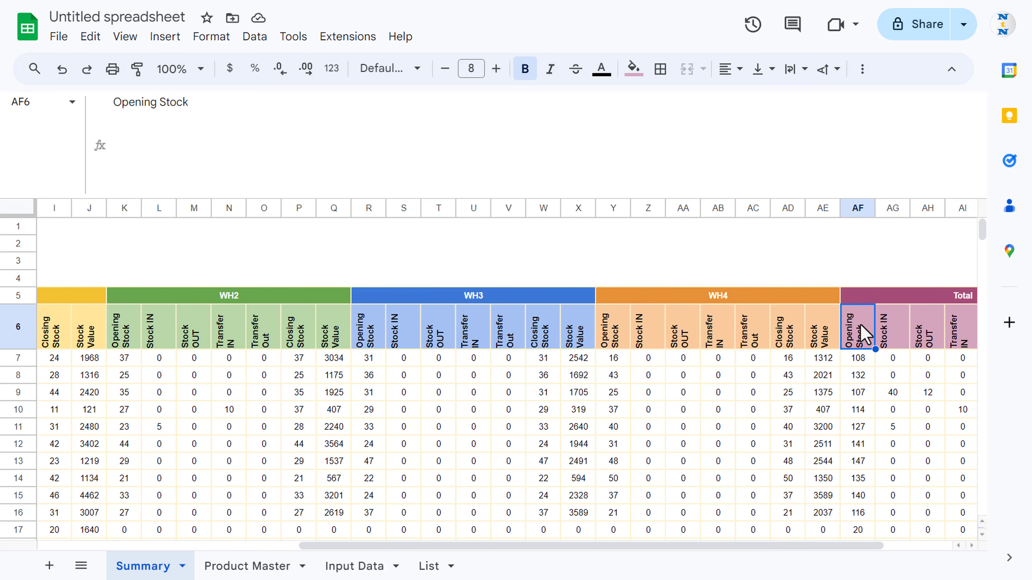
key("Left")
key("Up")
key("Right")
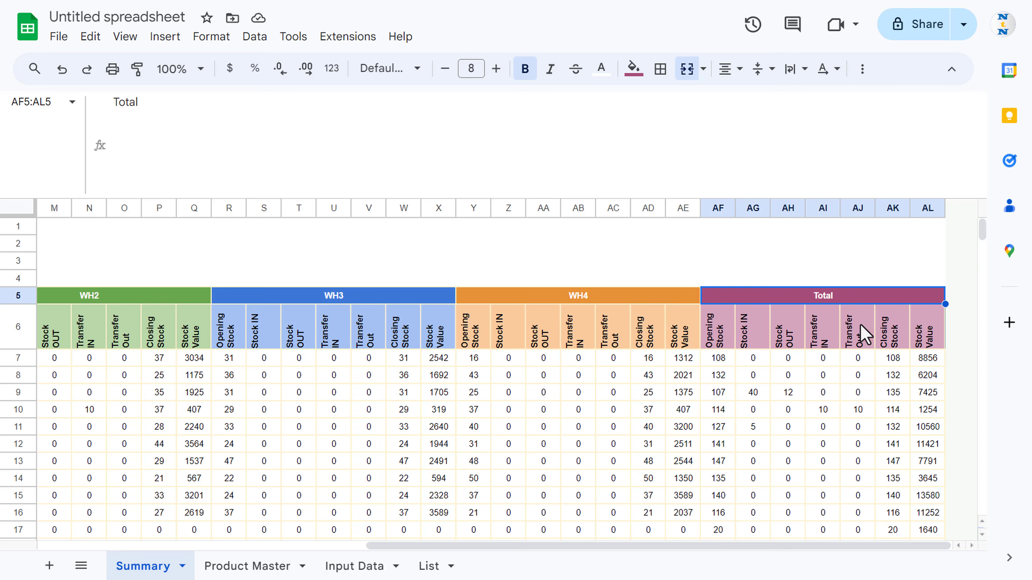
key("Down")
key("Home")
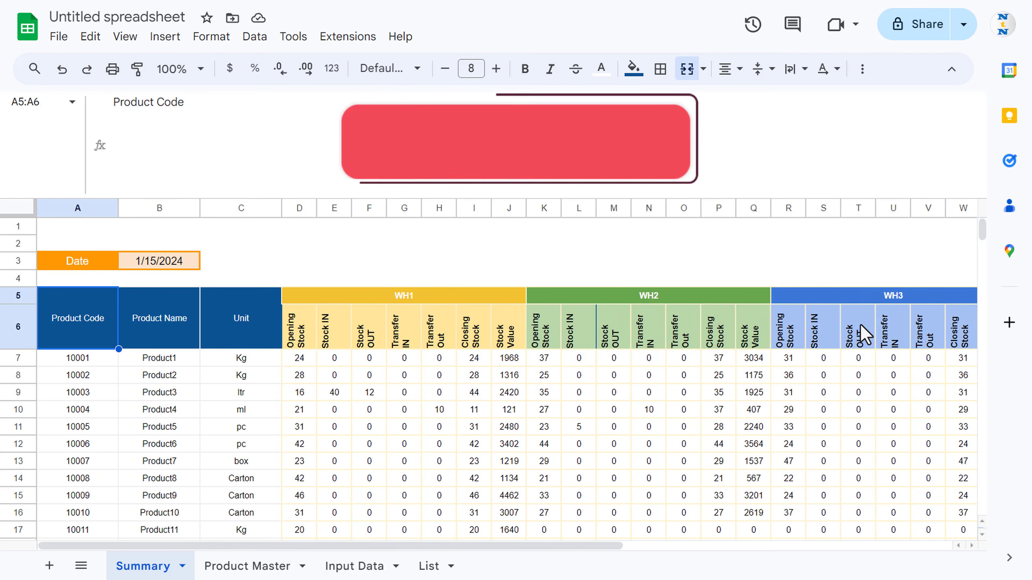